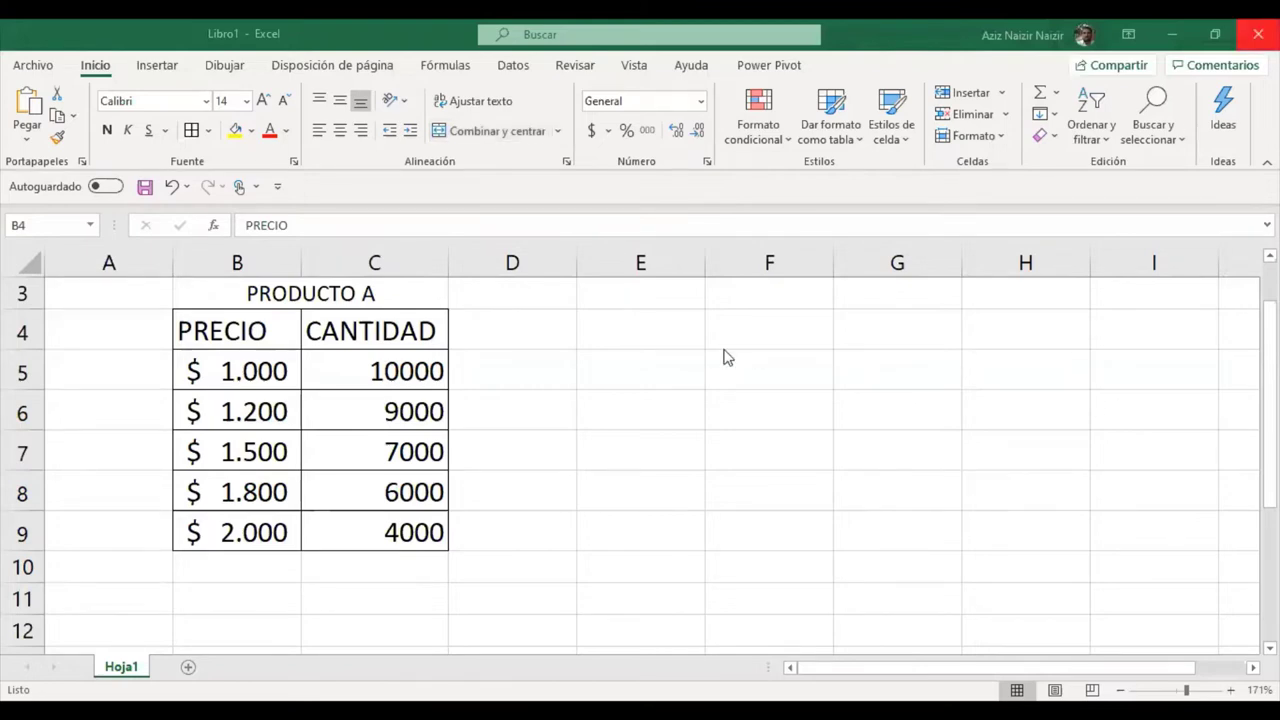
# - Enter the years 2015 to 2019 in cells A5 to A9, one for each row of the PRODUCTO A table
pyautogui.click(115, 365)
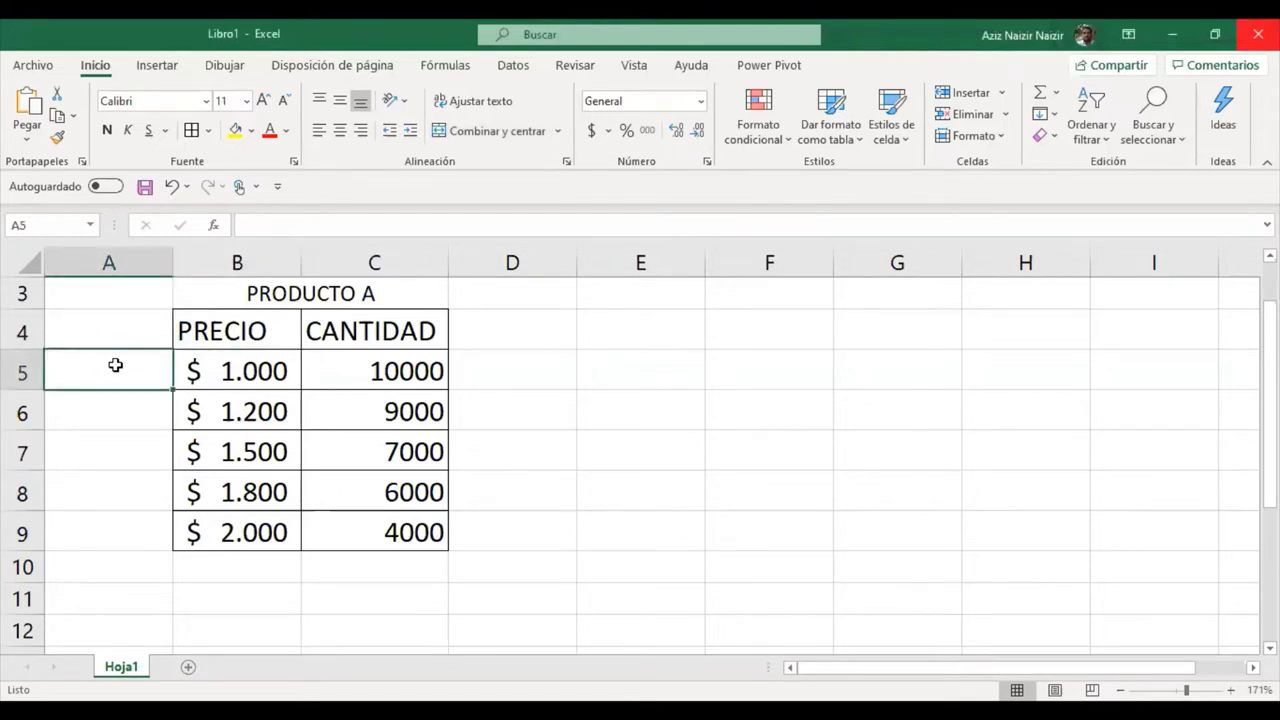
pyautogui.write('20')
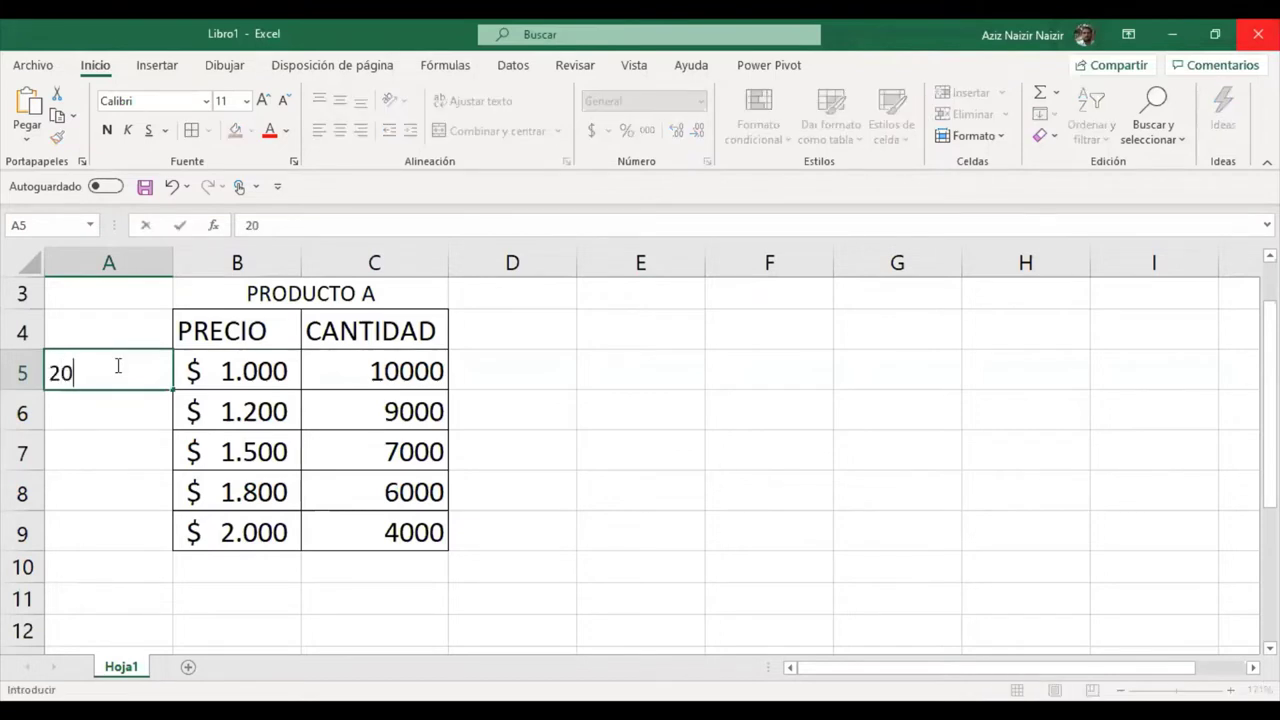
pyautogui.write('15')
pyautogui.press('Return')
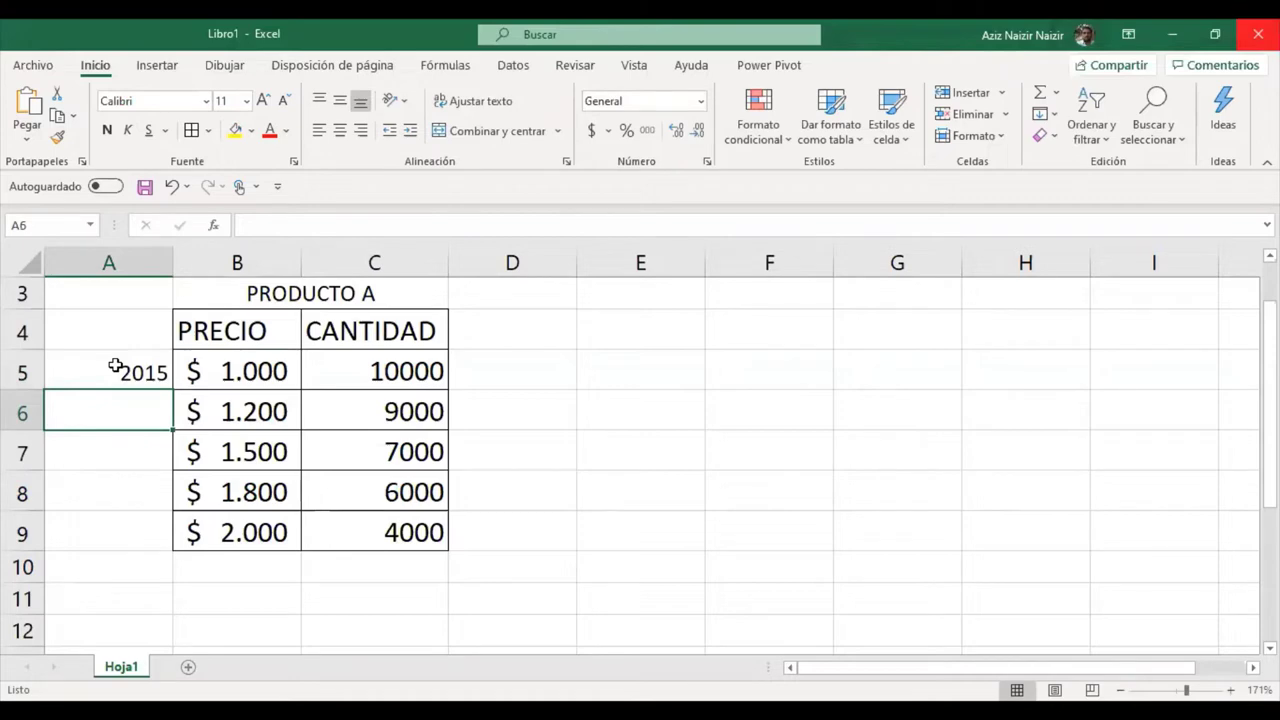
pyautogui.write('201')
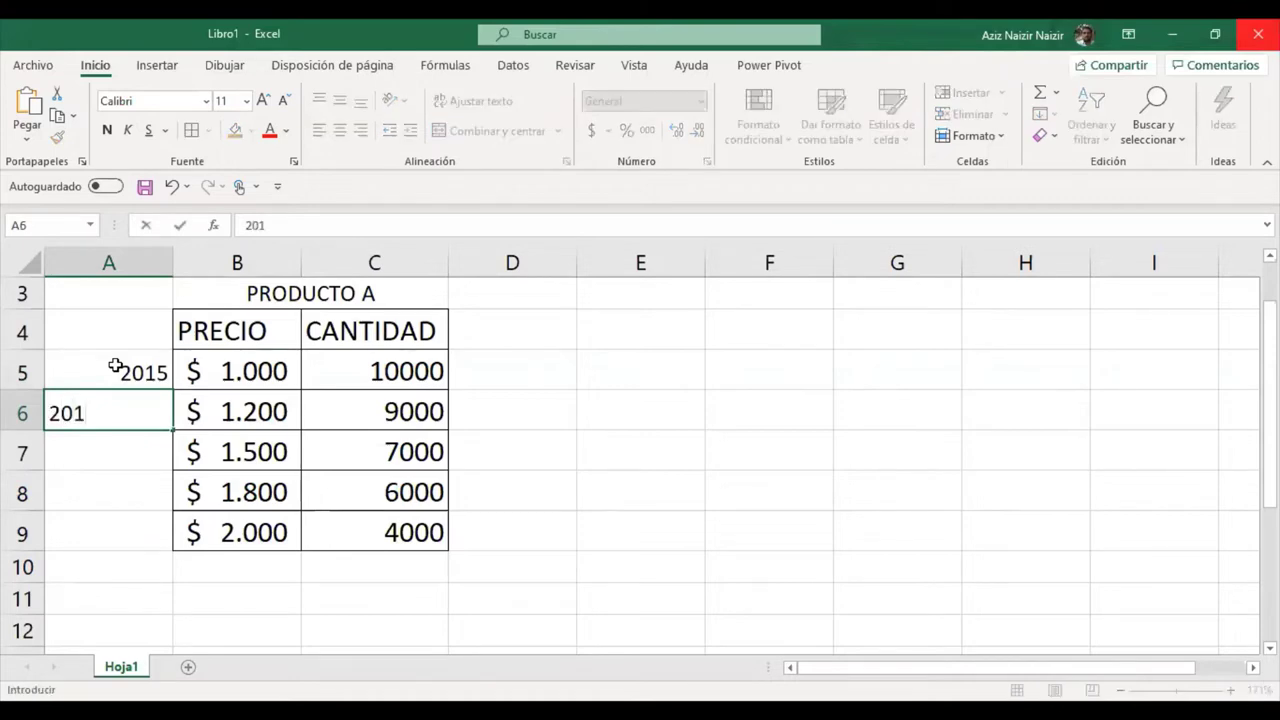
pyautogui.write('6')
pyautogui.press('Return')
pyautogui.write('2017')
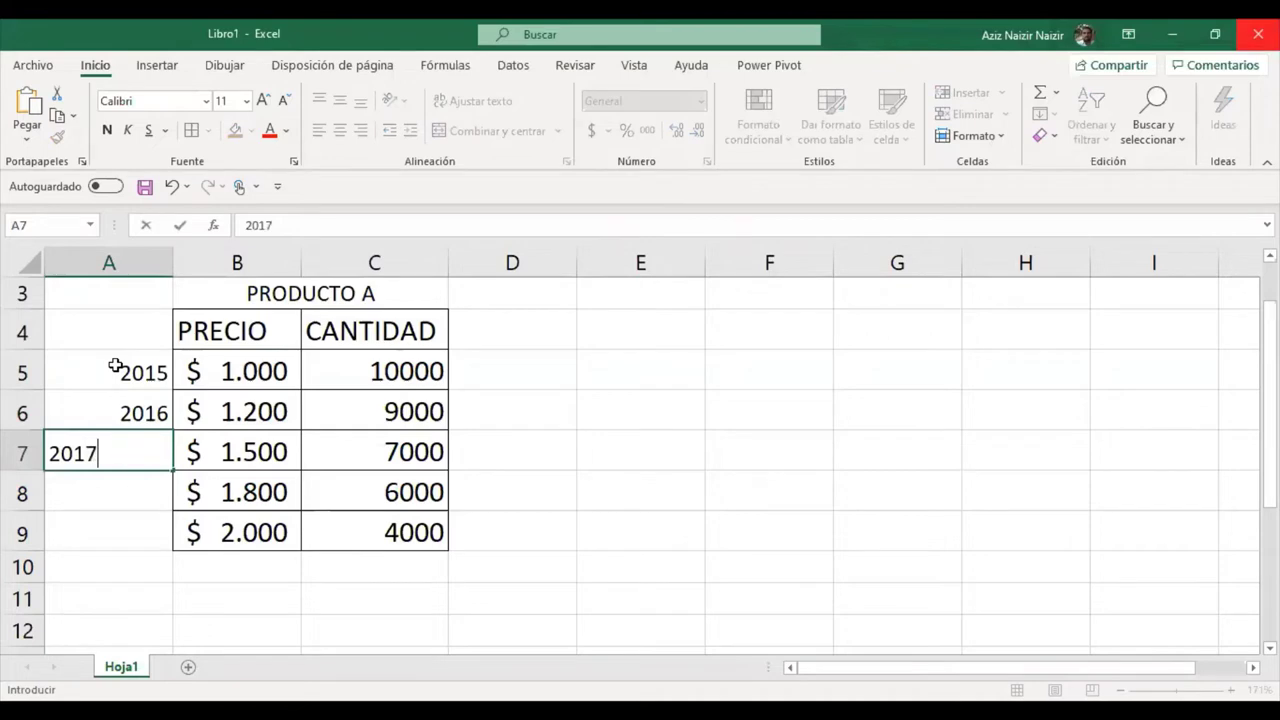
pyautogui.press('Return')
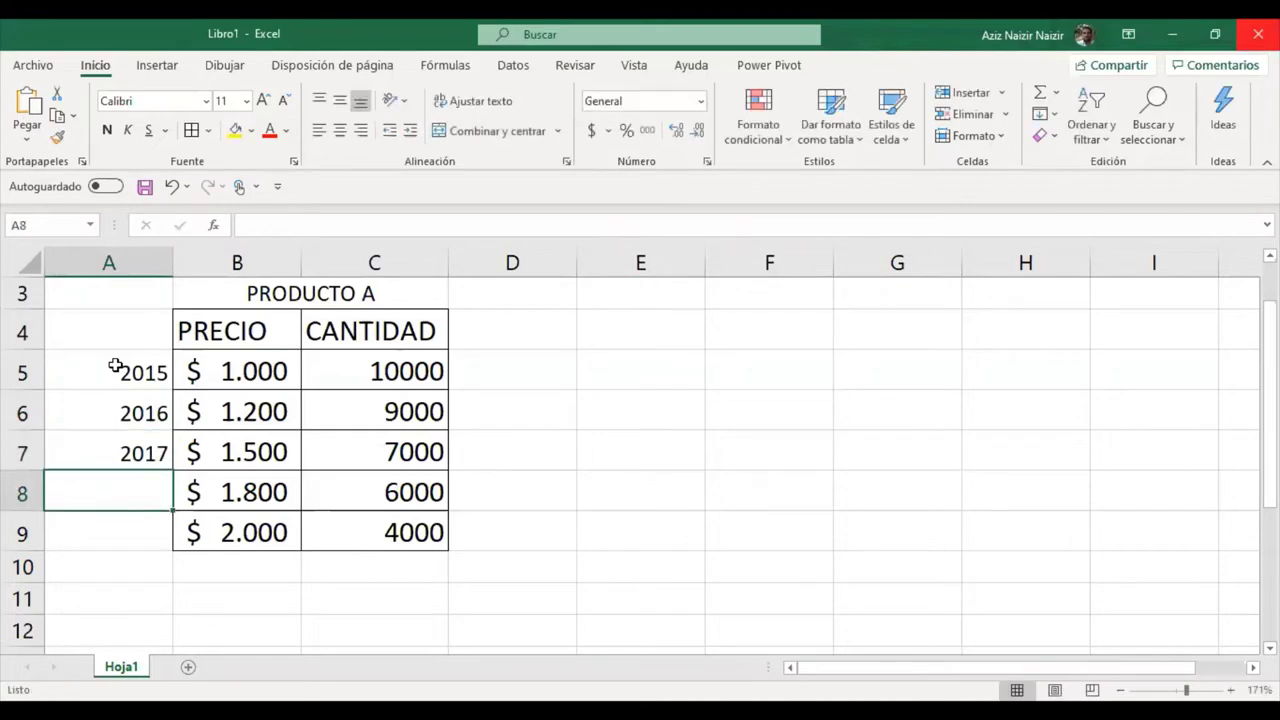
pyautogui.write('2018')
pyautogui.press('Return')
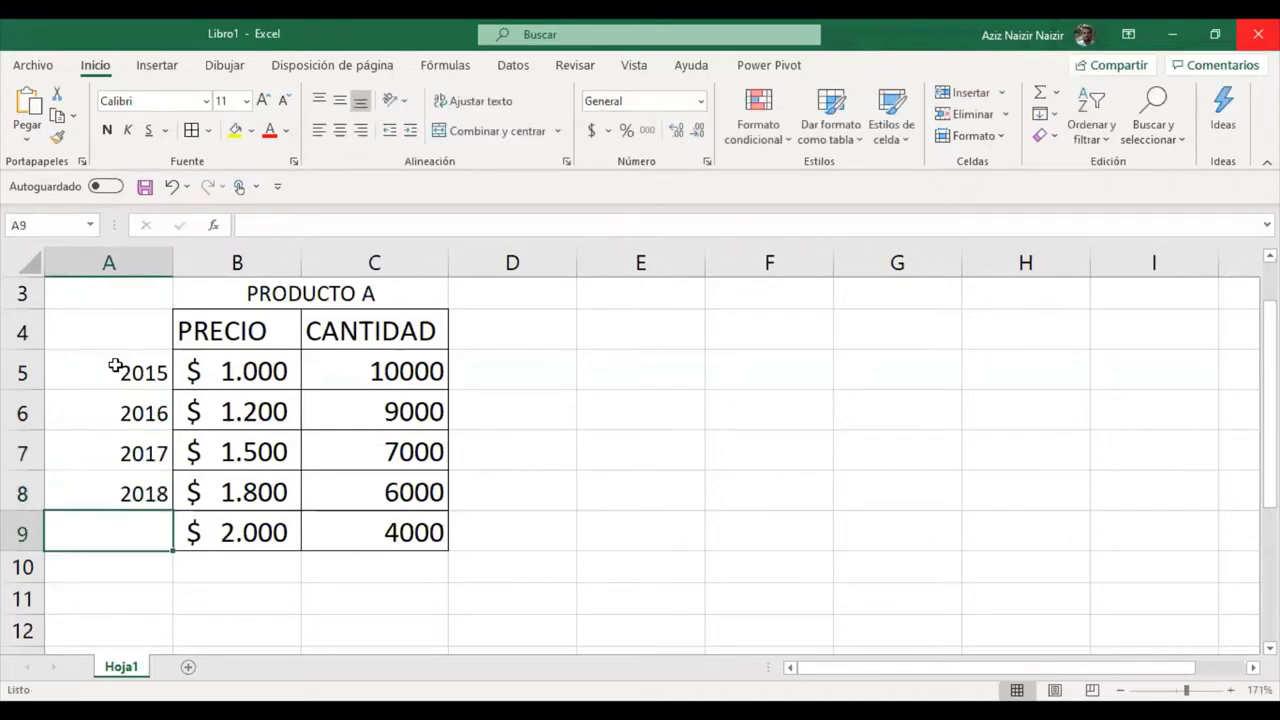
pyautogui.write('2019')
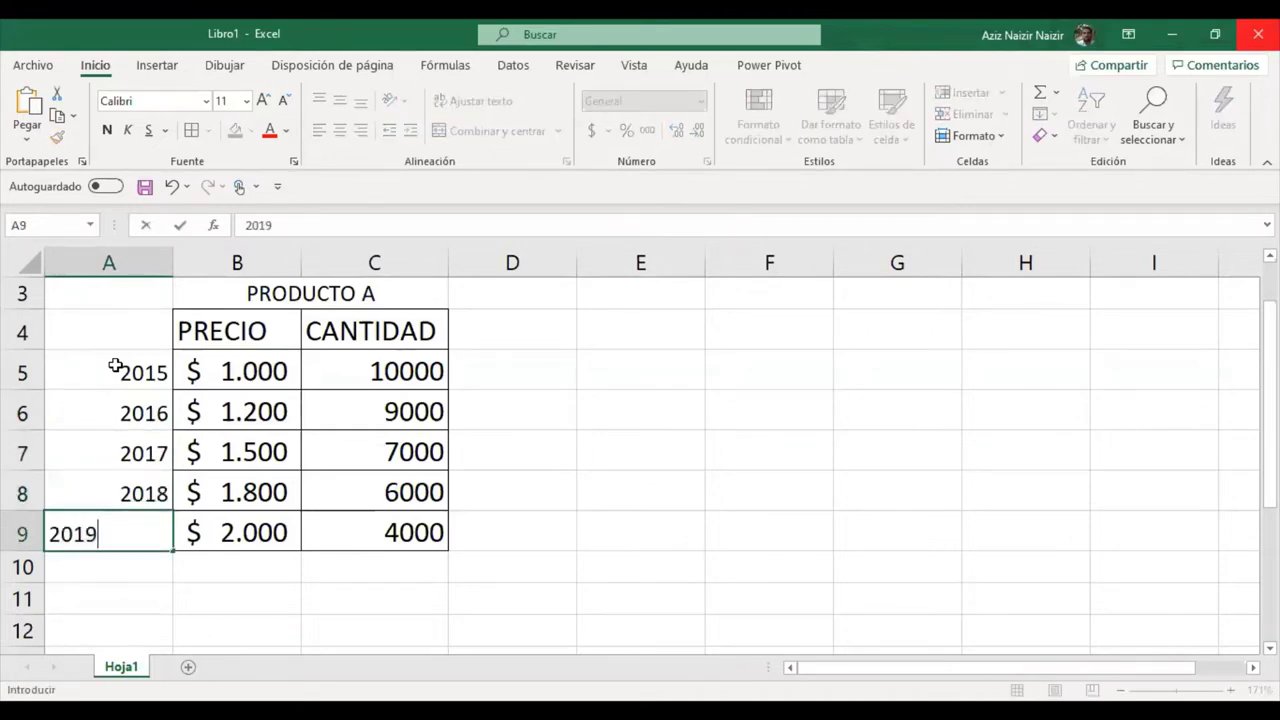
pyautogui.press('Return')
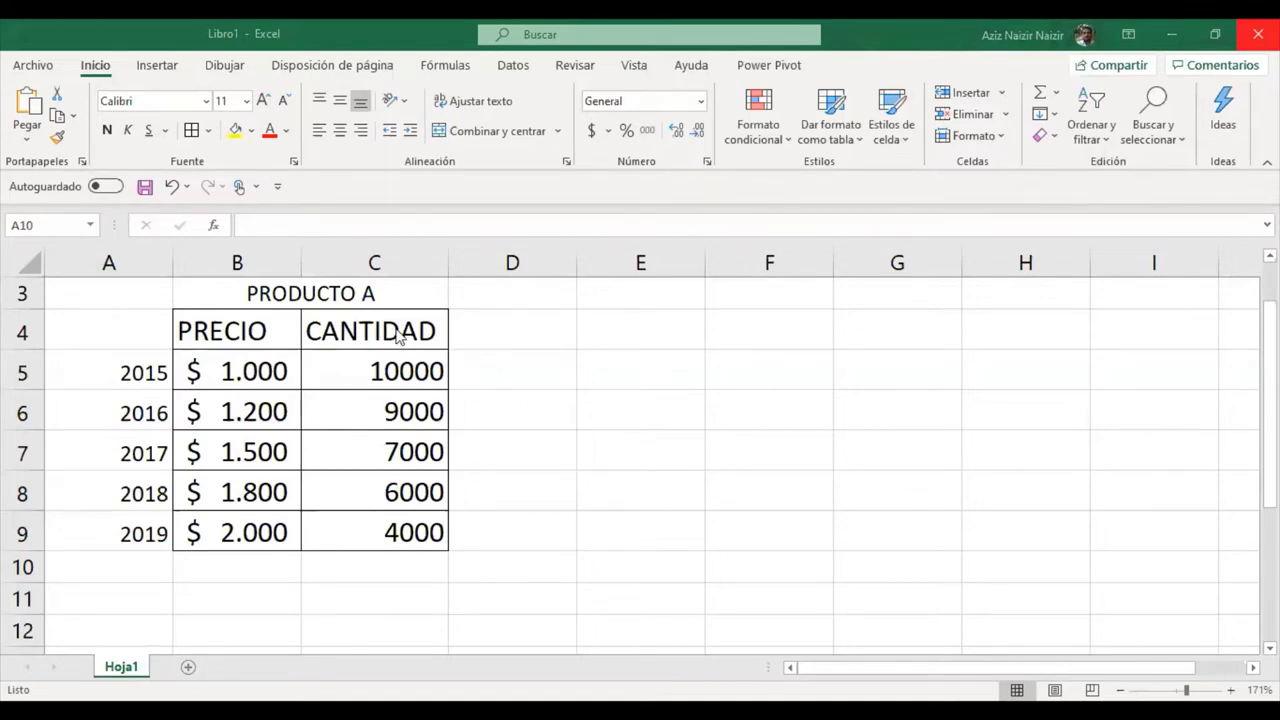
# - Review the PRODUCTO A table, looking at its heading, the whole PRECIO column and the first and last CANTIDAD values
pyautogui.click(355, 294)
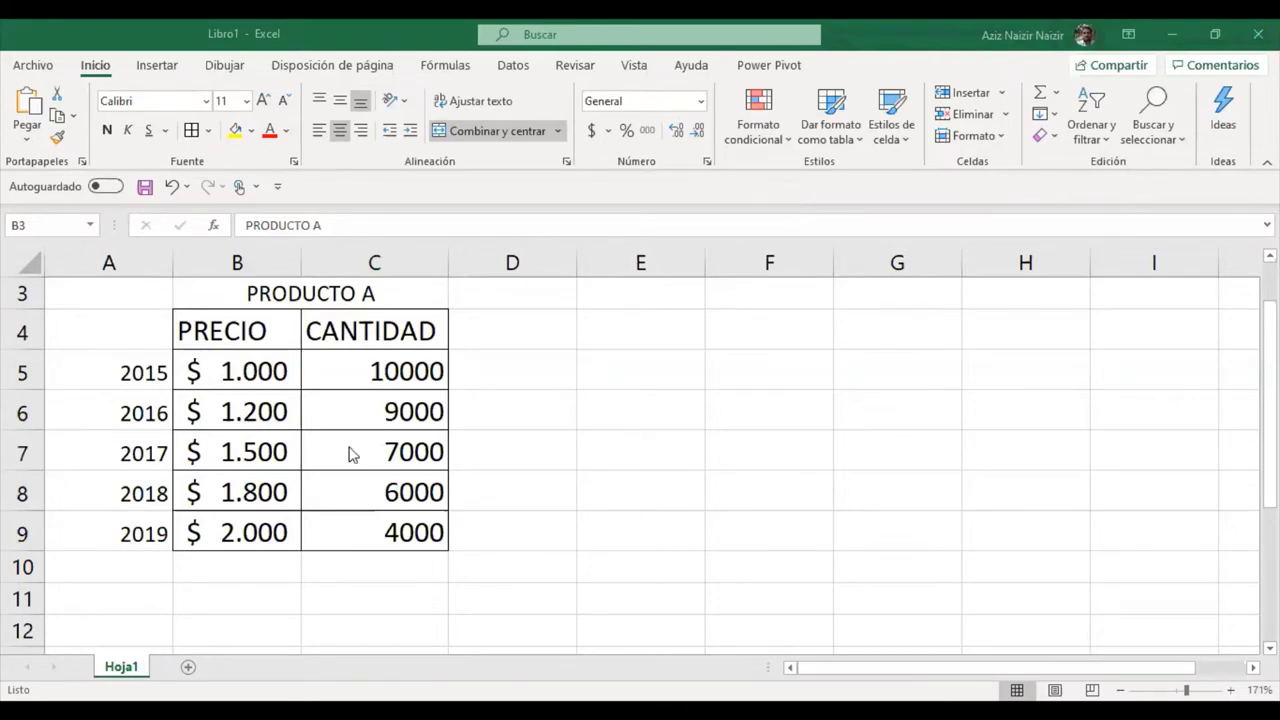
pyautogui.click(249, 297)
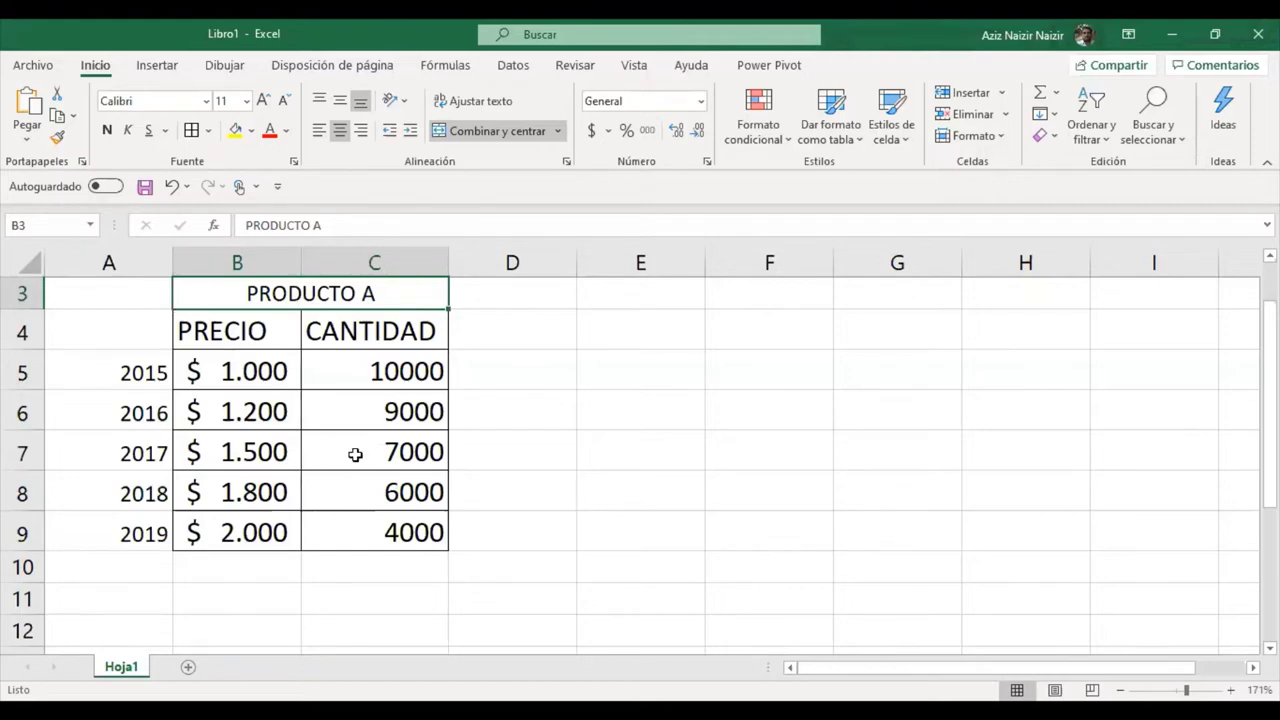
pyautogui.click(420, 384)
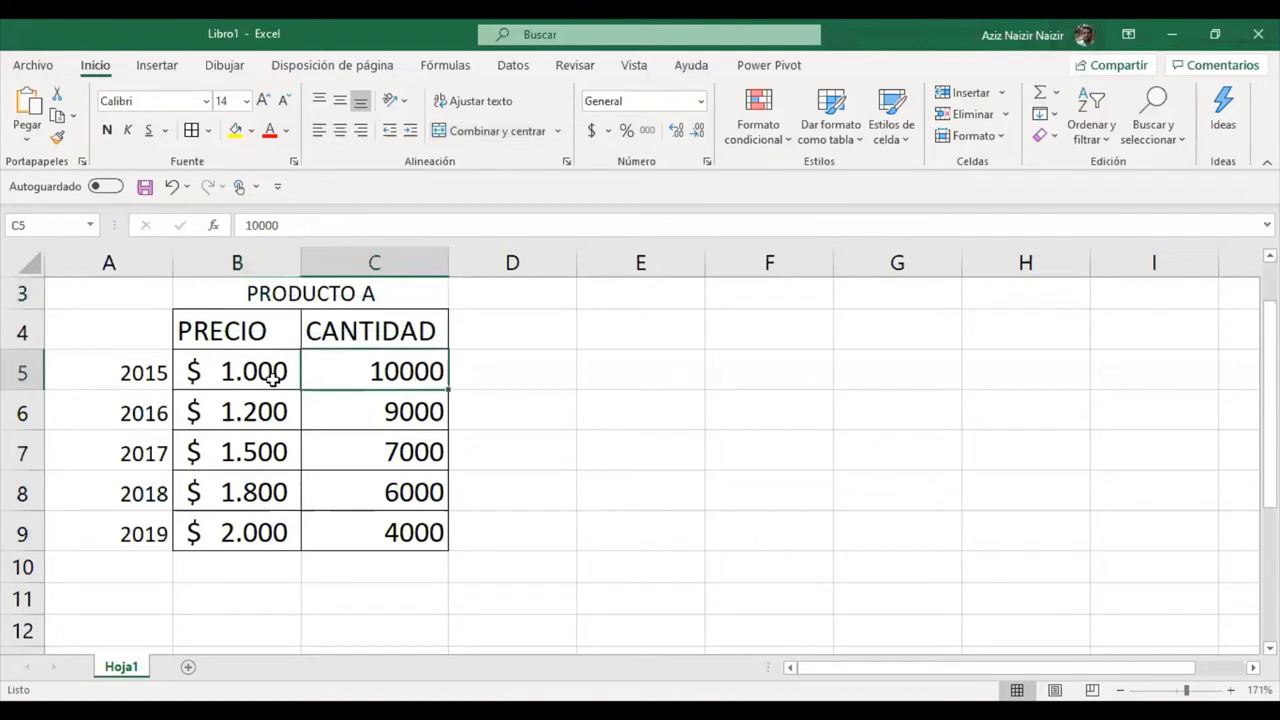
pyautogui.moveTo(273, 379); pyautogui.dragTo(277, 531)
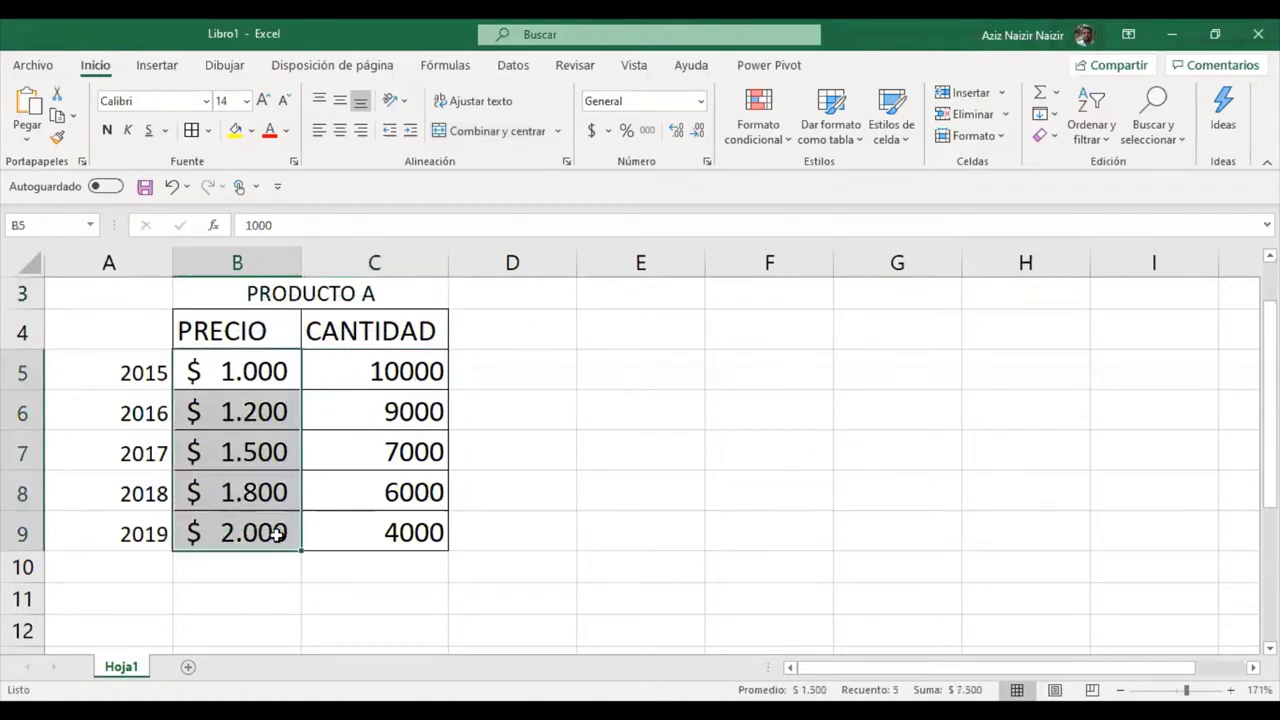
pyautogui.click(296, 533)
pyautogui.click(378, 529)
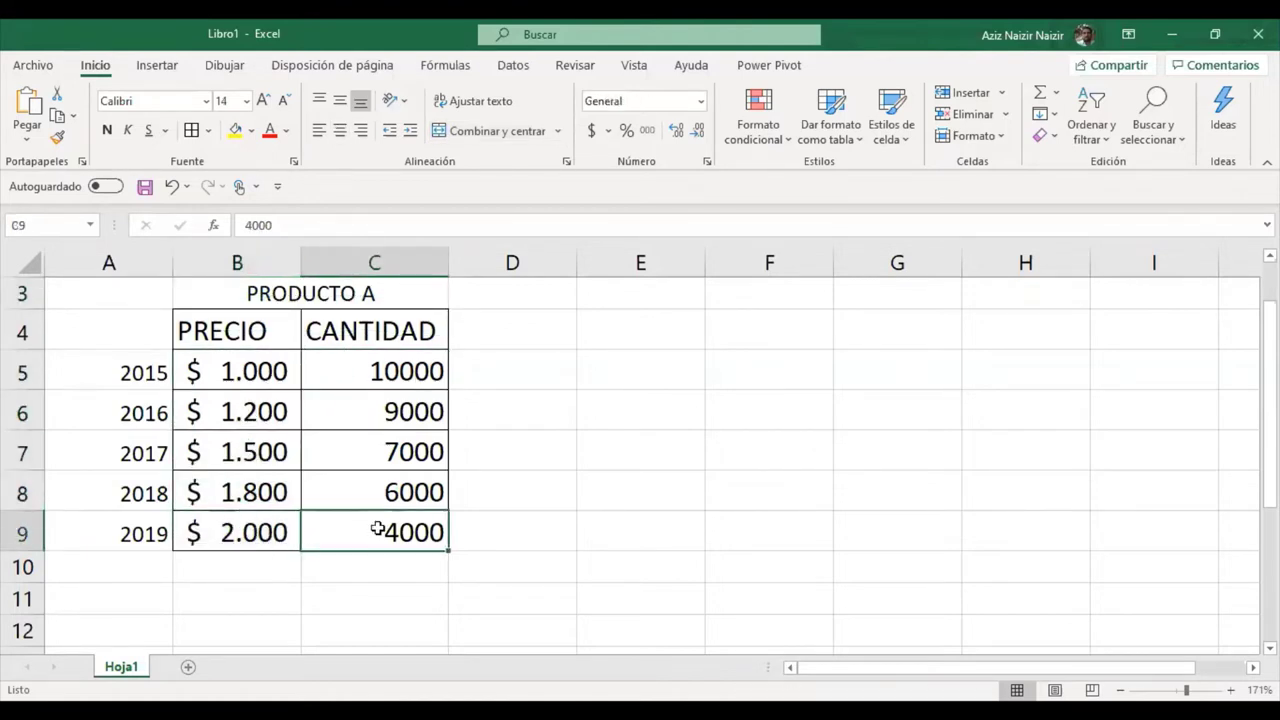
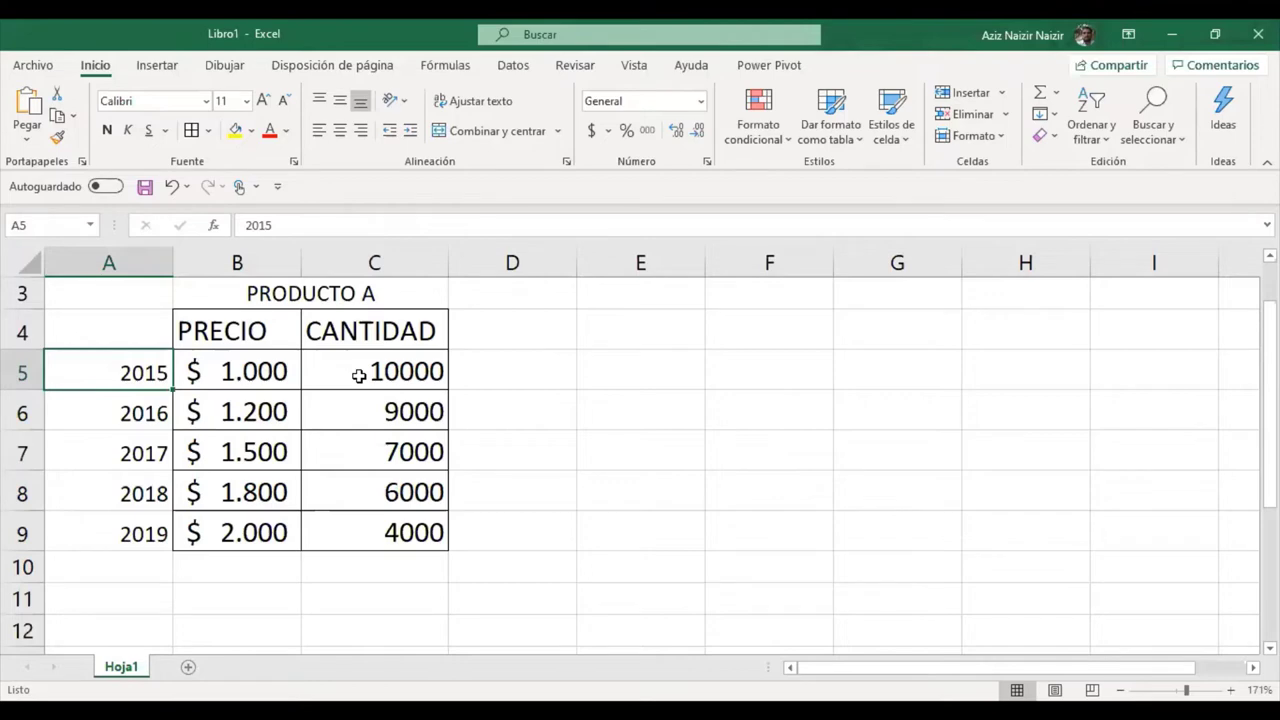
# - Go through the PRODUCTO A table year by year from 2015 to 2019, comparing each price with its quantity
pyautogui.click(231, 377)
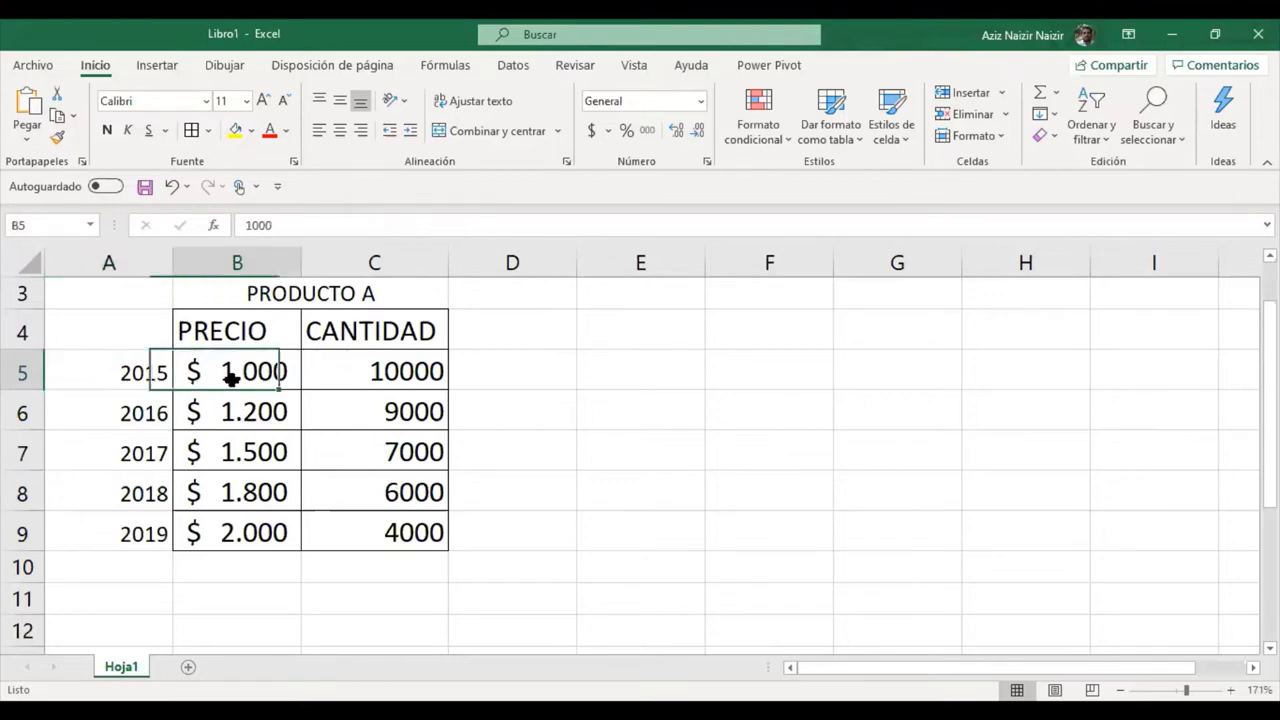
pyautogui.click(122, 375)
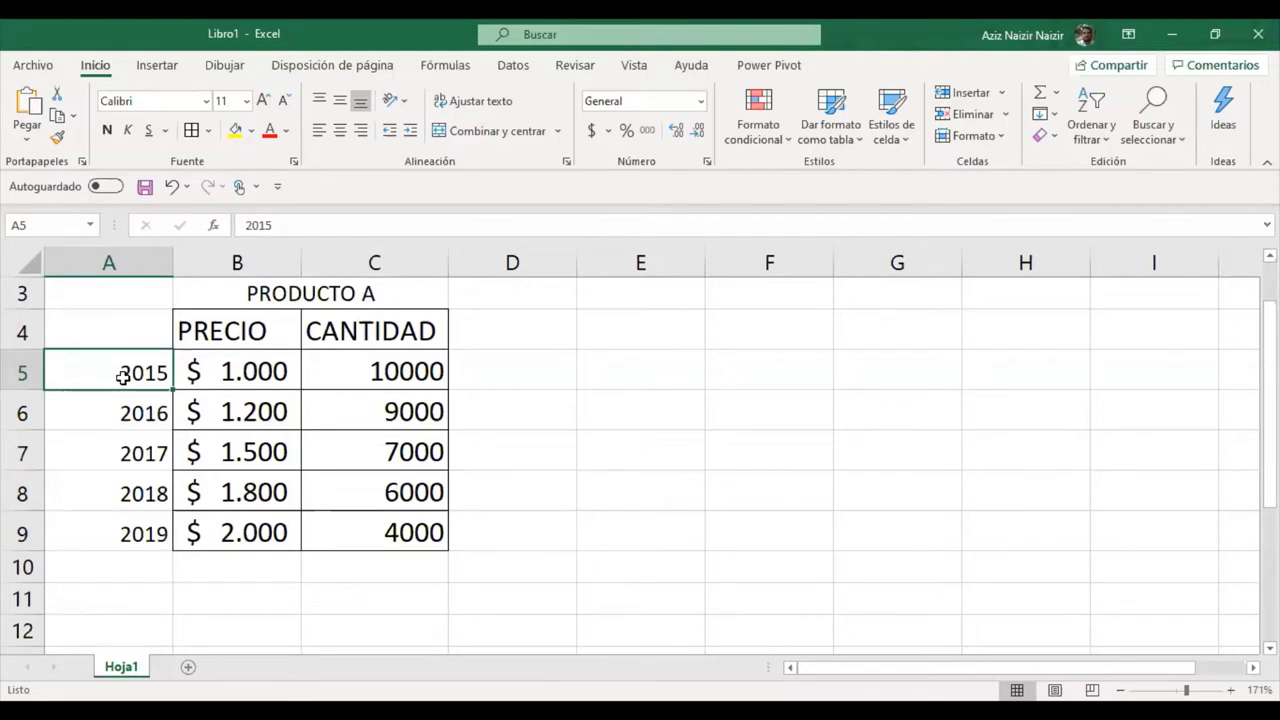
pyautogui.click(229, 376)
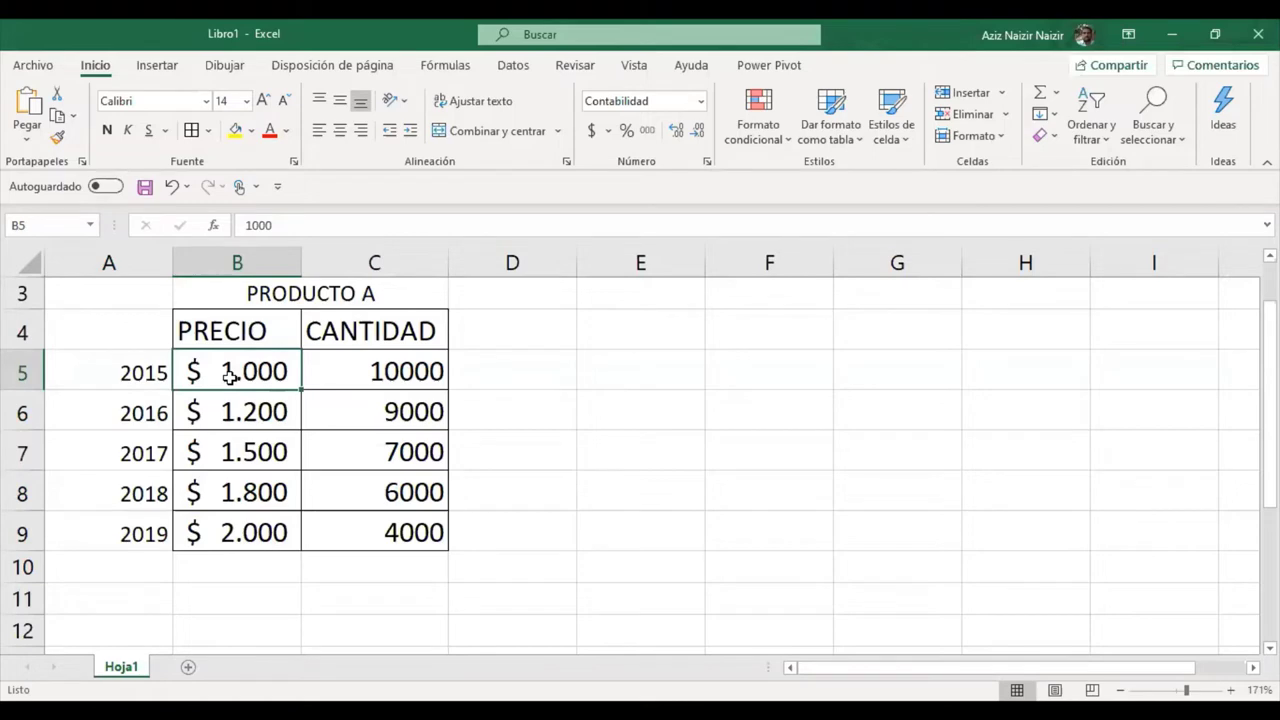
pyautogui.press('Down')
pyautogui.click(229, 376)
pyautogui.press('Right')
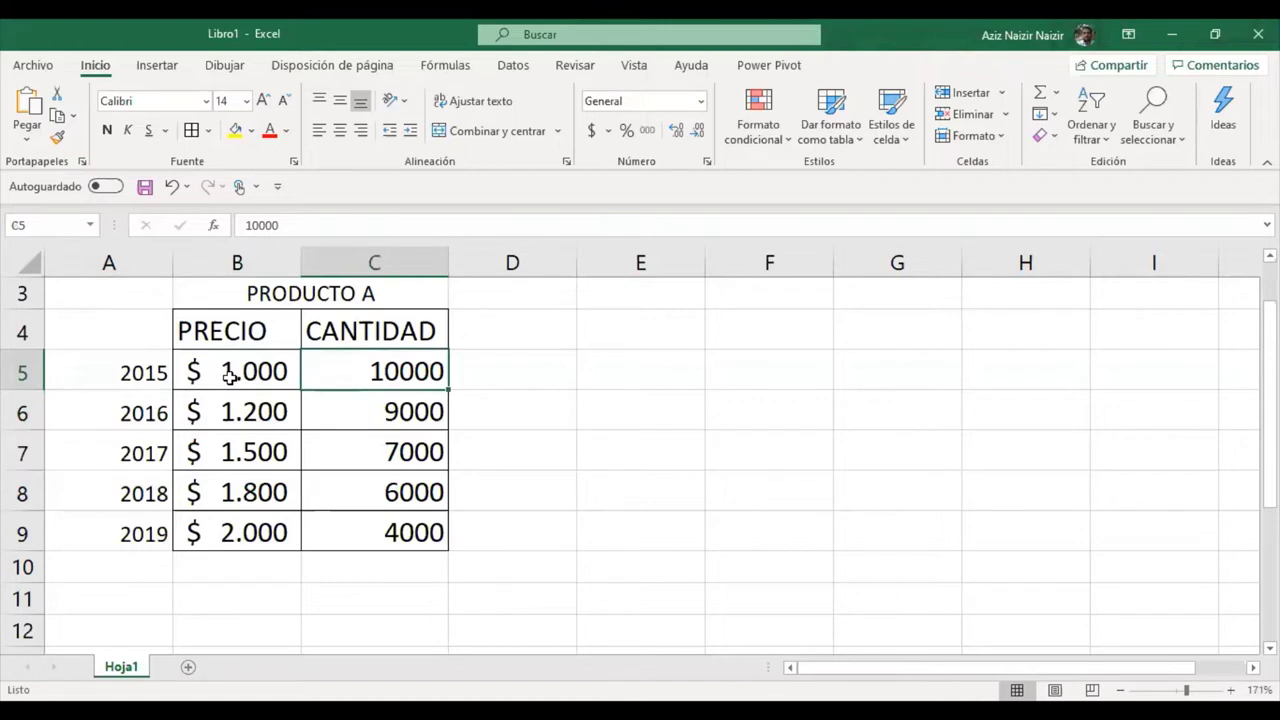
pyautogui.click(229, 376)
pyautogui.press('Right')
pyautogui.press('Left')
pyautogui.press('Down')
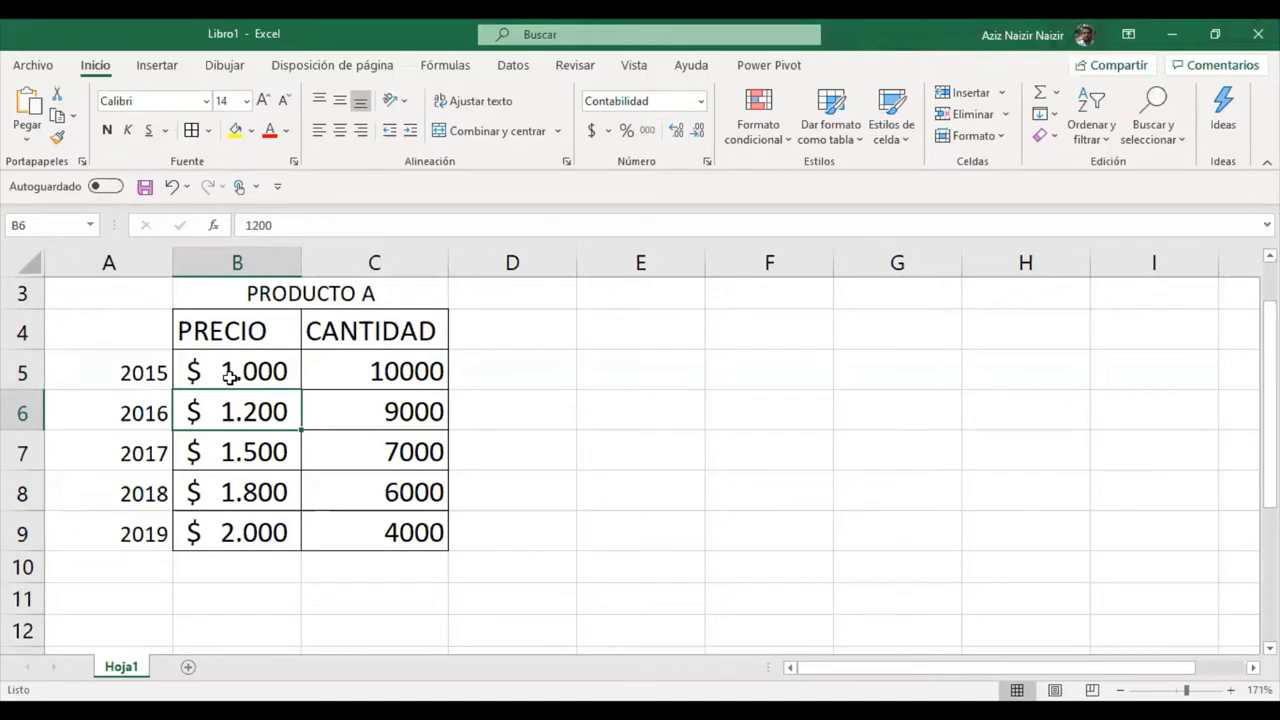
pyautogui.press('Down')
pyautogui.press('Up')
pyautogui.press('Right')
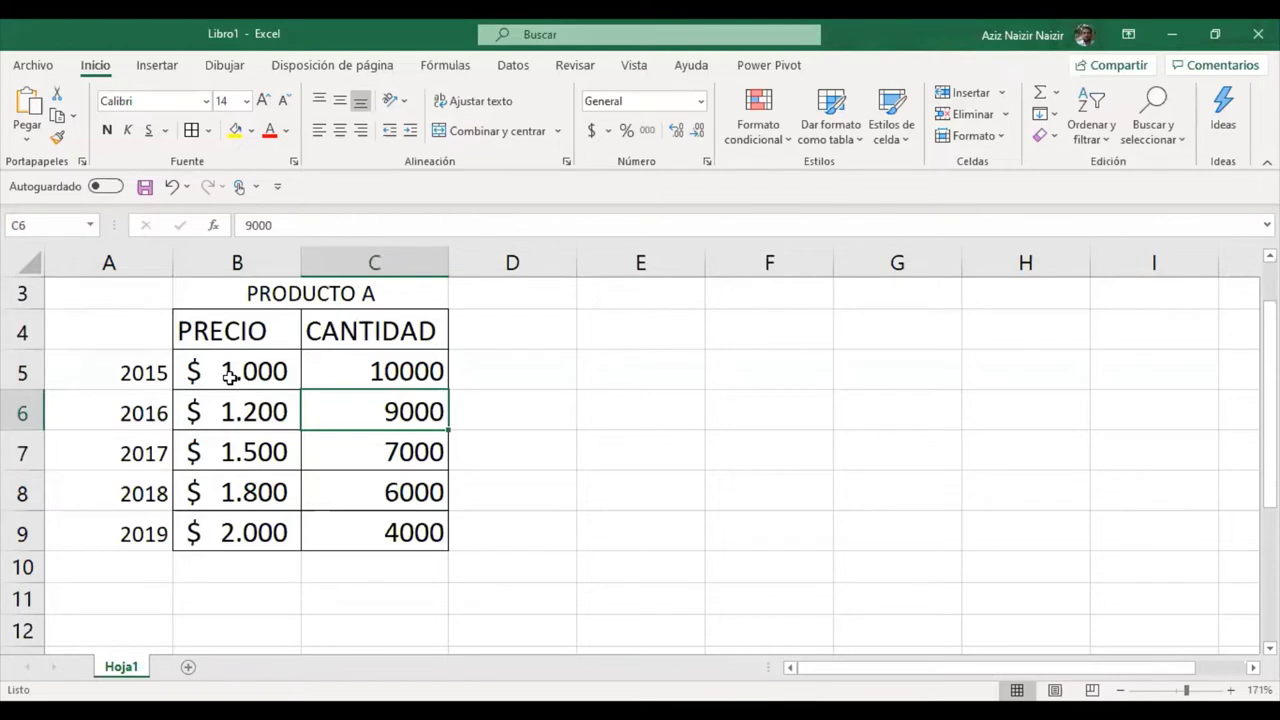
pyautogui.press('Down')
pyautogui.press('Left')
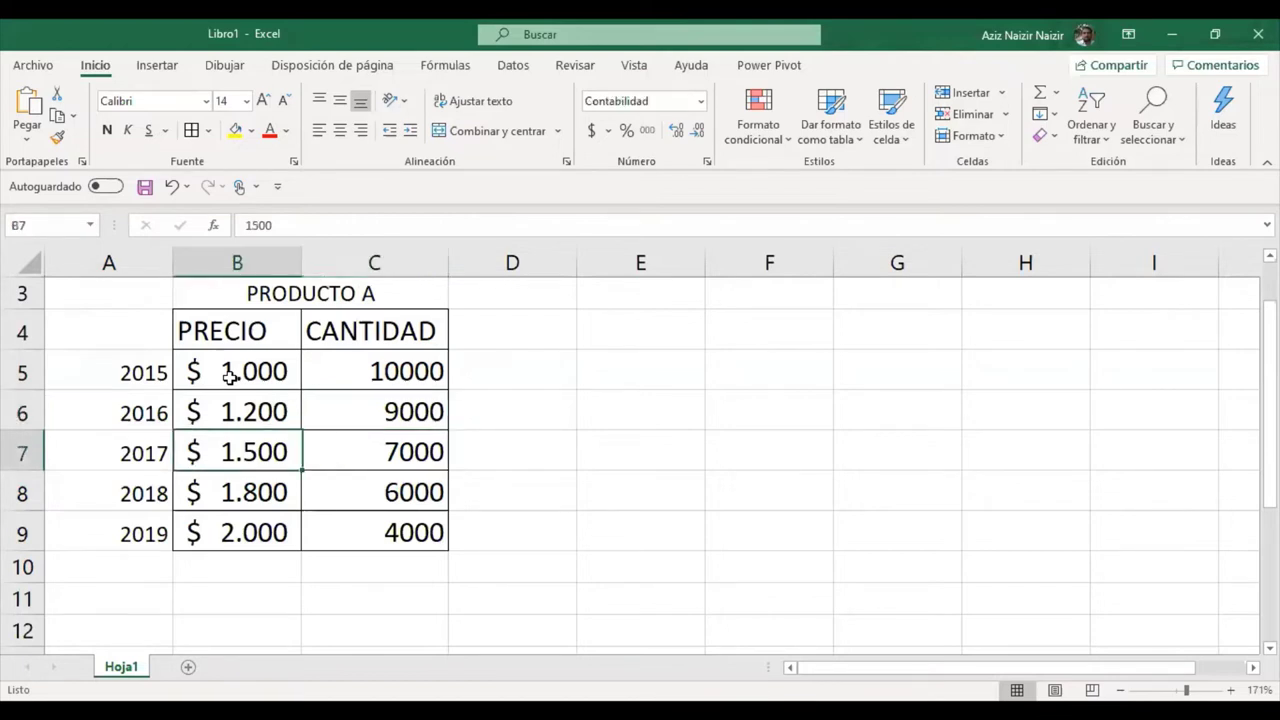
pyautogui.press('Right')
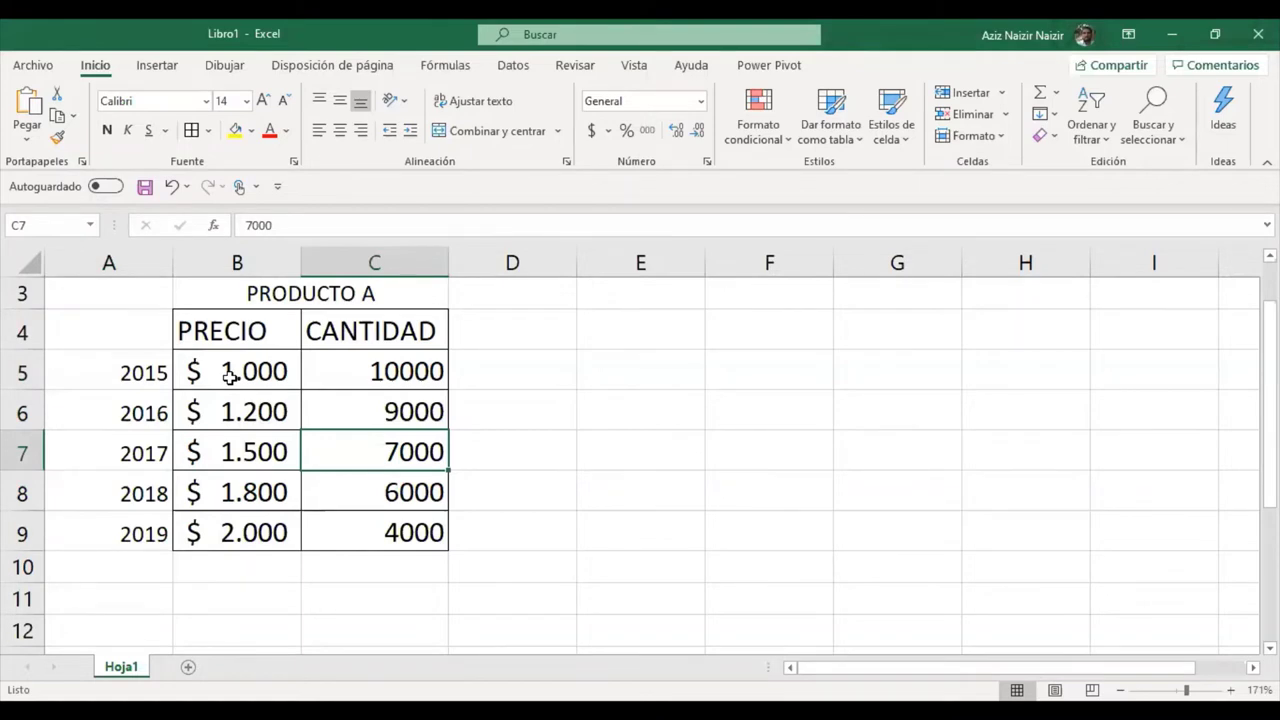
pyautogui.press('Down')
pyautogui.press('Left')
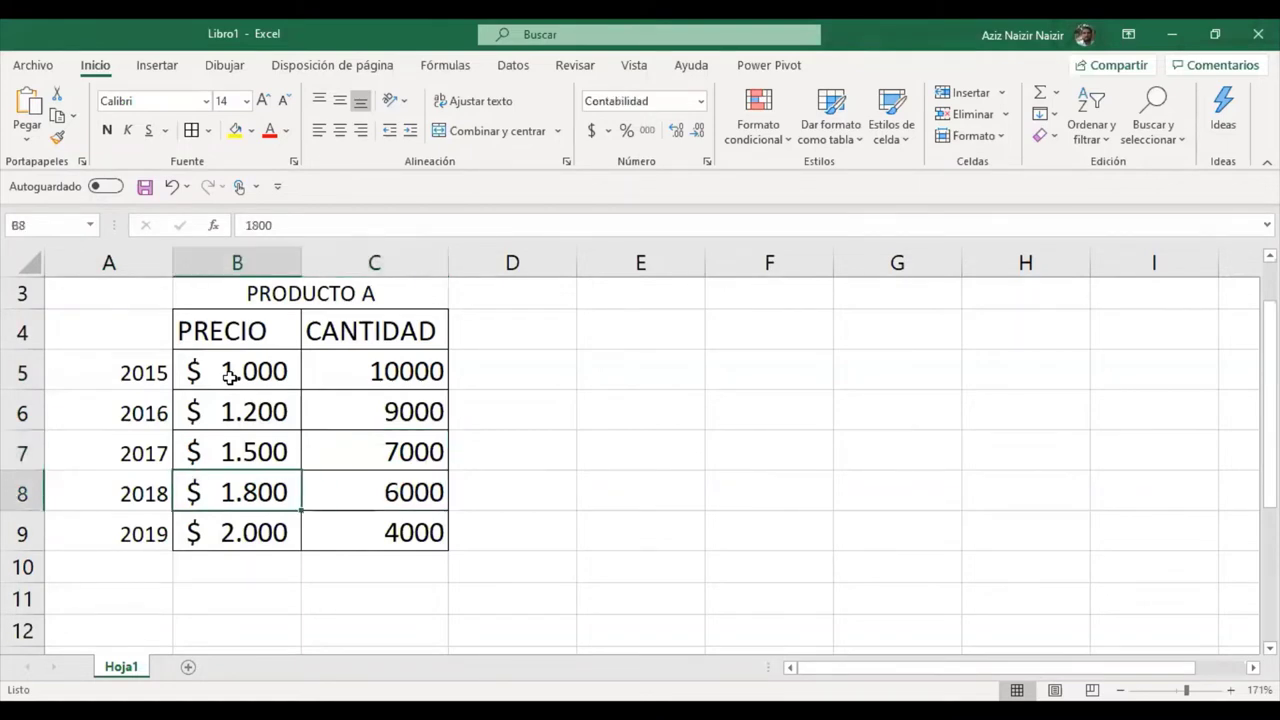
pyautogui.press('Right')
pyautogui.press('Down')
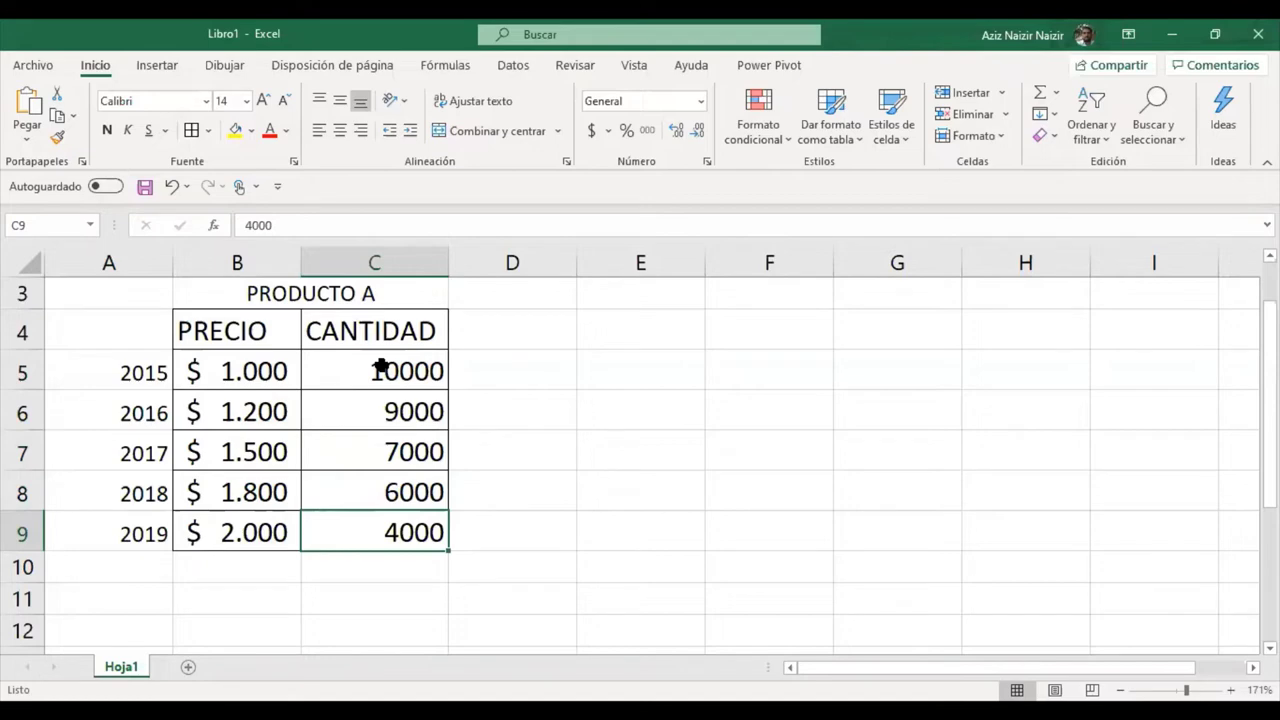
# - Insert a markers-only scatter chart from the price and quantity data in B5:C9 and apply the dark chart style Estilo 6
pyautogui.scroll(-2, 381, 366)
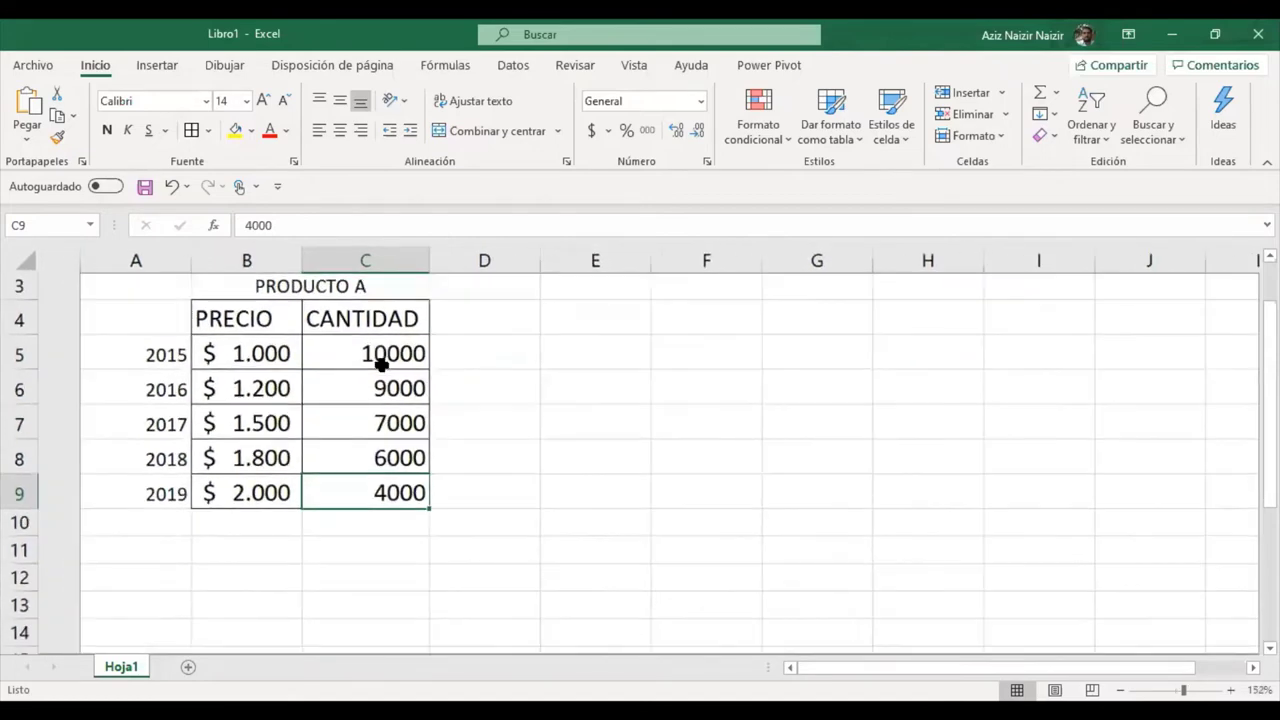
pyautogui.scroll(-4, 381, 366)
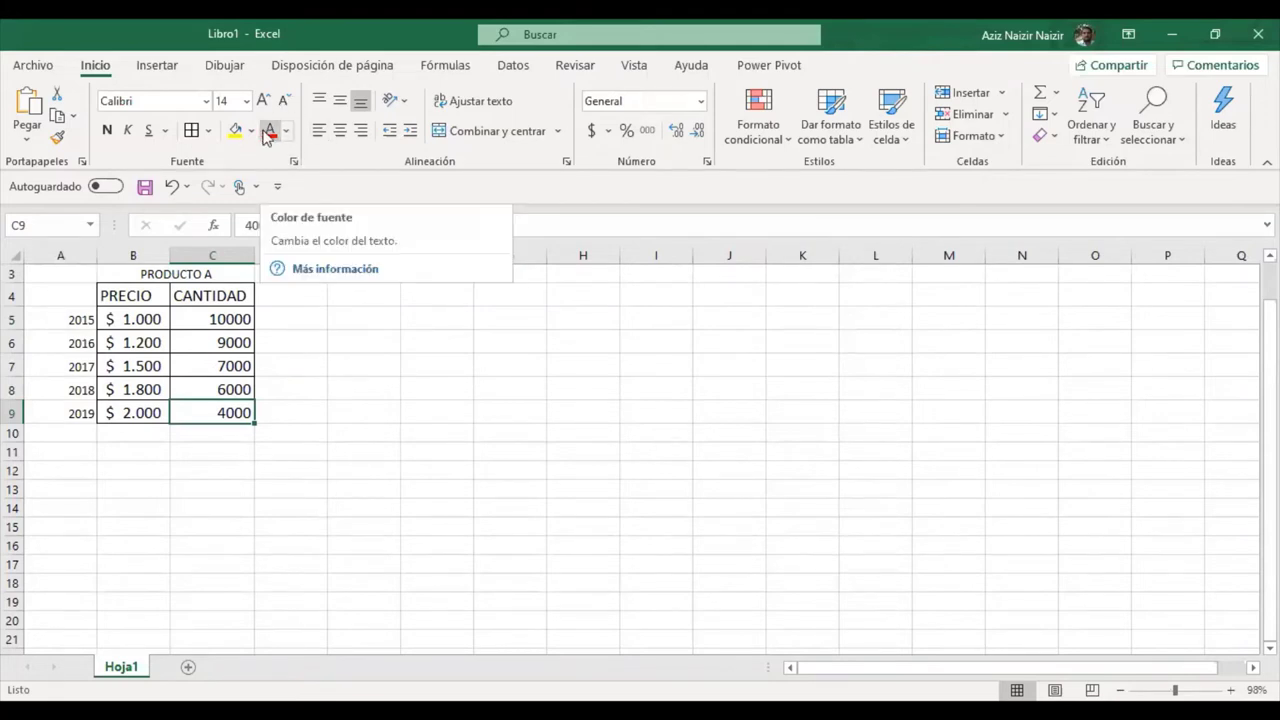
pyautogui.click(144, 316)
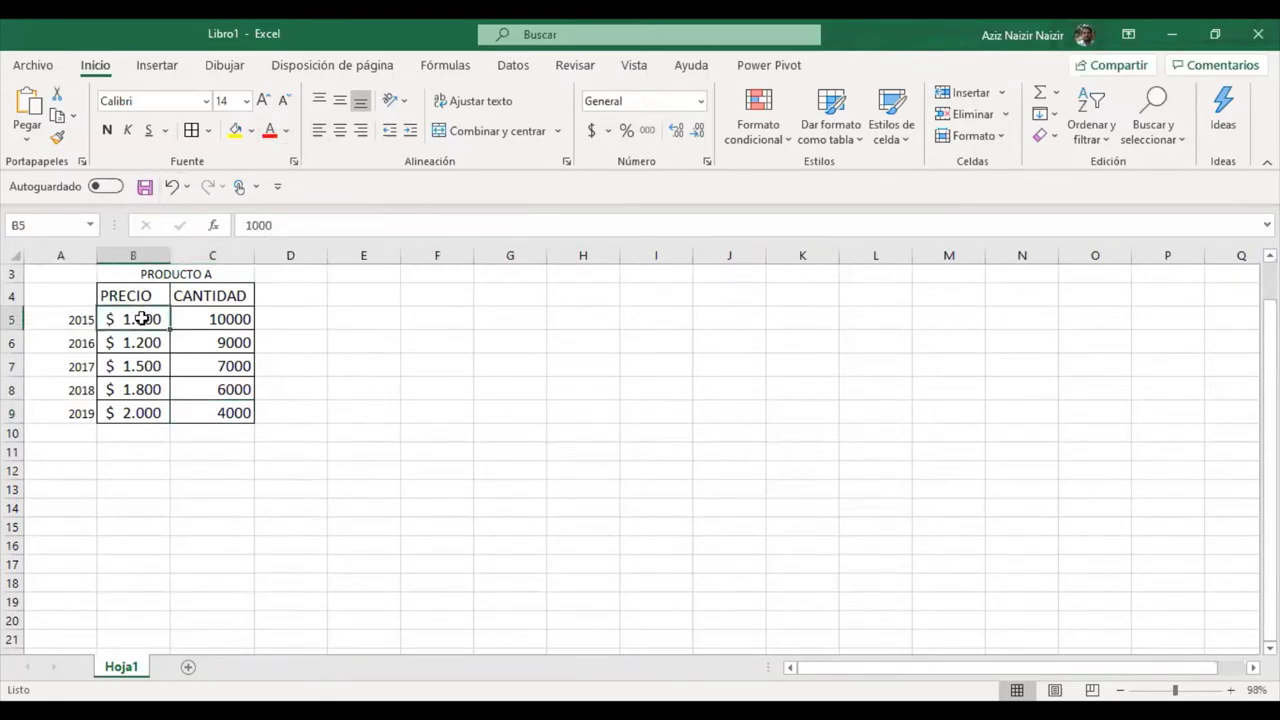
pyautogui.moveTo(144, 316); pyautogui.dragTo(177, 411)
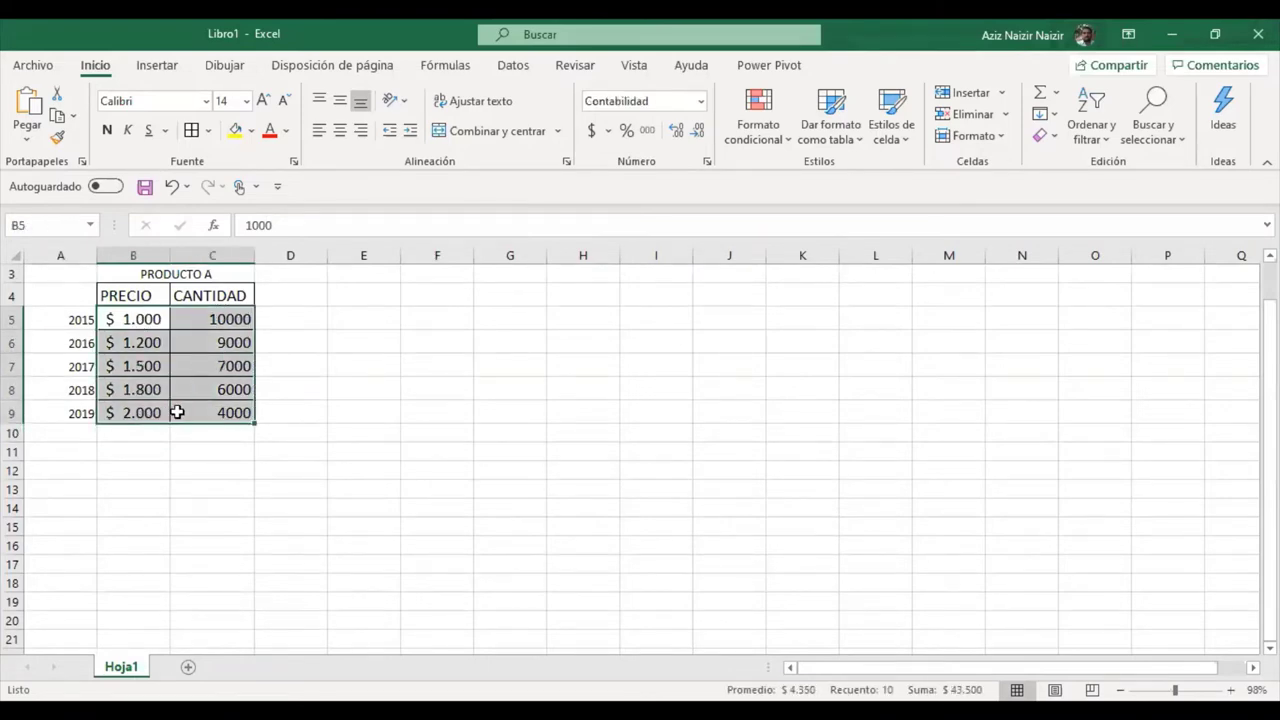
pyautogui.click(152, 320)
pyautogui.moveTo(152, 320); pyautogui.dragTo(195, 414)
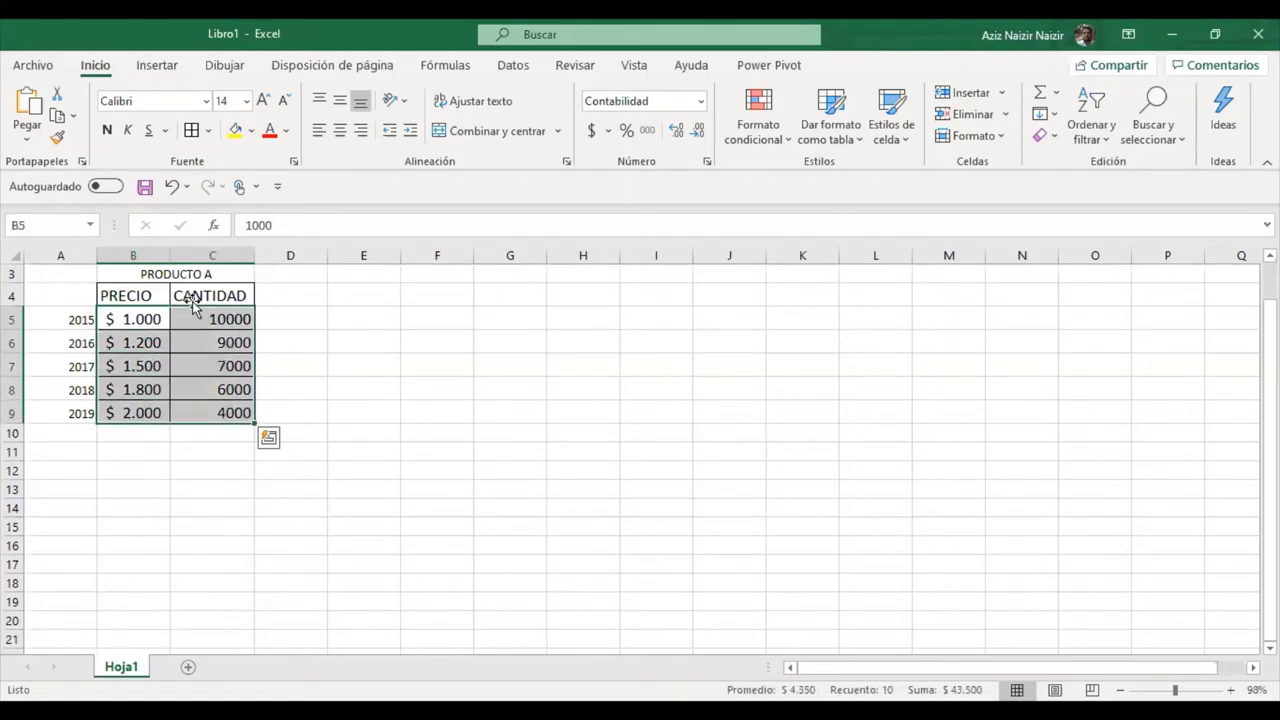
pyautogui.click(156, 68)
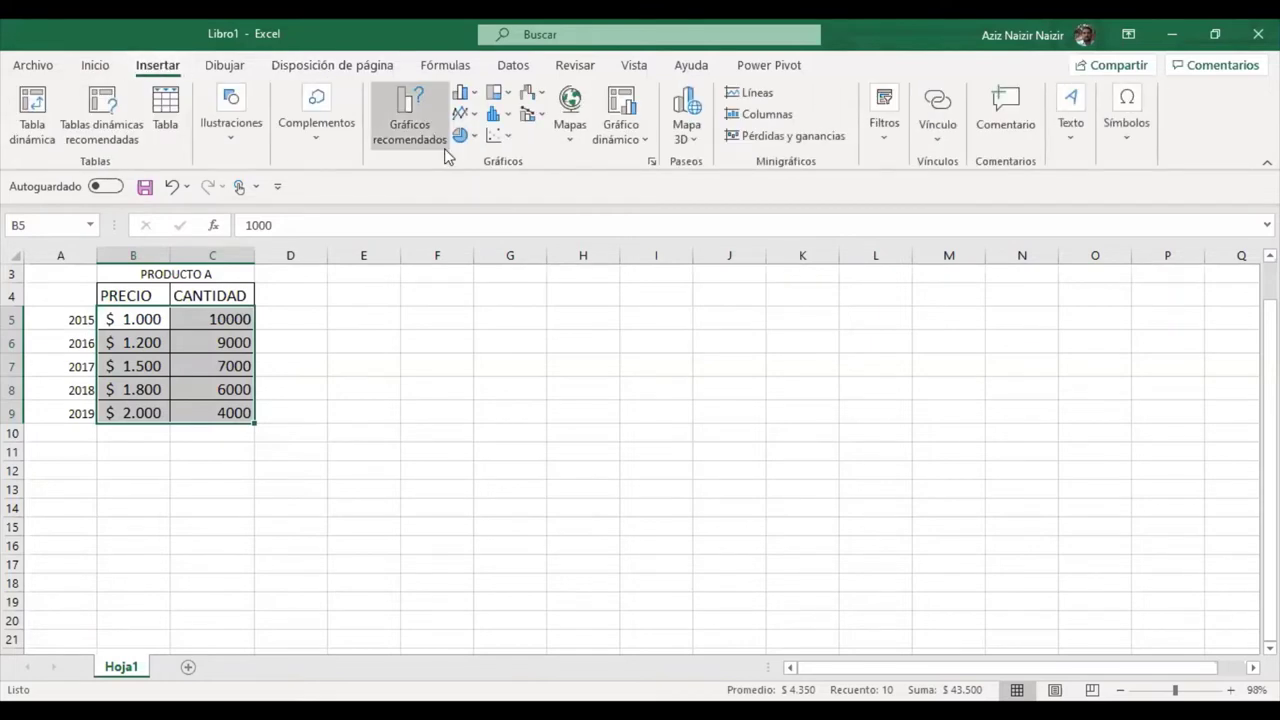
pyautogui.click(508, 135)
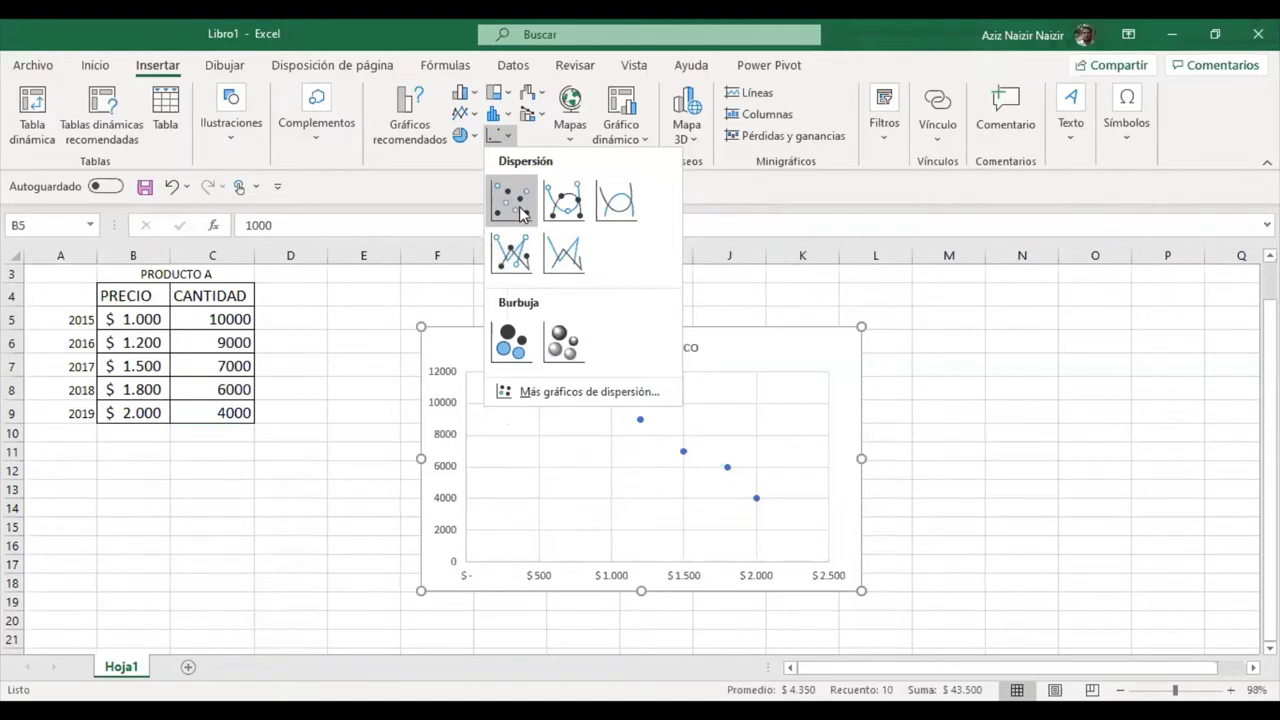
pyautogui.click(520, 212)
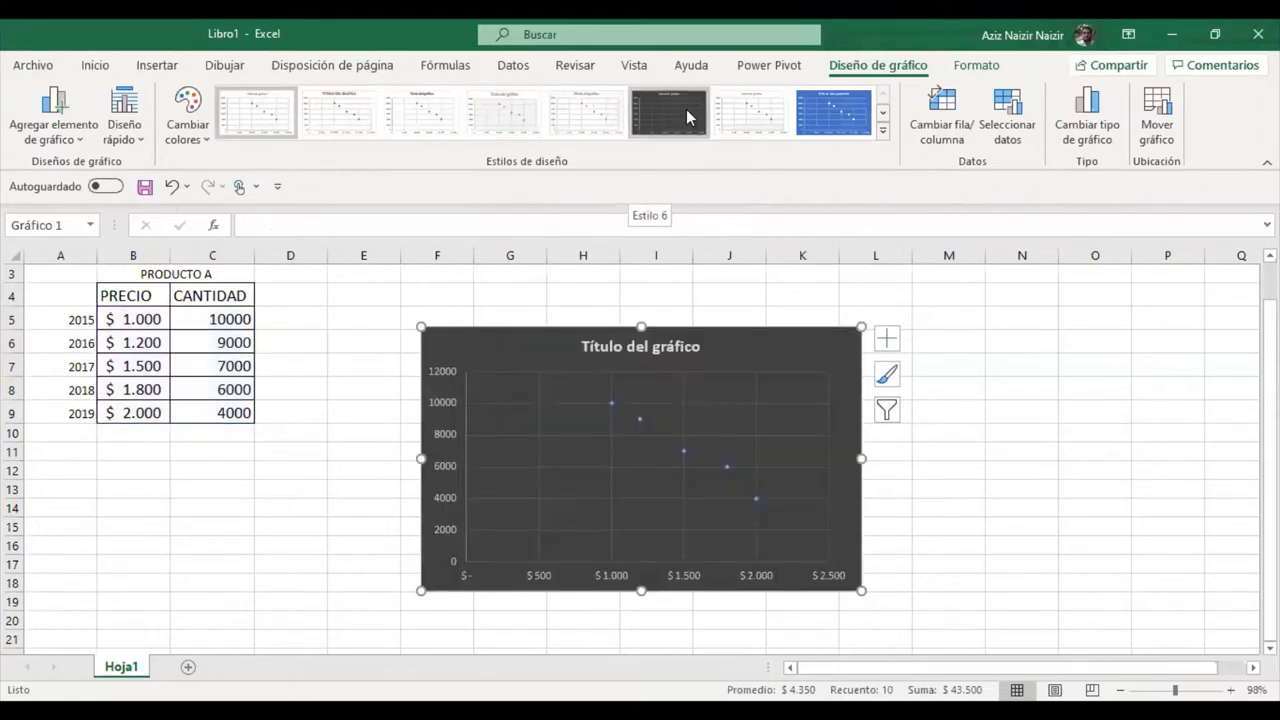
pyautogui.click(686, 109)
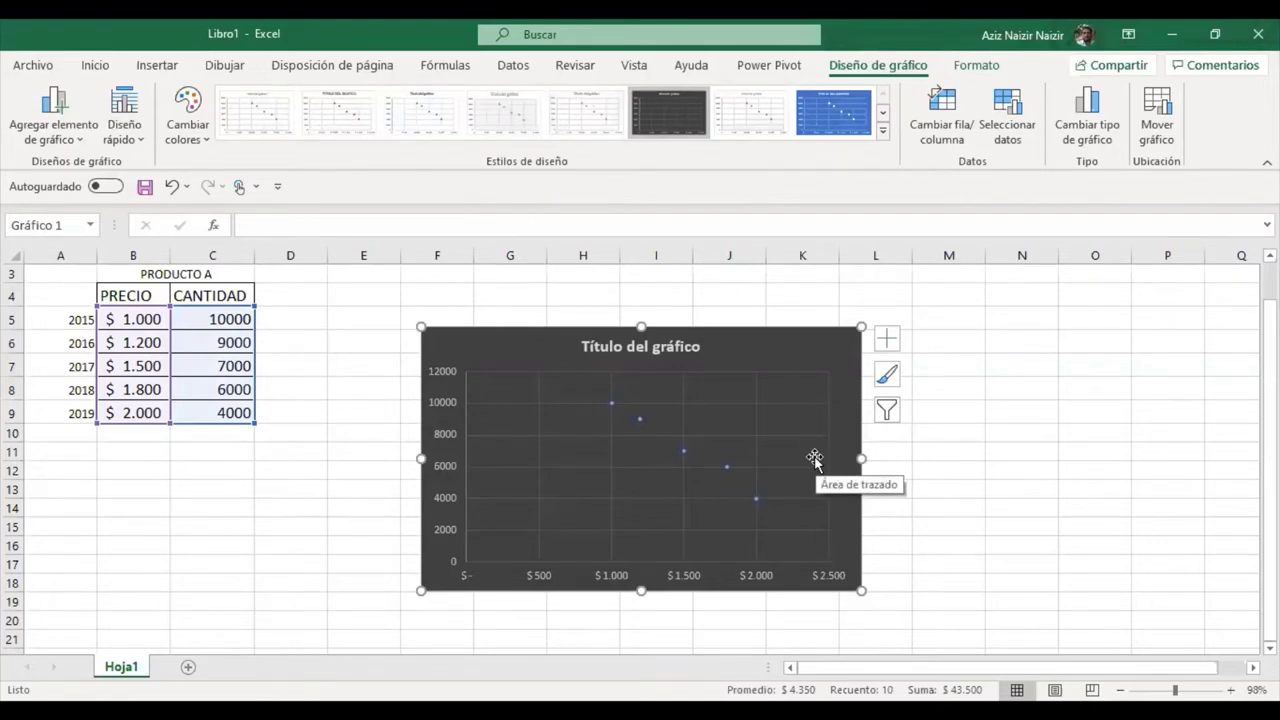
# - Replace the scatter chart's placeholder title with DEMANDA PRODUCTO A
pyautogui.click(694, 348)
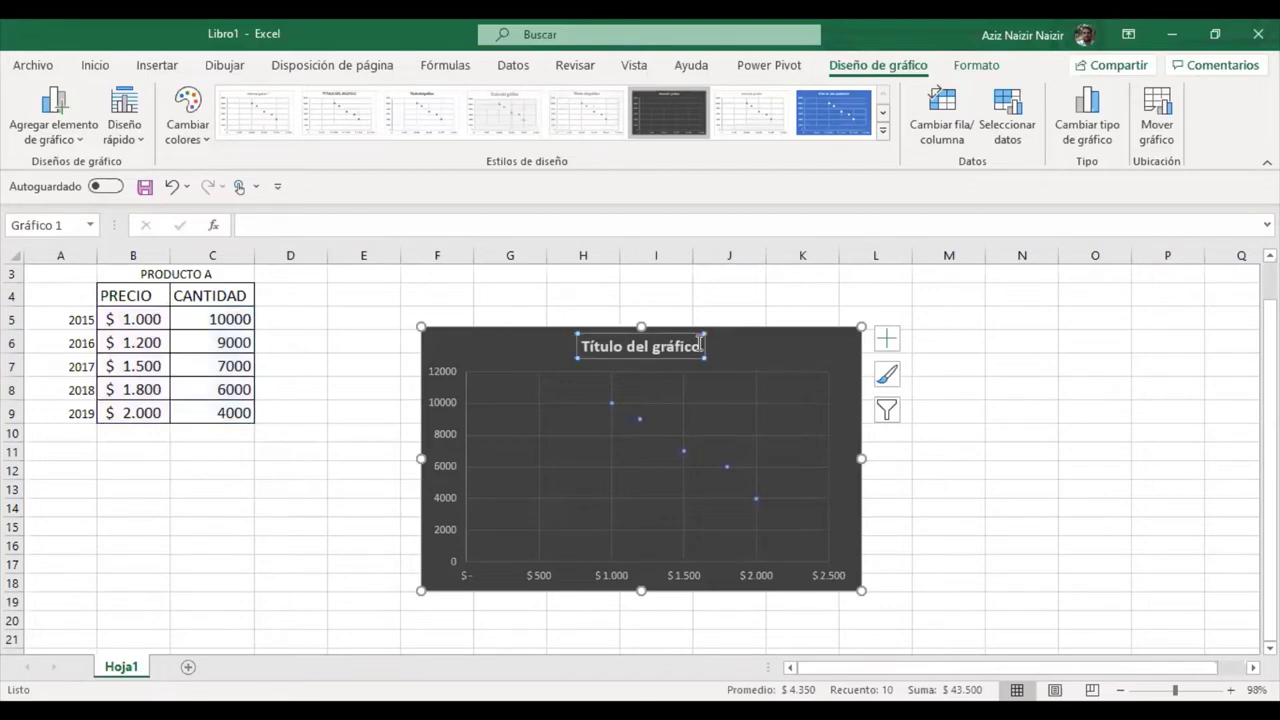
pyautogui.moveTo(700, 345); pyautogui.dragTo(587, 347)
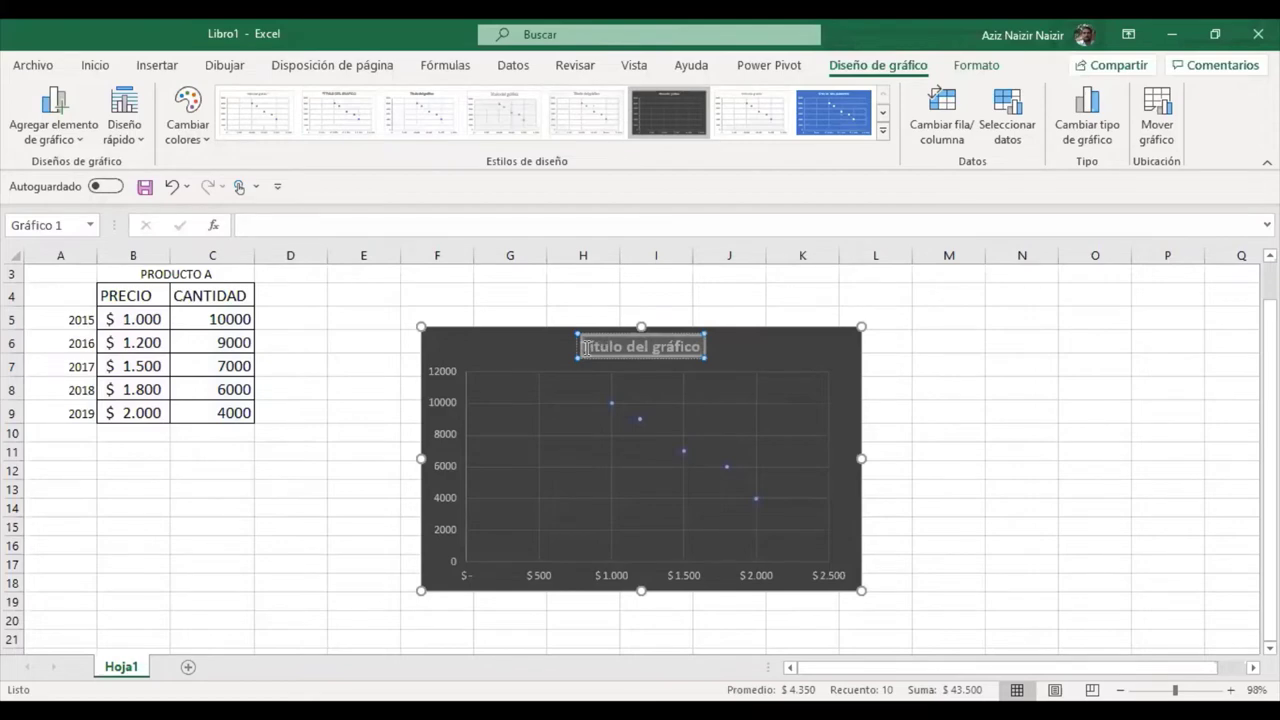
pyautogui.write('DEMANDA')
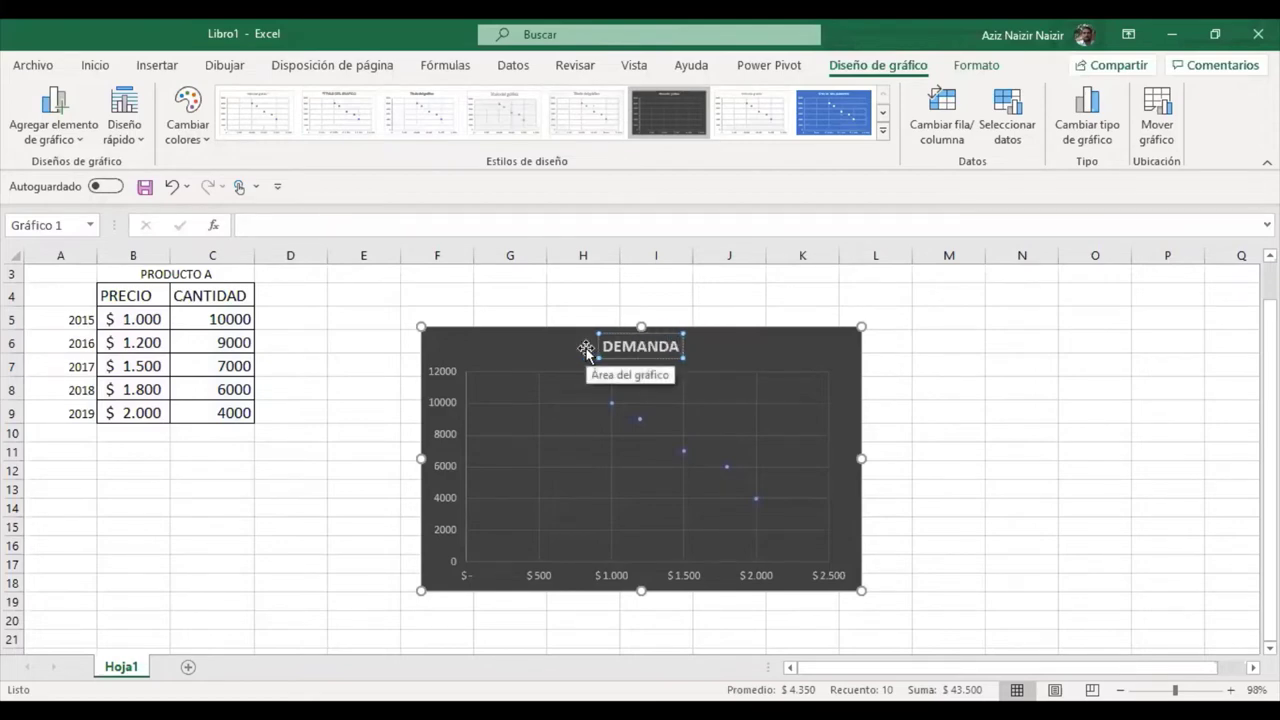
pyautogui.write(' PRODU')
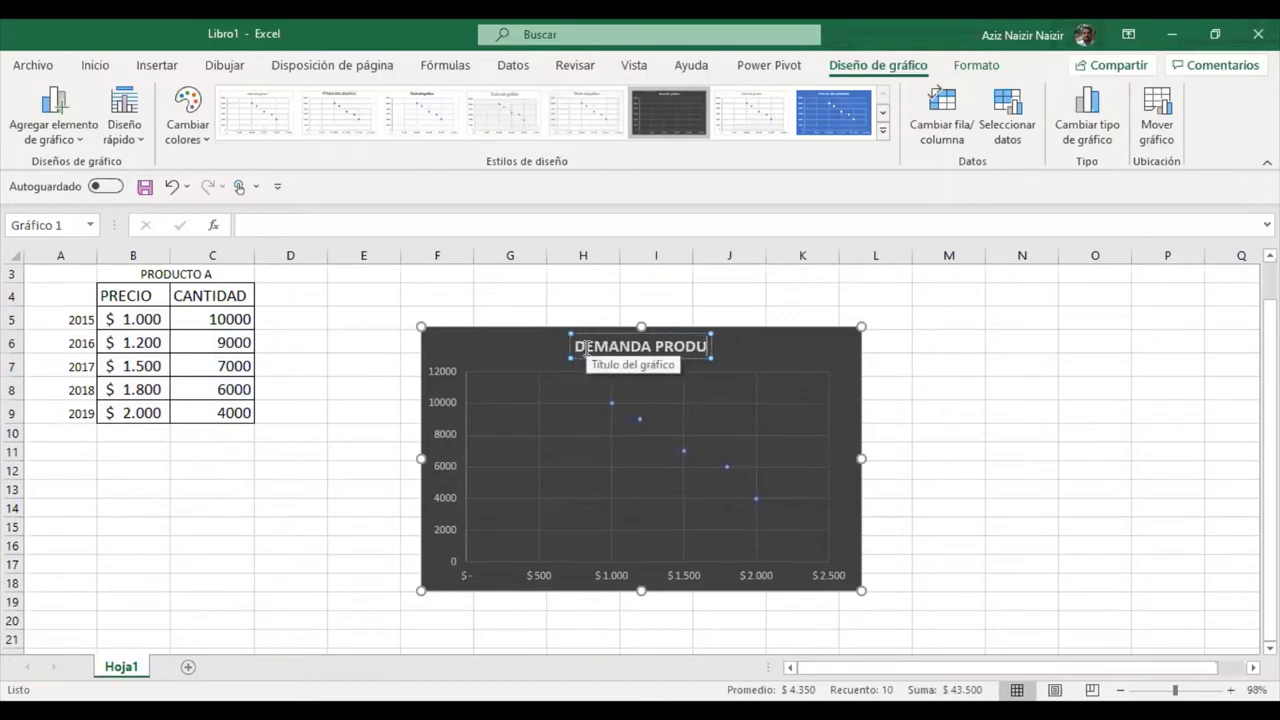
pyautogui.write('CTO A')
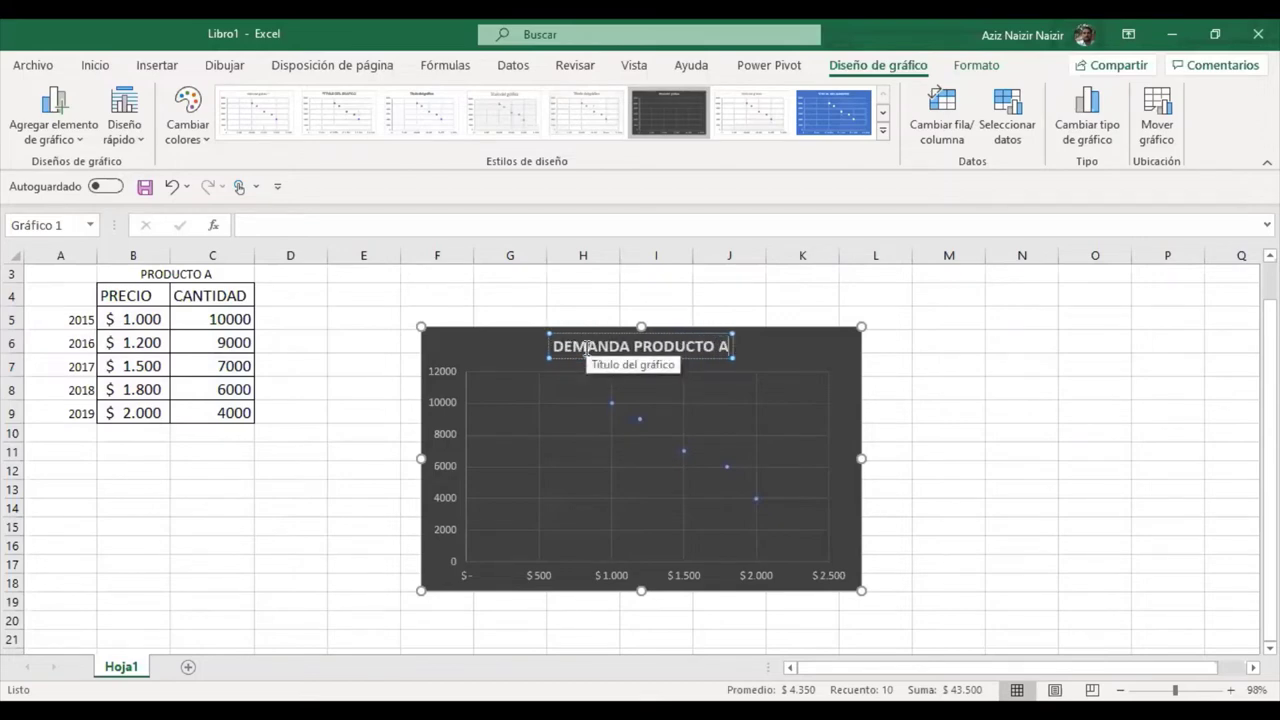
pyautogui.press('Return')
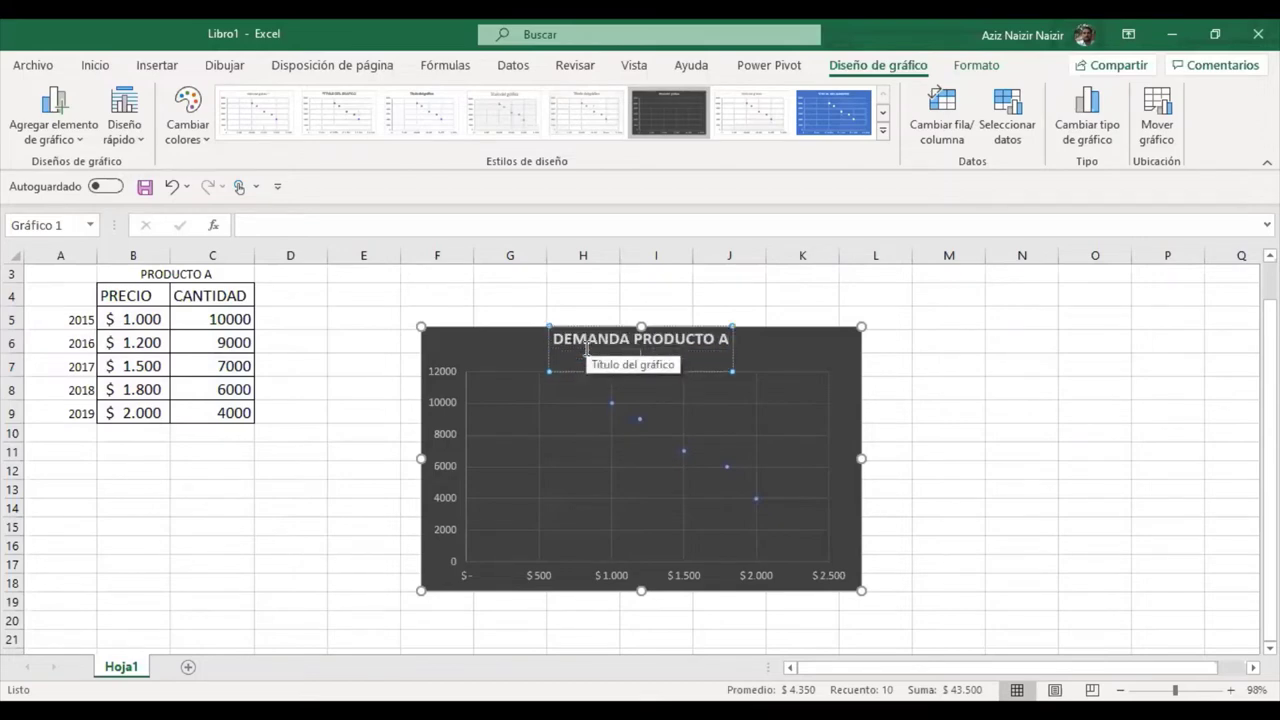
pyautogui.click(786, 356)
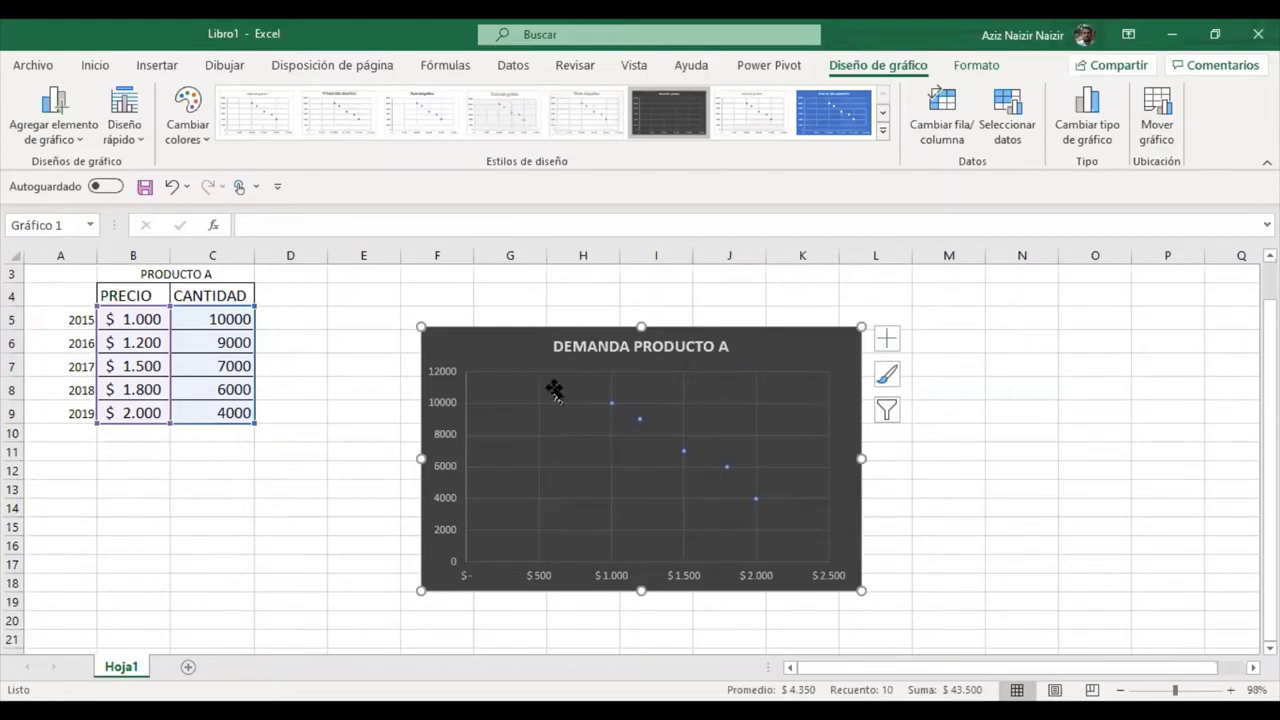
# - Look through the chart's element, style and filter options and the format settings of its chart area
pyautogui.click(886, 343)
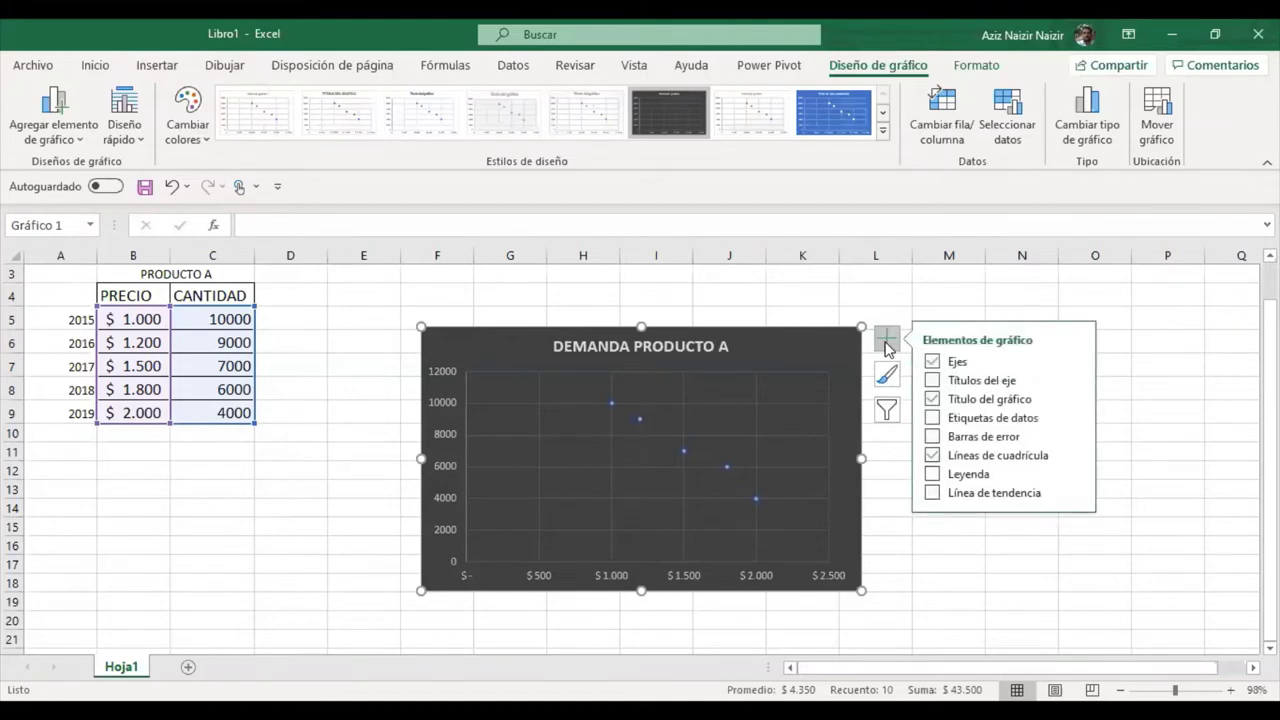
pyautogui.click(886, 343)
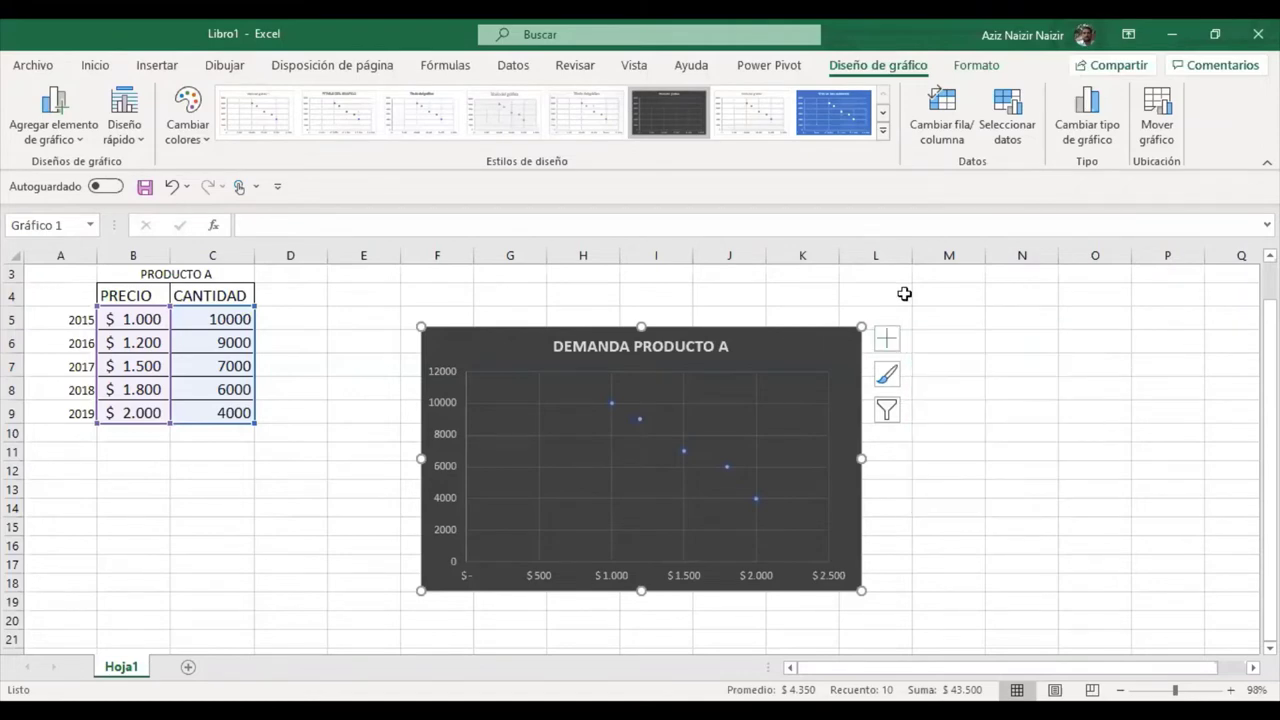
pyautogui.click(890, 377)
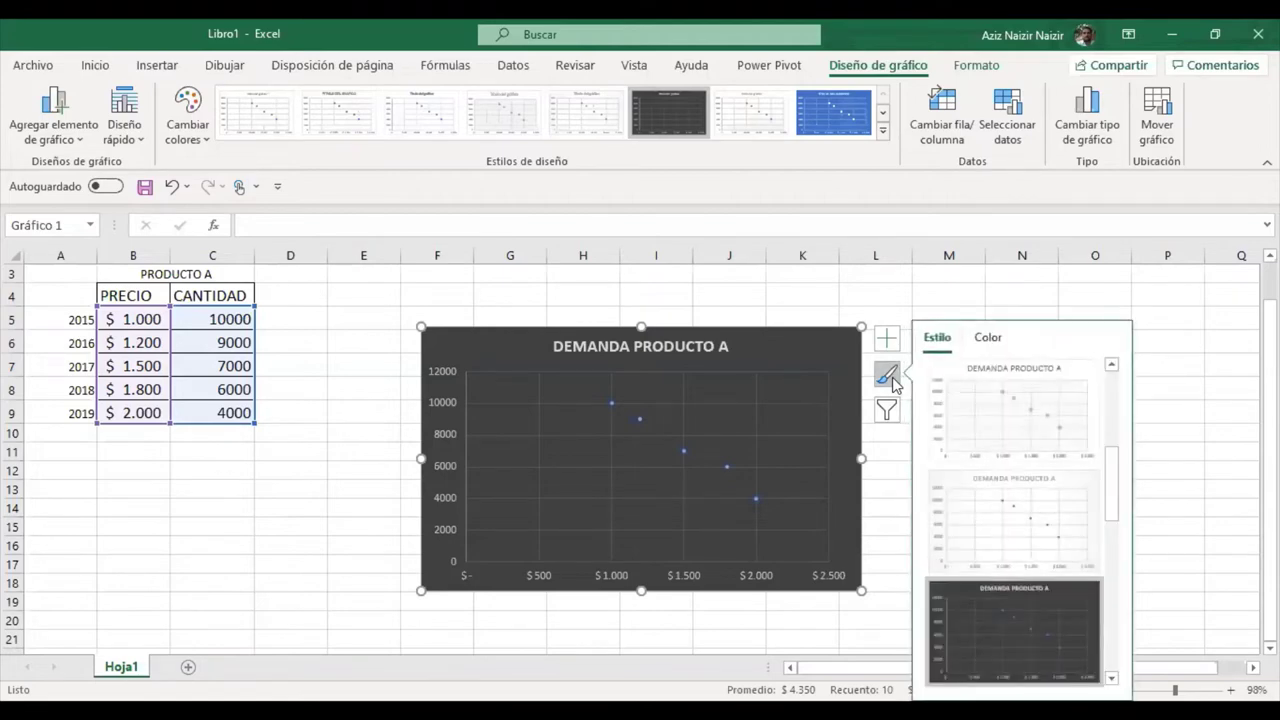
pyautogui.click(887, 409)
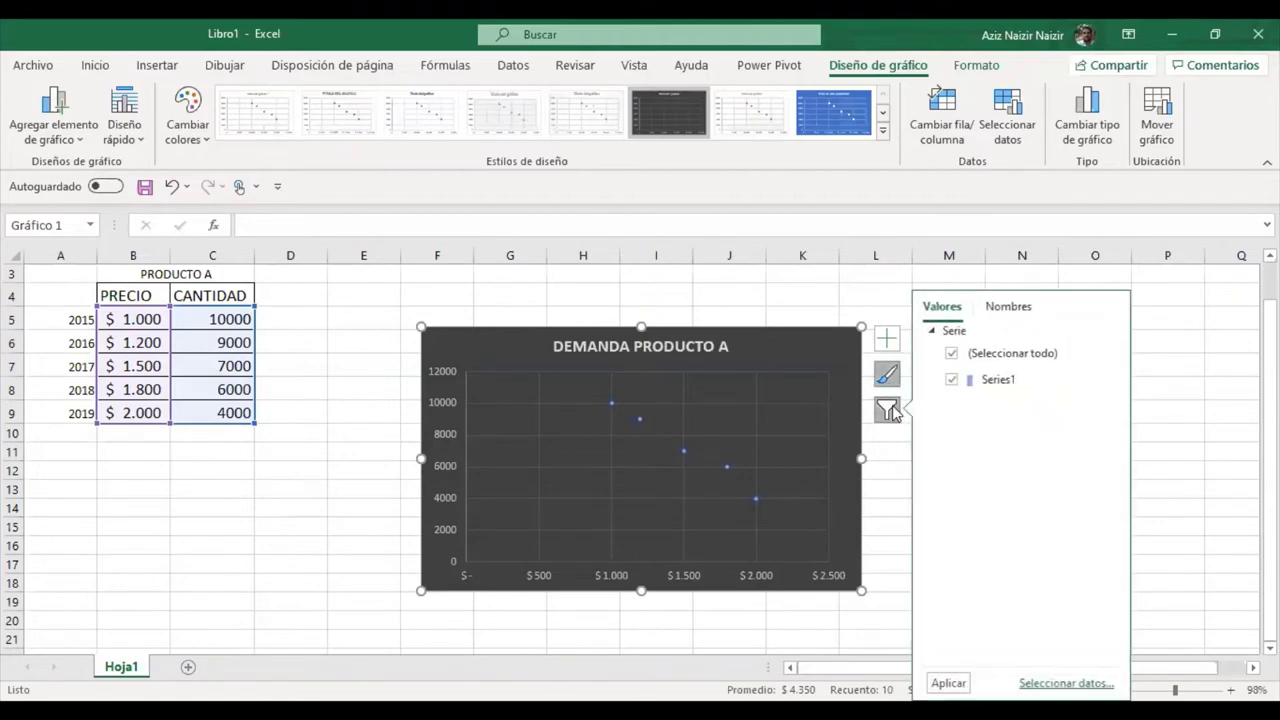
pyautogui.click(843, 423)
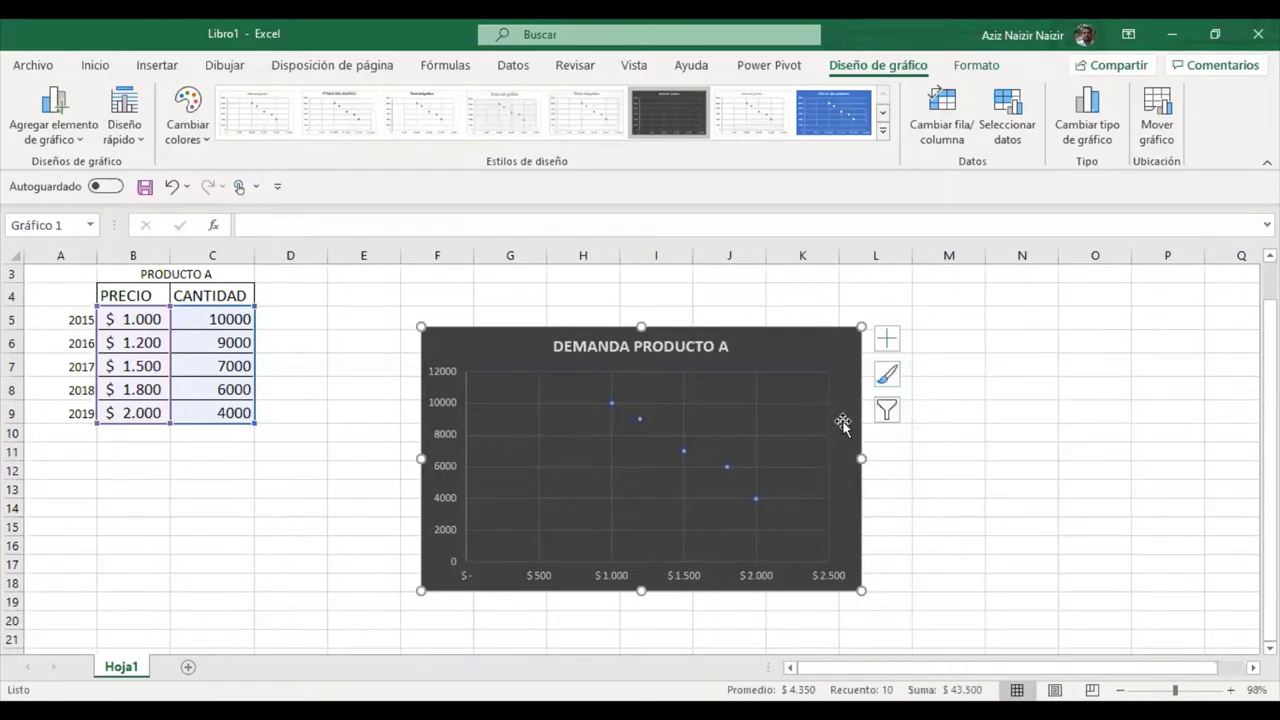
pyautogui.rightClick(843, 423)
pyautogui.click(845, 400)
pyautogui.rightClick(844, 399)
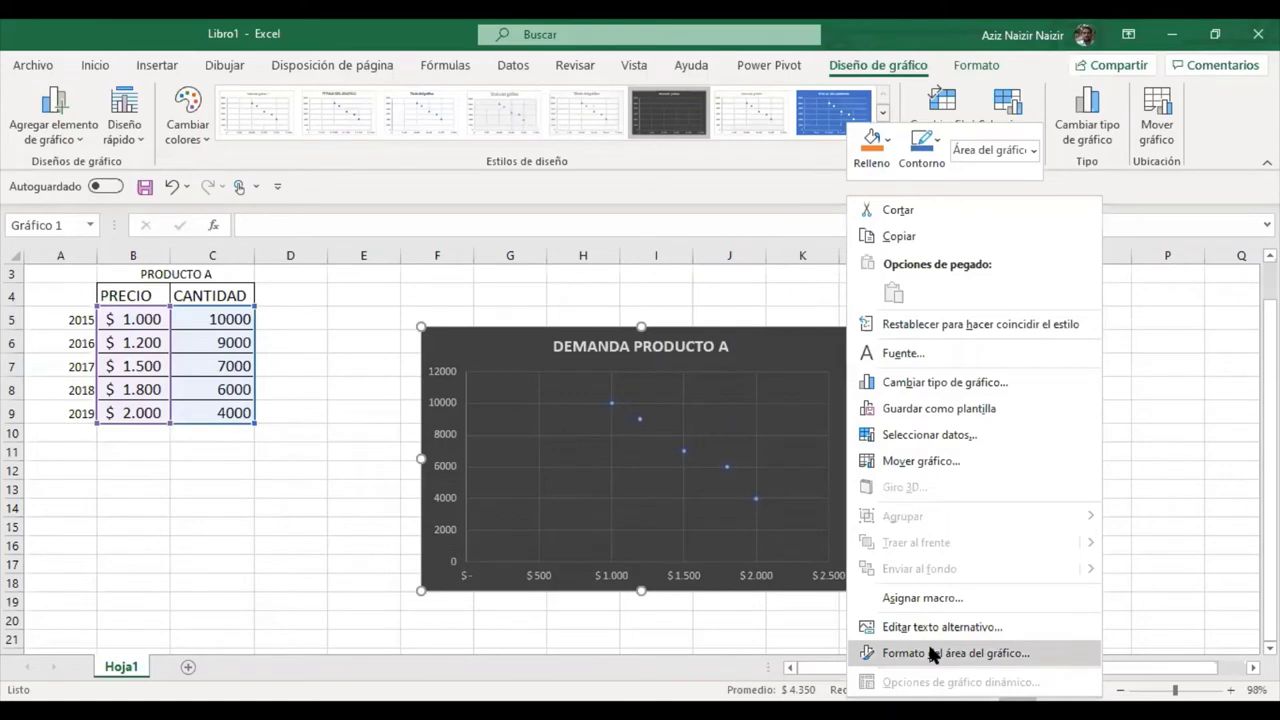
pyautogui.click(930, 653)
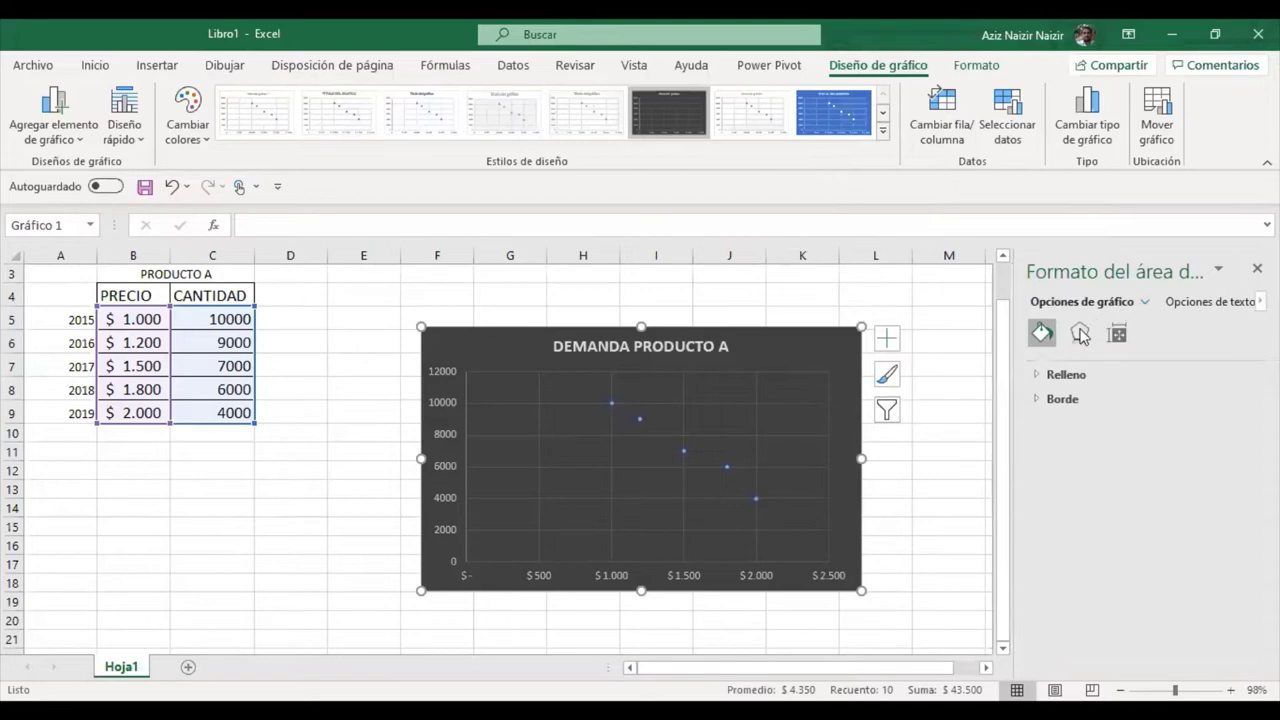
pyautogui.click(1261, 301)
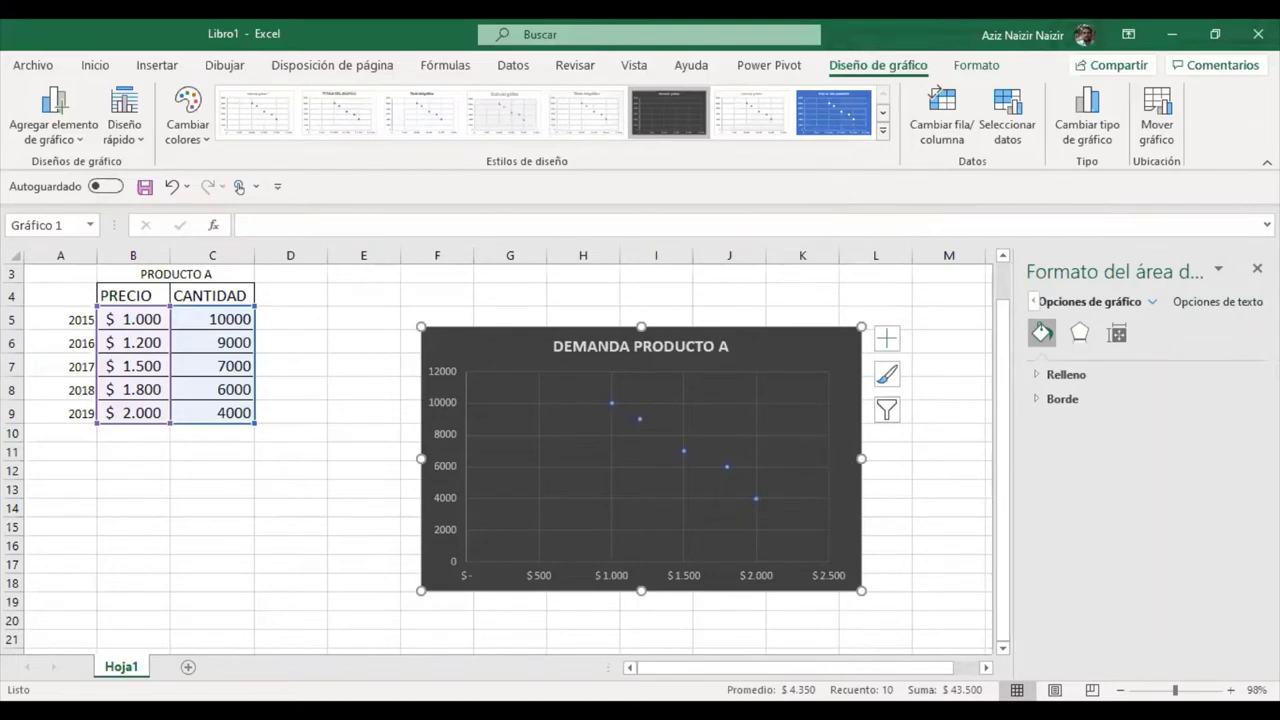
pyautogui.click(1257, 268)
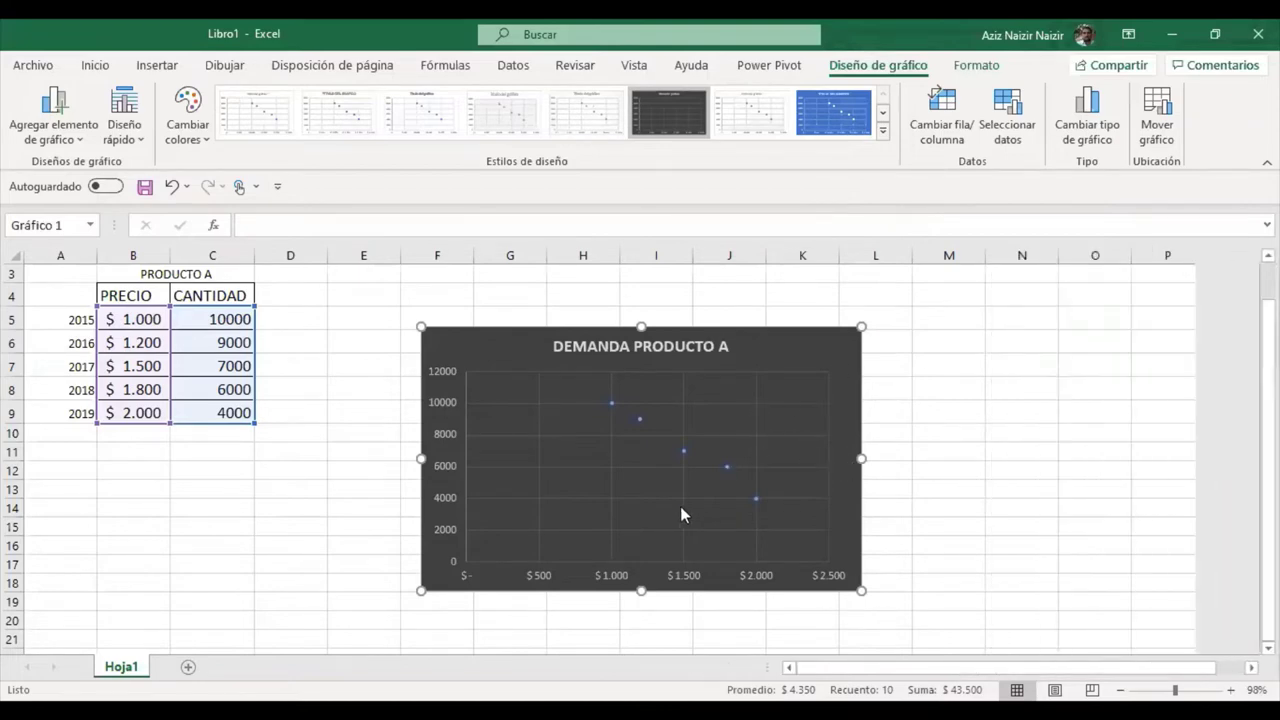
# - Add a linear trendline to the data series in the DEMANDA PRODUCTO A chart
pyautogui.moveTo(684, 455)
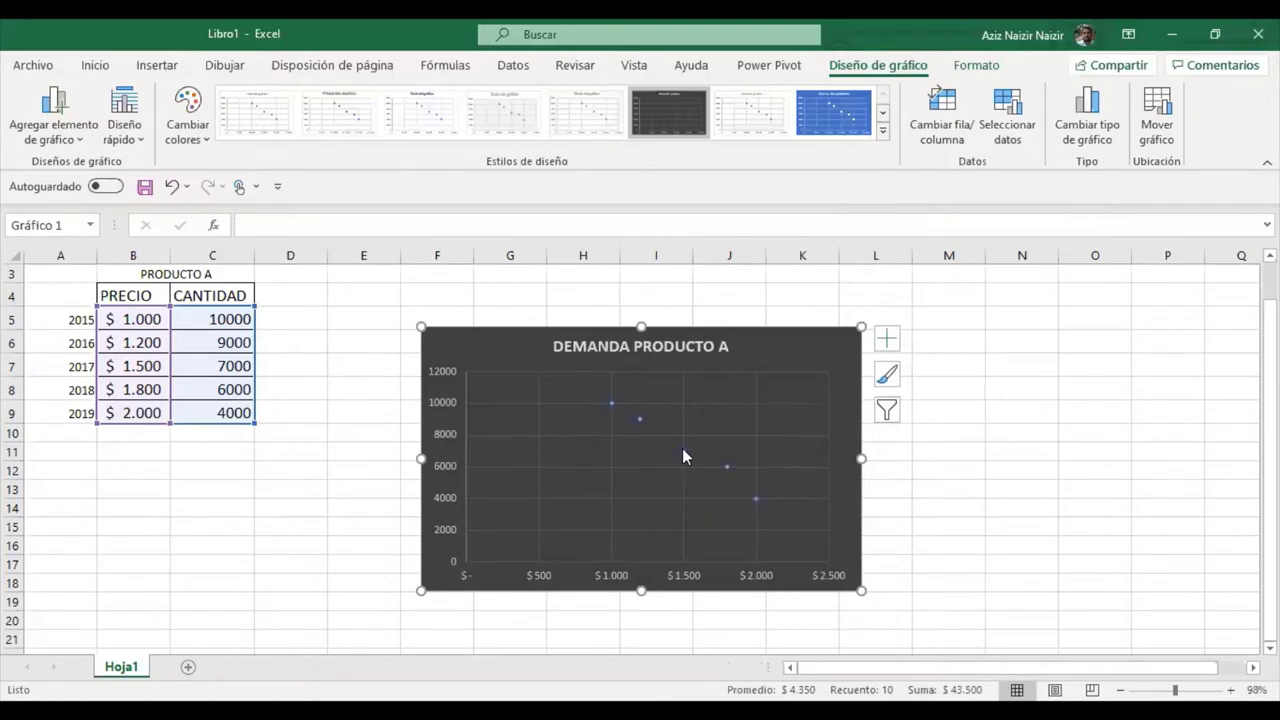
pyautogui.rightClick(683, 456)
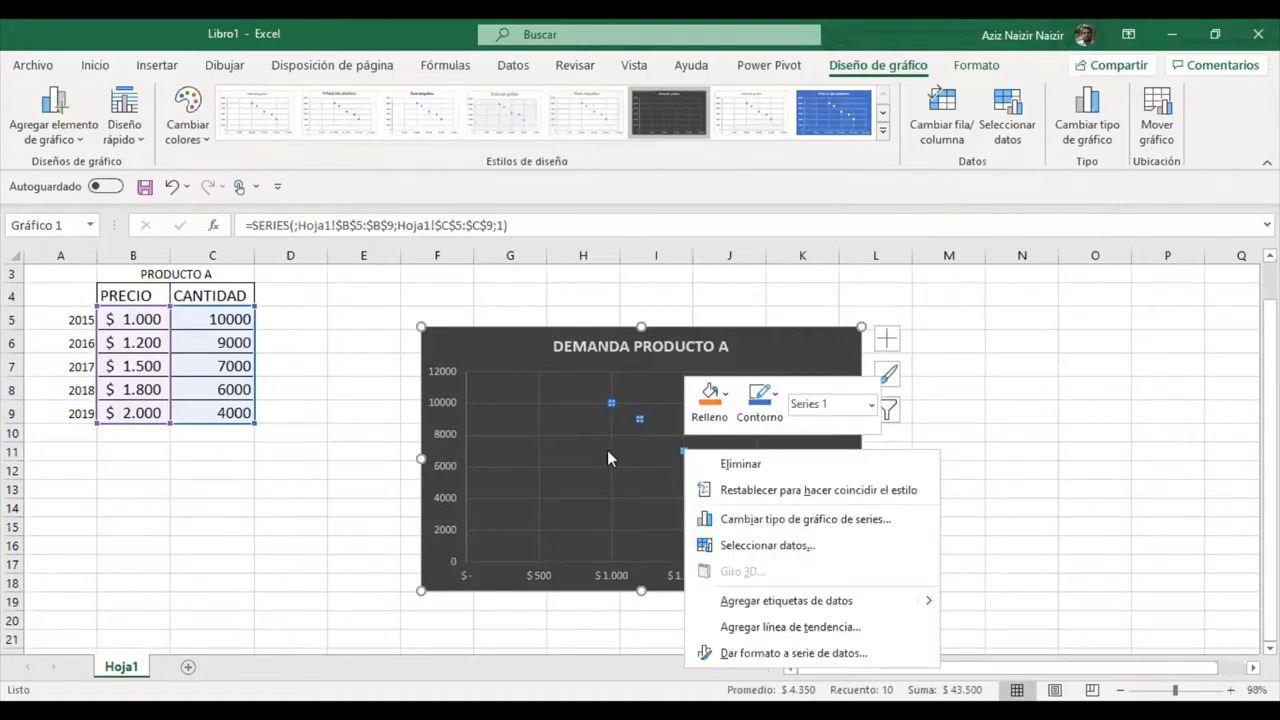
pyautogui.press('Escape')
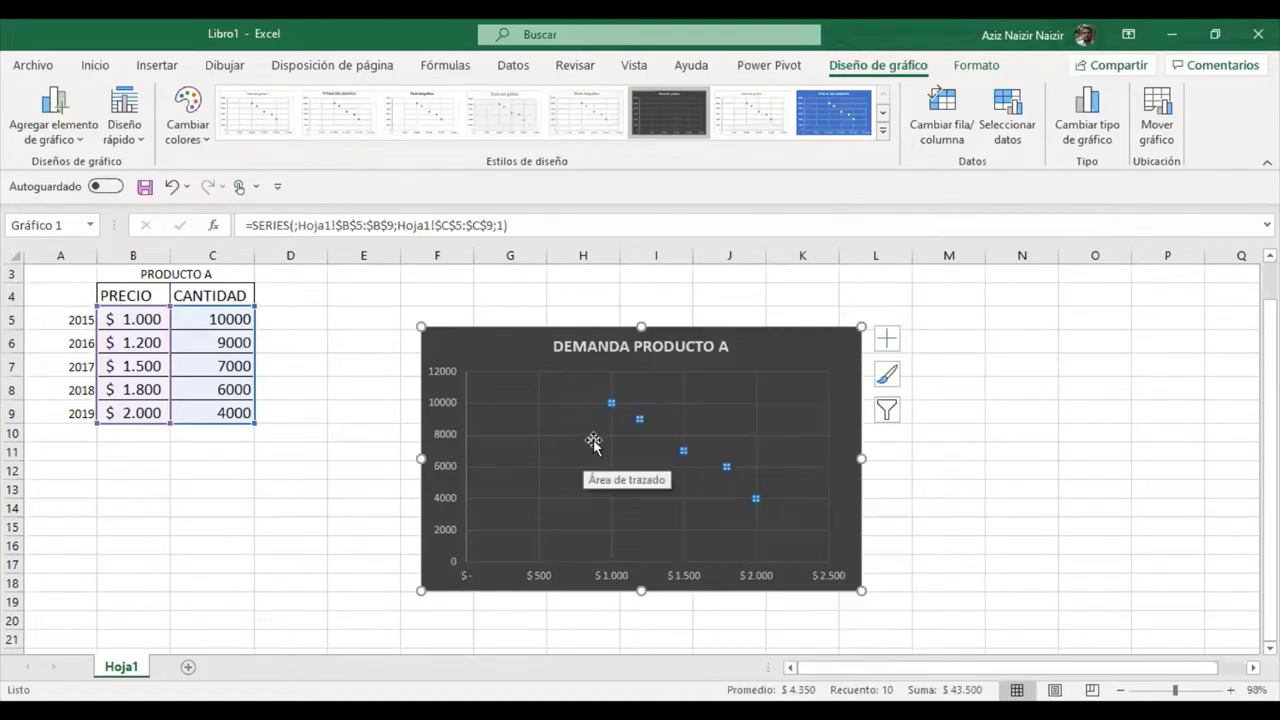
pyautogui.rightClick(640, 418)
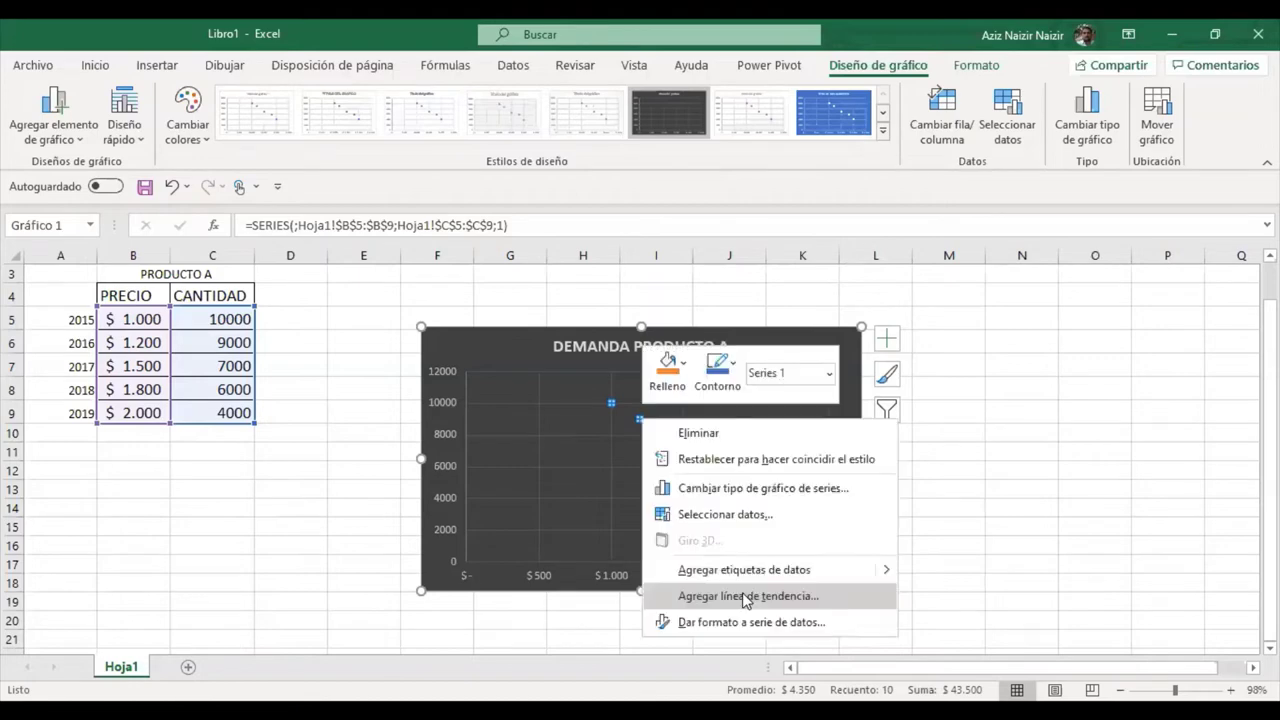
pyautogui.click(745, 596)
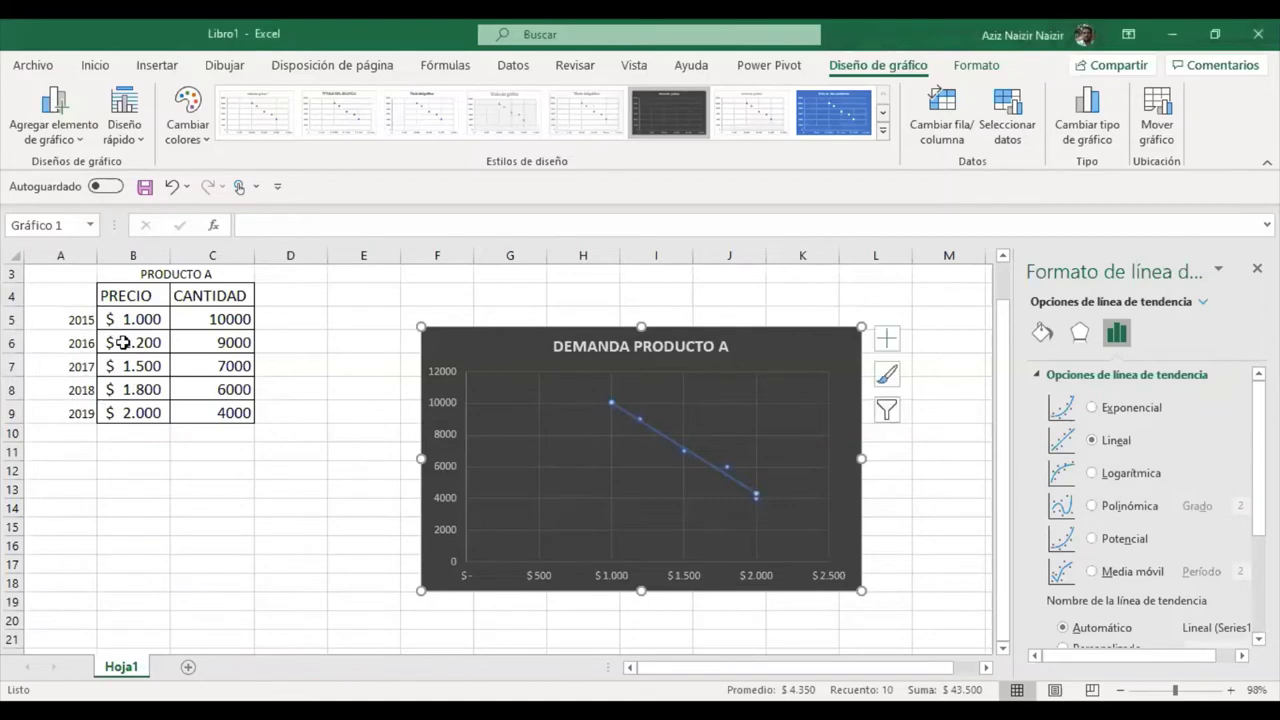
# - Review the years and prices in A5:B9, then the first and last prices and the 2019 quantity
pyautogui.click(80, 320)
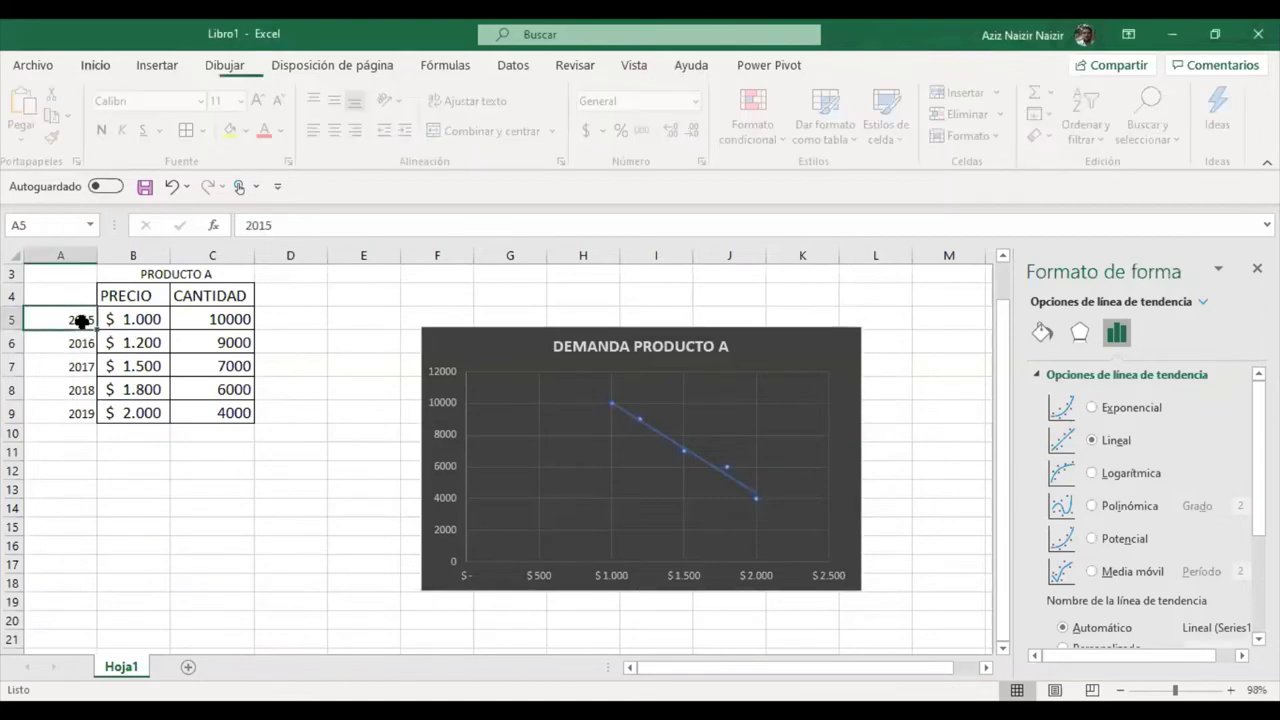
pyautogui.moveTo(80, 320); pyautogui.dragTo(147, 400)
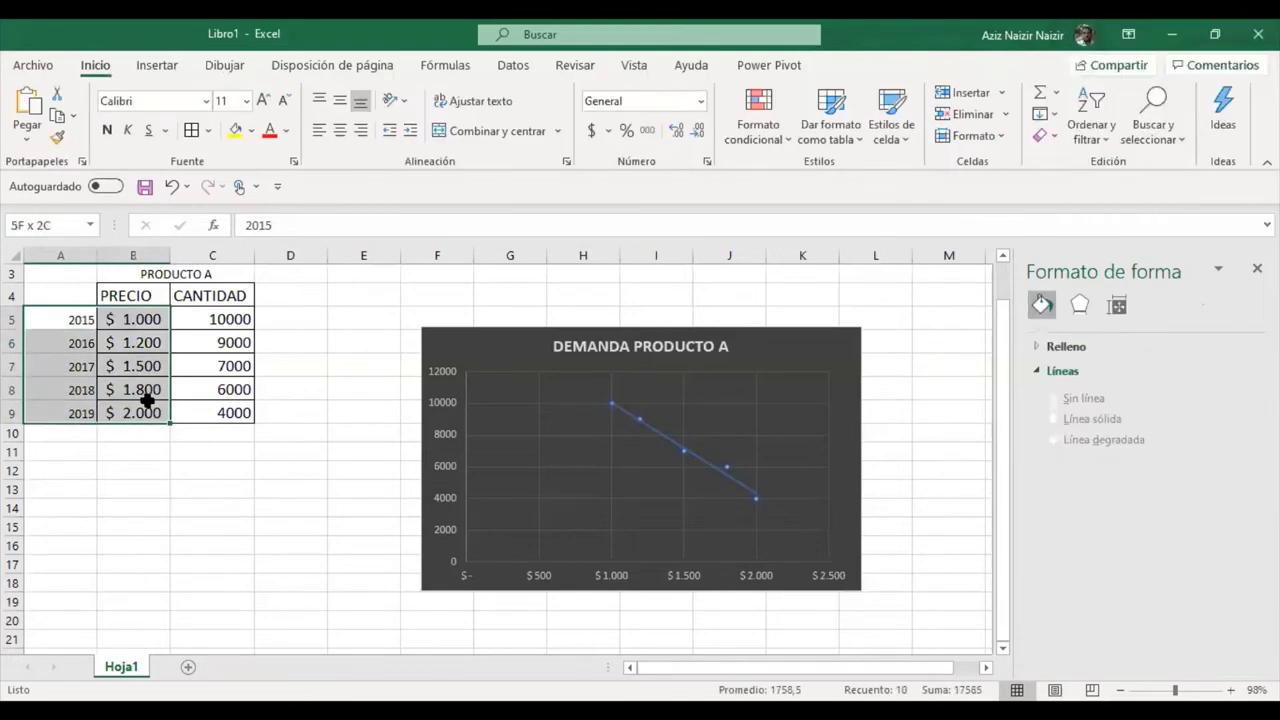
pyautogui.moveTo(147, 400); pyautogui.dragTo(147, 400)
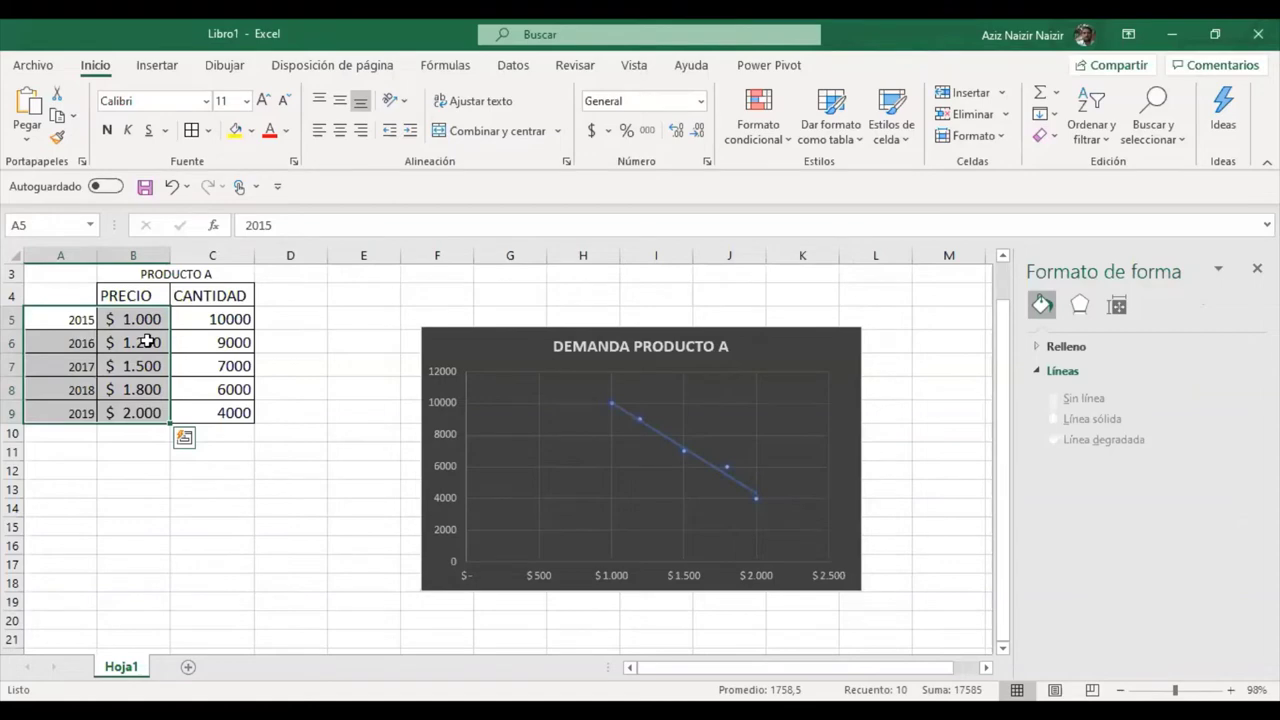
pyautogui.moveTo(86, 321); pyautogui.dragTo(145, 416)
pyautogui.moveTo(145, 416); pyautogui.dragTo(145, 416)
pyautogui.click(147, 316)
pyautogui.moveTo(147, 316); pyautogui.dragTo(200, 362)
pyautogui.click(134, 322)
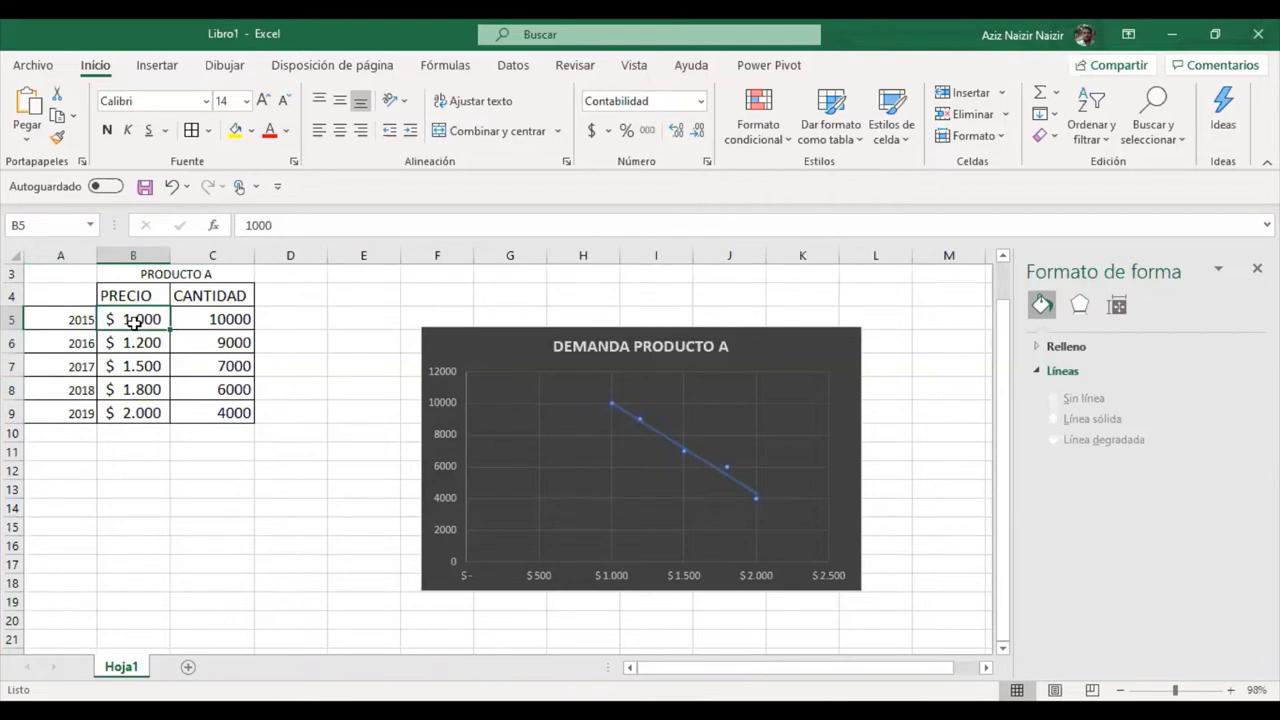
pyautogui.click(134, 411)
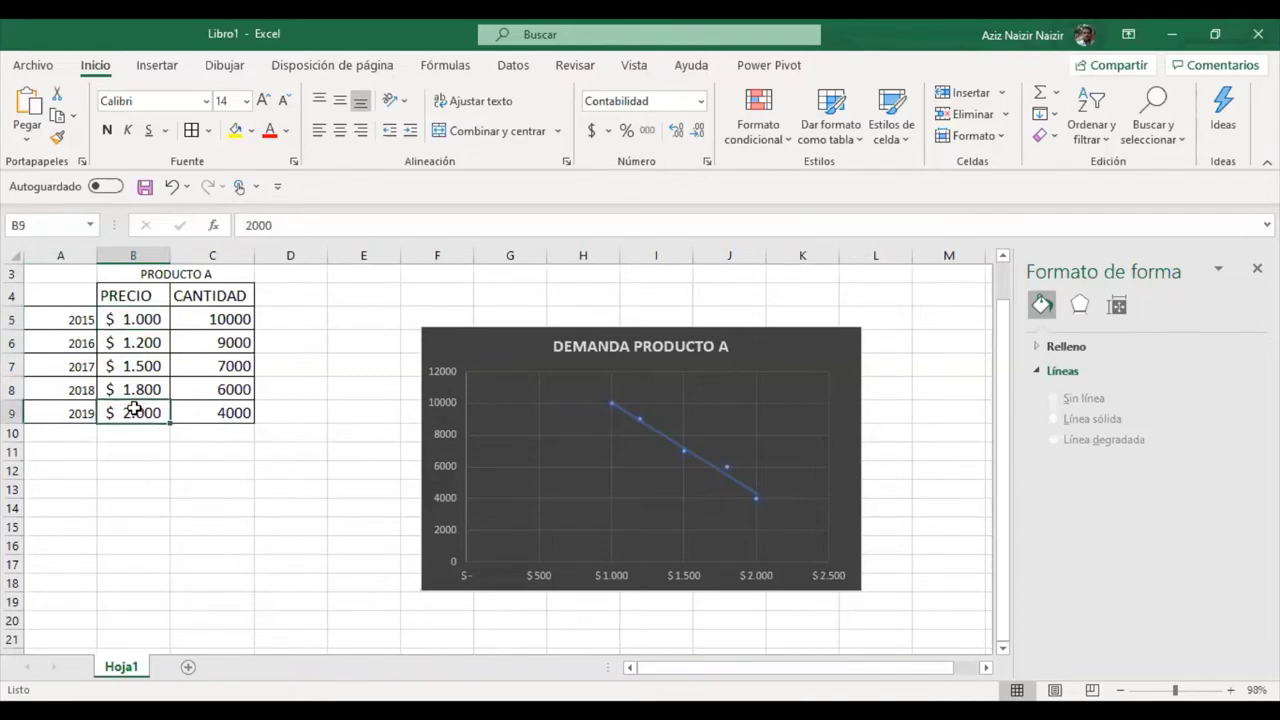
pyautogui.click(196, 411)
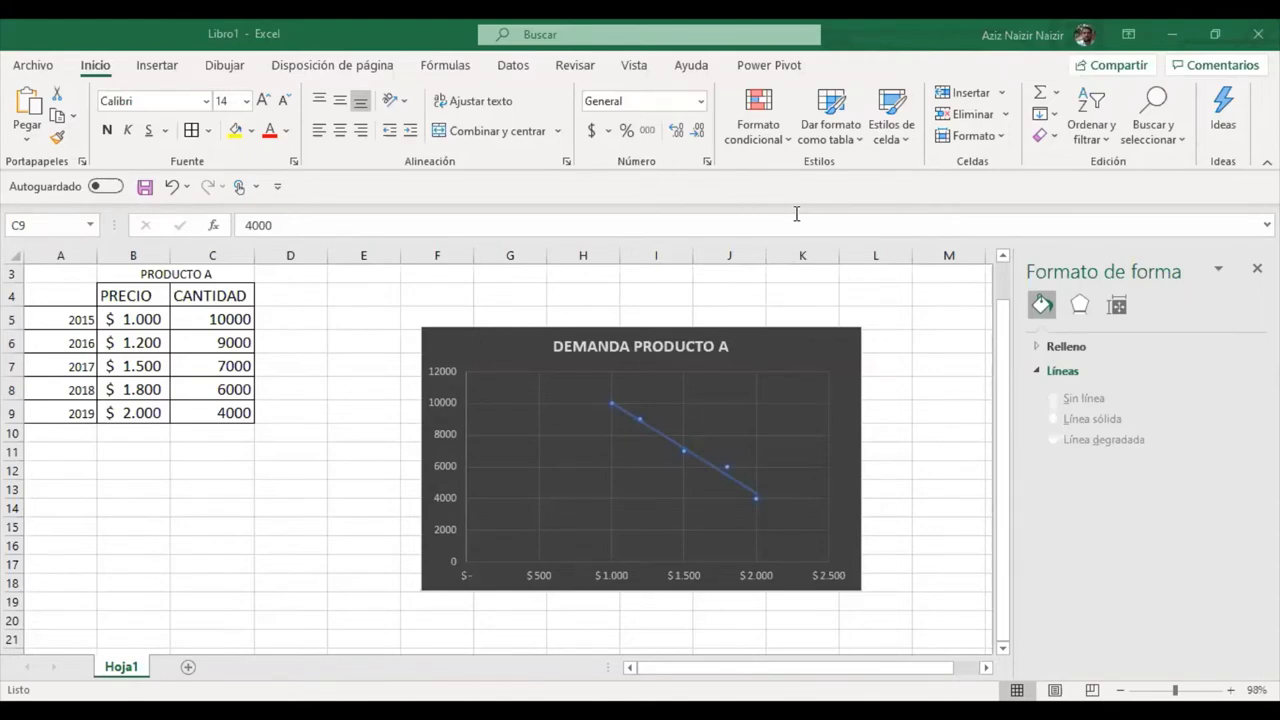
# - Fill the price and quantity table B4:C9, including its headers, with the light grey theme colour
pyautogui.moveTo(127, 300); pyautogui.dragTo(218, 412)
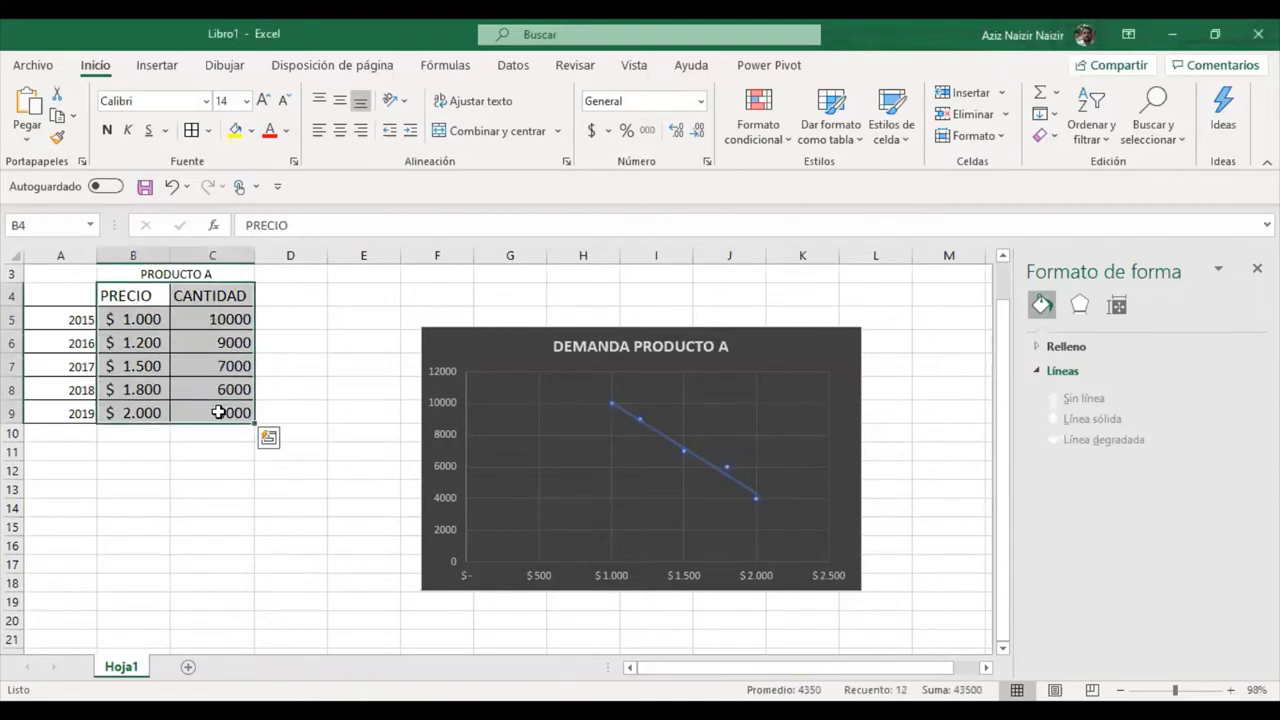
pyautogui.click(252, 131)
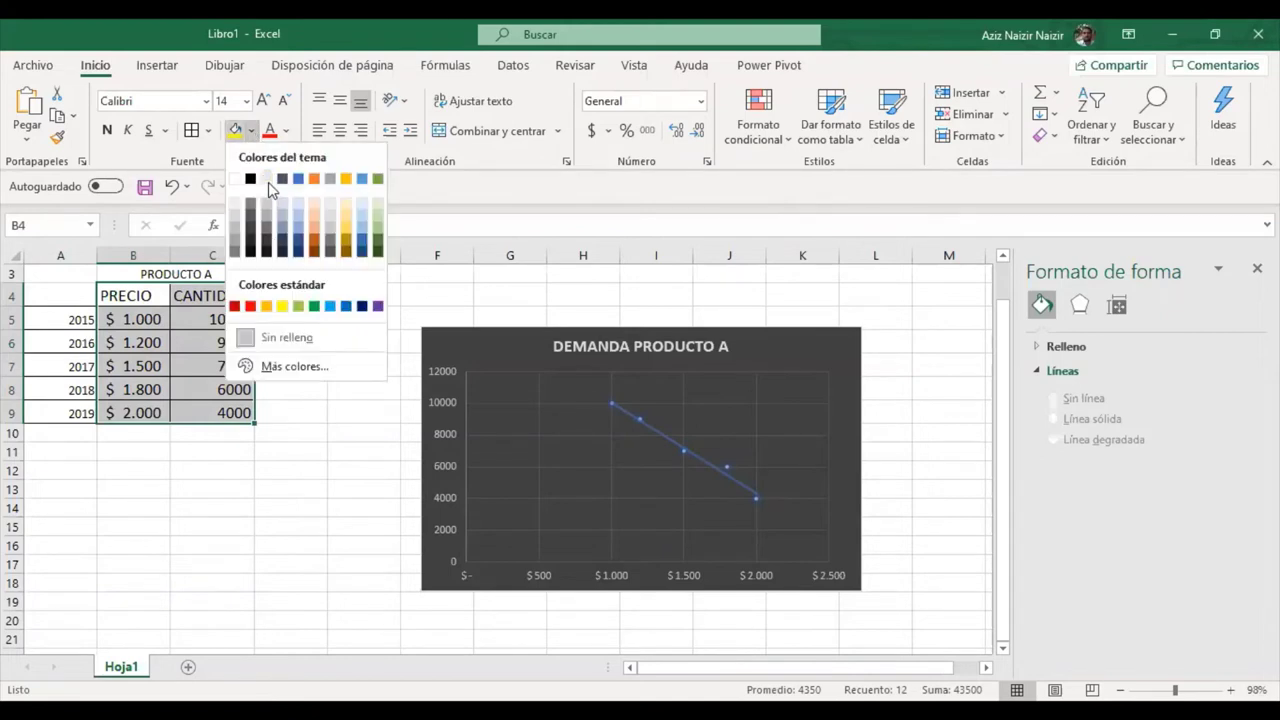
pyautogui.click(268, 180)
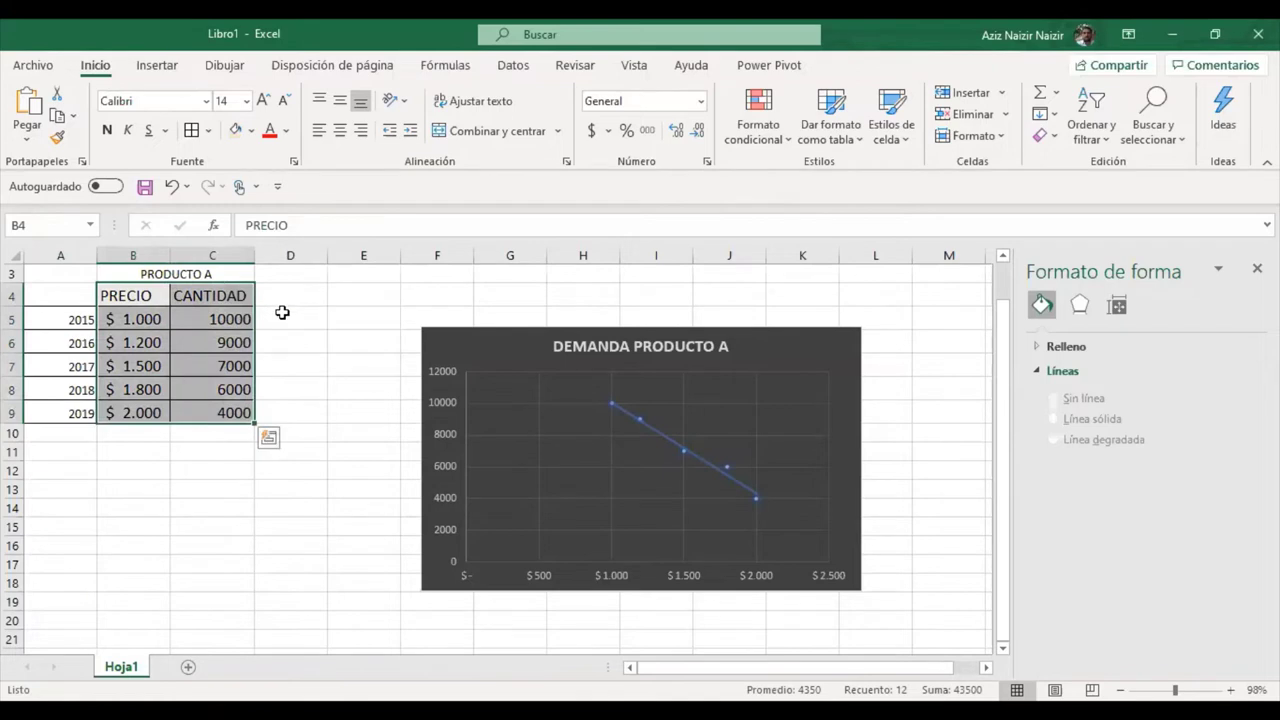
pyautogui.click(286, 318)
# - Select the price and quantity table B4:C9 and add a new blank worksheet to the workbook
pyautogui.moveTo(143, 299); pyautogui.dragTo(216, 412)
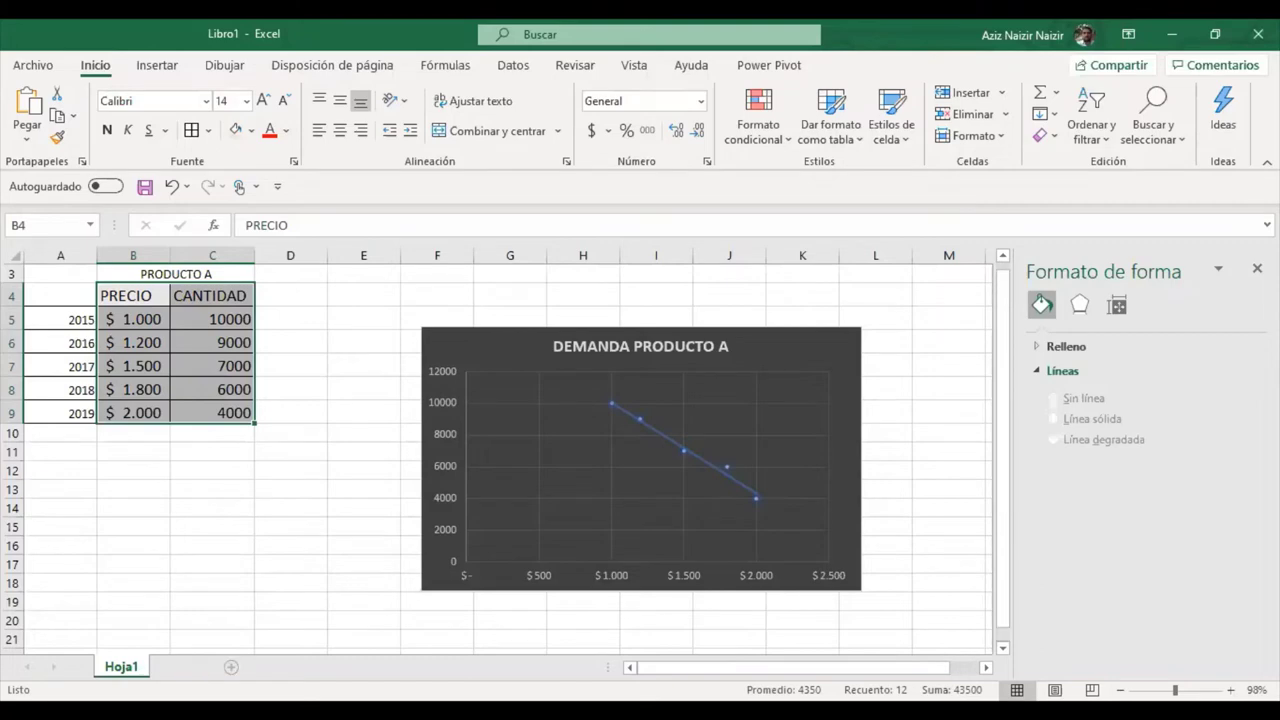
pyautogui.hotkey('shift', 'F11')
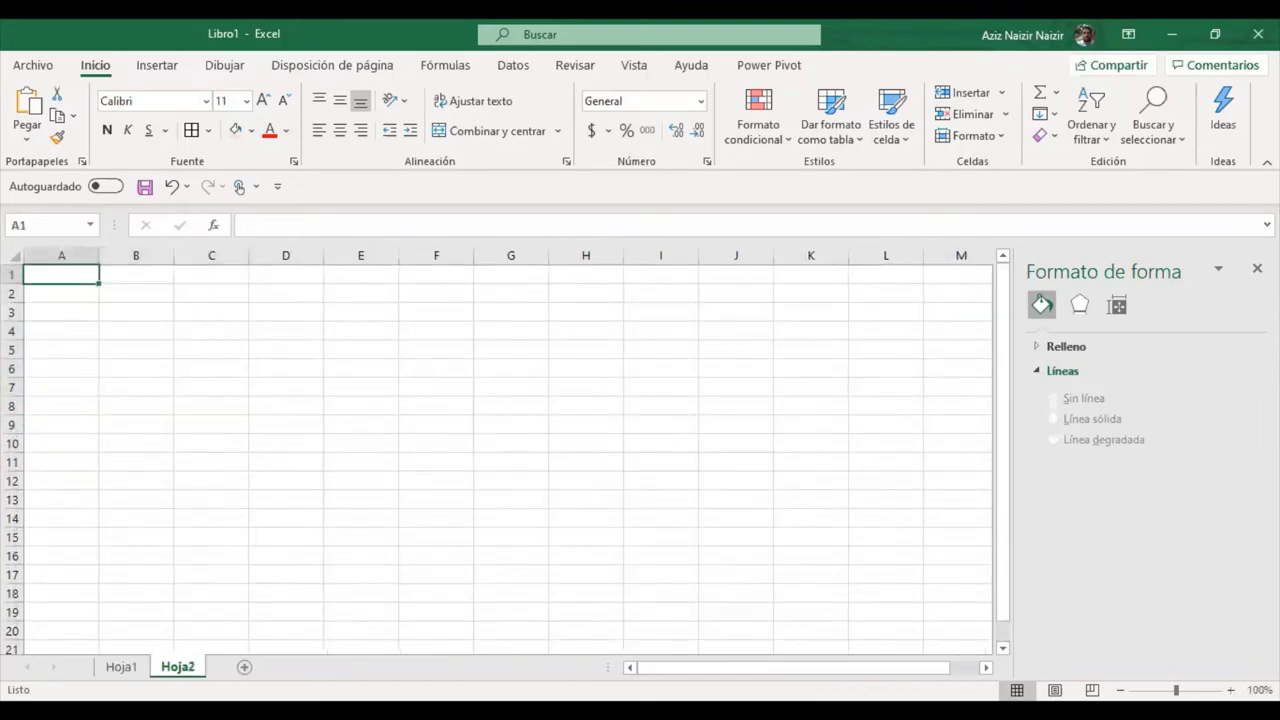
pyautogui.click(133, 326)
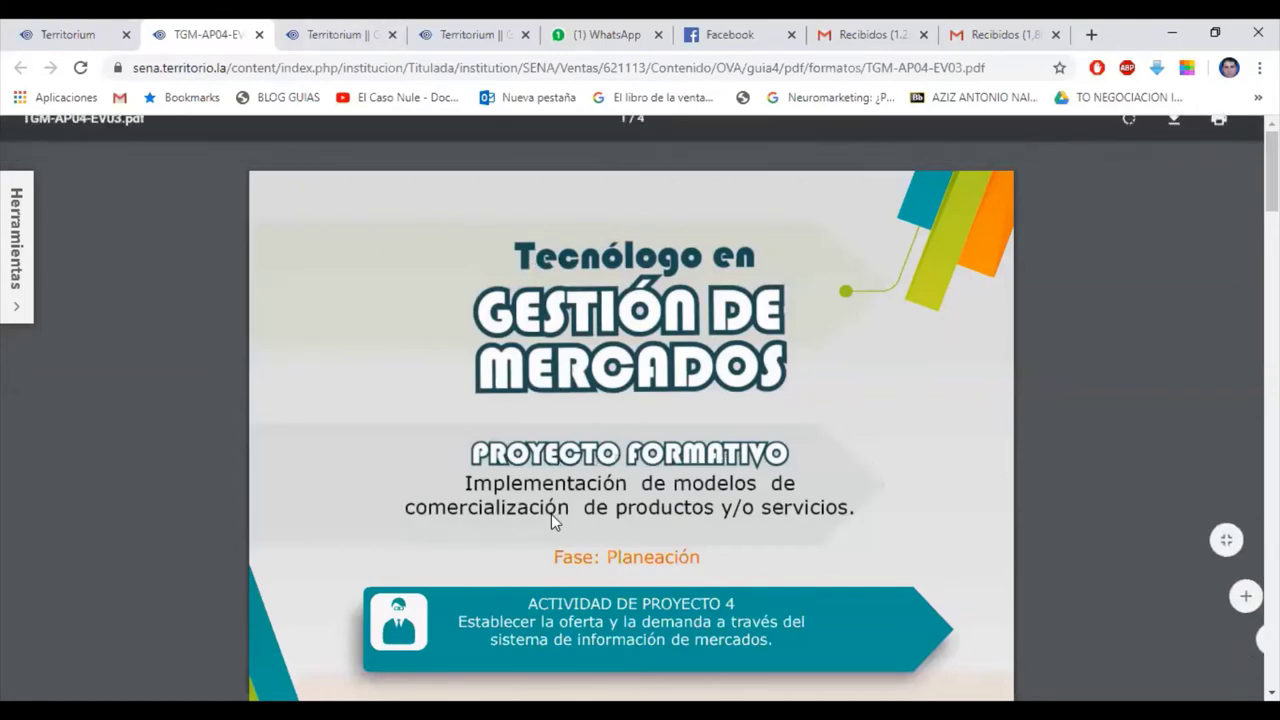
# - Read through the TGM-AP04-EV03.pdf evidence guide, from its cover page to the numbered list of contents the document must include
pyautogui.scroll(-4, 551, 514)
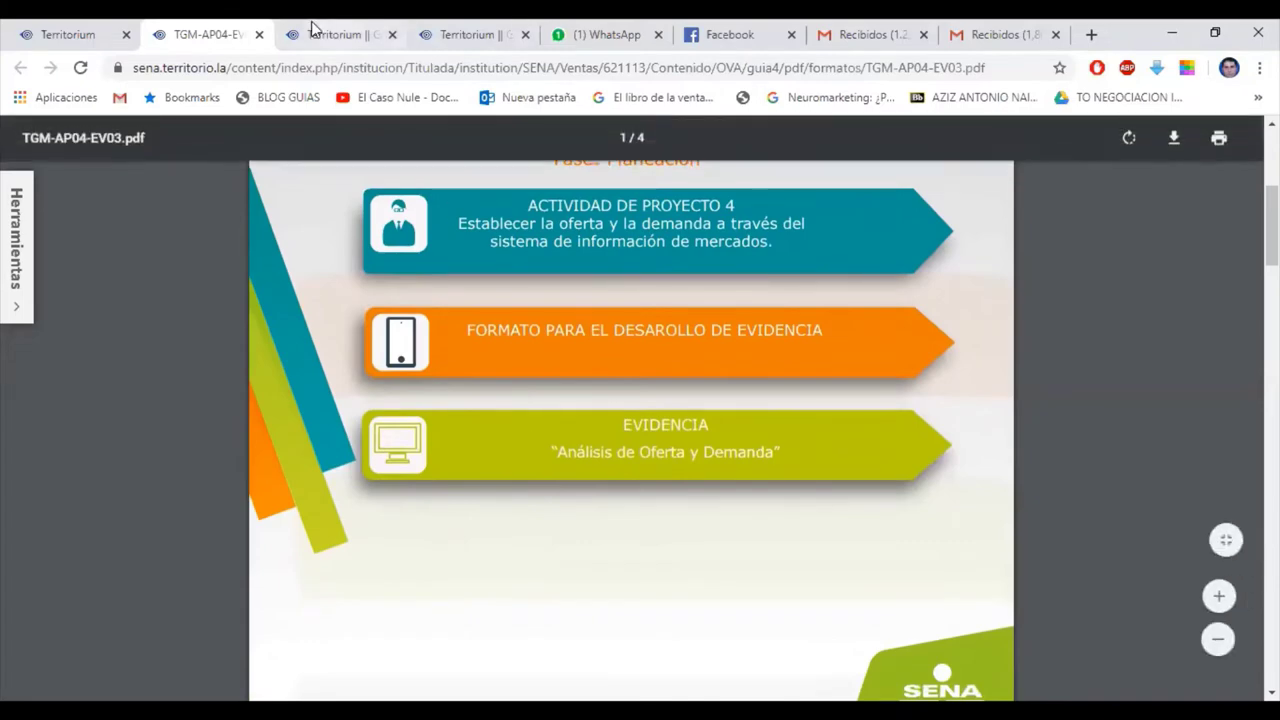
pyautogui.scroll(-6, 566, 293)
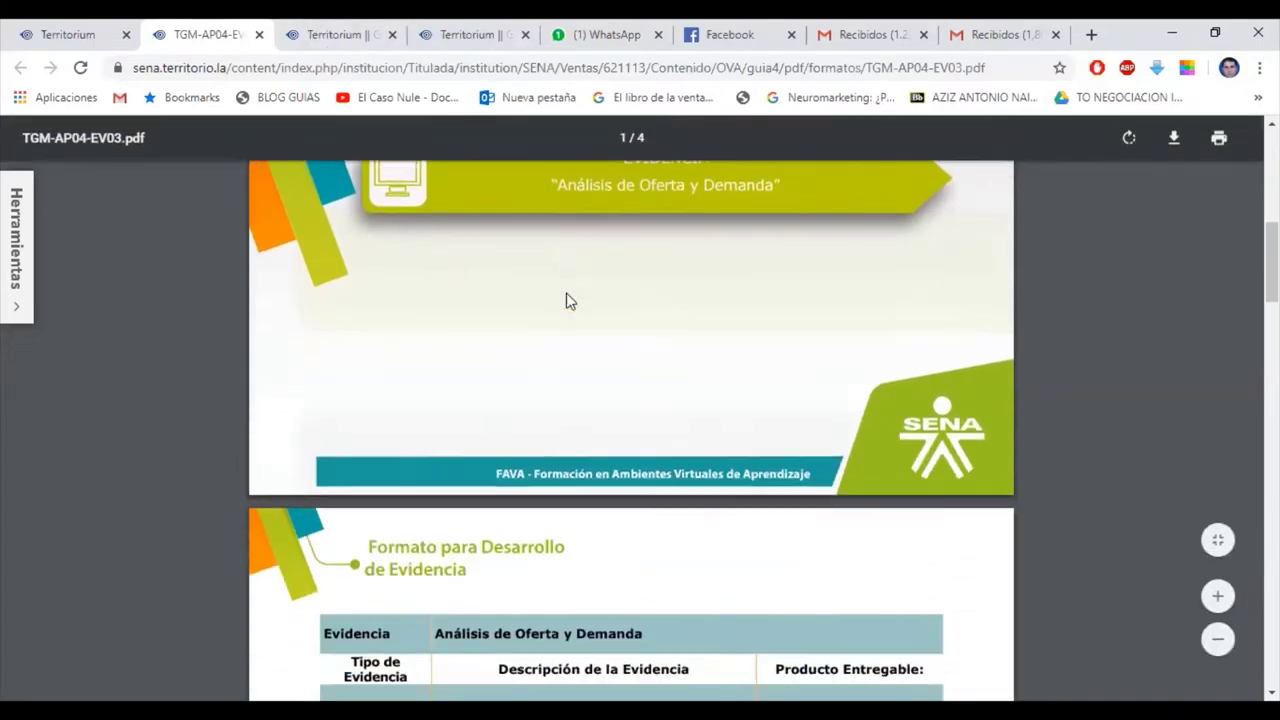
pyautogui.scroll(-5, 566, 294)
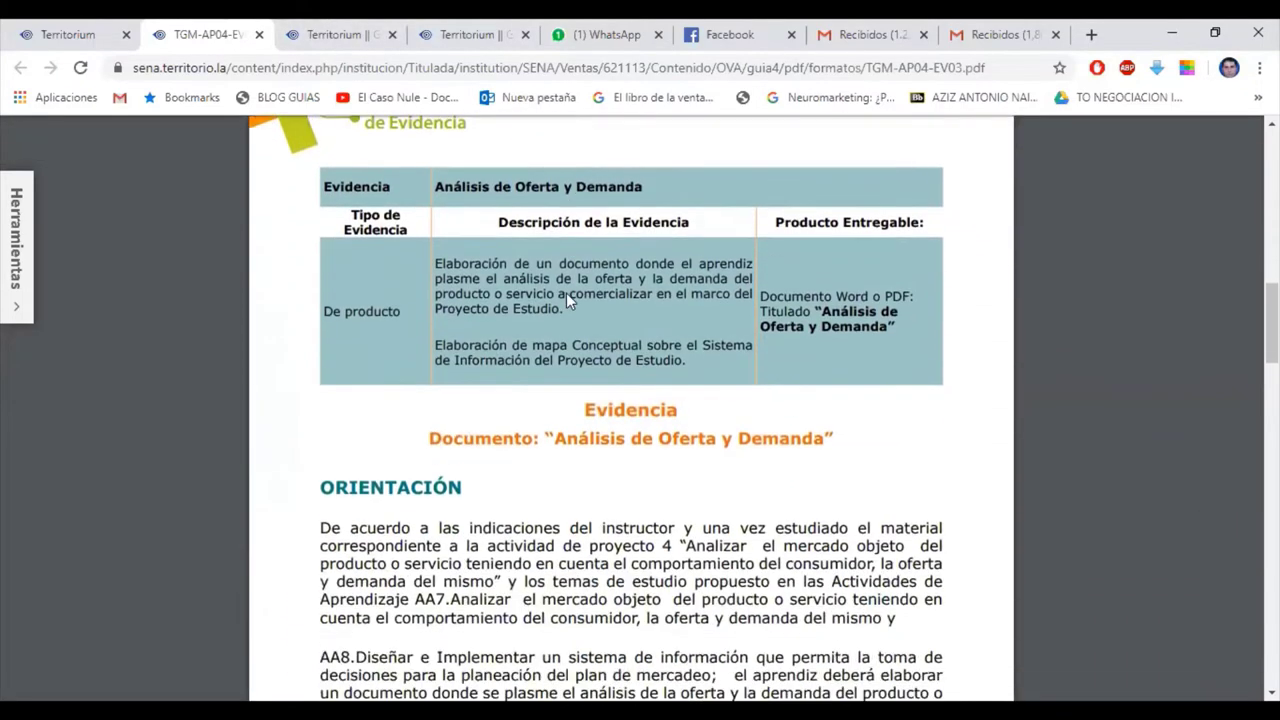
pyautogui.scroll(9, 566, 297)
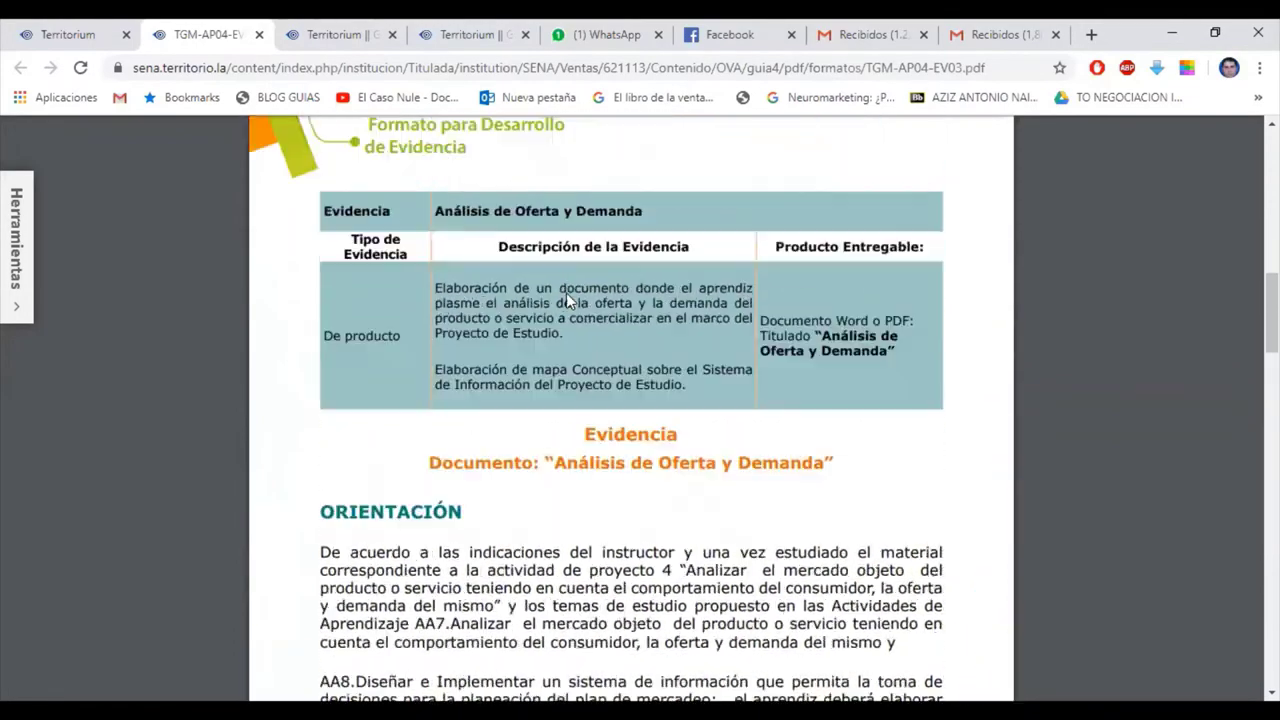
pyautogui.scroll(-9, 566, 292)
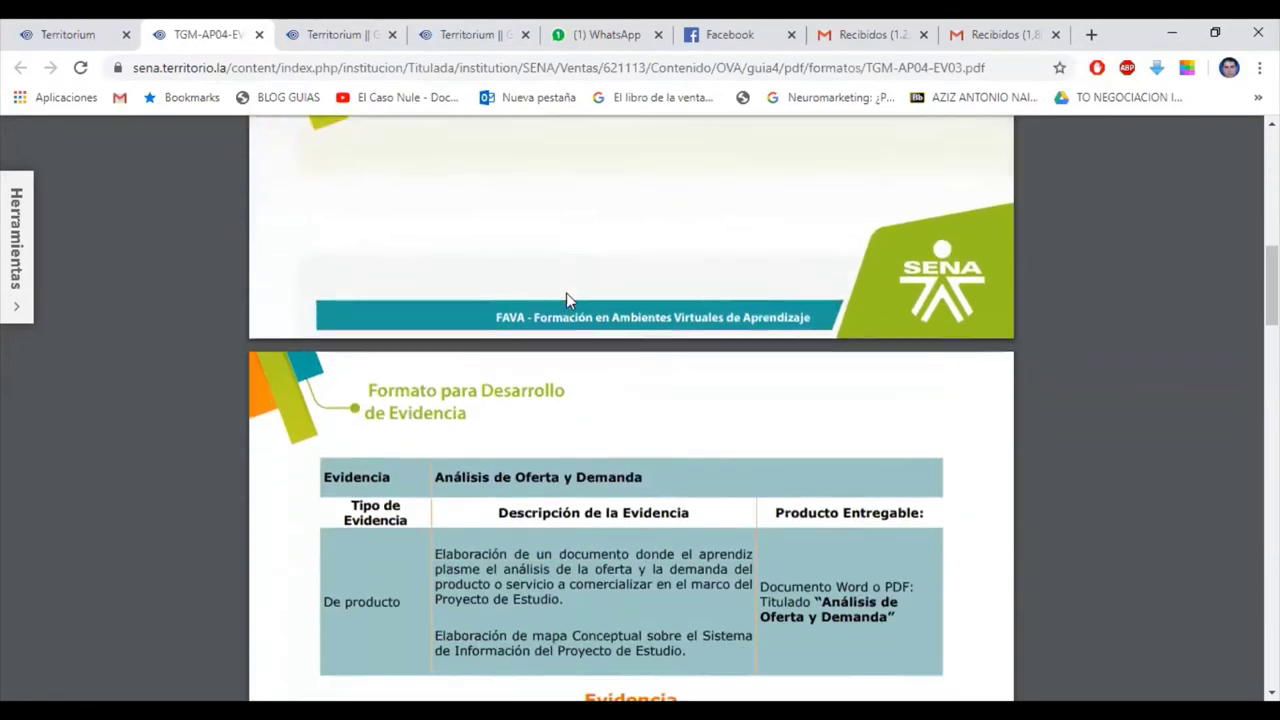
pyautogui.scroll(-8, 566, 297)
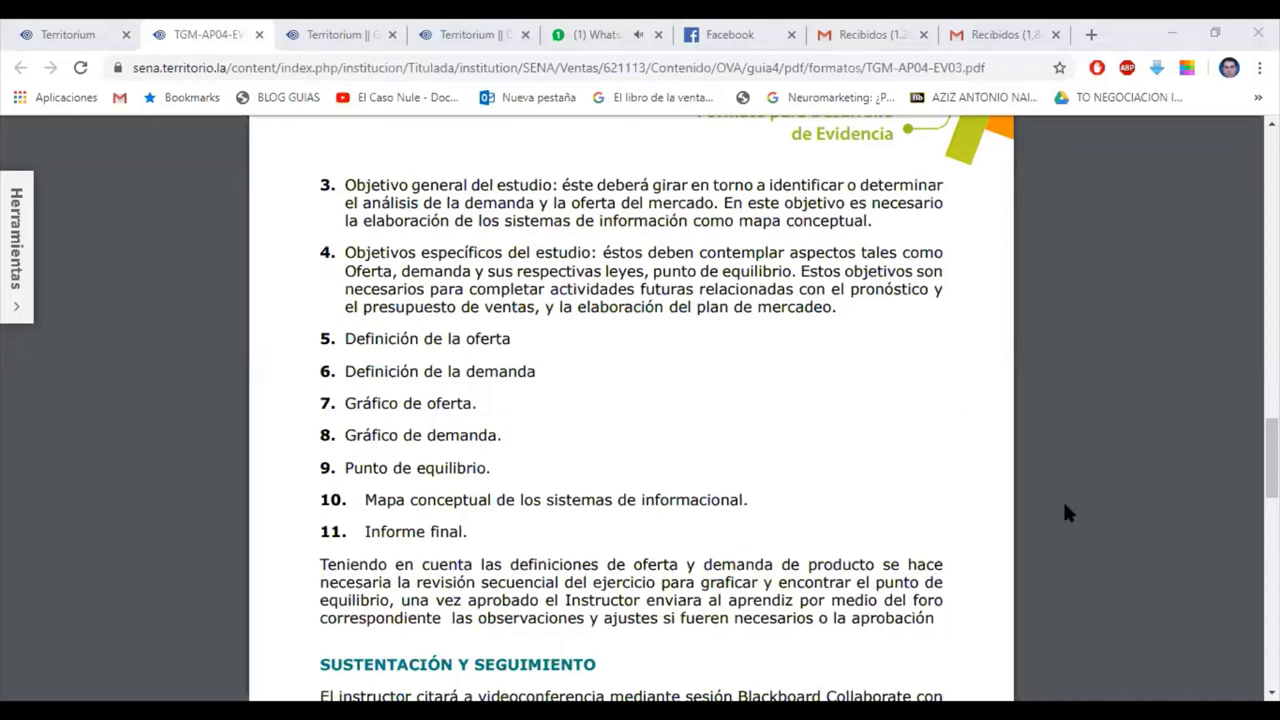
# - Close the WhatsApp page in the browser and return to the TGM-AP04-EV03.pdf evidence guide
pyautogui.hotkey('ctrl', '5')
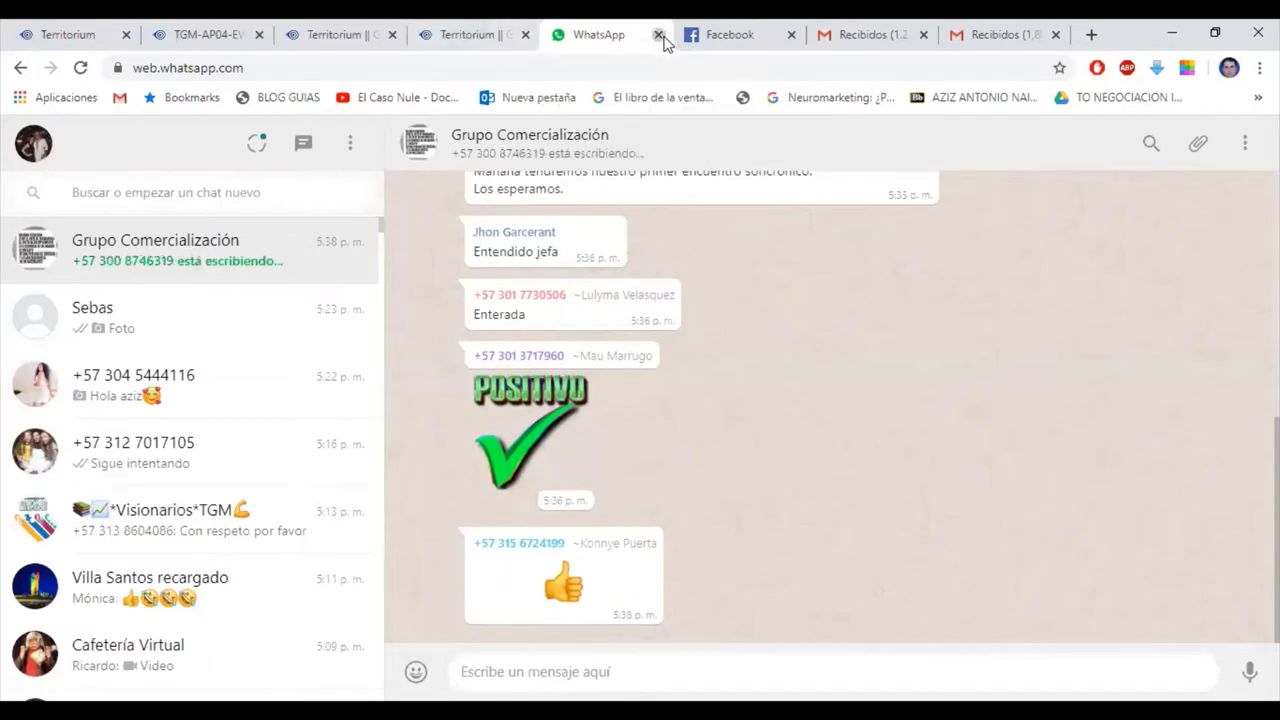
pyautogui.click(437, 36)
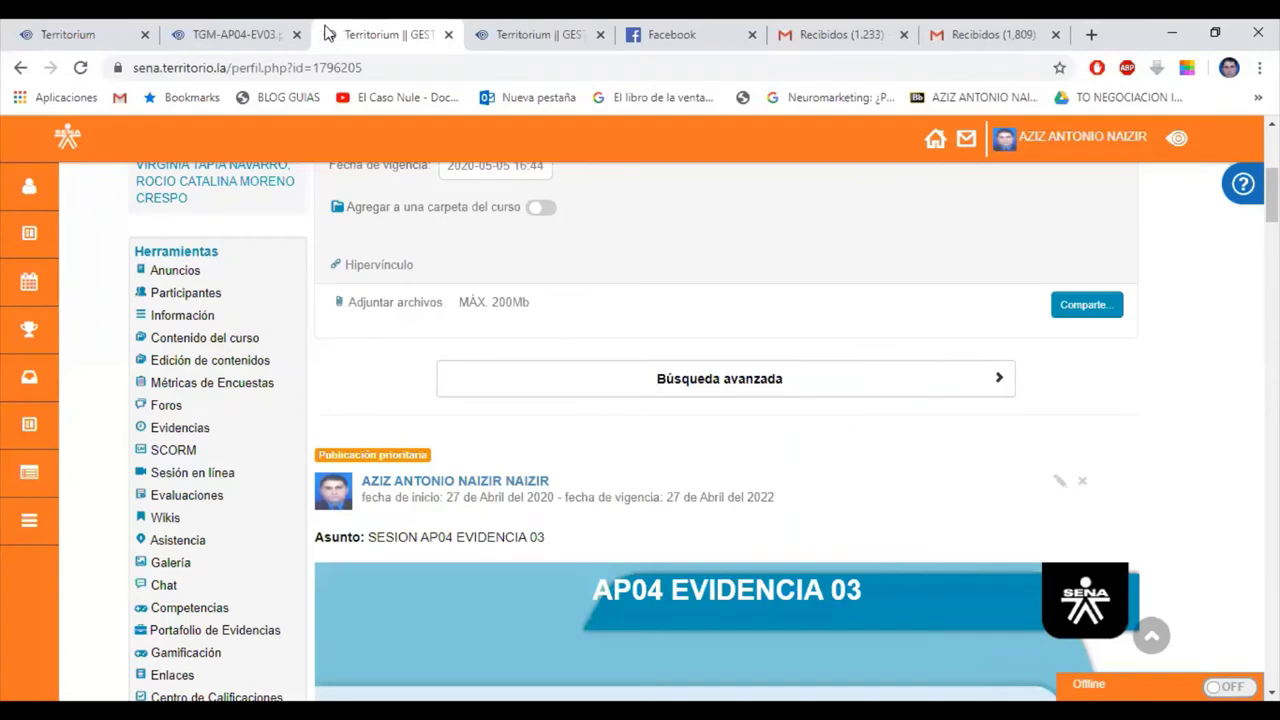
pyautogui.click(278, 36)
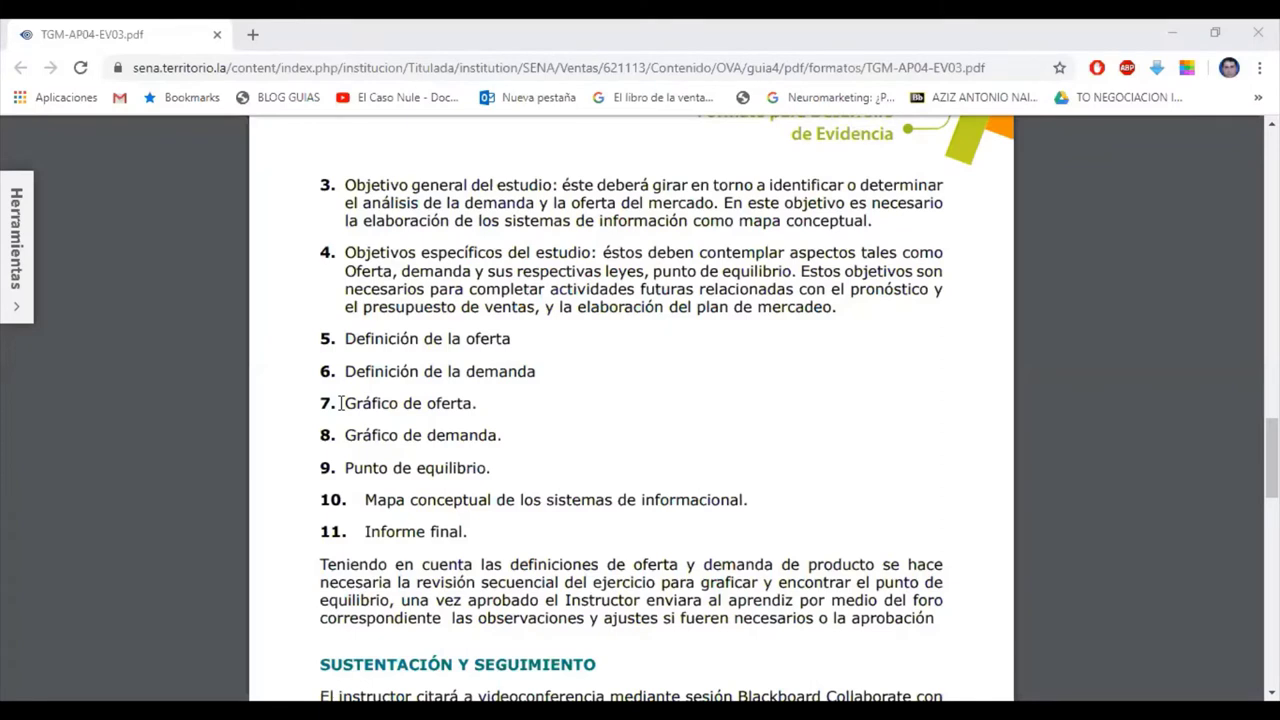
# - Examine the required document contents in the guide, including the objectives, definitions, supply and demand charts and equilibrium point
pyautogui.scroll(4, 340, 403)
pyautogui.scroll(-4, 340, 403)
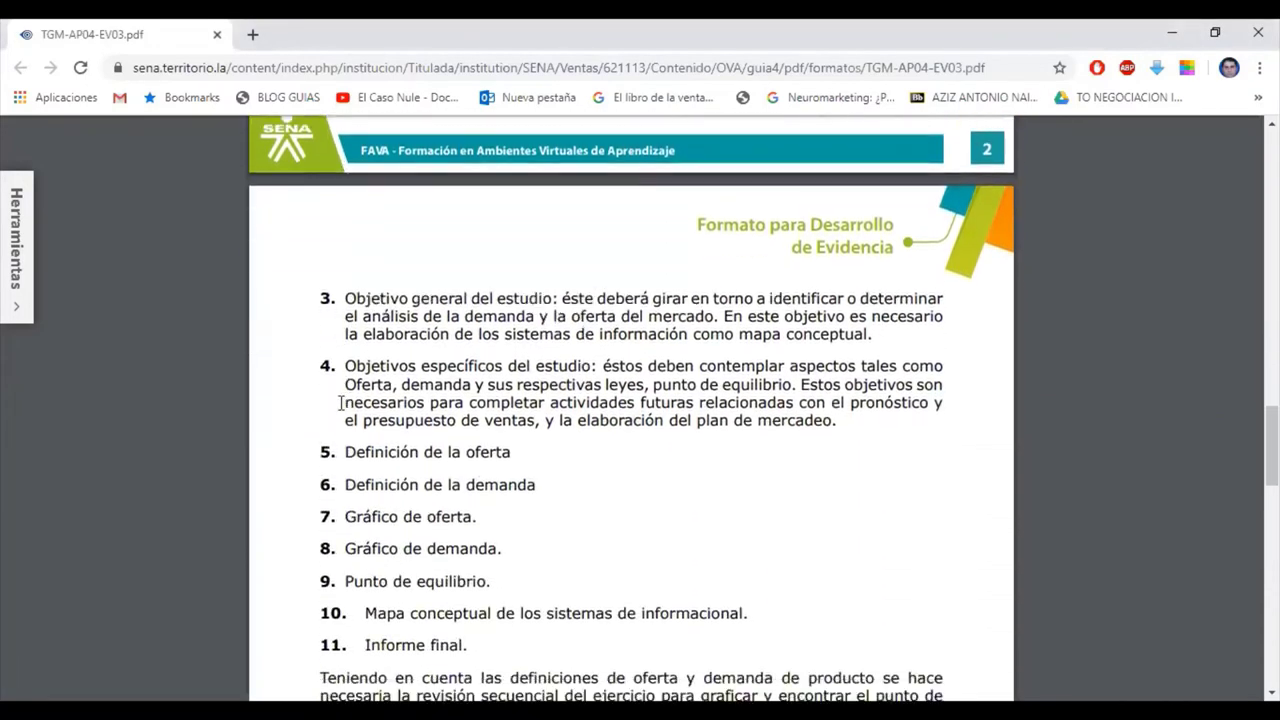
pyautogui.scroll(4, 340, 403)
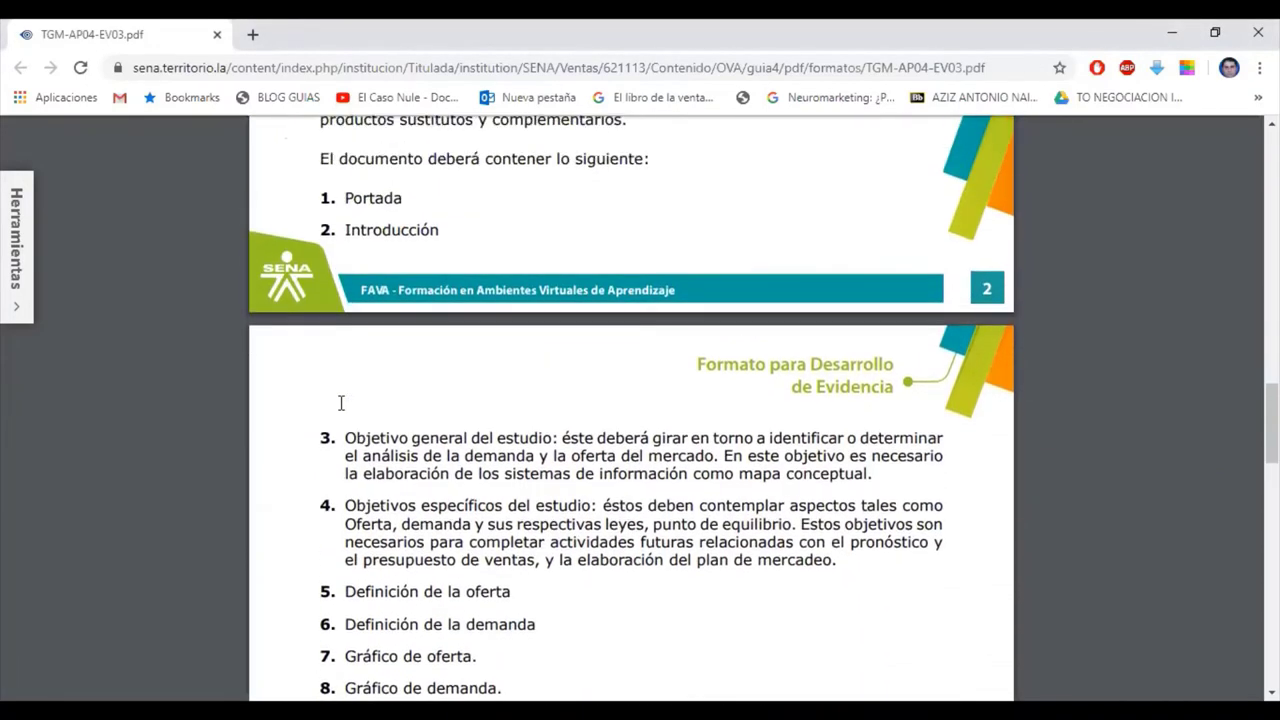
pyautogui.scroll(-5, 340, 403)
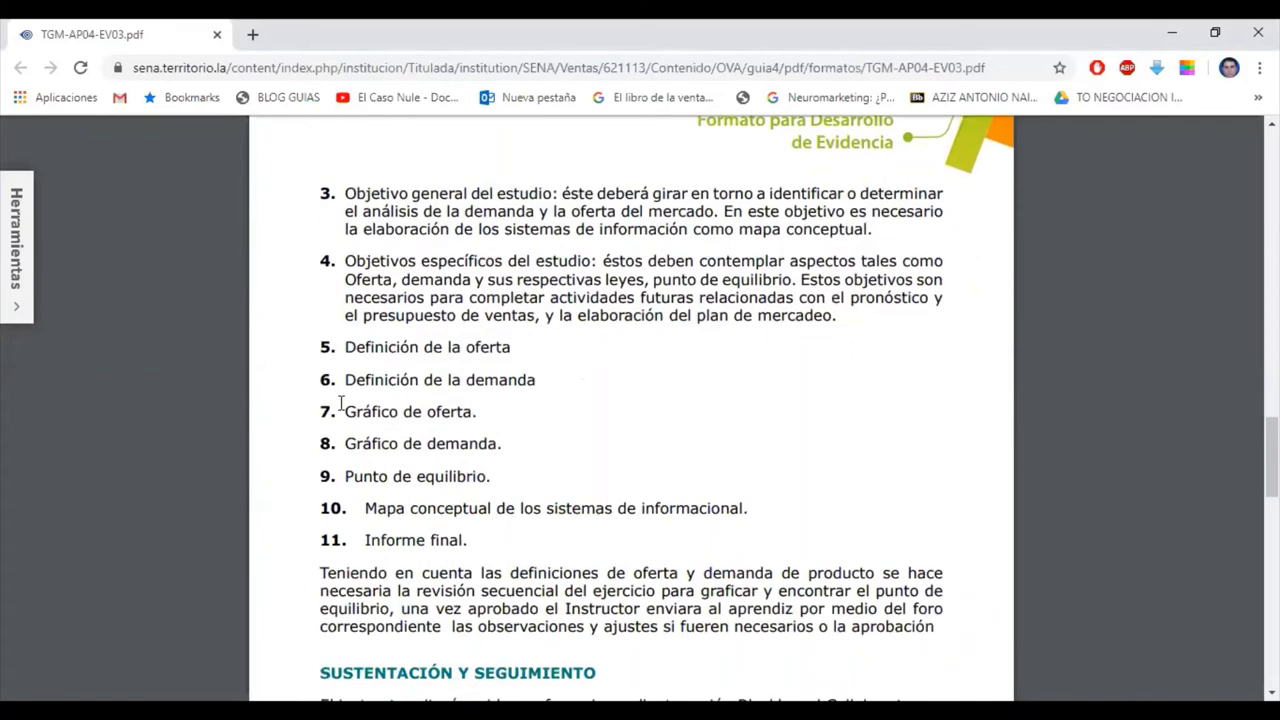
pyautogui.scroll(5, 340, 403)
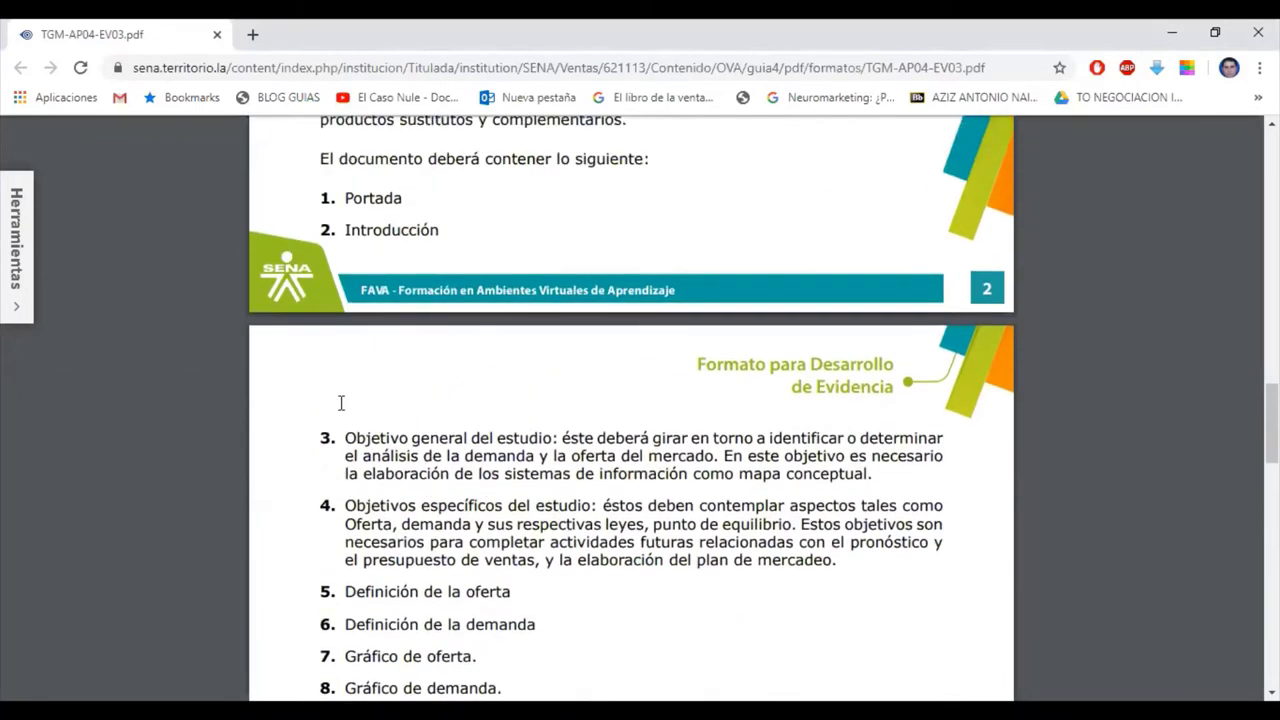
pyautogui.scroll(-3, 340, 403)
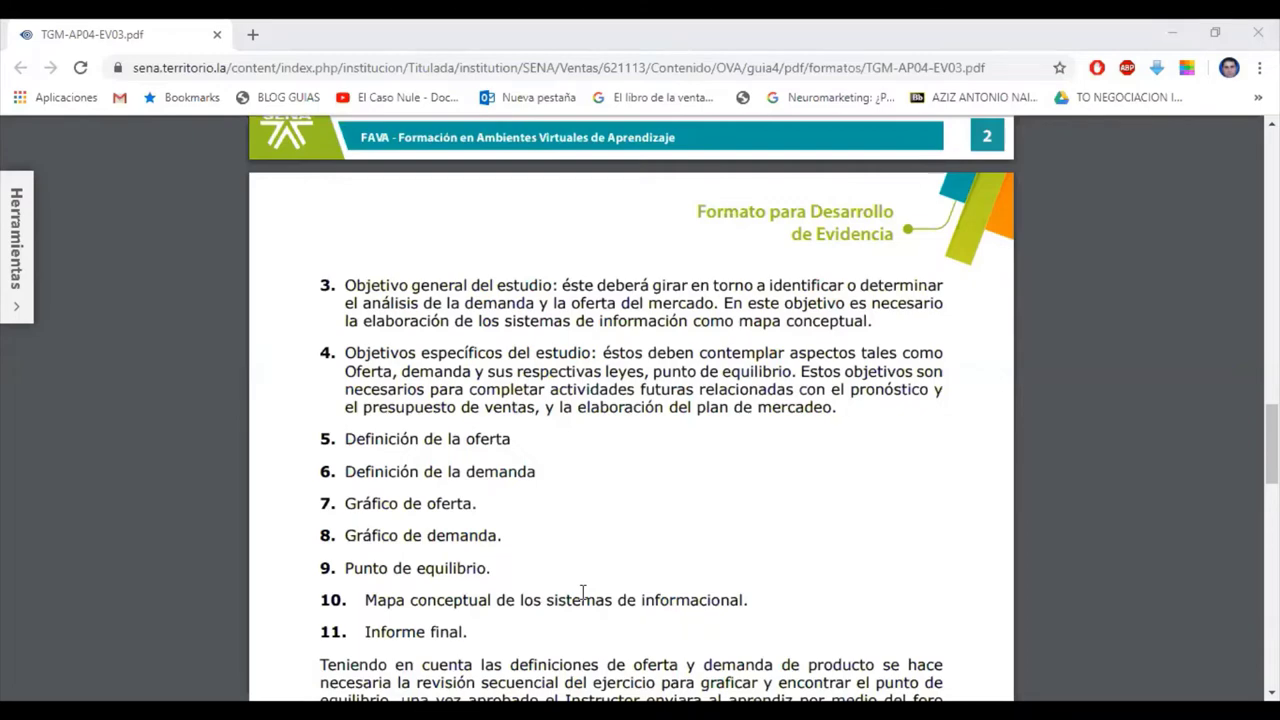
# - Switch to the Excel workbook and, on sheet Hoja1, change the quantity column's header in C4 to DEMANDA
pyautogui.hotkey('alt', 'Tab')
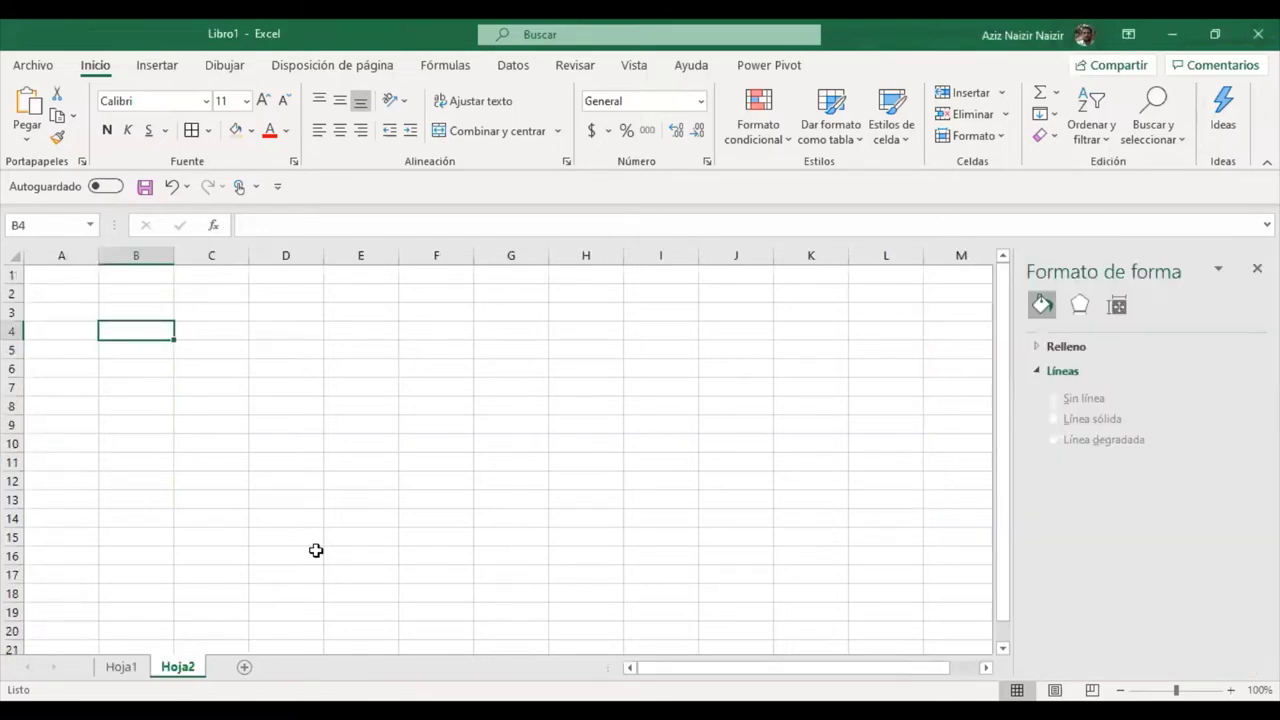
pyautogui.click(121, 667)
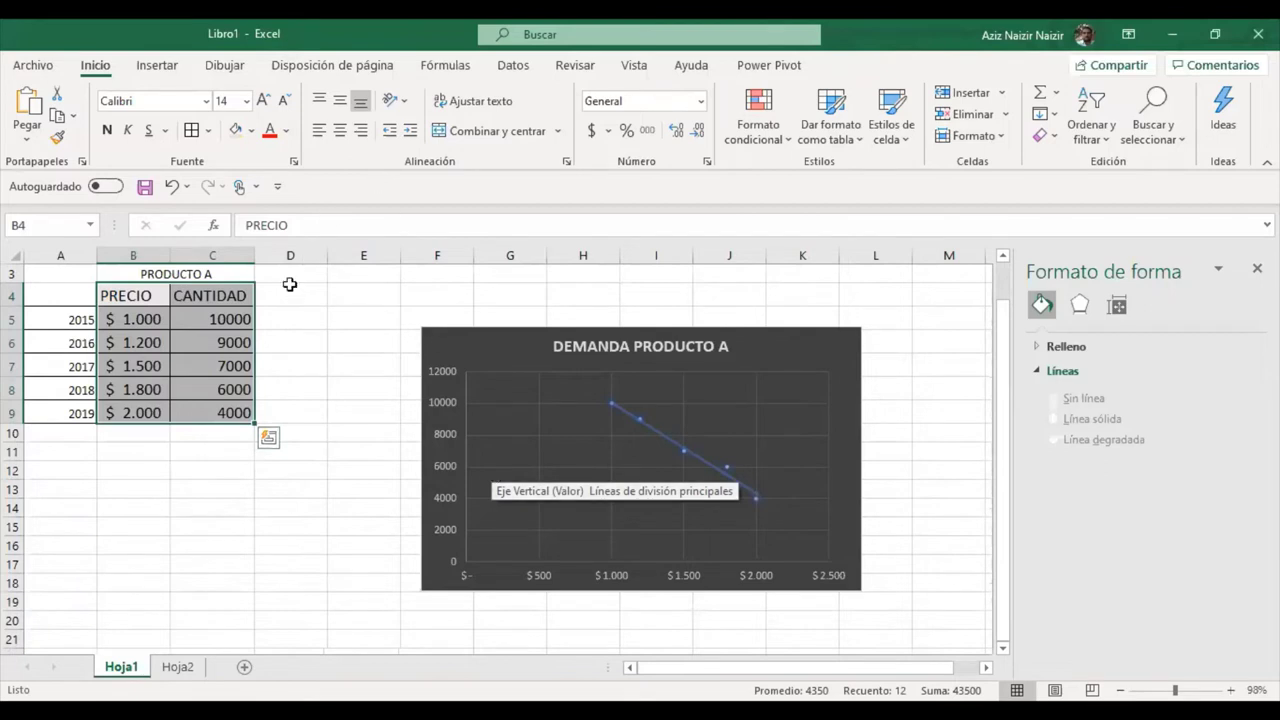
pyautogui.click(242, 296)
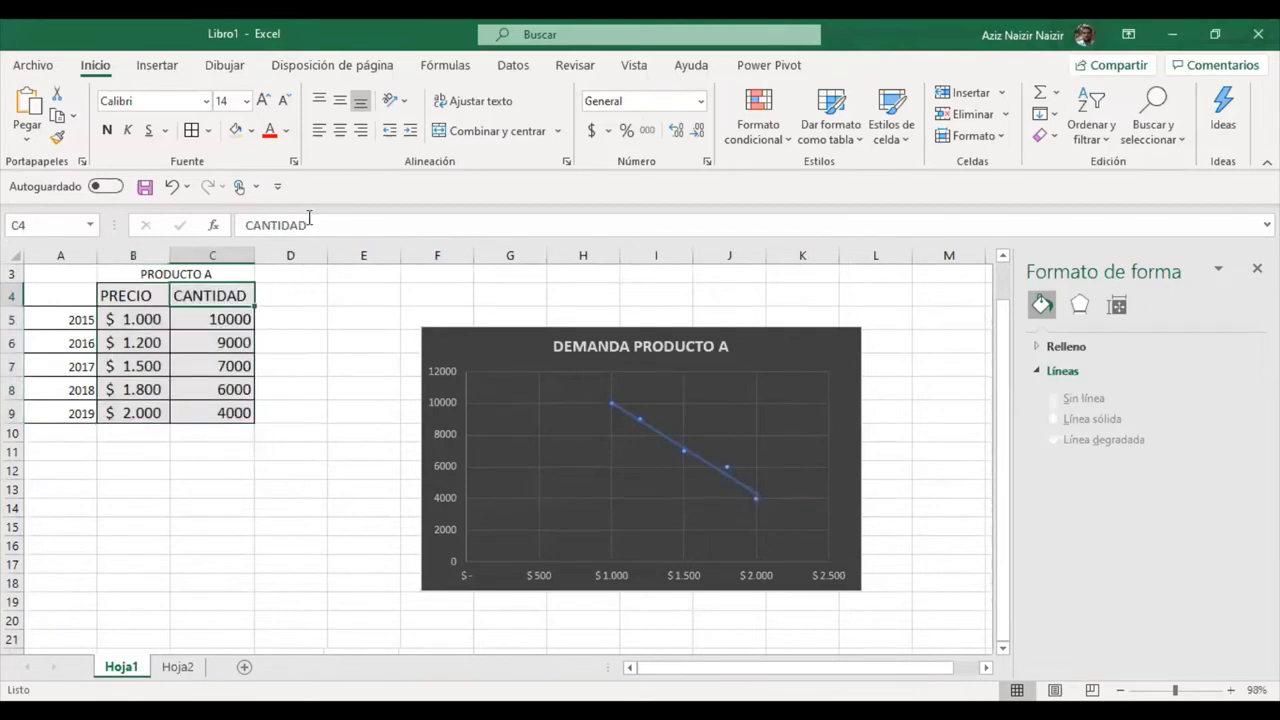
pyautogui.moveTo(310, 224); pyautogui.dragTo(247, 225)
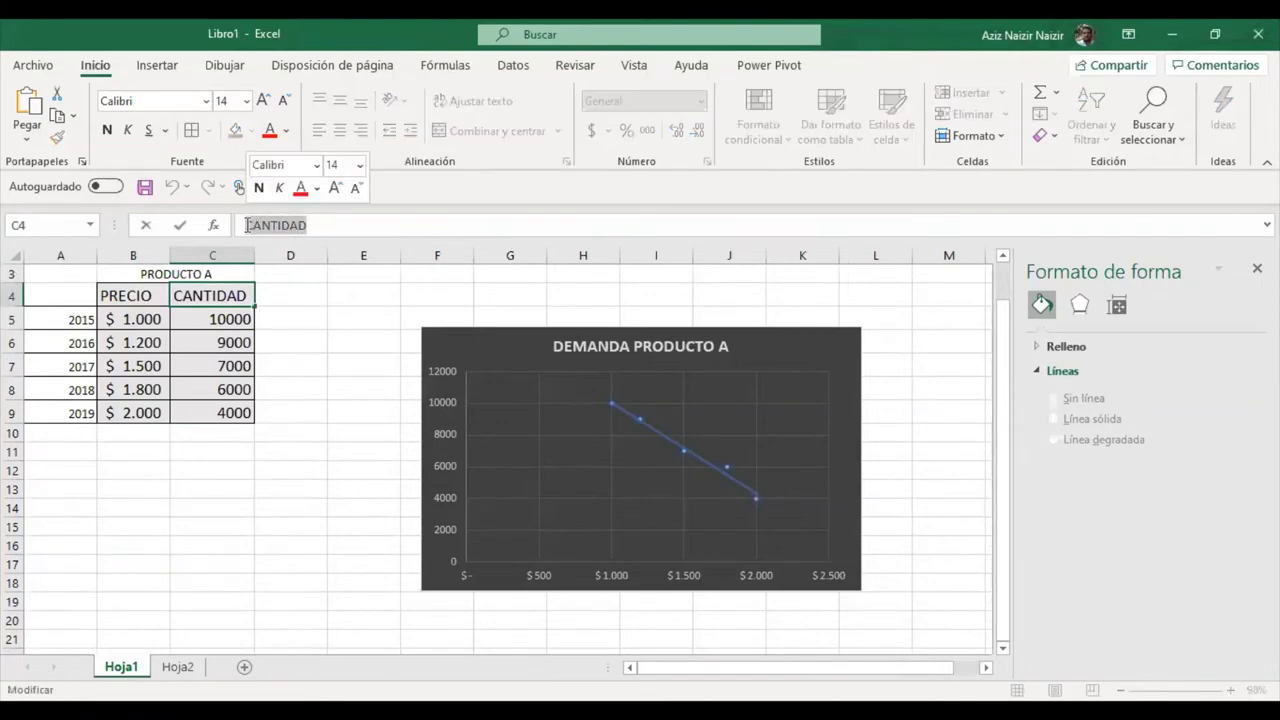
pyautogui.write('DEMANDA')
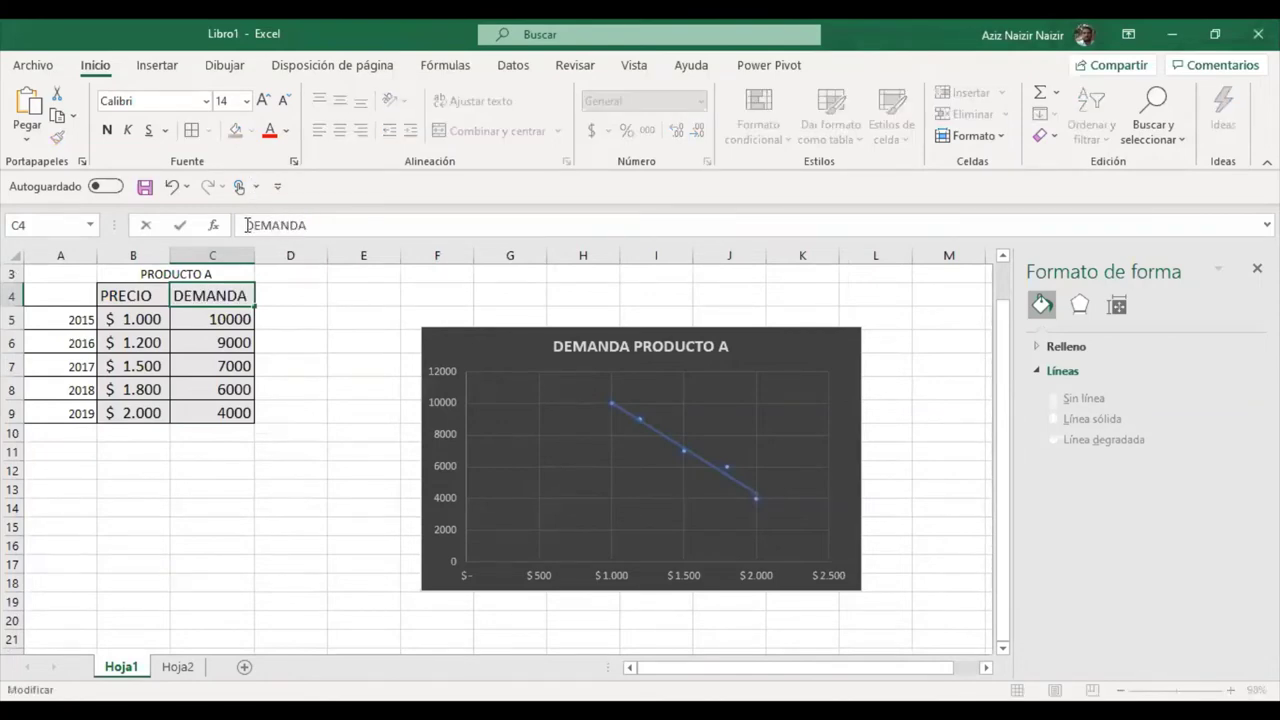
pyautogui.press('Return')
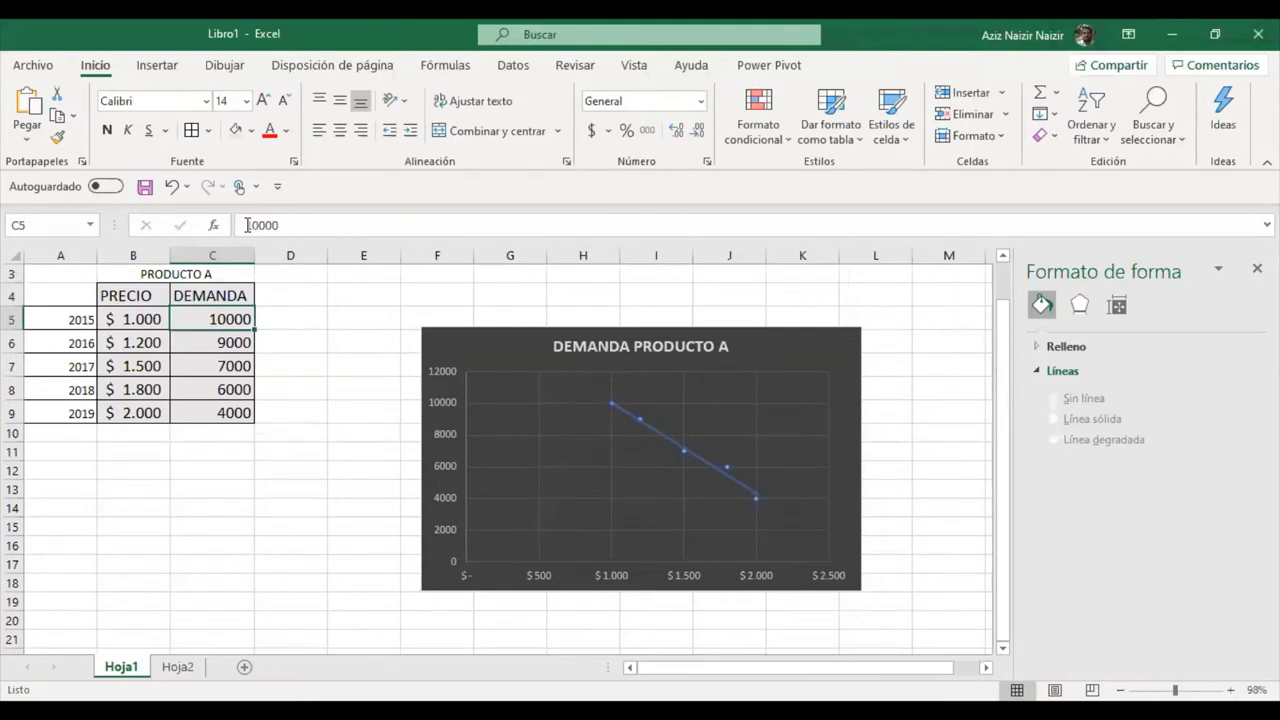
# - Add the header OFERTA in cell D4, beside the DEMANDA header
pyautogui.click(288, 300)
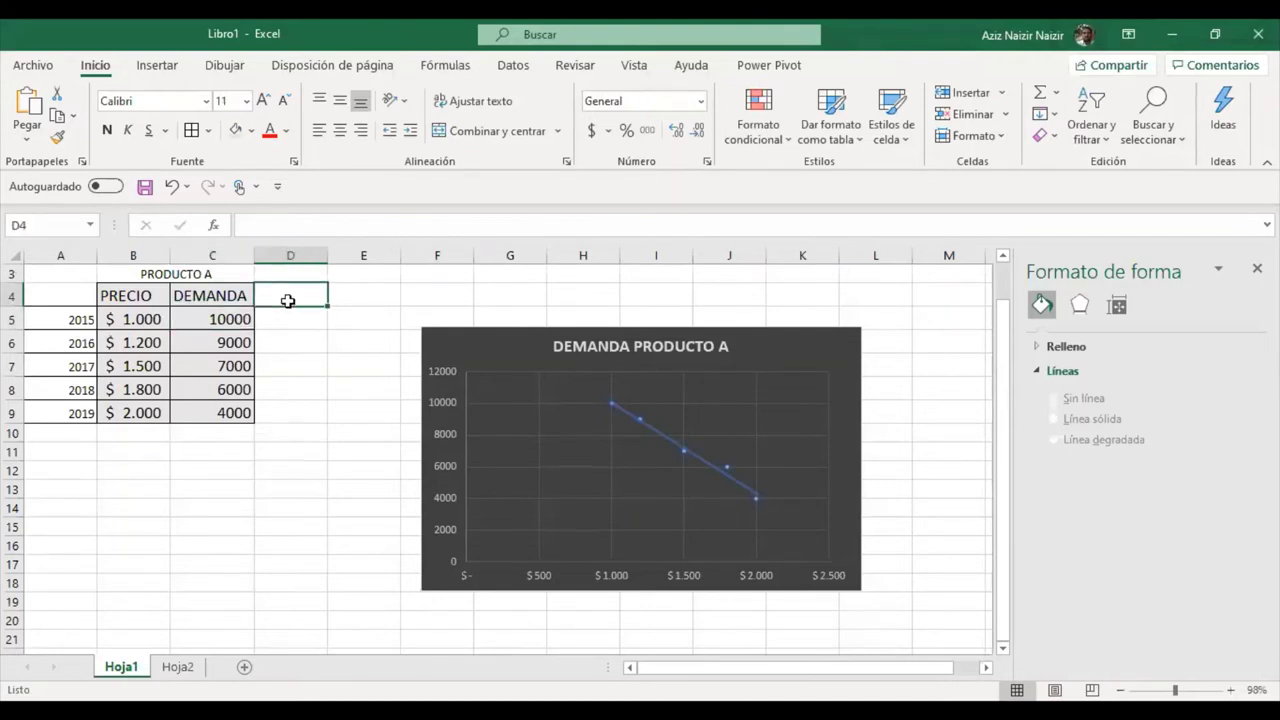
pyautogui.write('OFERTA')
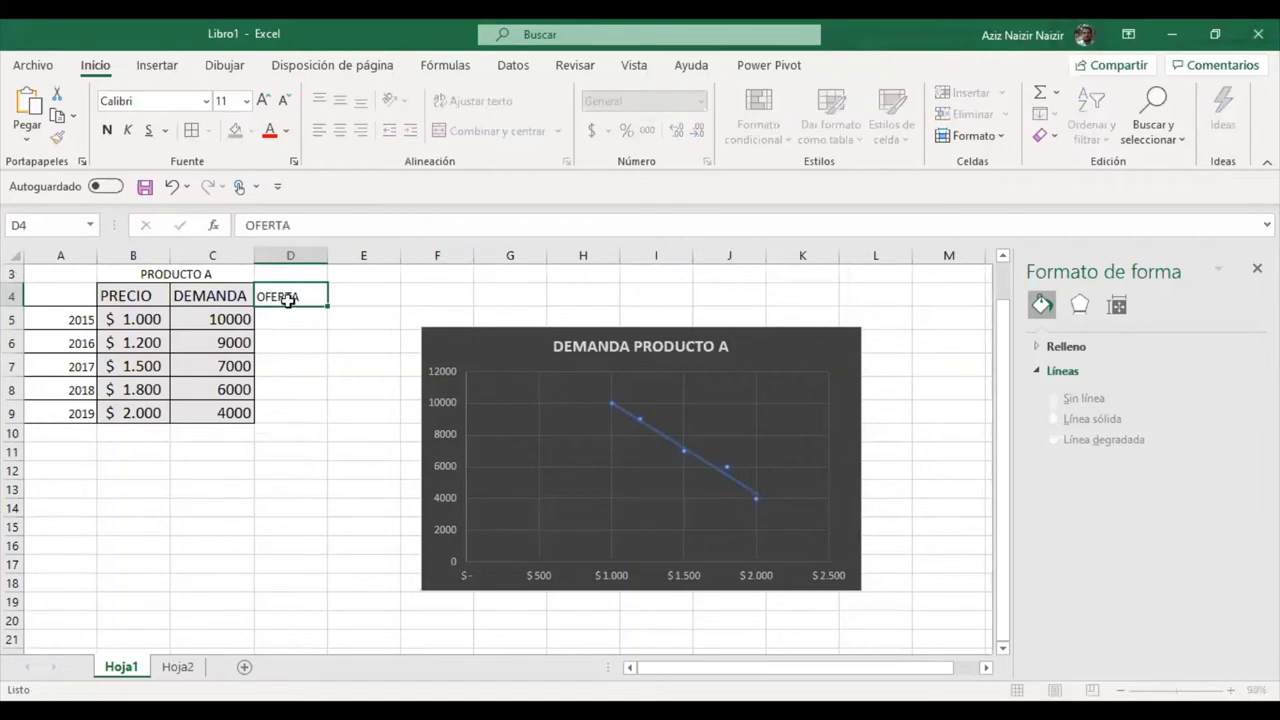
pyautogui.press('Return')
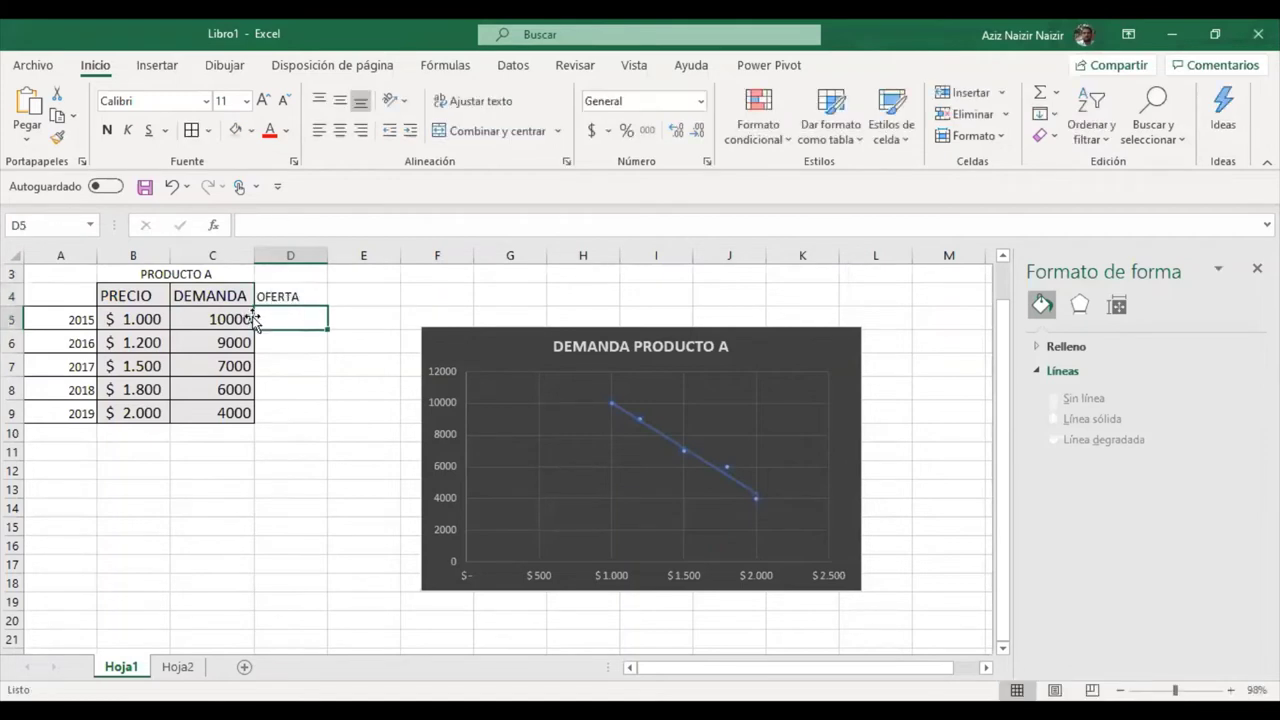
# - Copy the demand quantities in C5:C9 into D5:D9 under the OFERTA header
pyautogui.moveTo(245, 318); pyautogui.dragTo(246, 410)
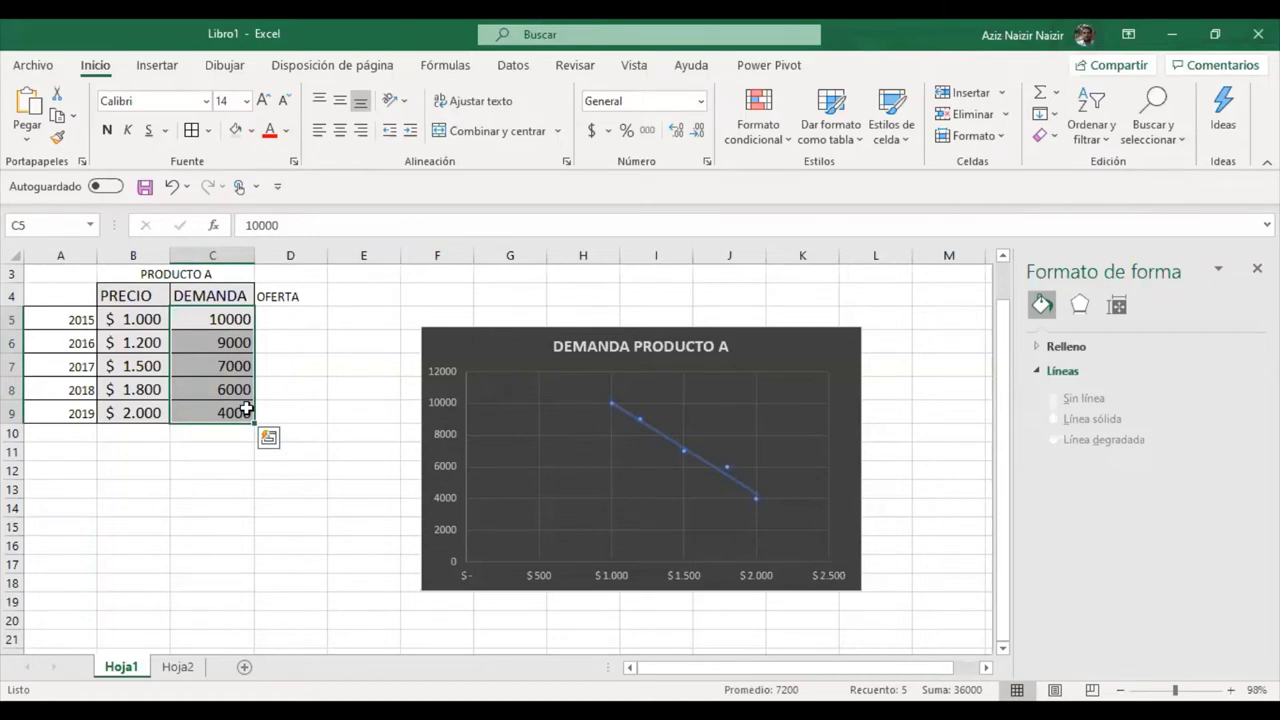
pyautogui.hotkey('ctrl', 'c')
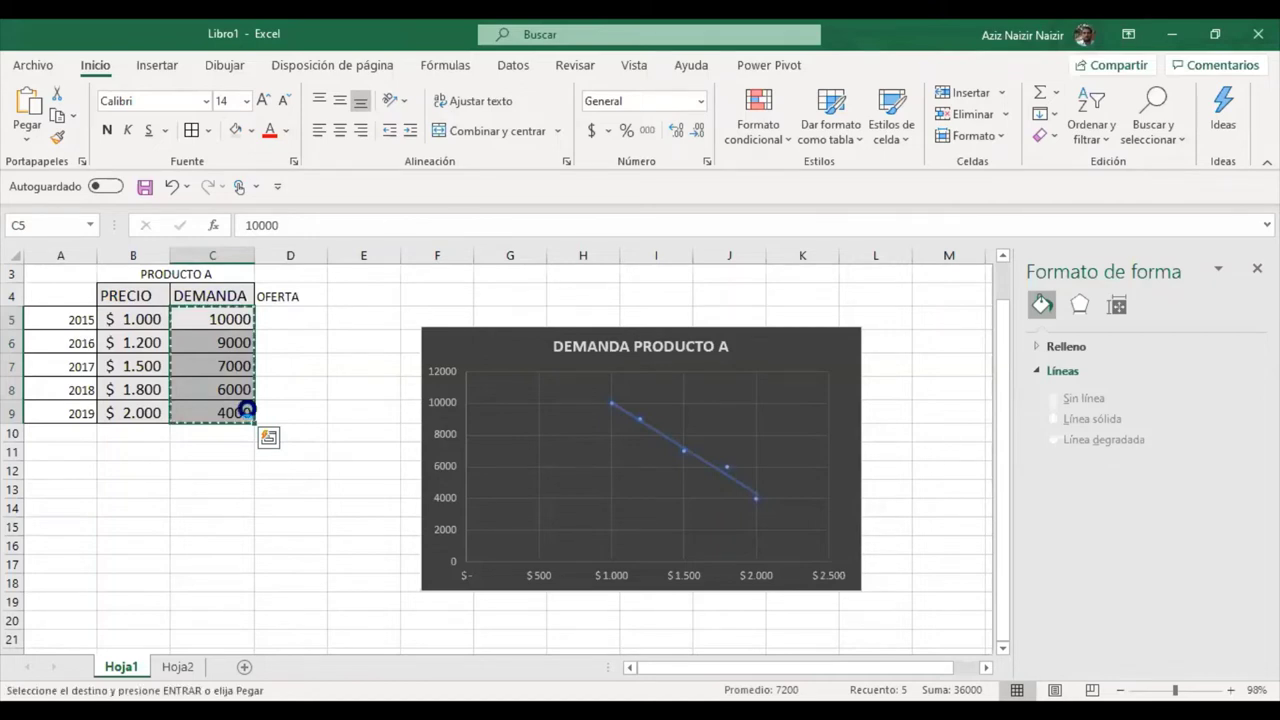
pyautogui.click(297, 315)
pyautogui.hotkey('ctrl', 'v')
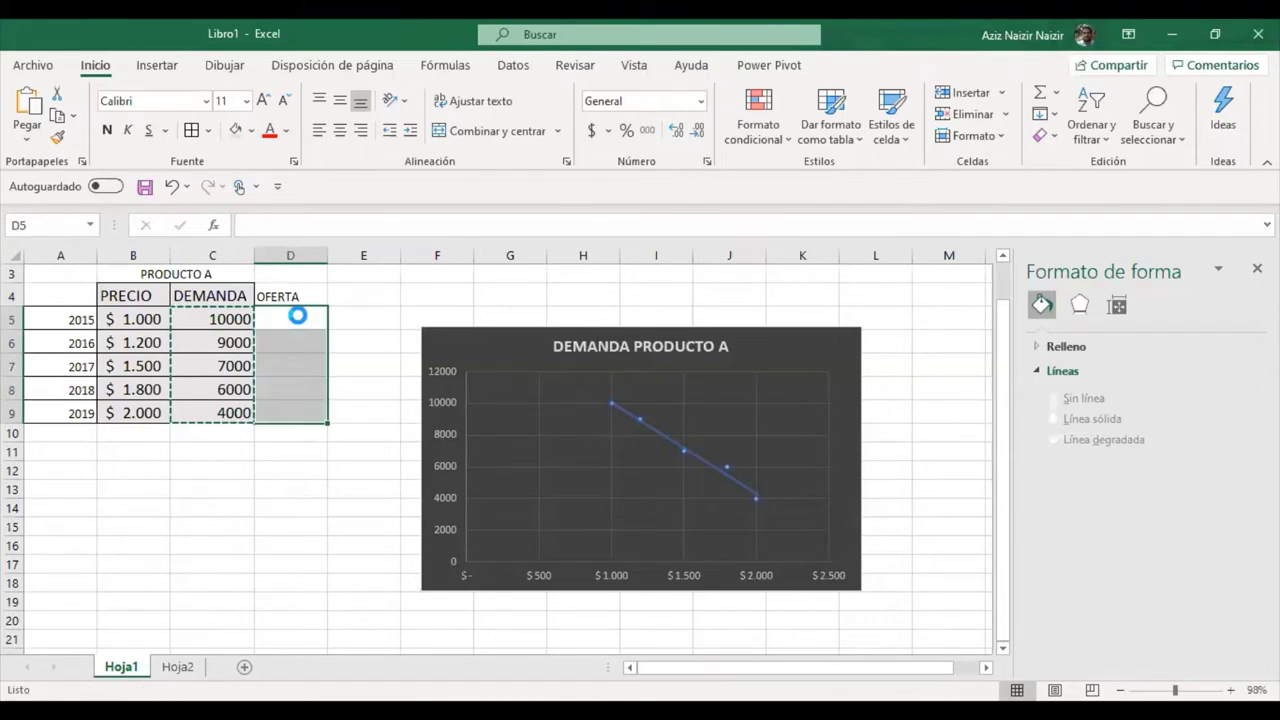
pyautogui.press('Escape')
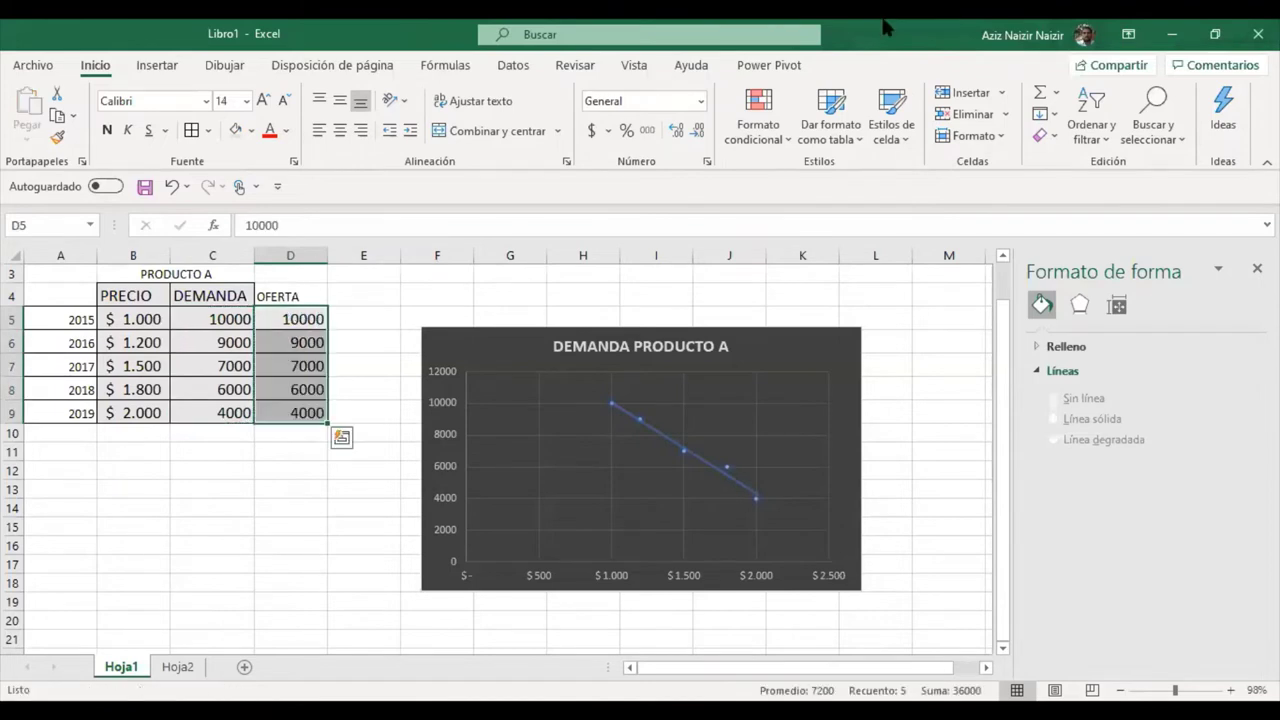
# - Sort only the OFERTA values in D5:D9 from smallest to largest, continuing with the current selection
pyautogui.click(1091, 115)
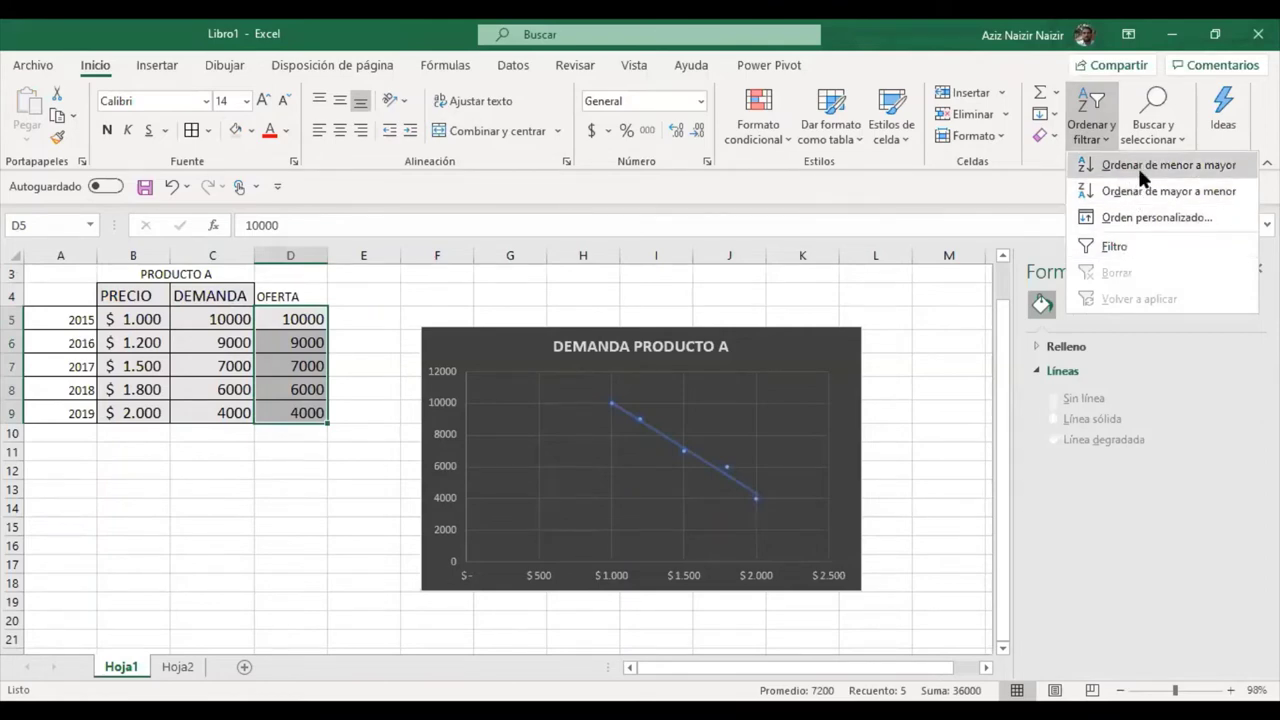
pyautogui.click(1143, 175)
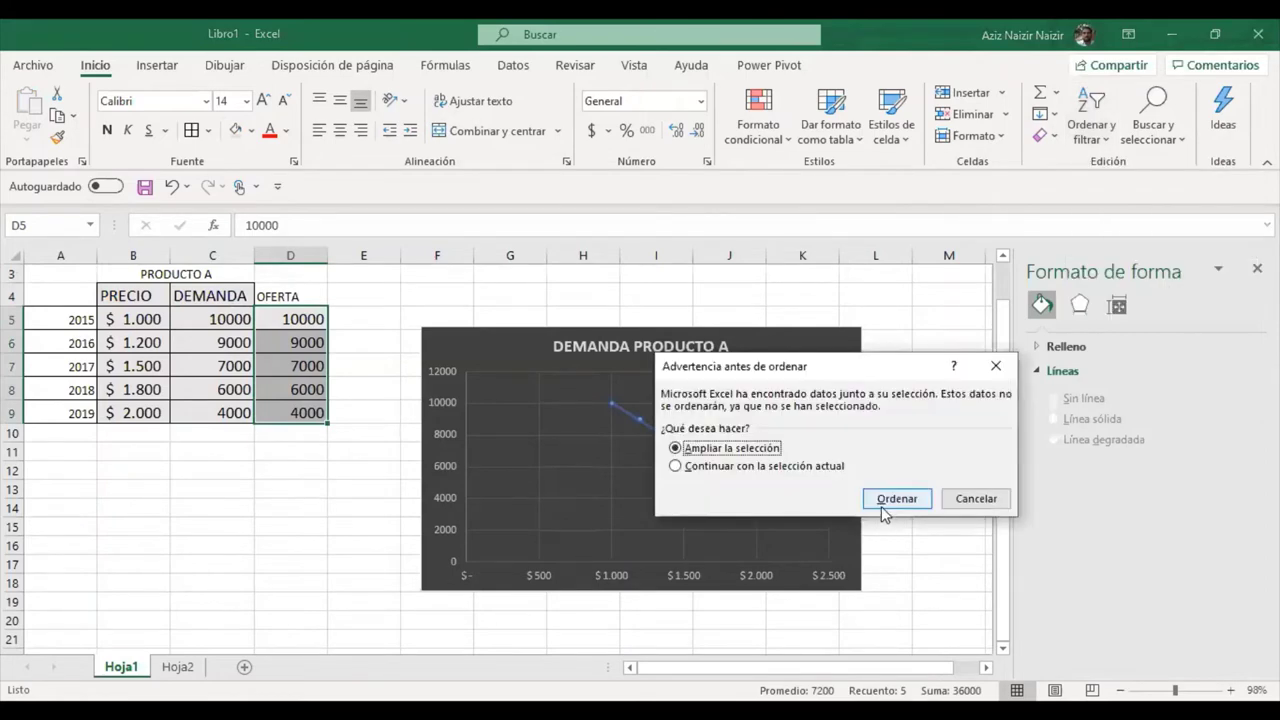
pyautogui.click(831, 468)
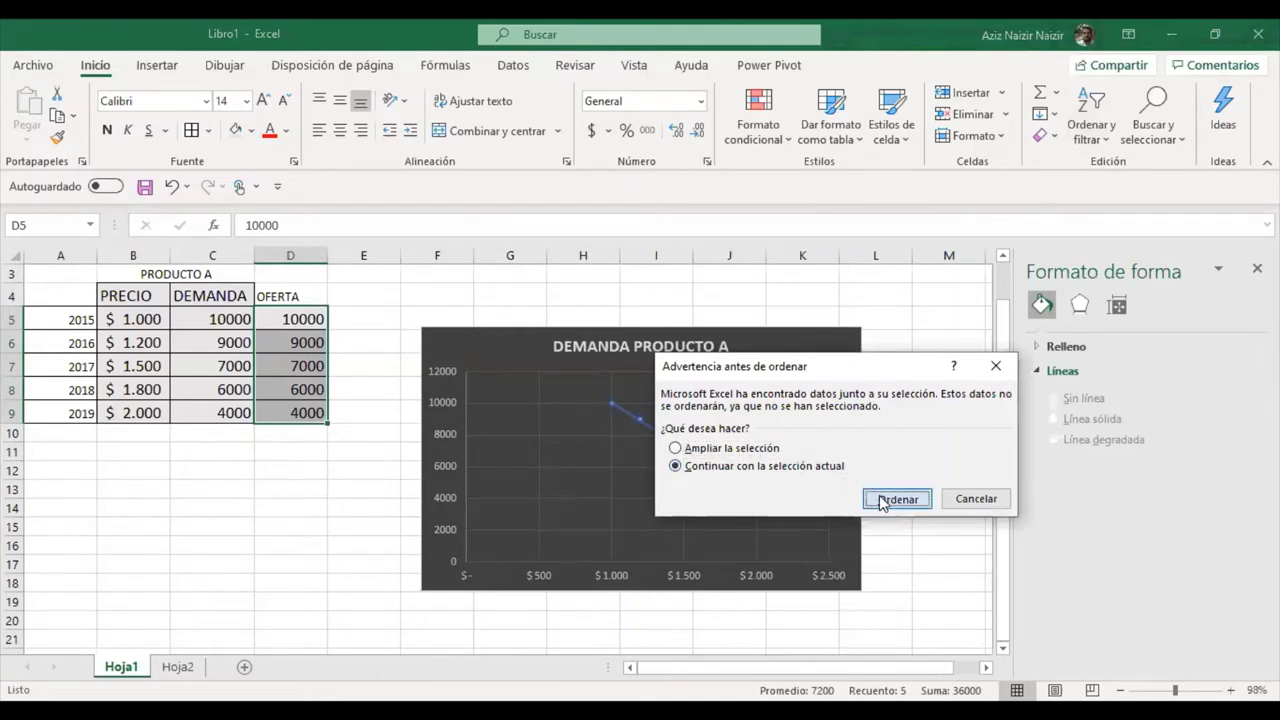
pyautogui.click(897, 498)
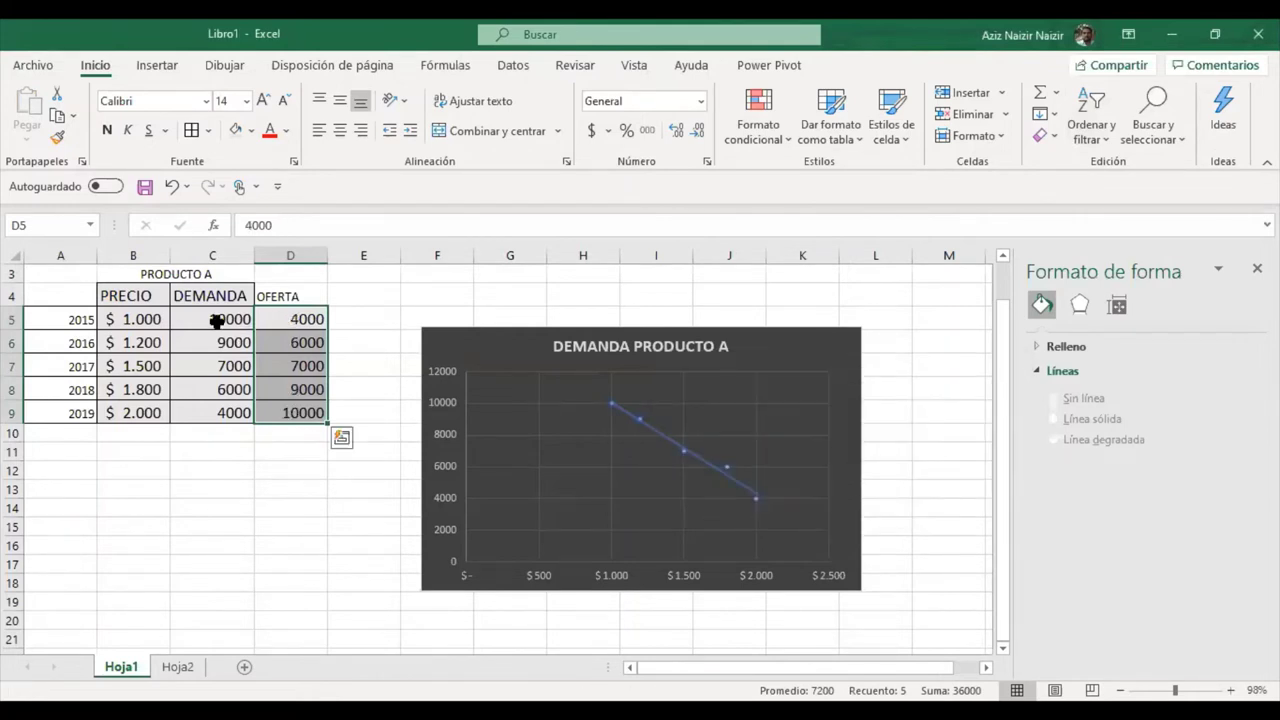
# - Check the 2019 price against its OFERTA quantity, and delete the DEMANDA PRODUCTO A chart from the sheet
pyautogui.click(289, 290)
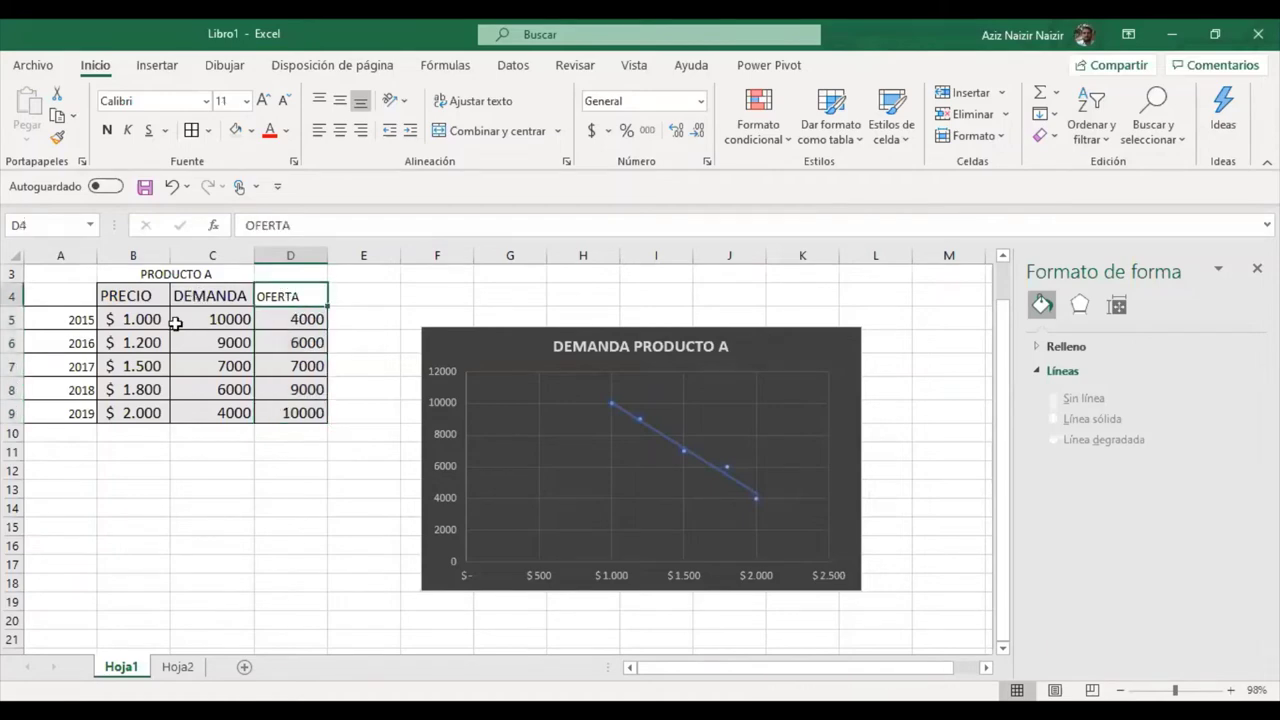
pyautogui.click(147, 418)
pyautogui.click(292, 422)
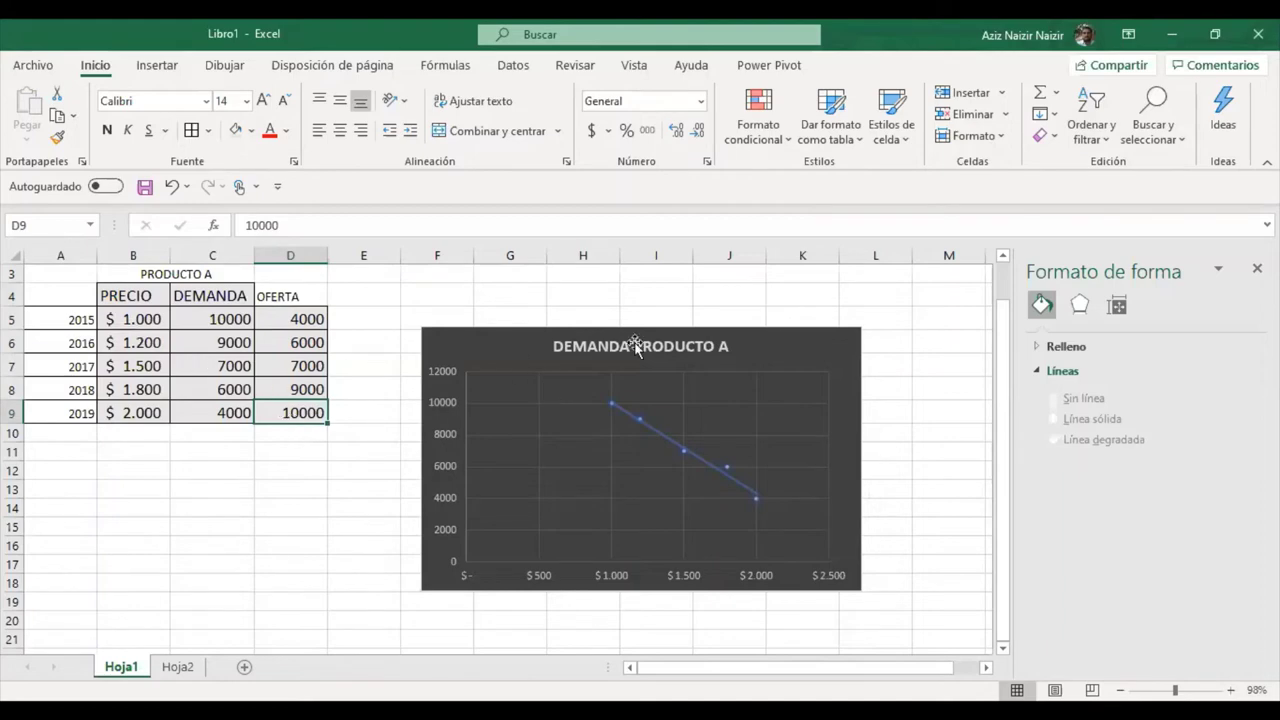
pyautogui.click(817, 346)
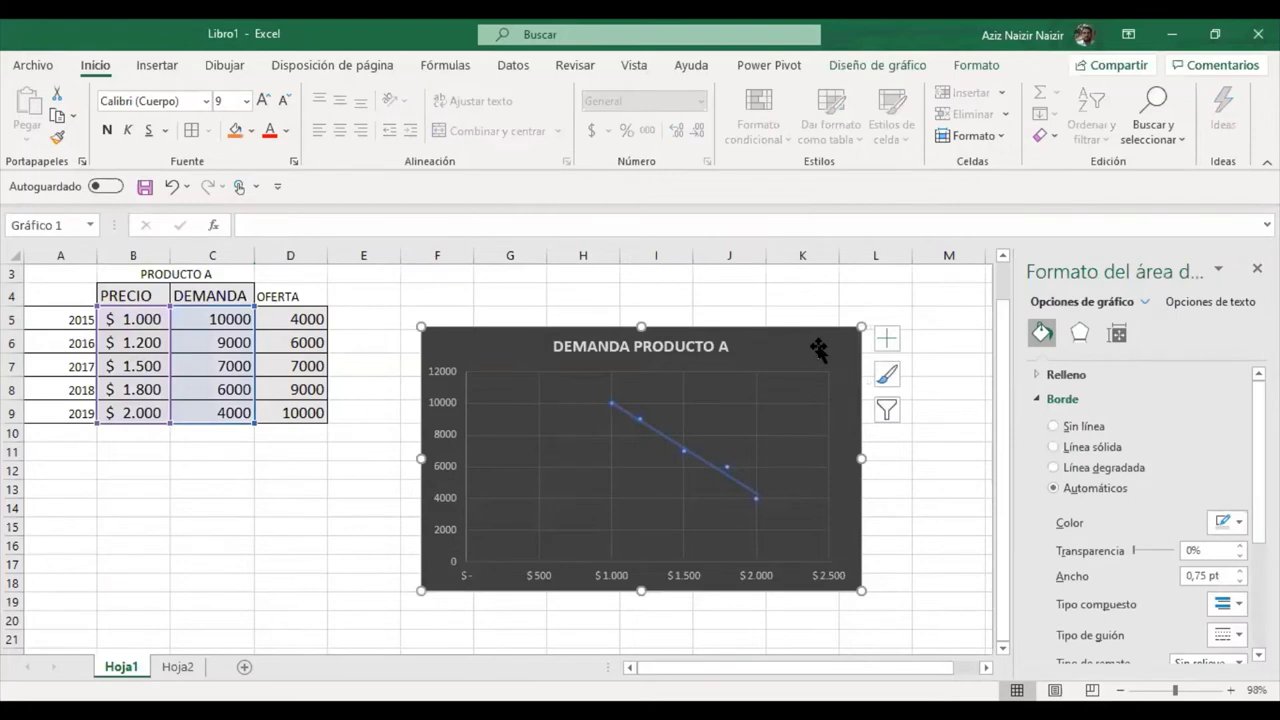
pyautogui.press('Delete')
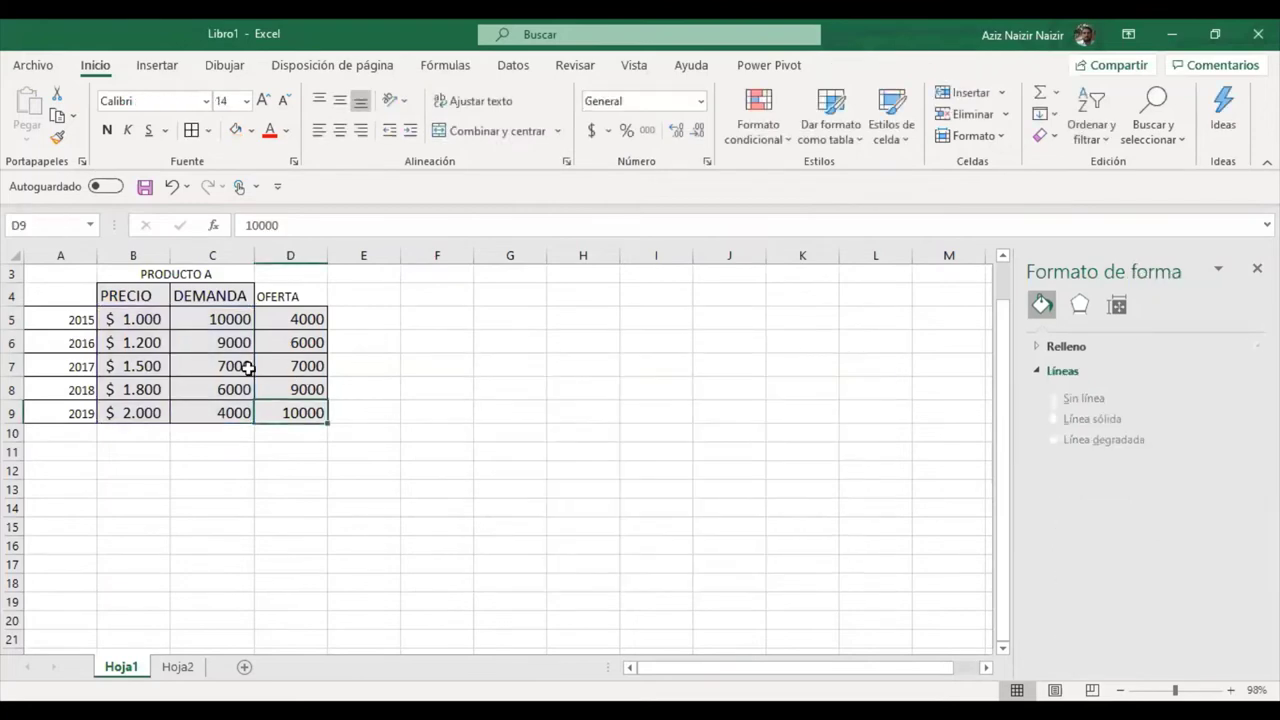
# - Insert a markers-only scatter chart from B5:D9, place it beside the table and apply the dark chart style
pyautogui.moveTo(153, 320); pyautogui.dragTo(306, 408)
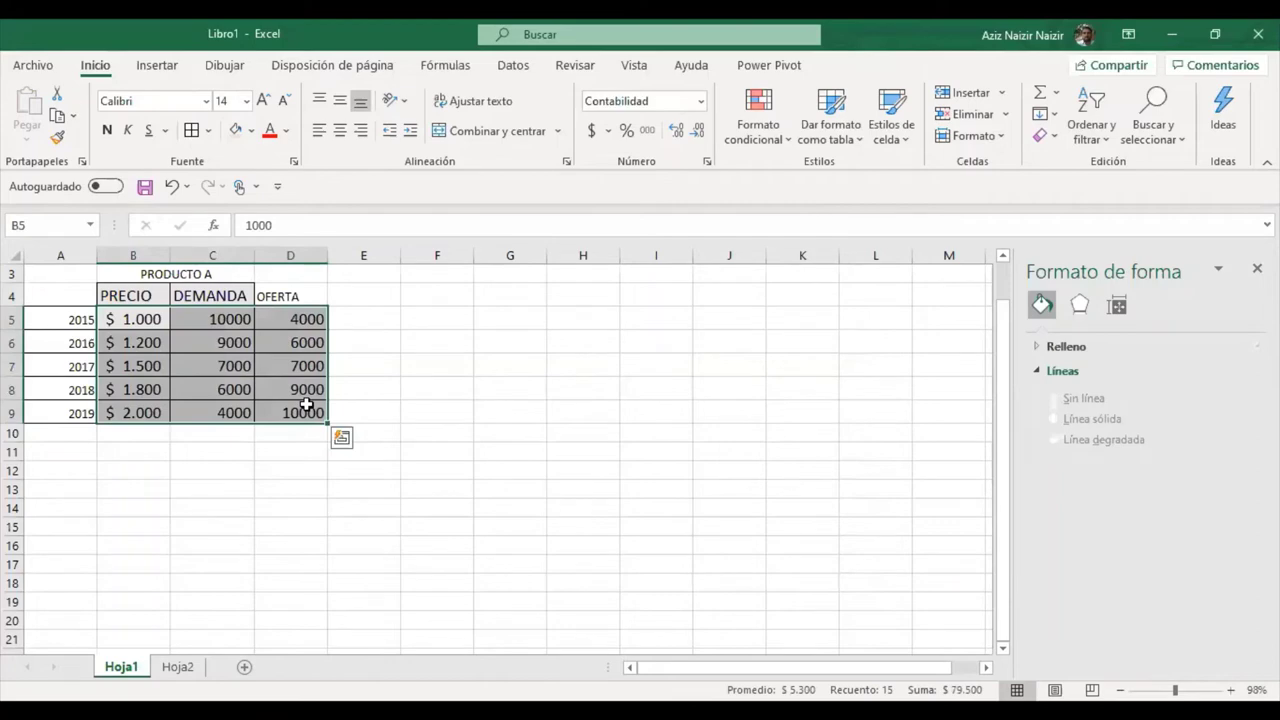
pyautogui.click(160, 66)
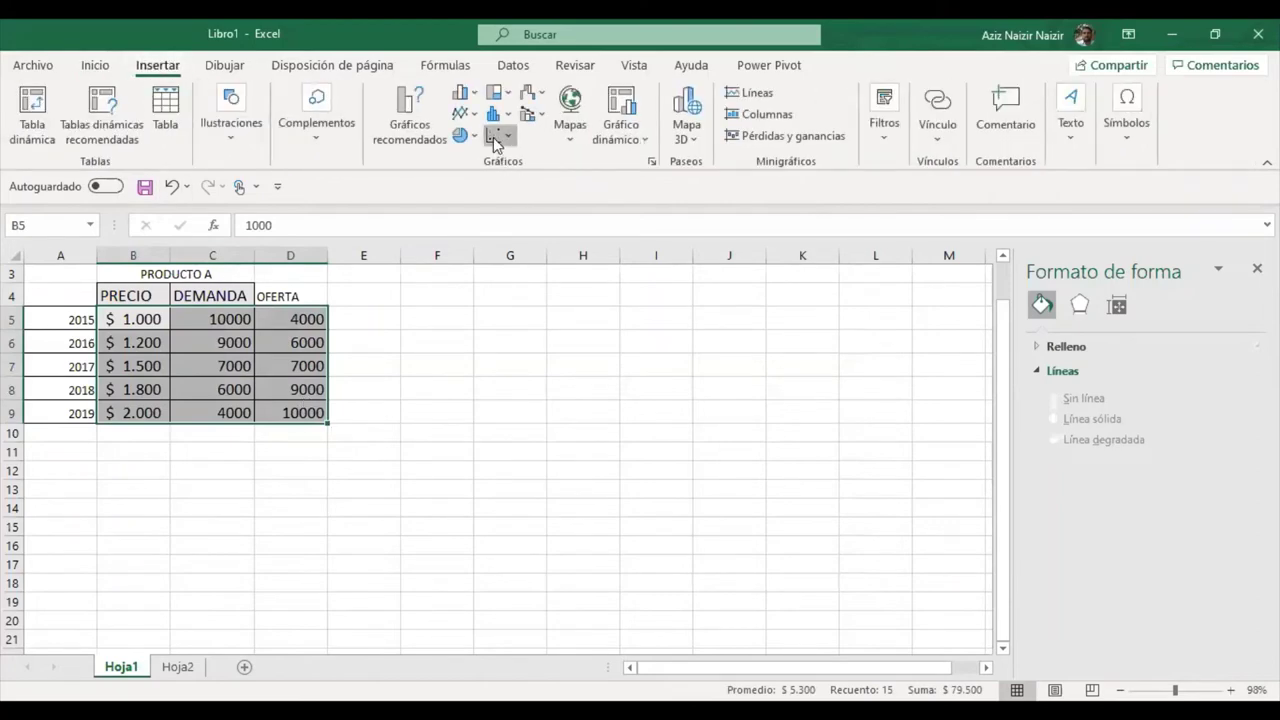
pyautogui.click(494, 138)
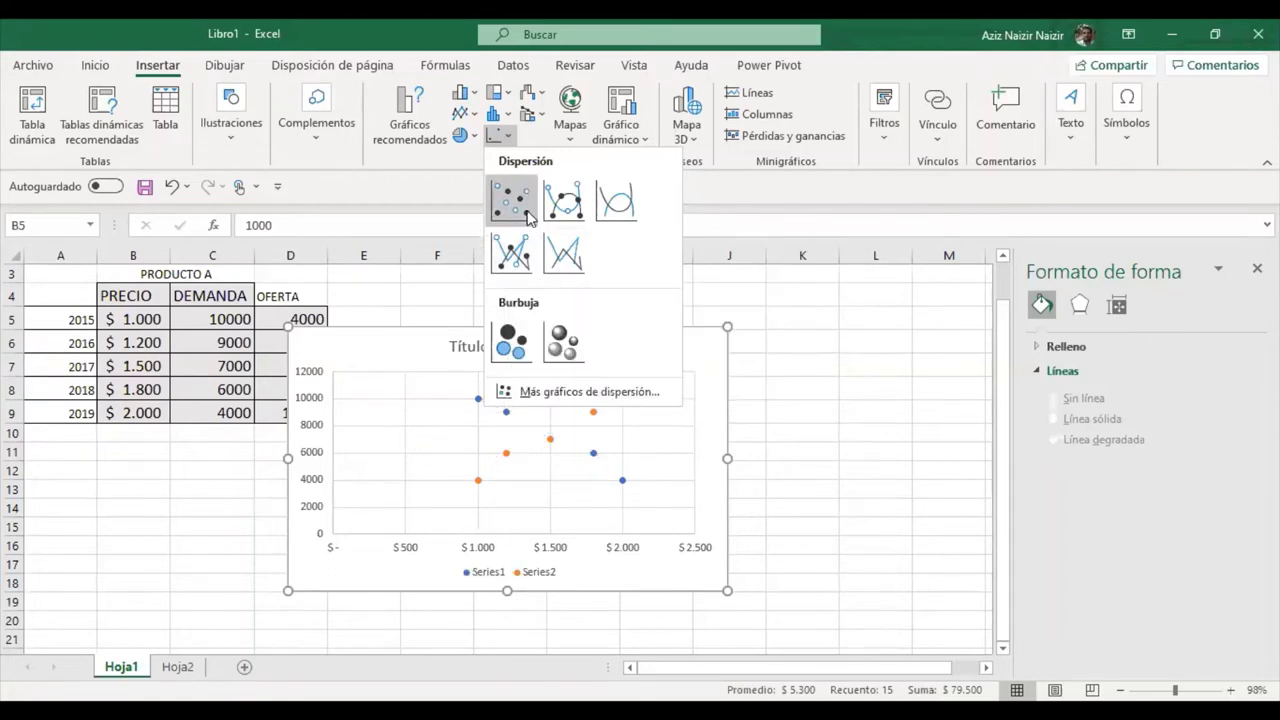
pyautogui.click(524, 206)
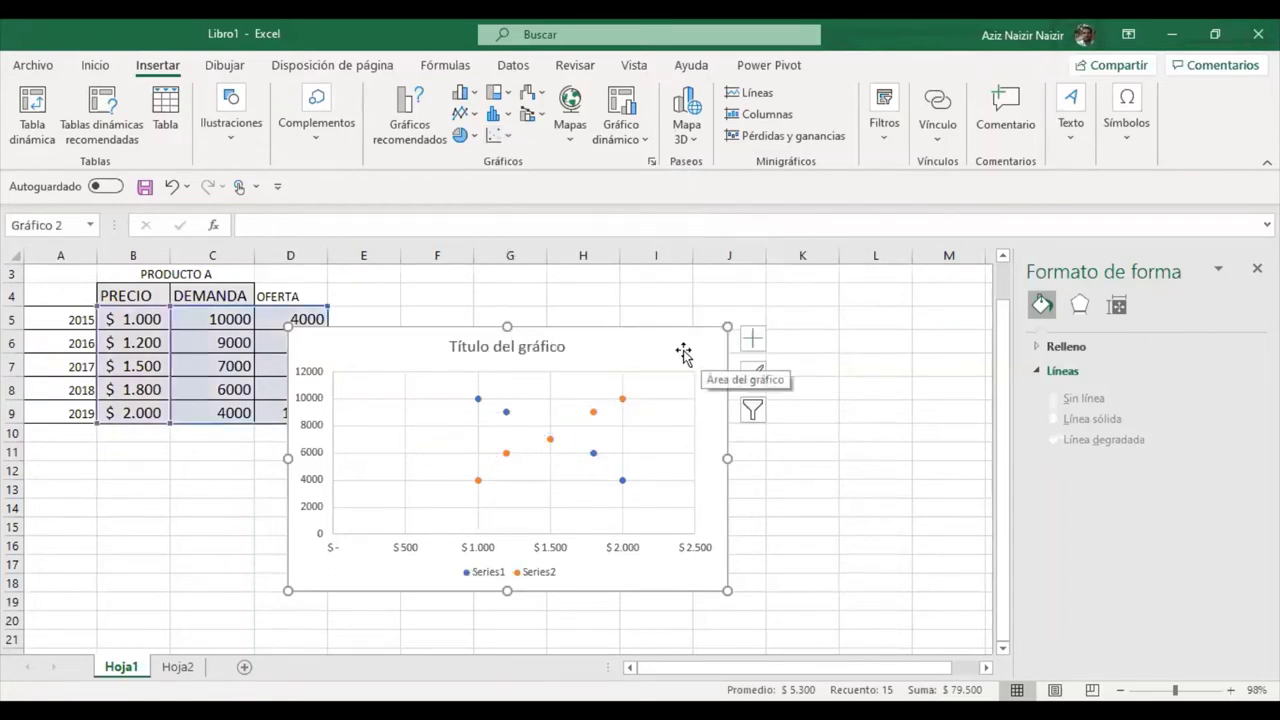
pyautogui.moveTo(683, 349); pyautogui.dragTo(853, 321)
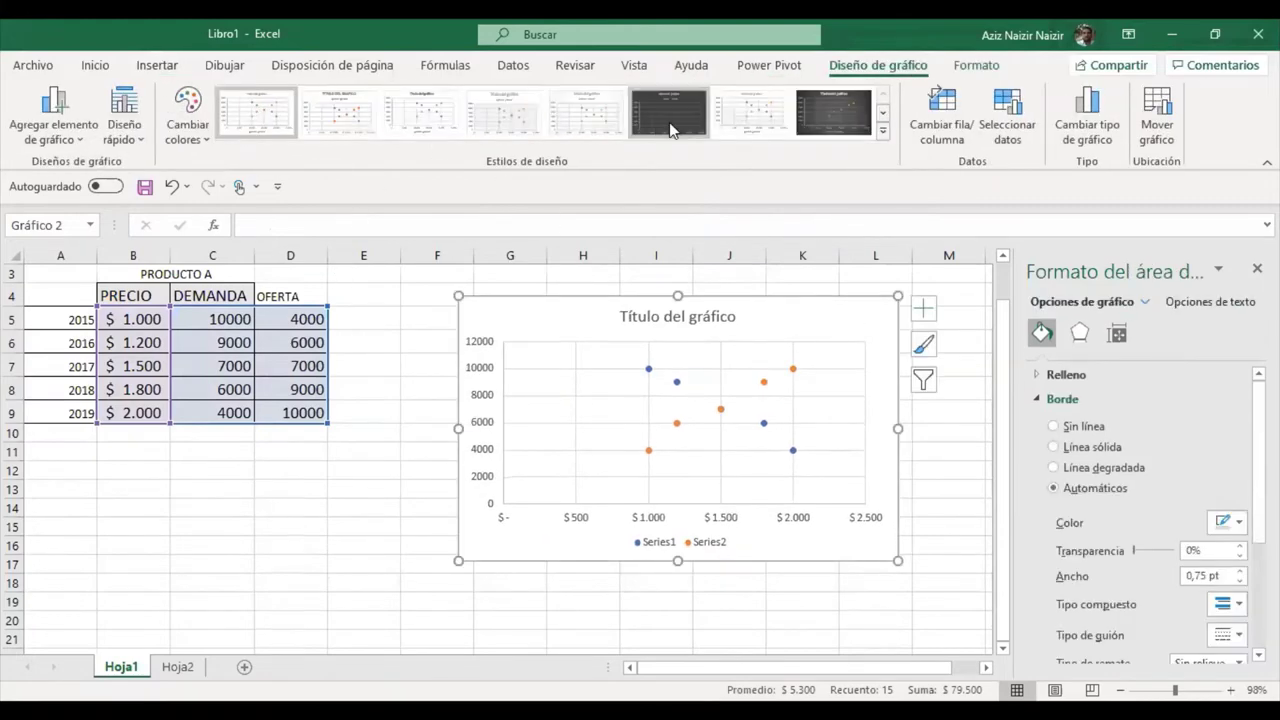
pyautogui.click(670, 128)
# - Add linear trendlines to both series of the scatter chart, Series2 and Series1
pyautogui.moveTo(720, 438)
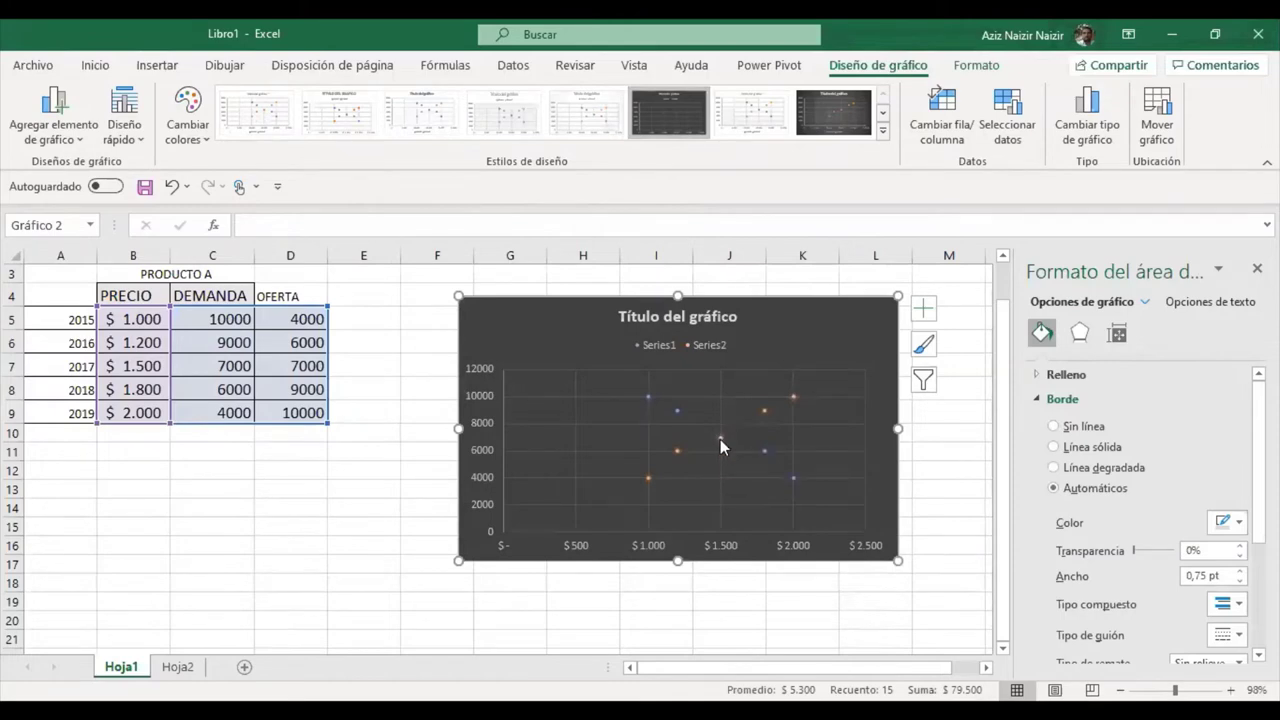
pyautogui.rightClick(720, 439)
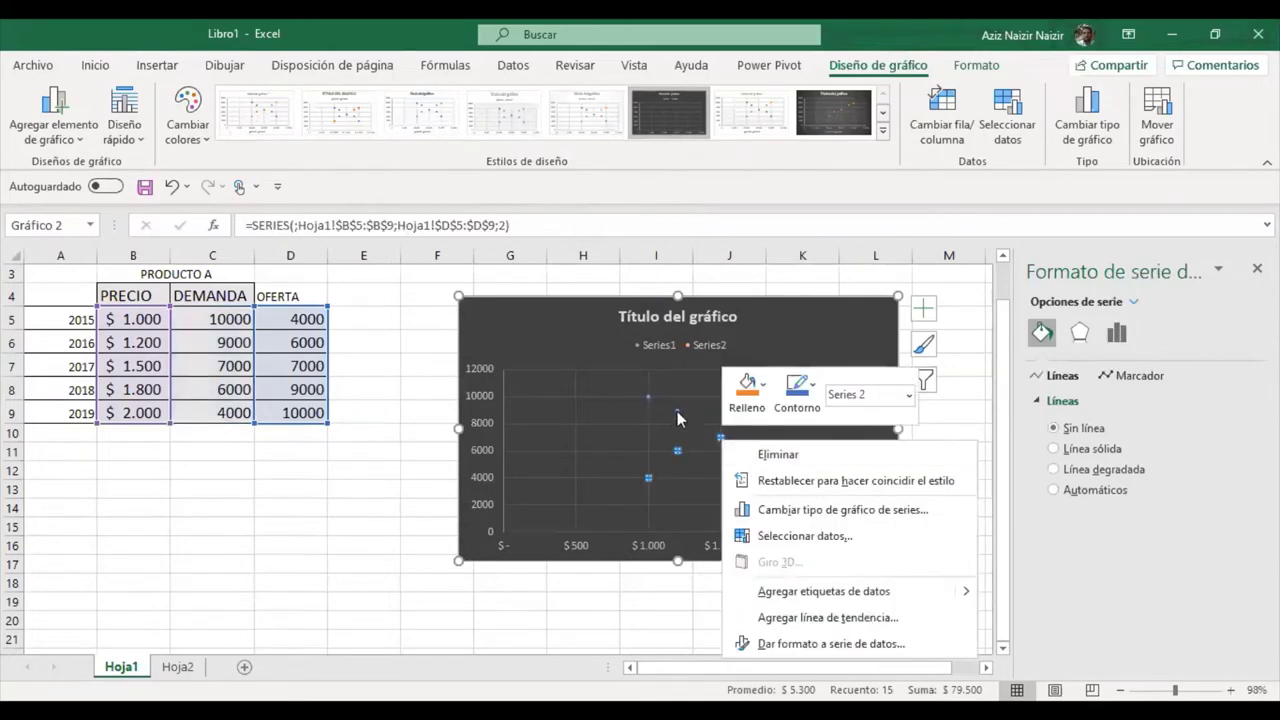
pyautogui.click(866, 620)
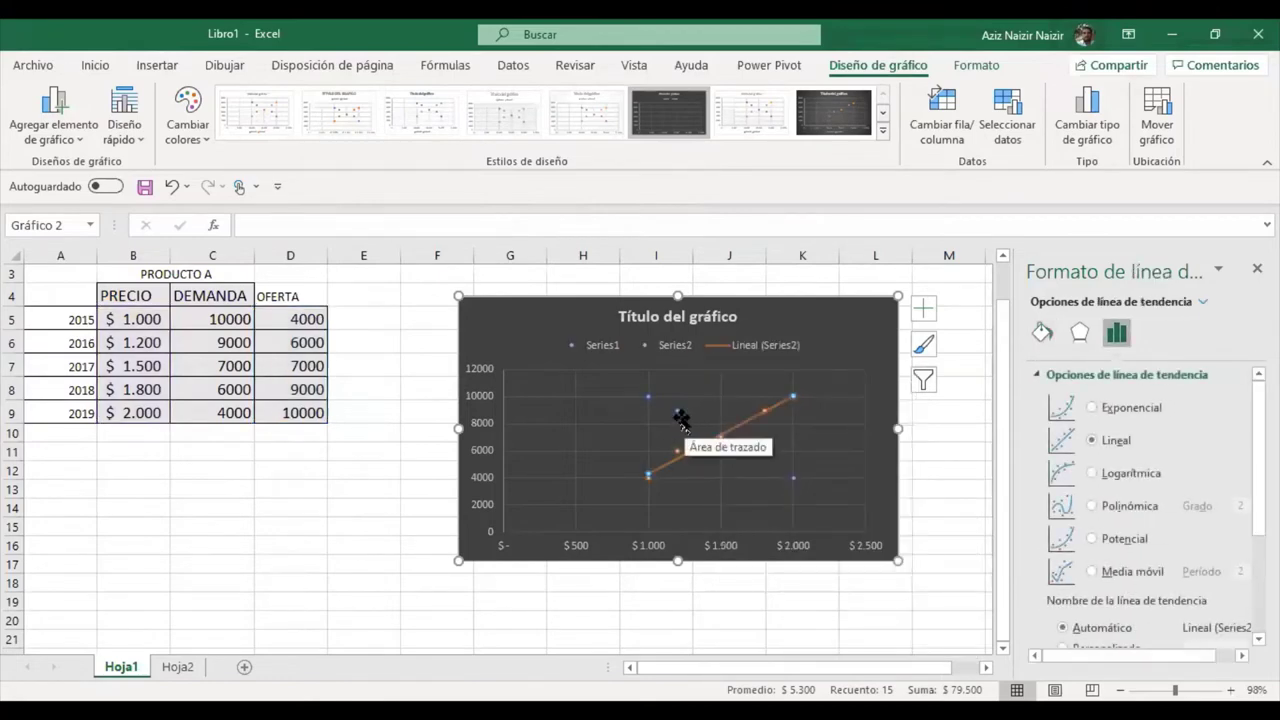
pyautogui.click(679, 413)
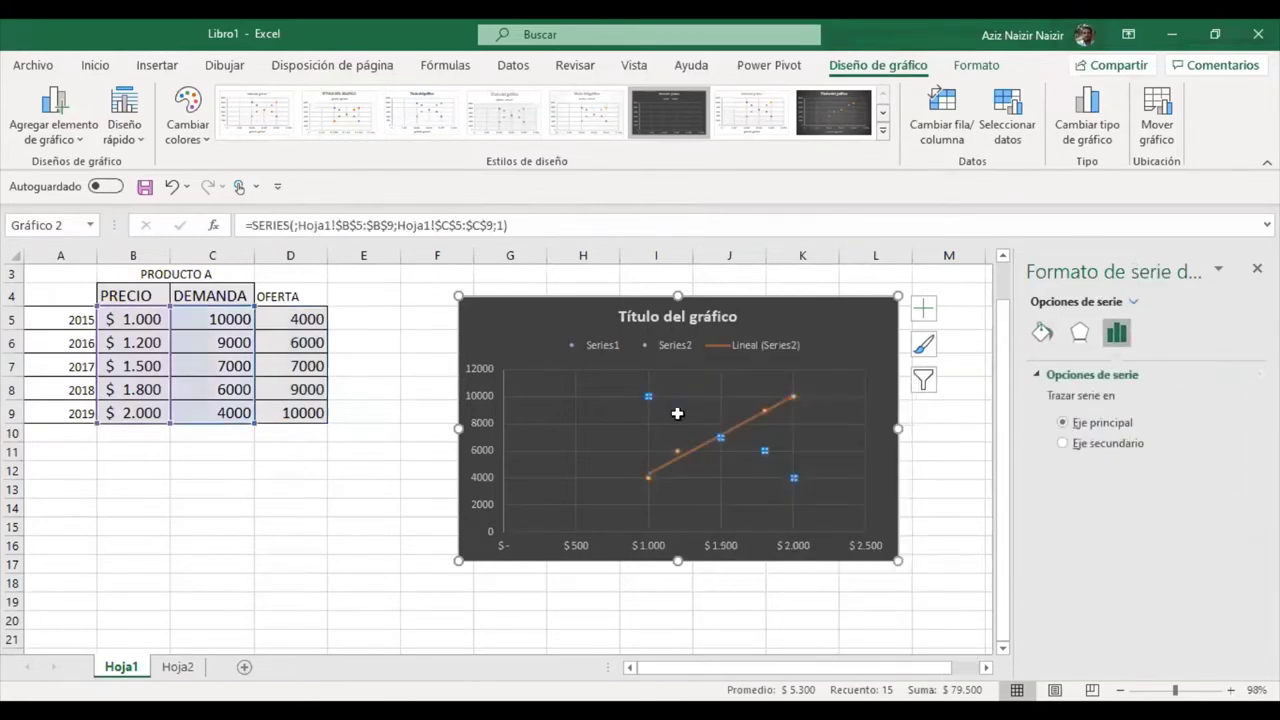
pyautogui.rightClick(677, 413)
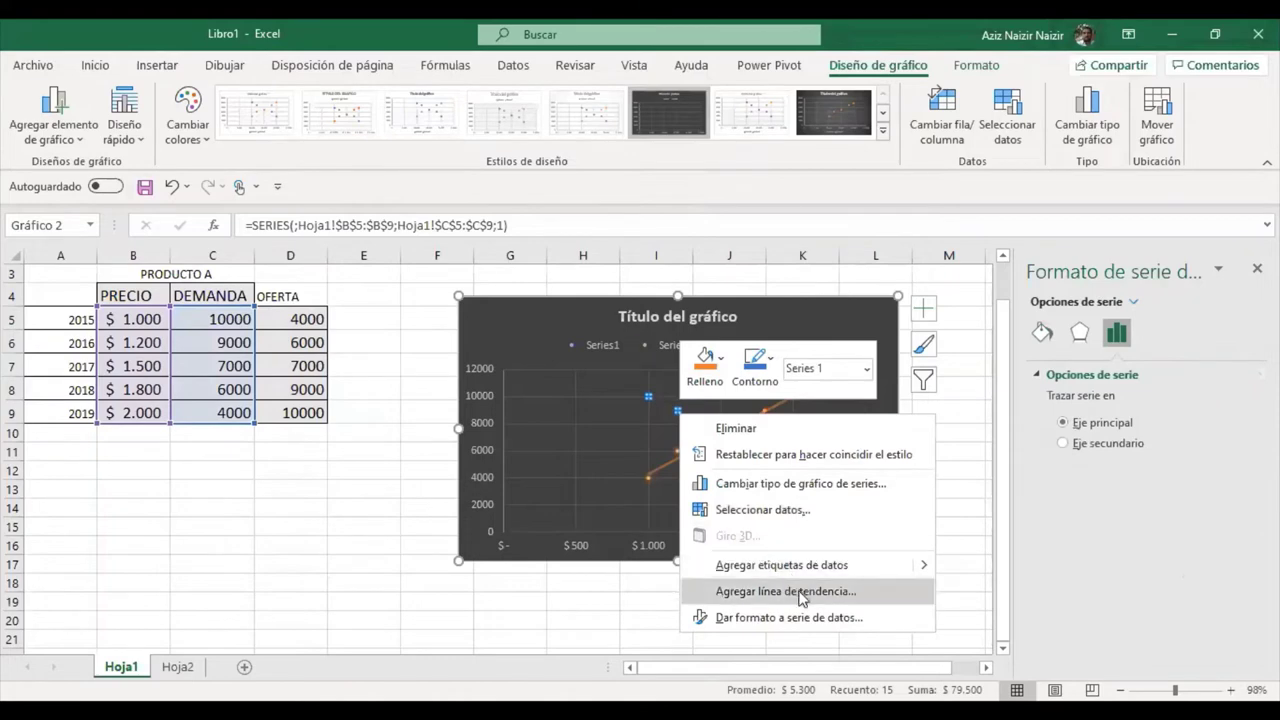
pyautogui.click(800, 594)
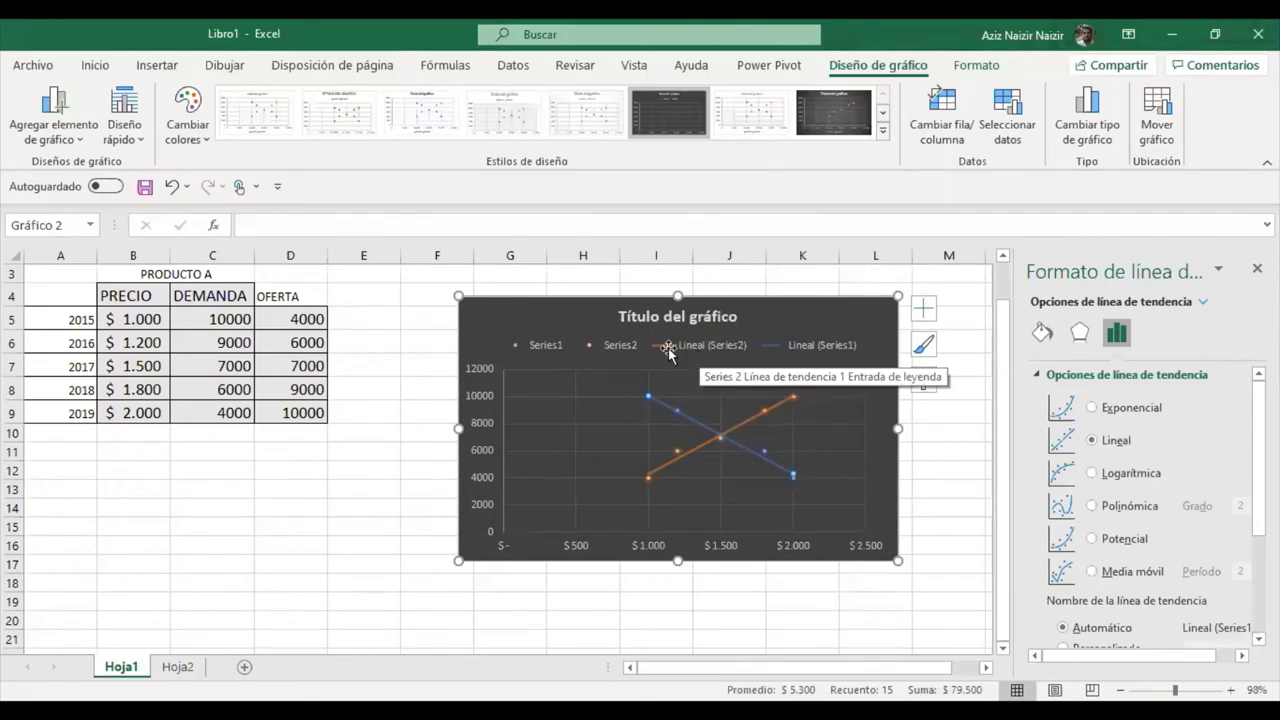
# - Replace the scatter chart's placeholder title with PRODUCTO A
pyautogui.click(557, 345)
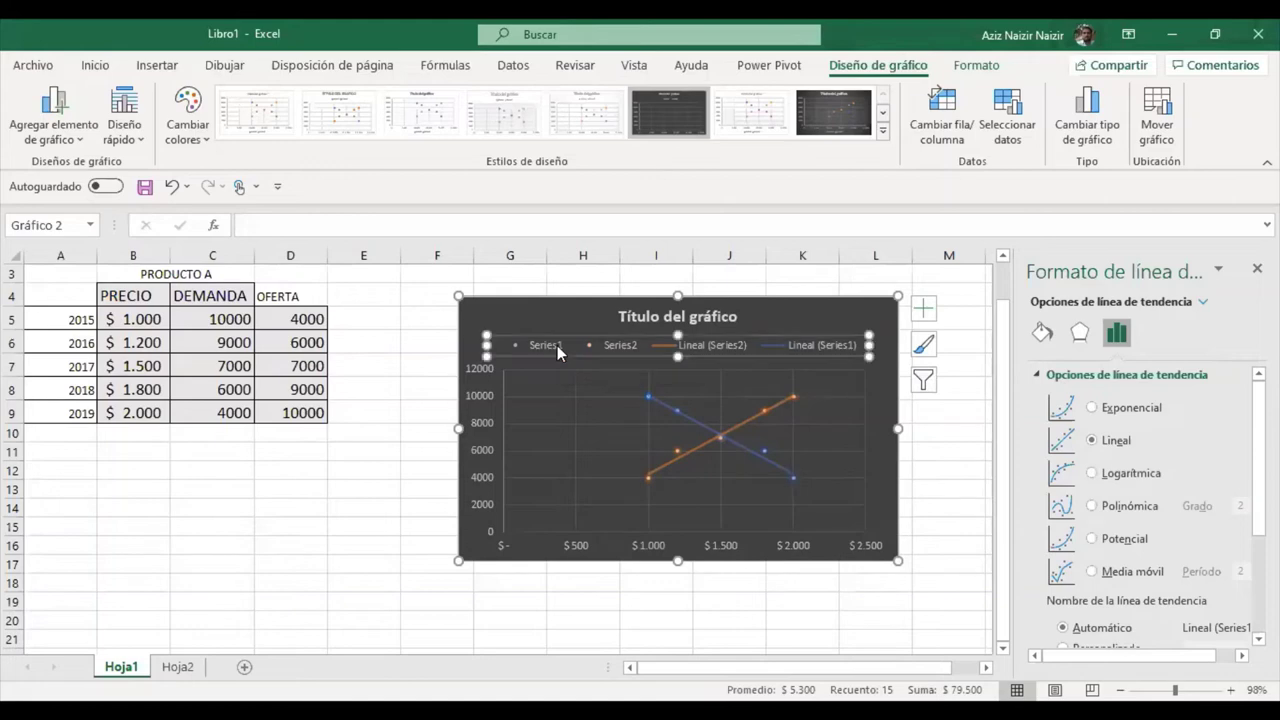
pyautogui.click(694, 350)
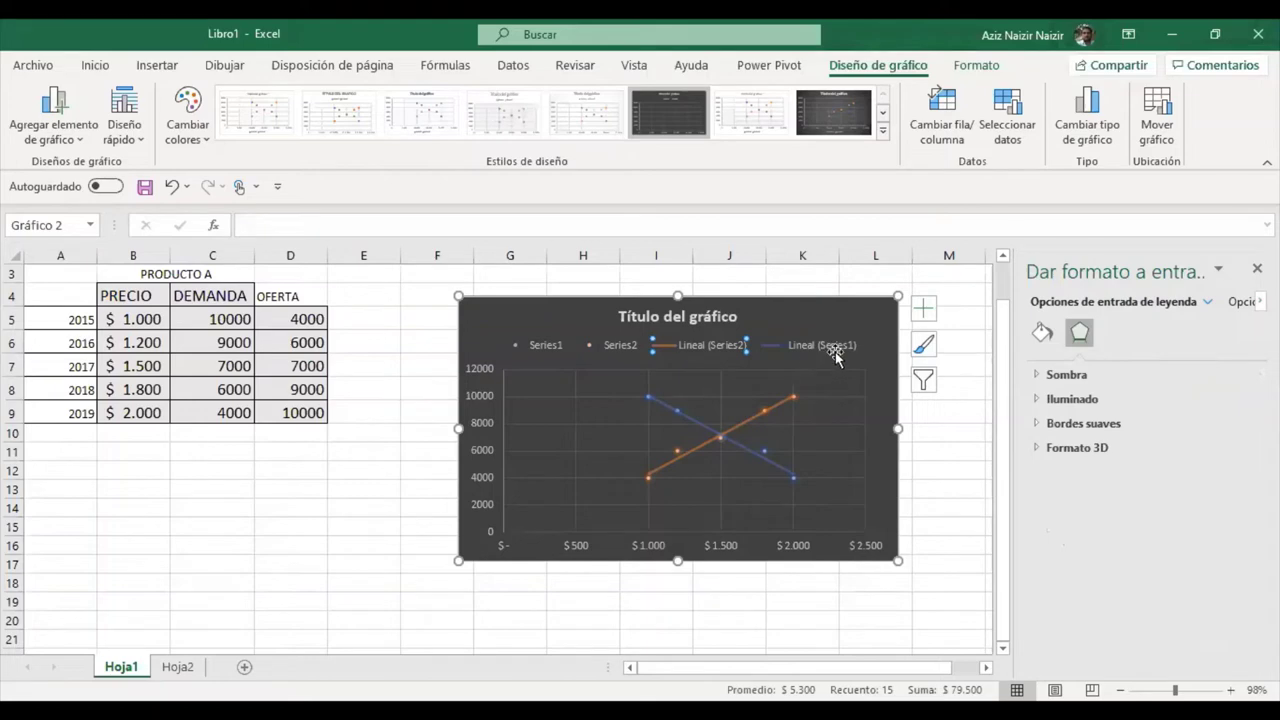
pyautogui.click(723, 318)
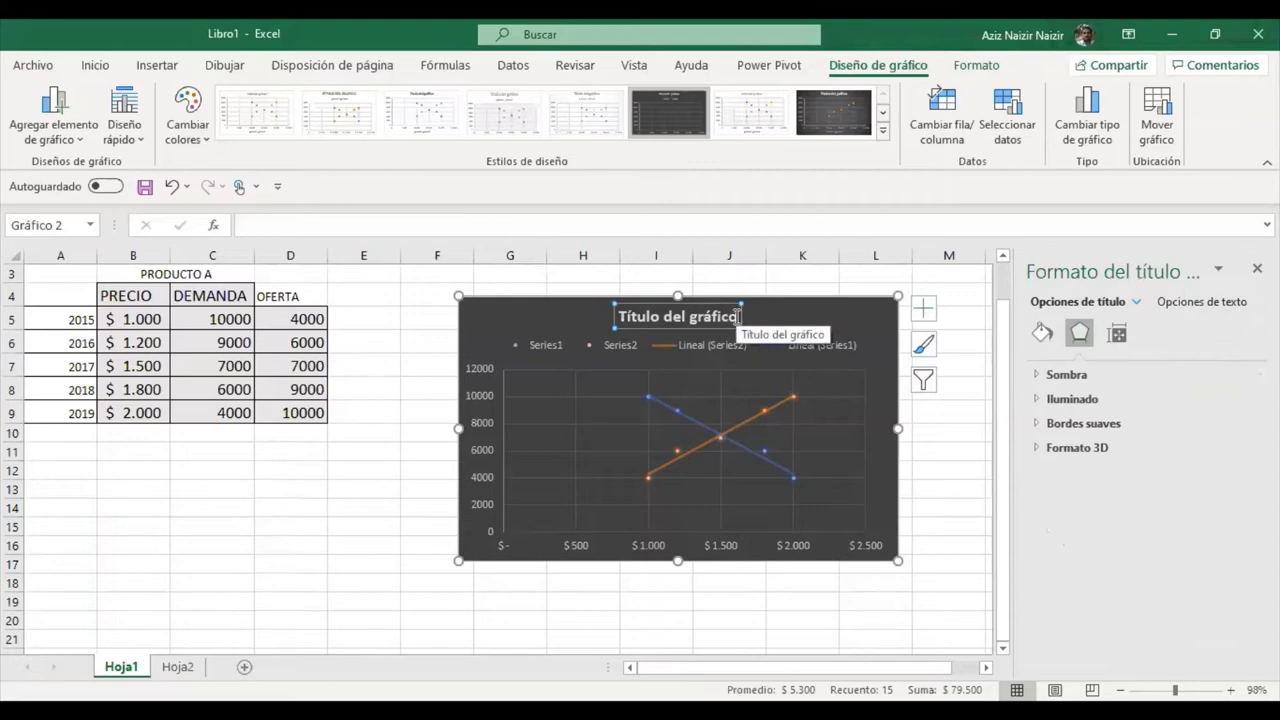
pyautogui.moveTo(739, 316); pyautogui.dragTo(605, 318)
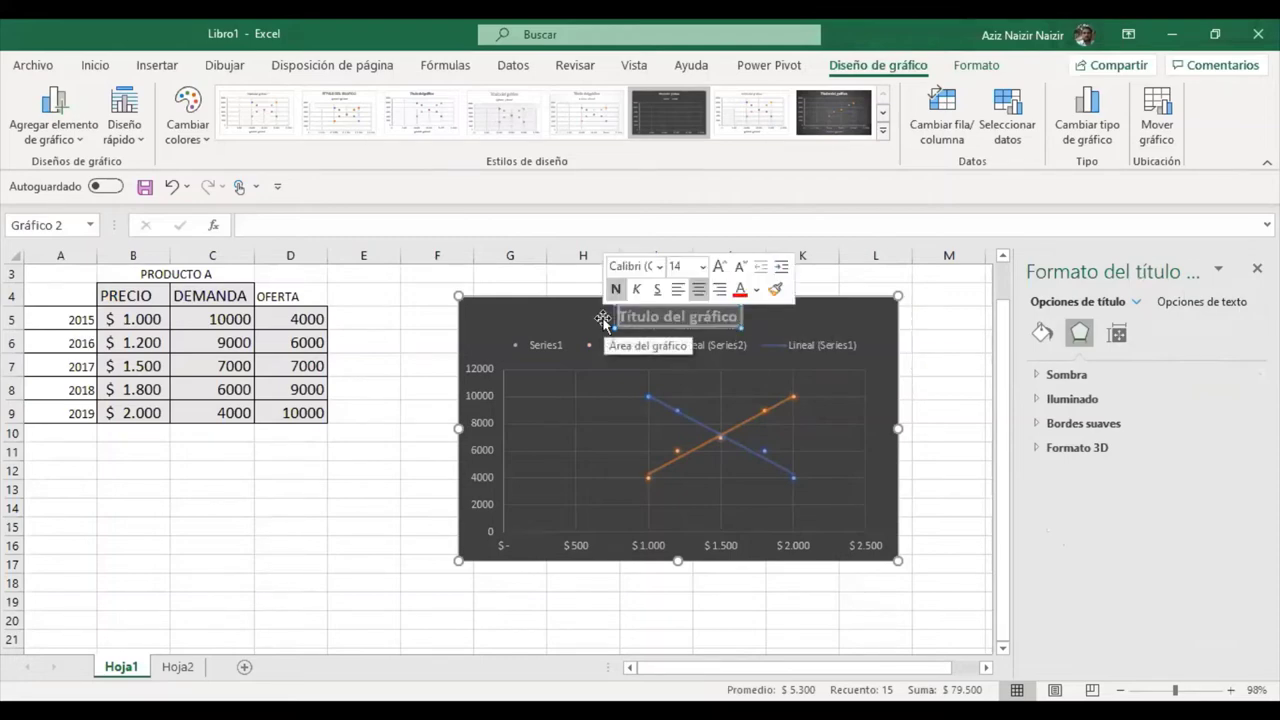
pyautogui.write('PRODUCTO')
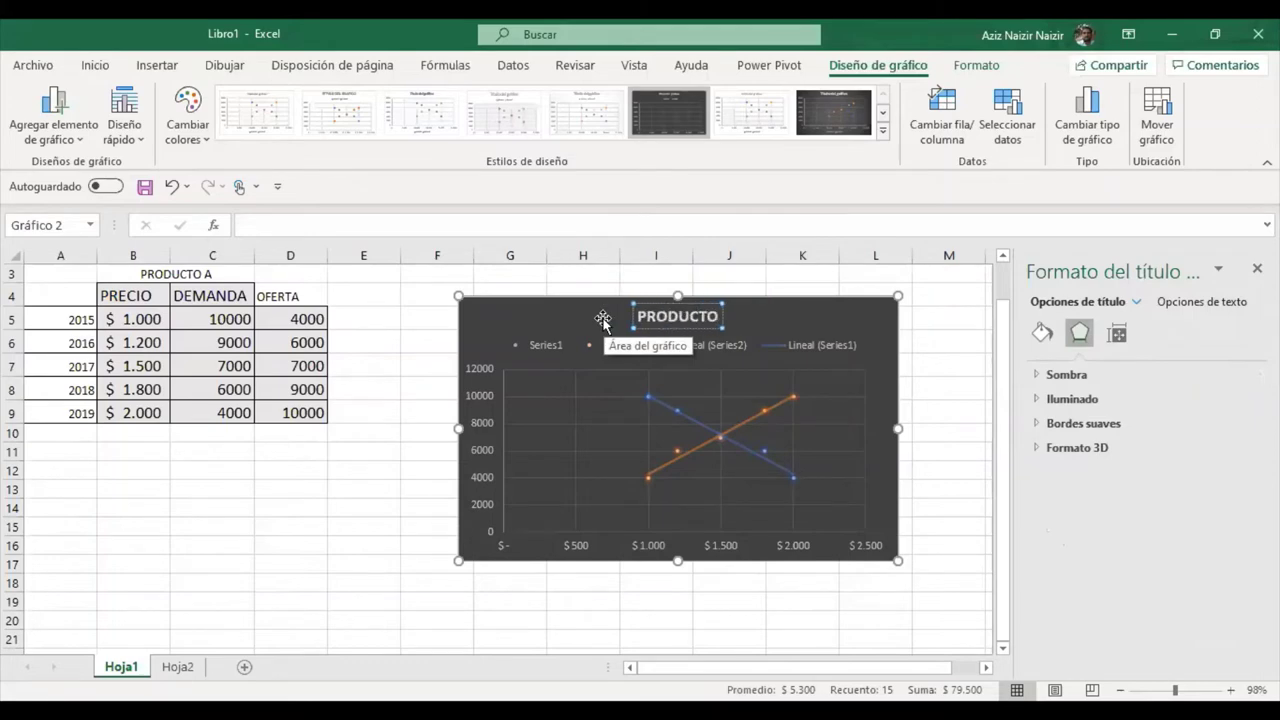
pyautogui.write(' A')
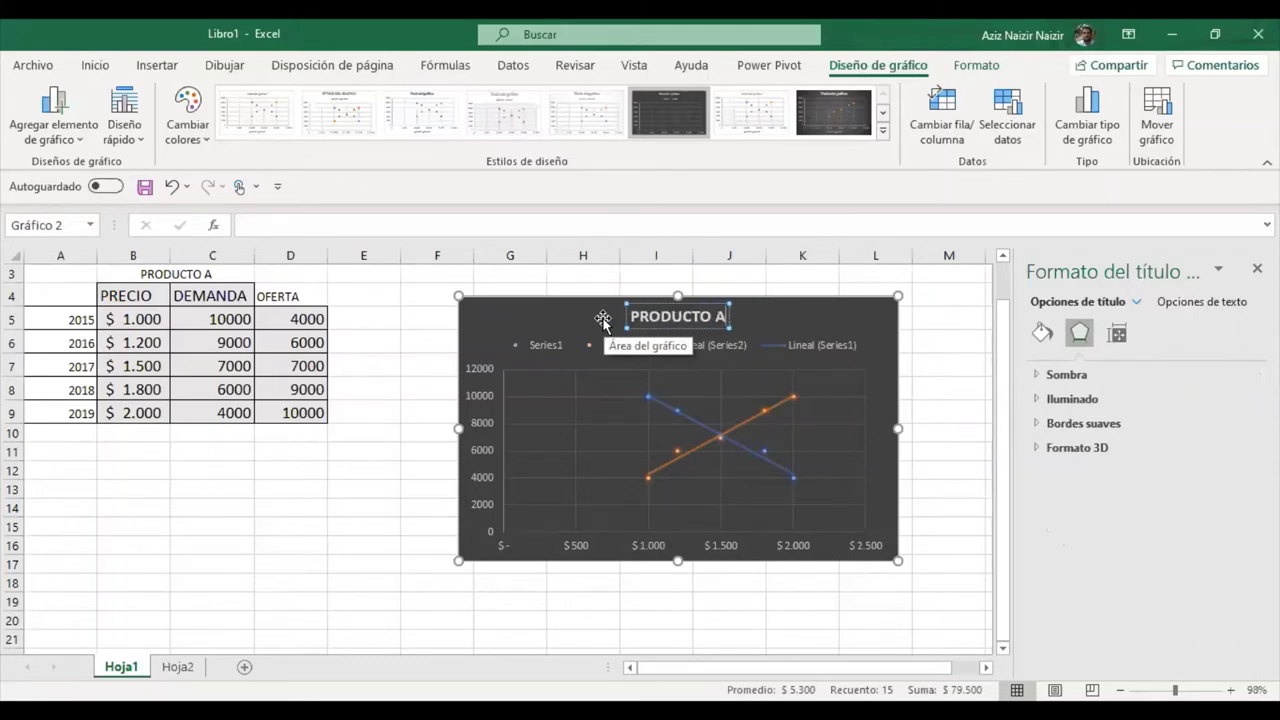
pyautogui.click(741, 348)
pyautogui.click(740, 347)
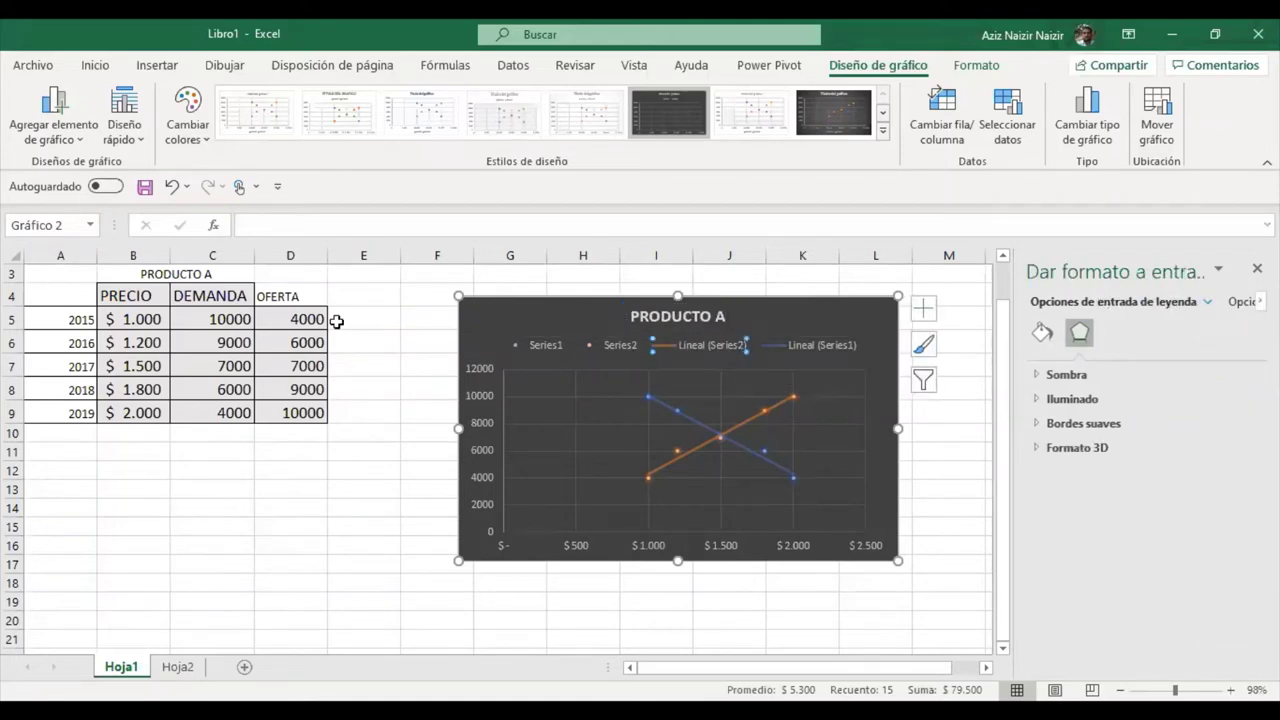
pyautogui.rightClick(875, 373)
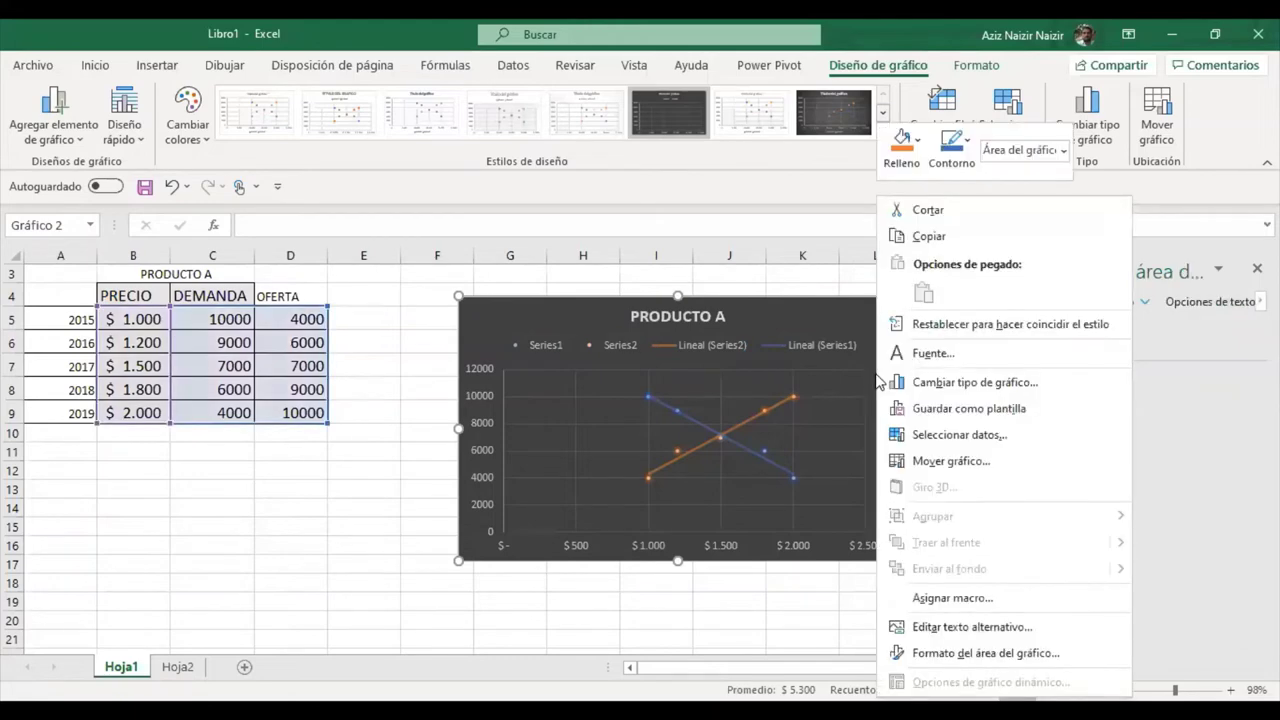
pyautogui.click(862, 317)
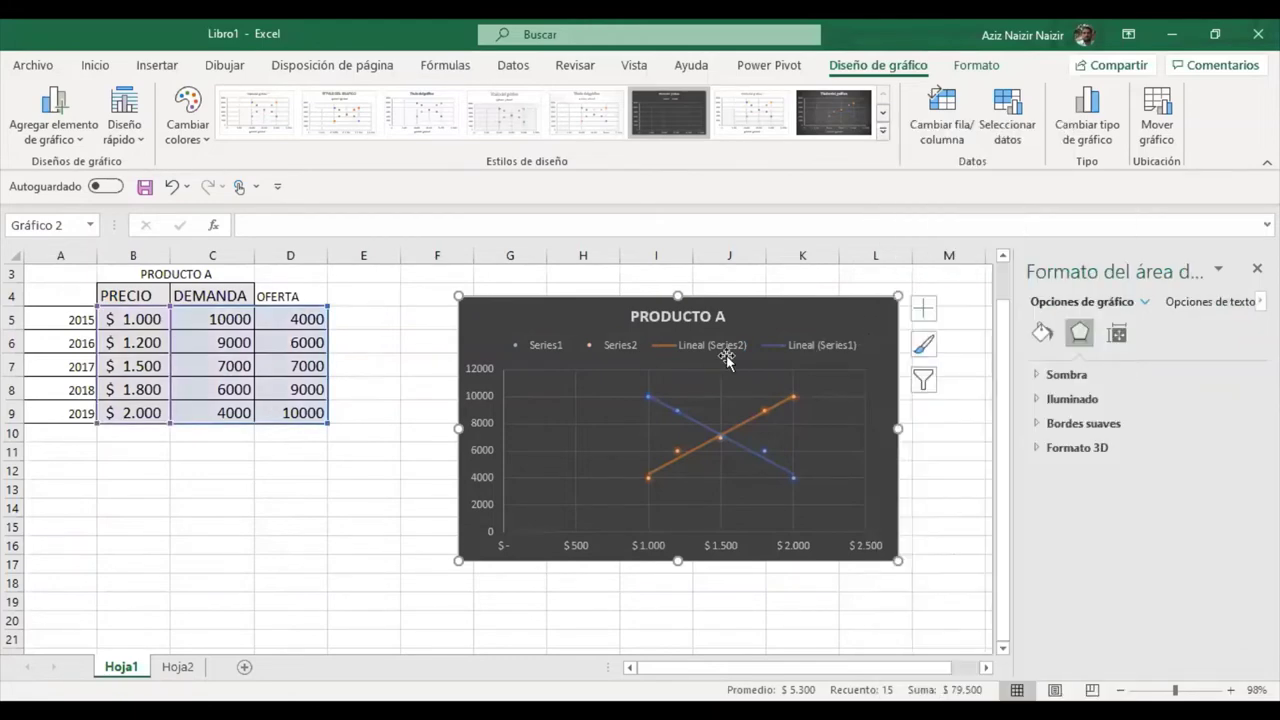
pyautogui.rightClick(876, 395)
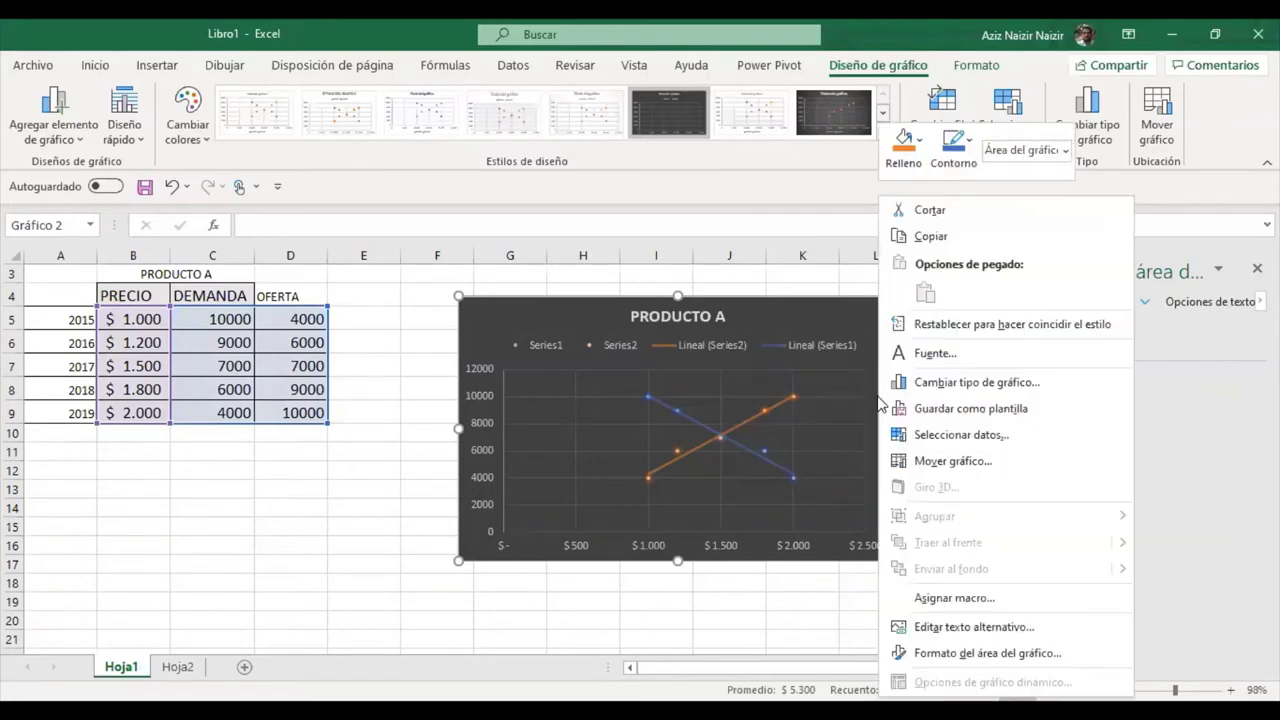
pyautogui.click(939, 435)
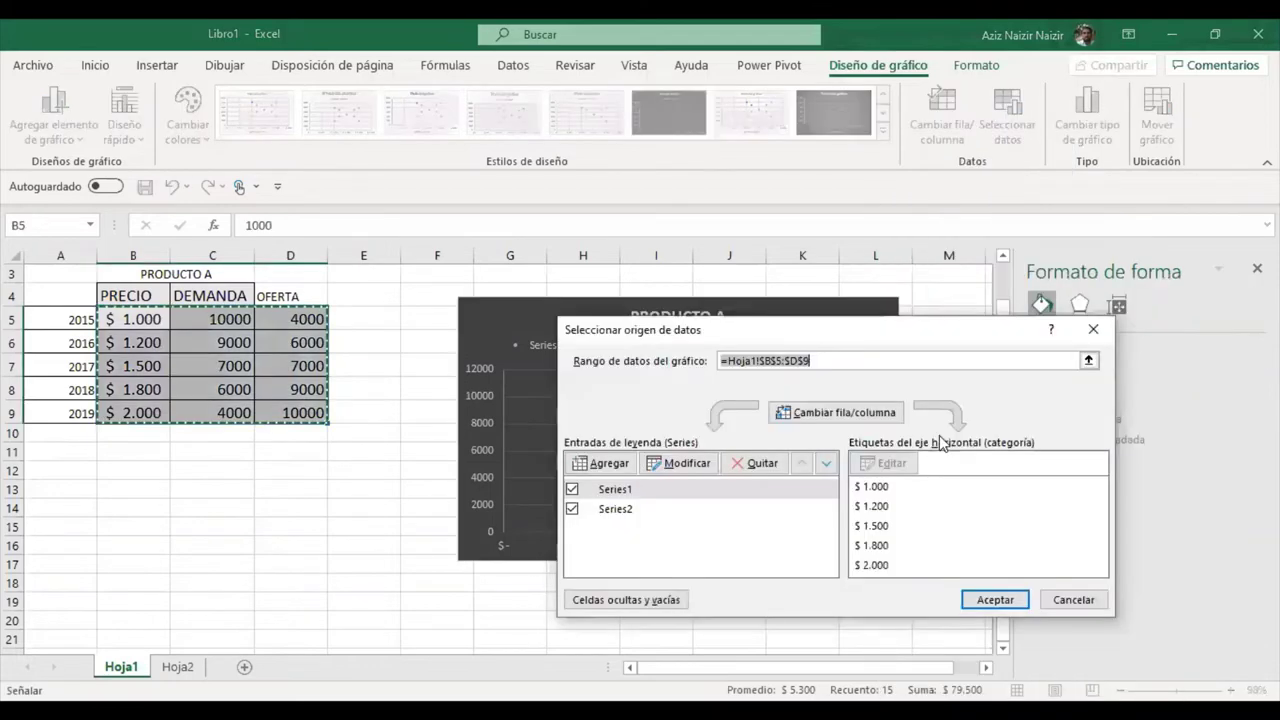
pyautogui.click(614, 492)
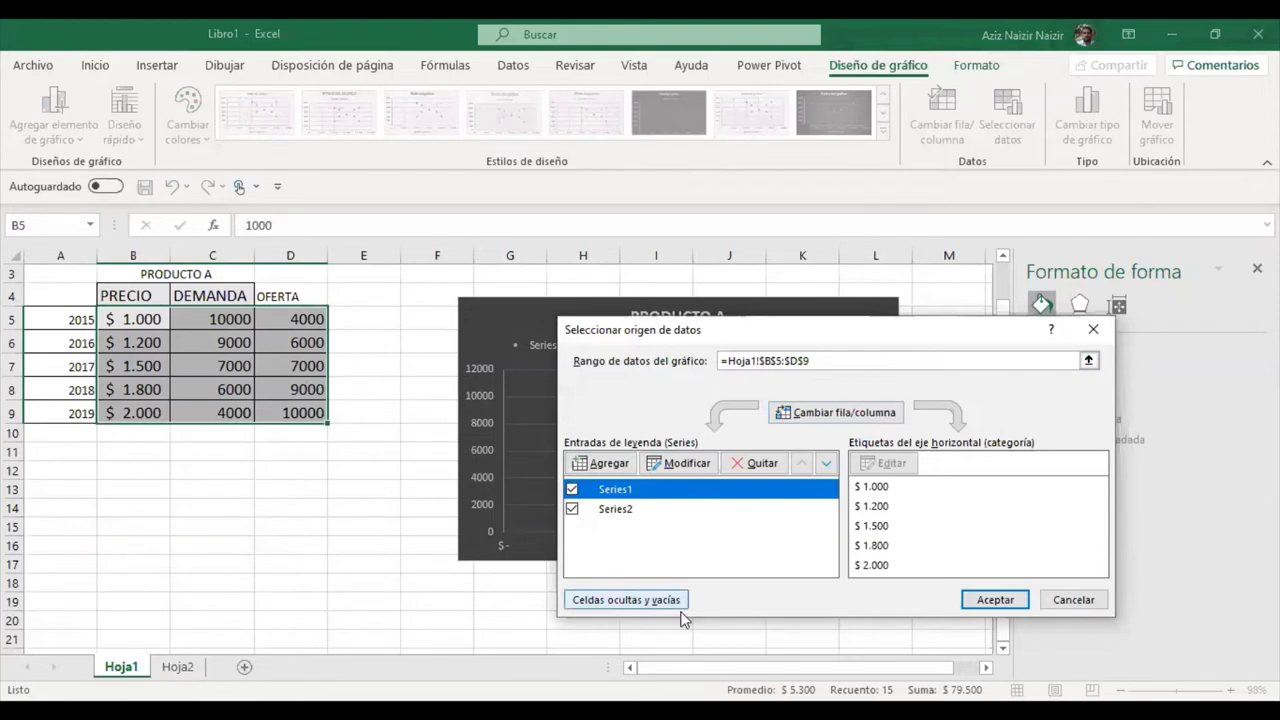
pyautogui.click(1093, 329)
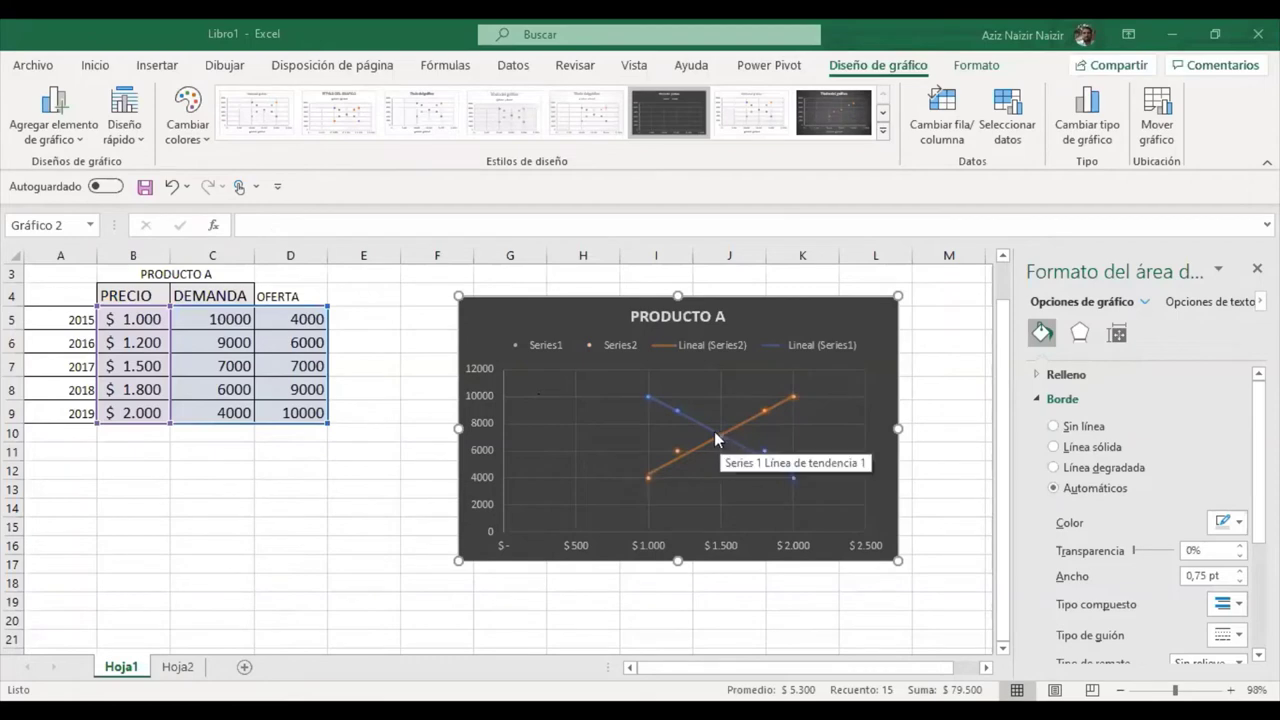
# - In the chart's data source, set the name of Series2 to the DEMANDA header cell C4
pyautogui.rightClick(727, 348)
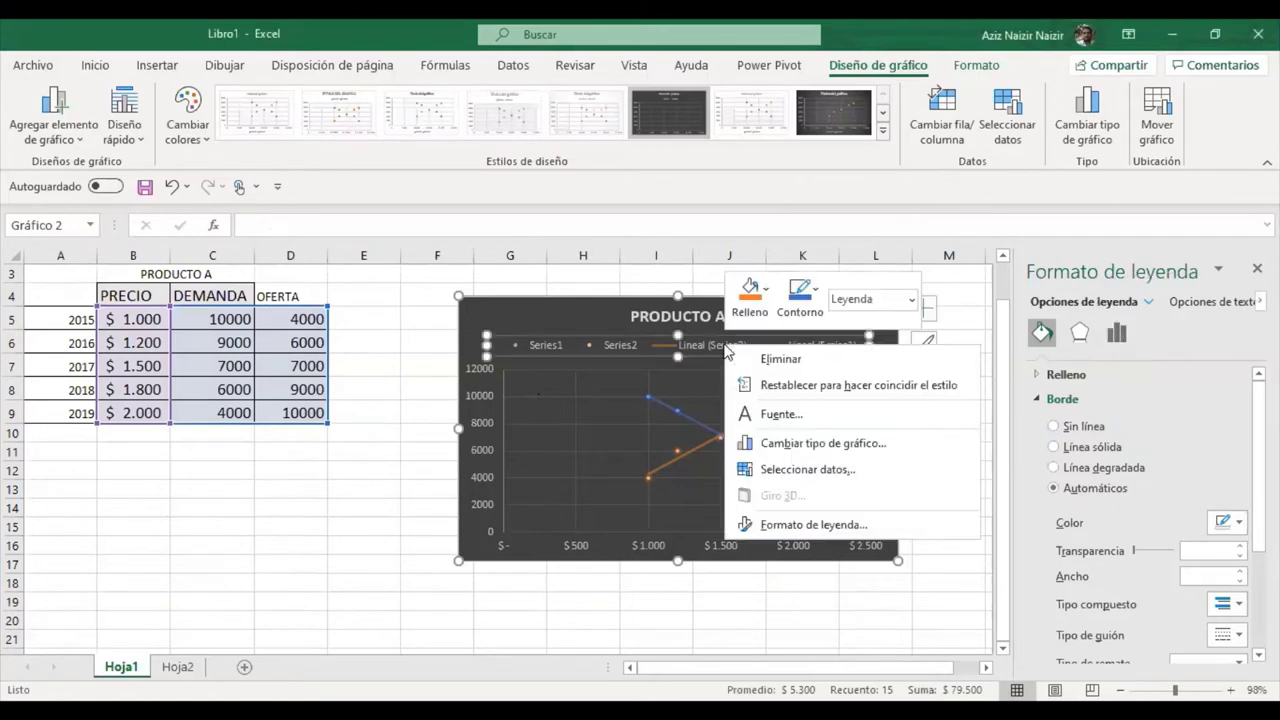
pyautogui.click(880, 478)
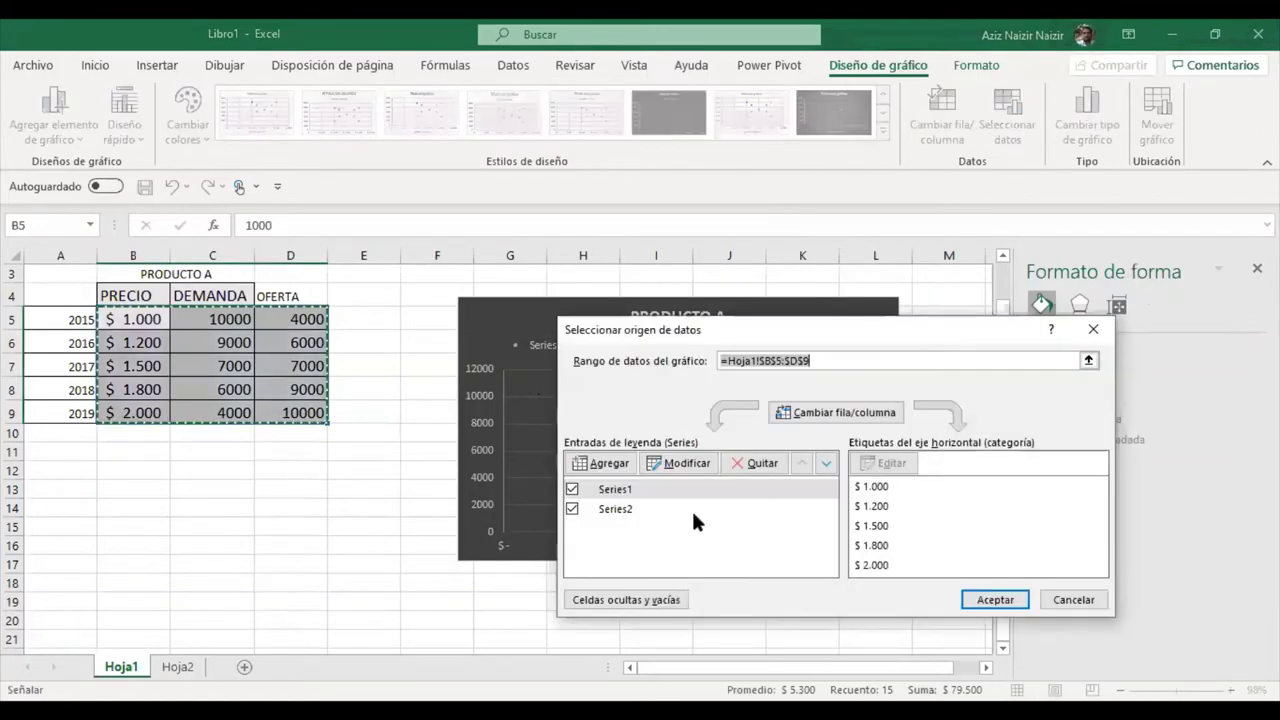
pyautogui.click(633, 510)
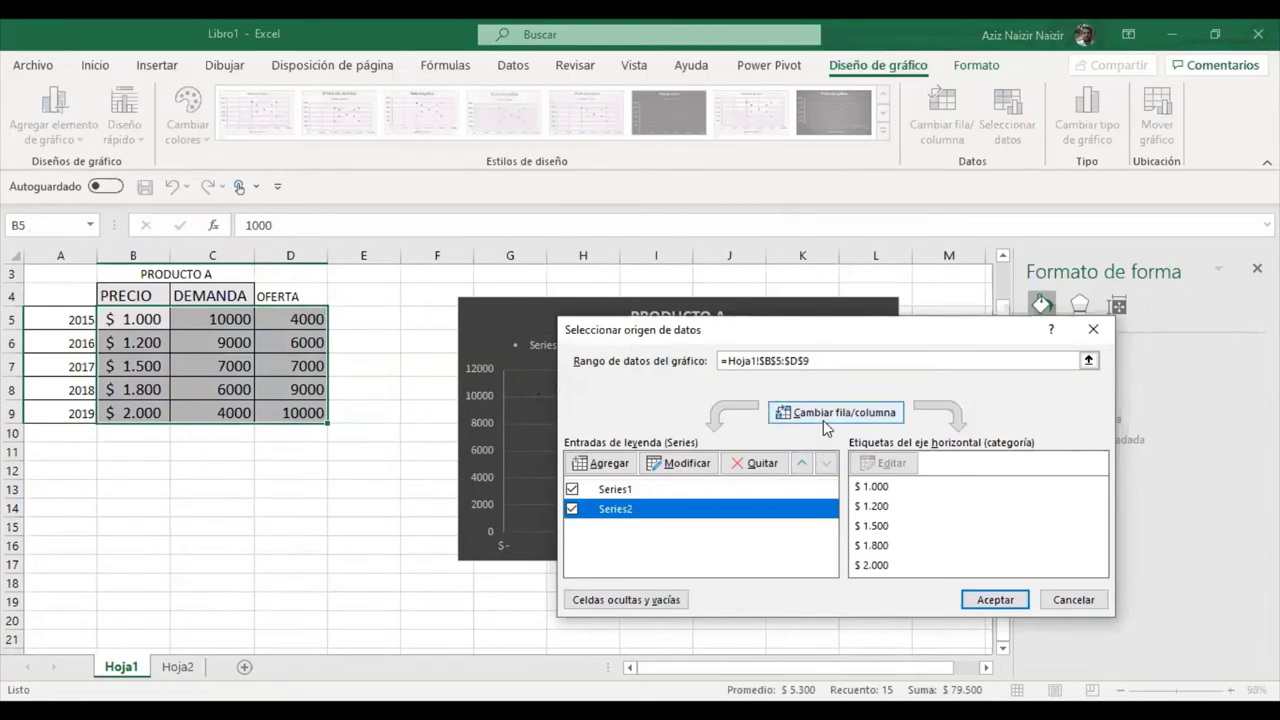
pyautogui.click(663, 463)
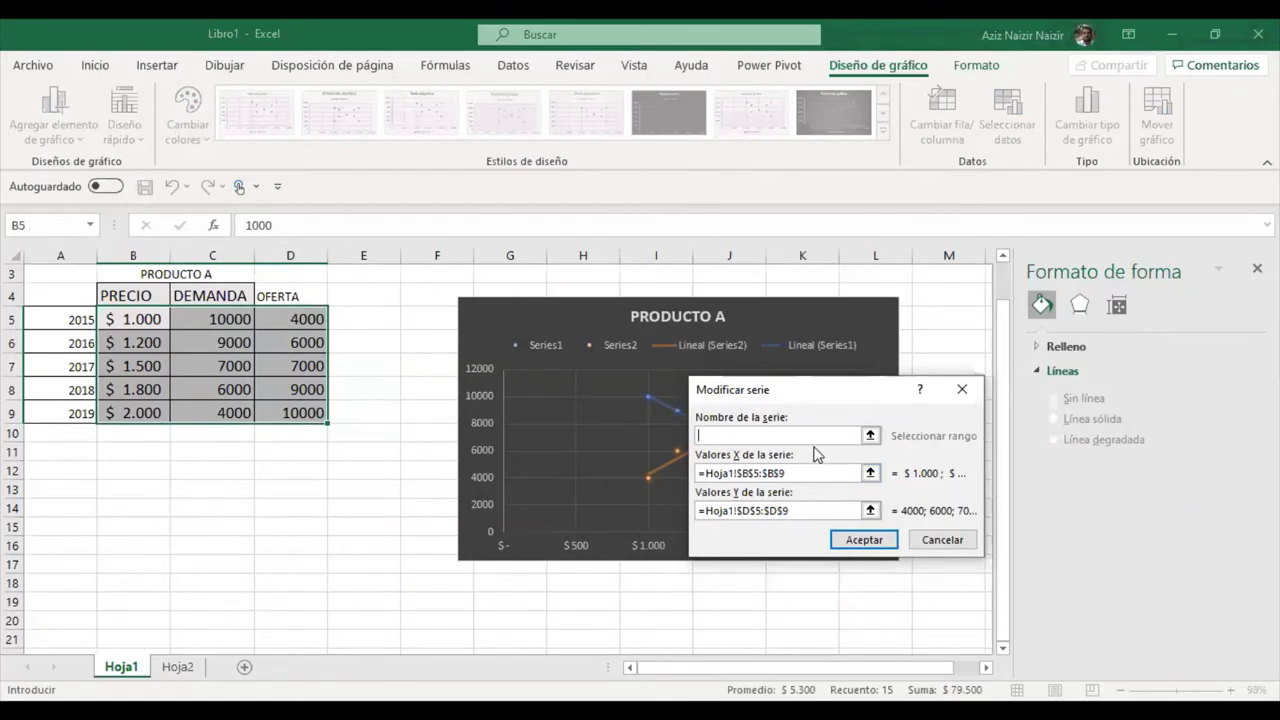
pyautogui.click(206, 293)
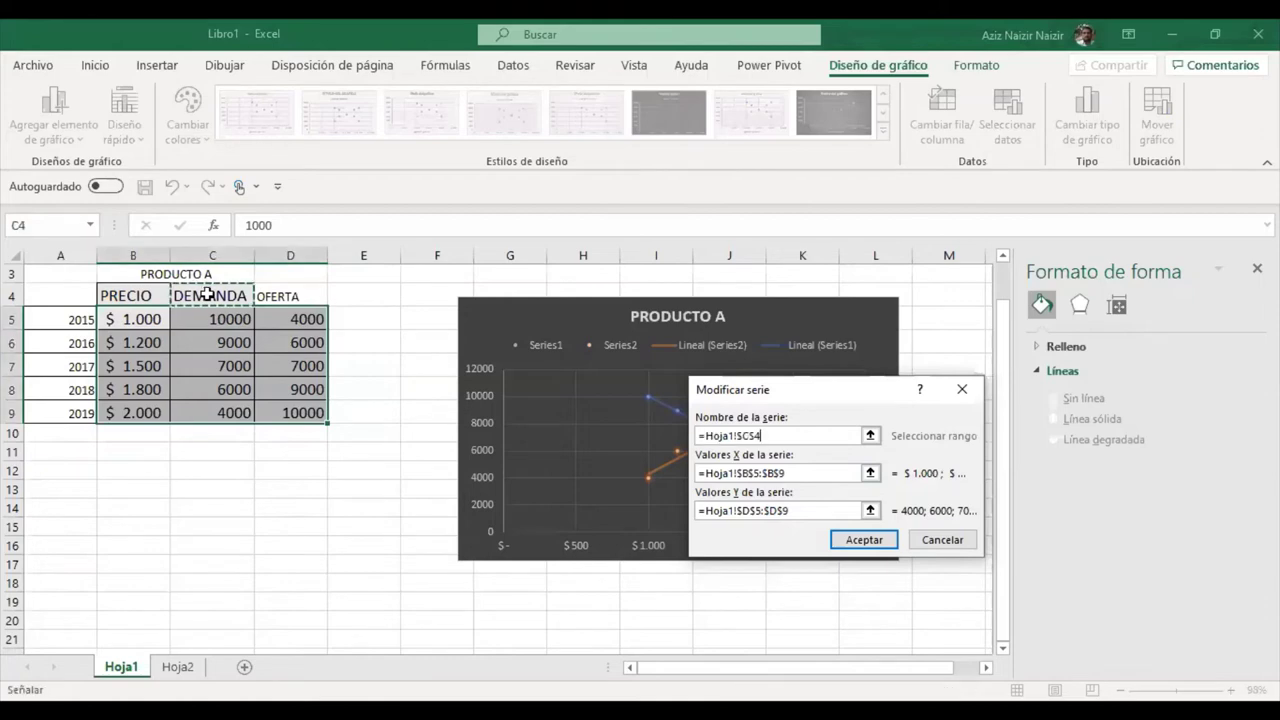
pyautogui.click(855, 545)
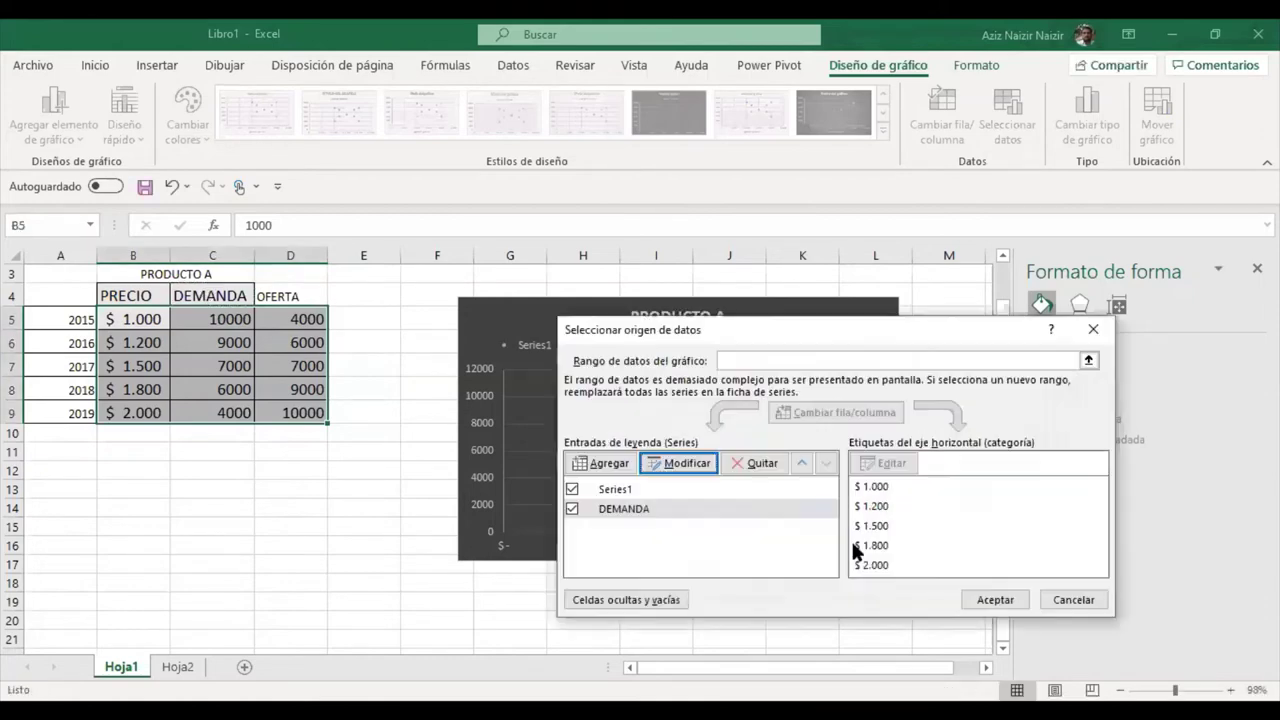
# - Set the name of Series1 to the OFERTA header cell D4 and apply the chart's data source changes
pyautogui.click(632, 495)
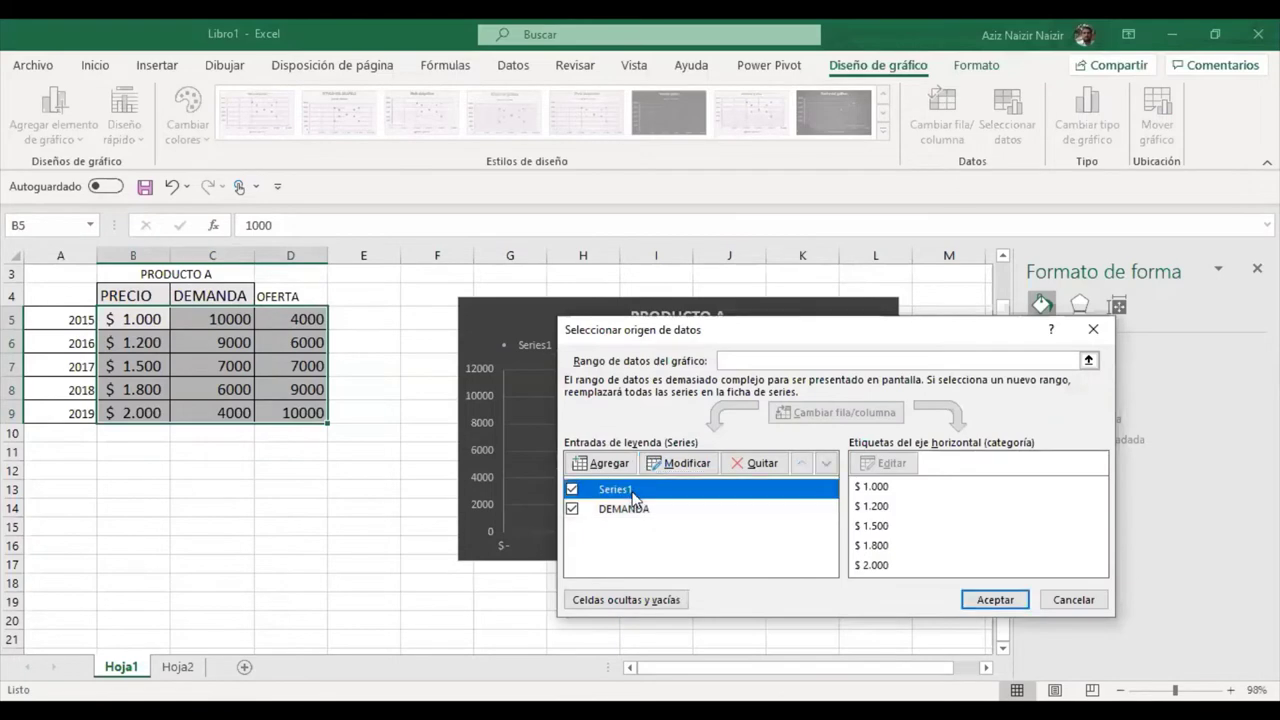
pyautogui.click(686, 464)
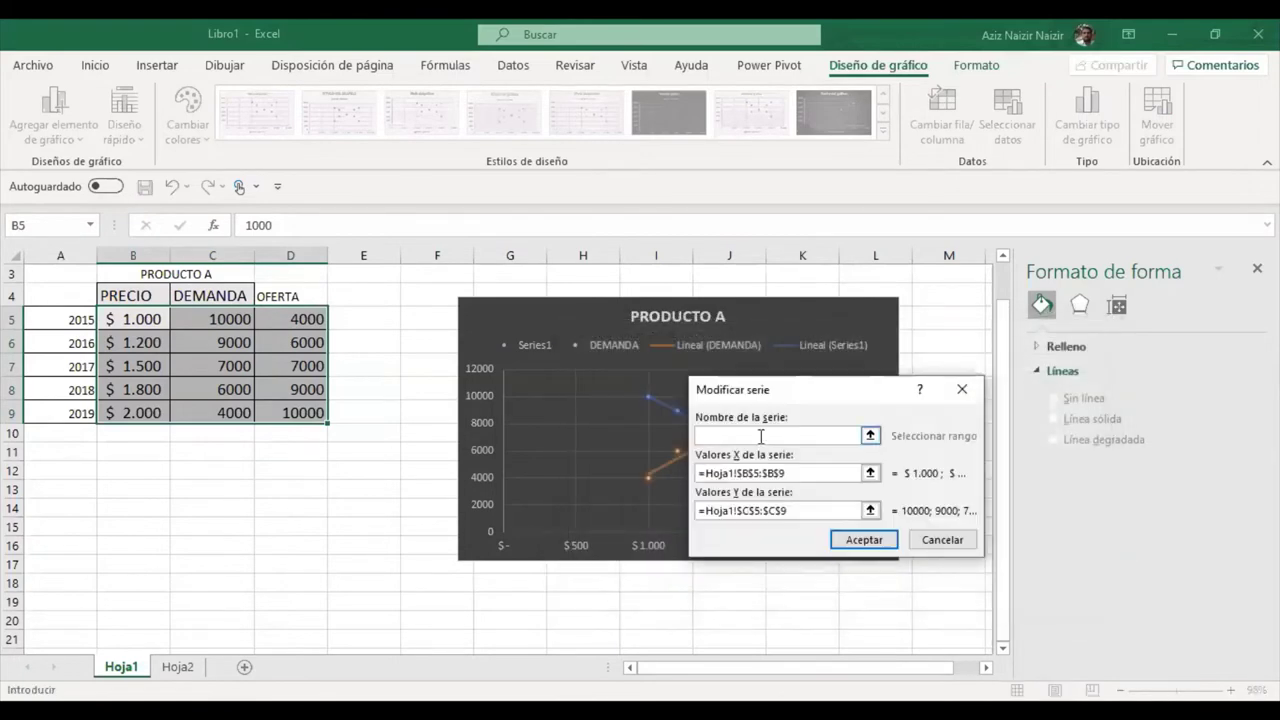
pyautogui.click(286, 295)
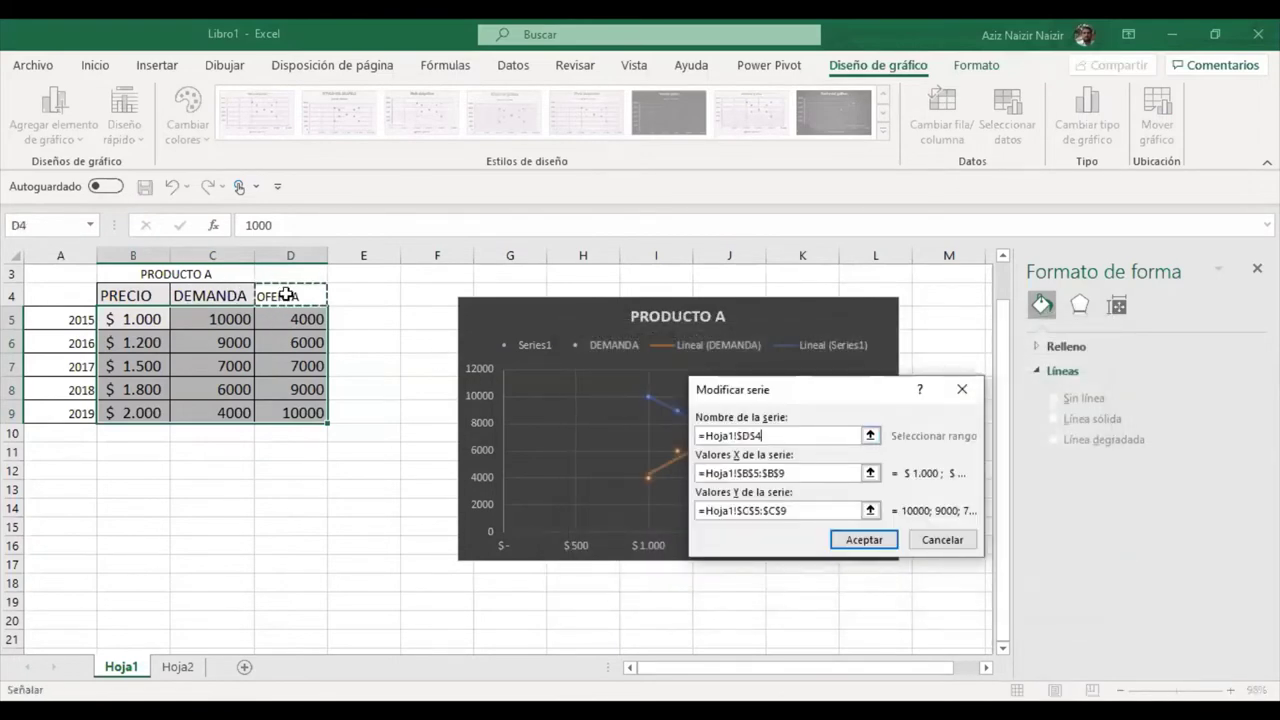
pyautogui.press('Return')
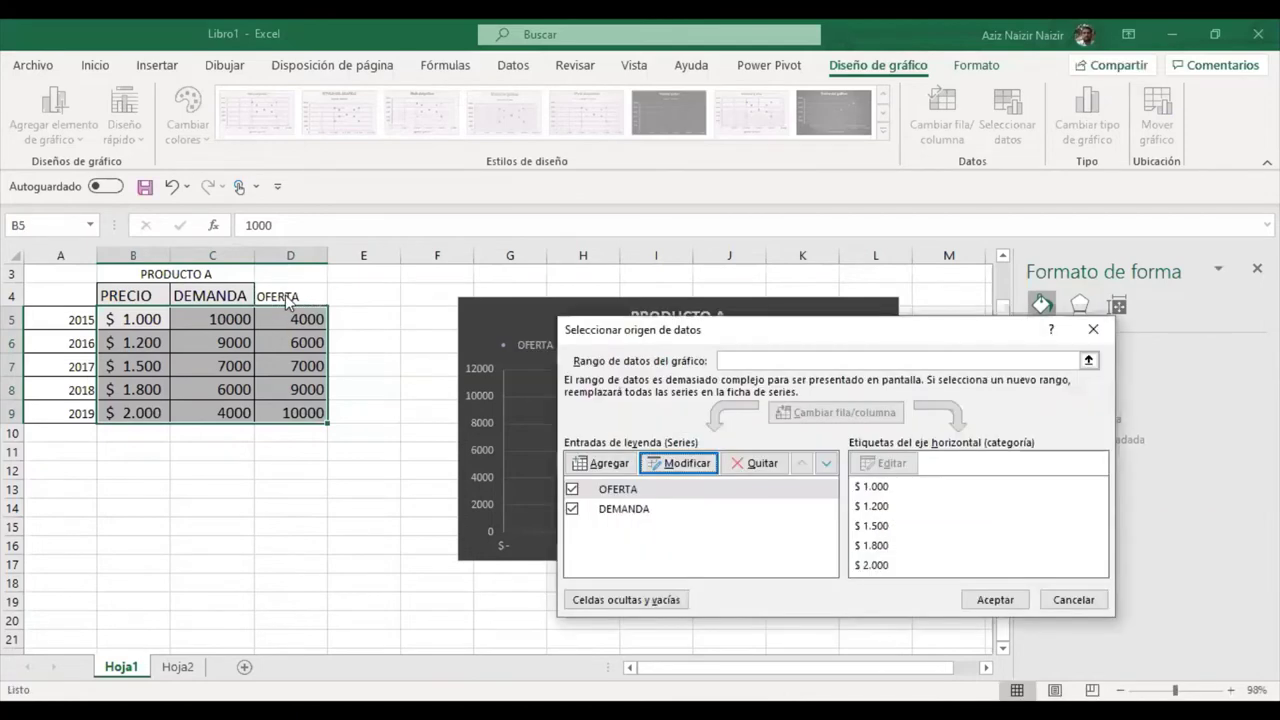
pyautogui.click(1015, 601)
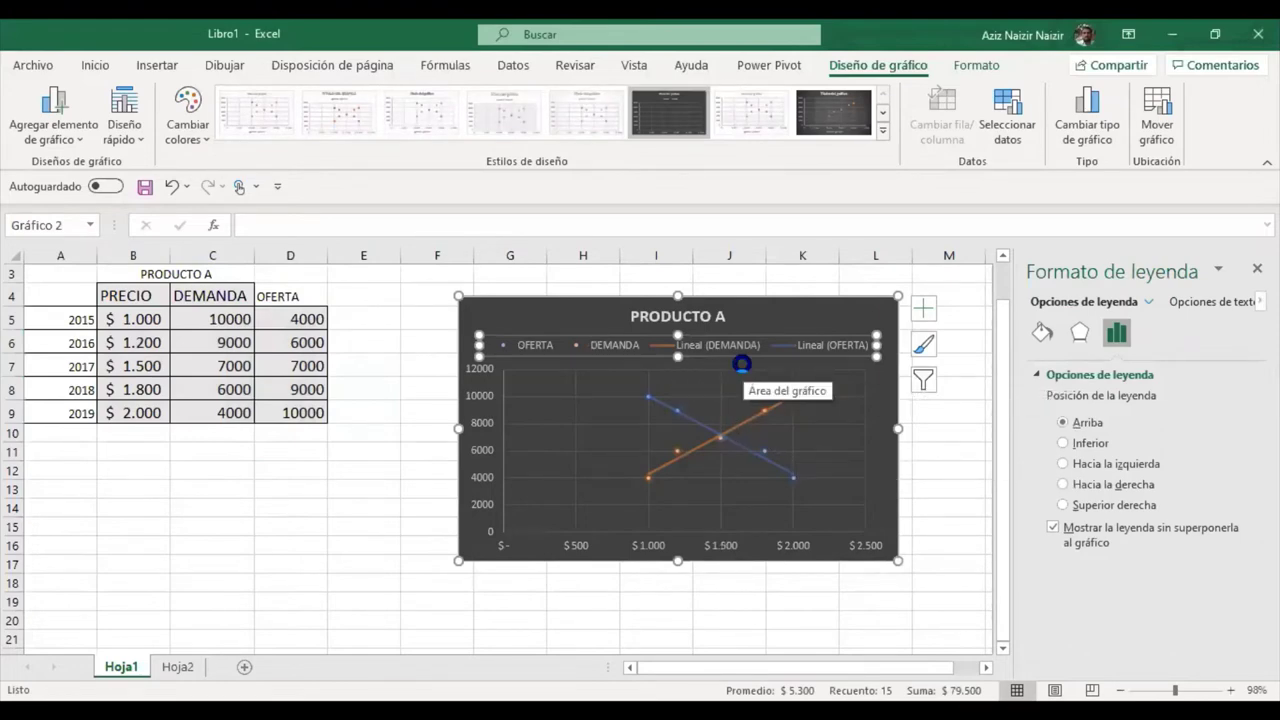
# - Undo the DEMANDA and OFERTA series naming in the scatter chart and select the chart
pyautogui.hotkey('ctrl', 'z')
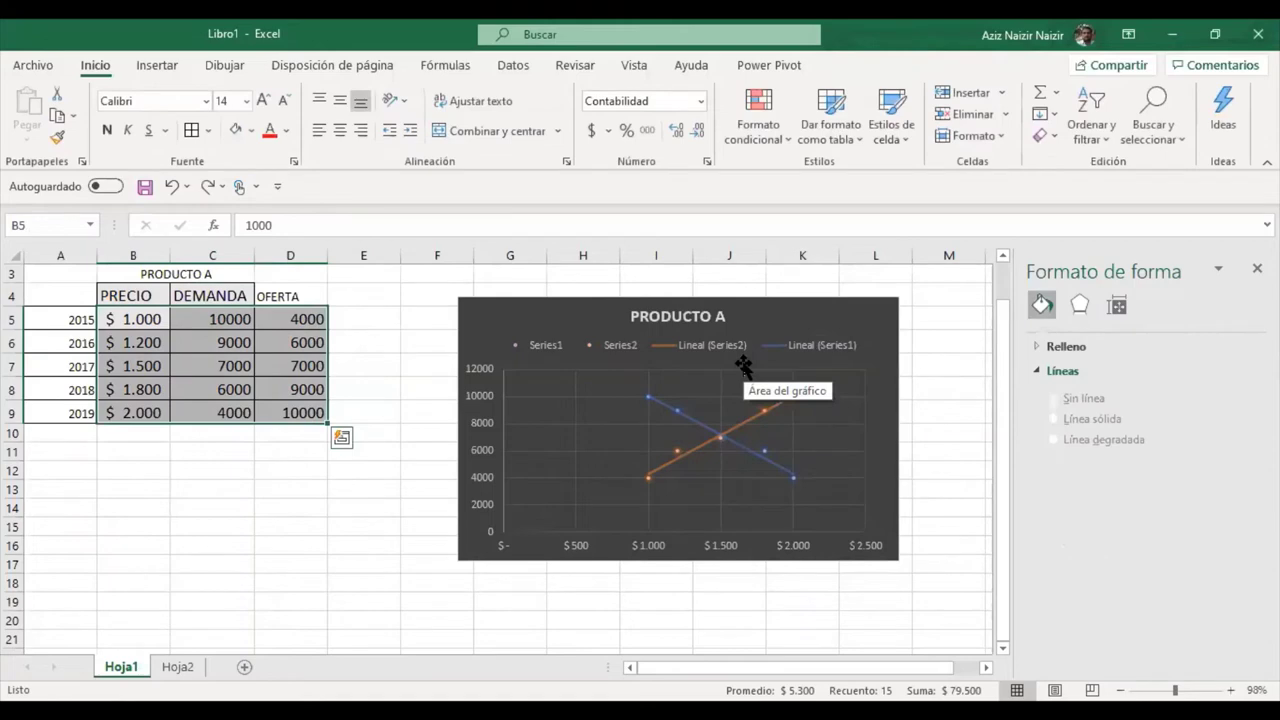
pyautogui.click(867, 409)
pyautogui.click(880, 376)
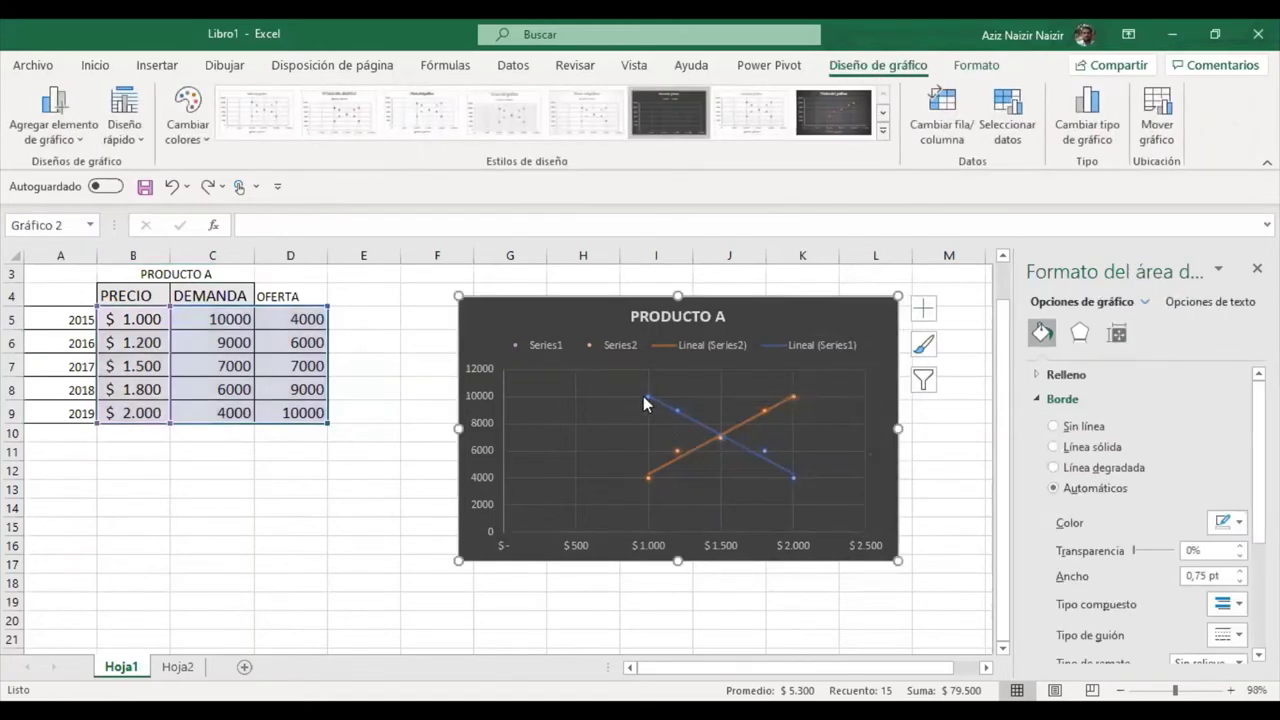
# - Examine the two trendlines and their crossing point against the demand values in C5:C9
pyautogui.click(781, 467)
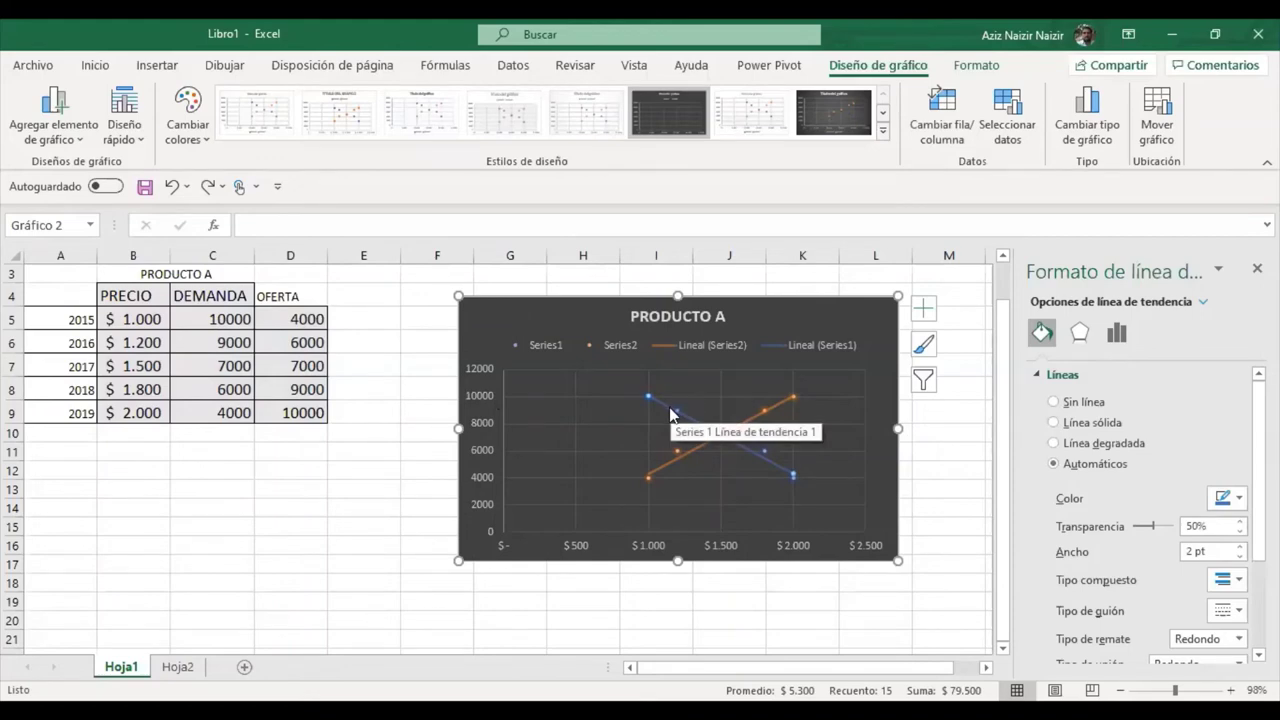
pyautogui.moveTo(223, 320); pyautogui.dragTo(224, 415)
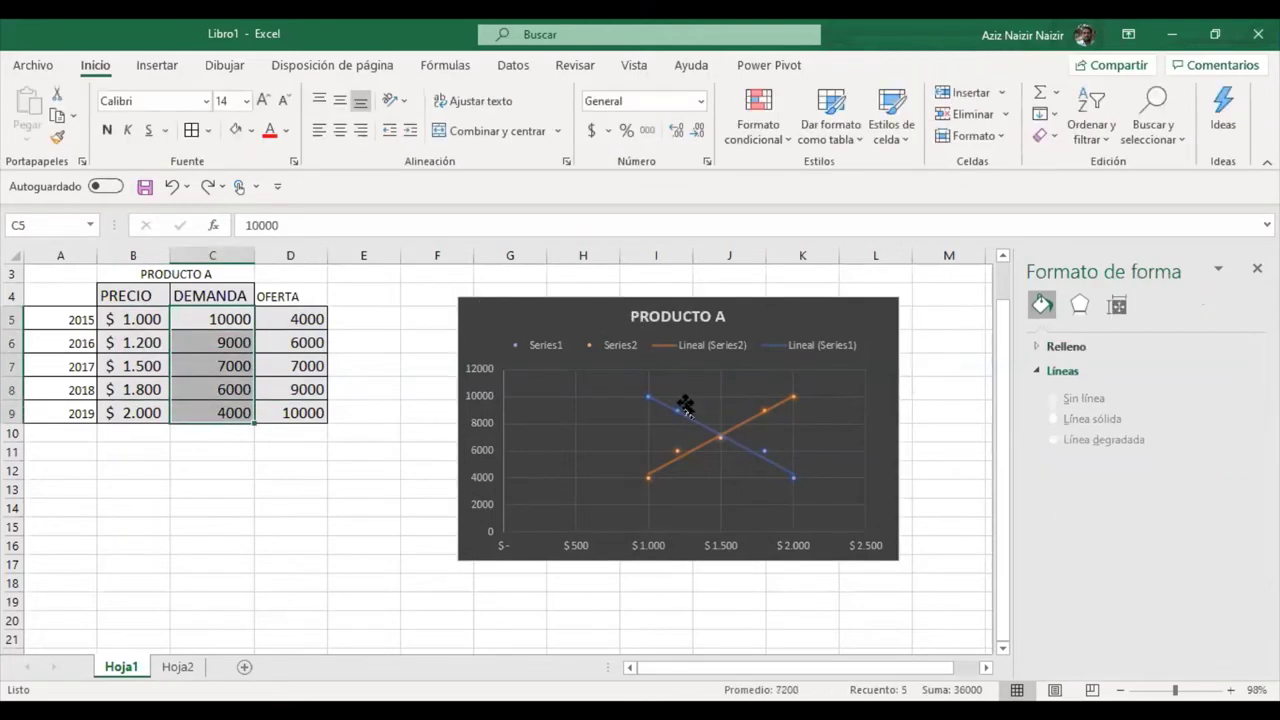
pyautogui.click(742, 430)
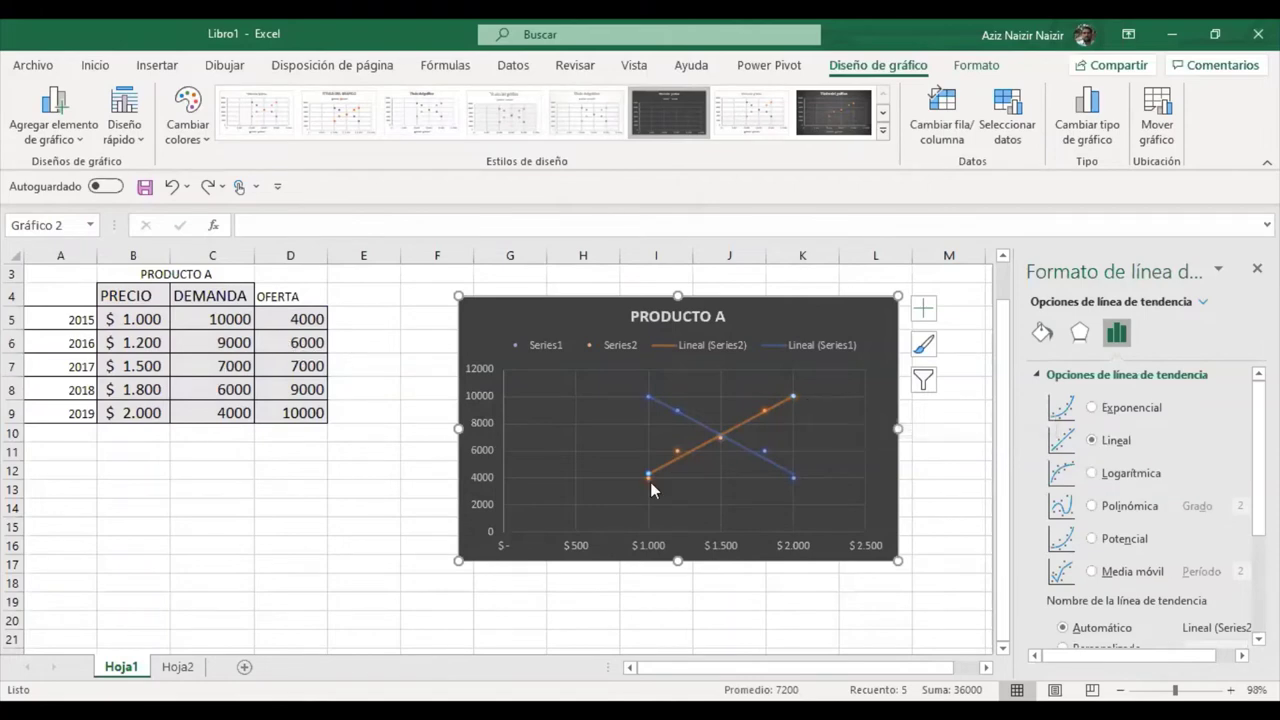
pyautogui.click(720, 439)
# - Fill the 2017 price, demand and supply cells B7:D7 with the standard yellow
pyautogui.click(145, 367)
pyautogui.moveTo(145, 367); pyautogui.dragTo(311, 366)
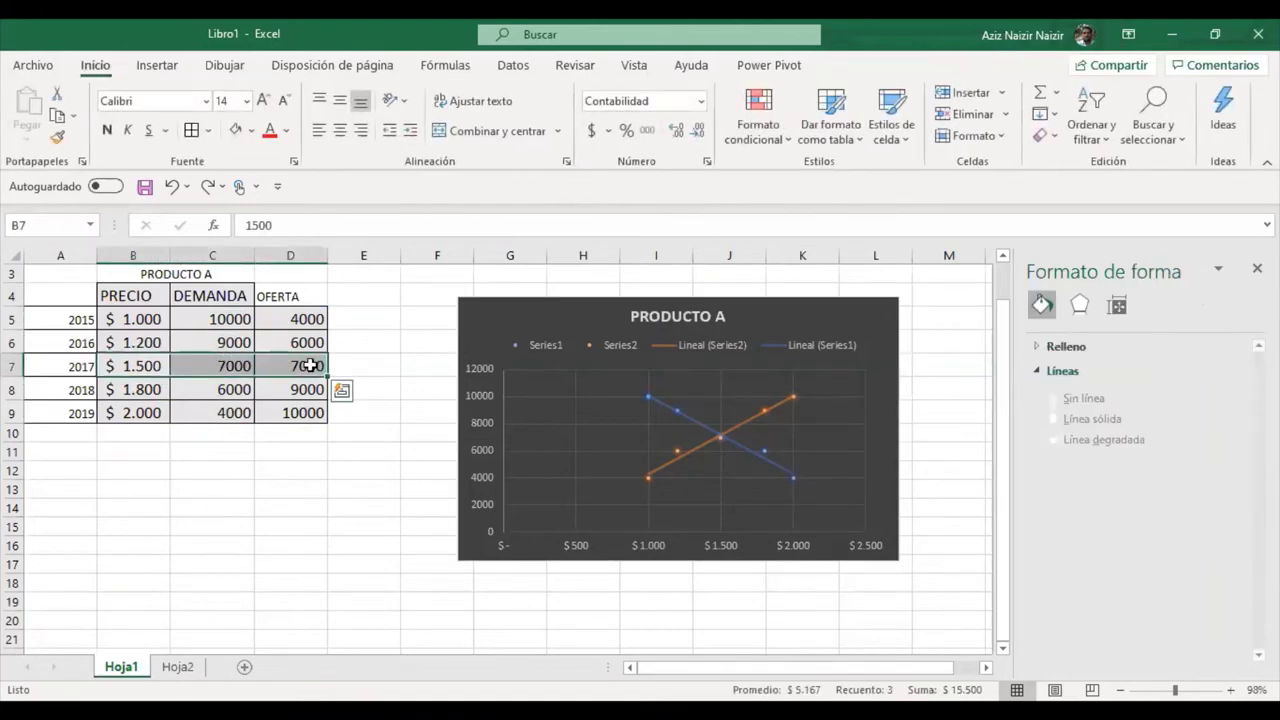
pyautogui.click(250, 135)
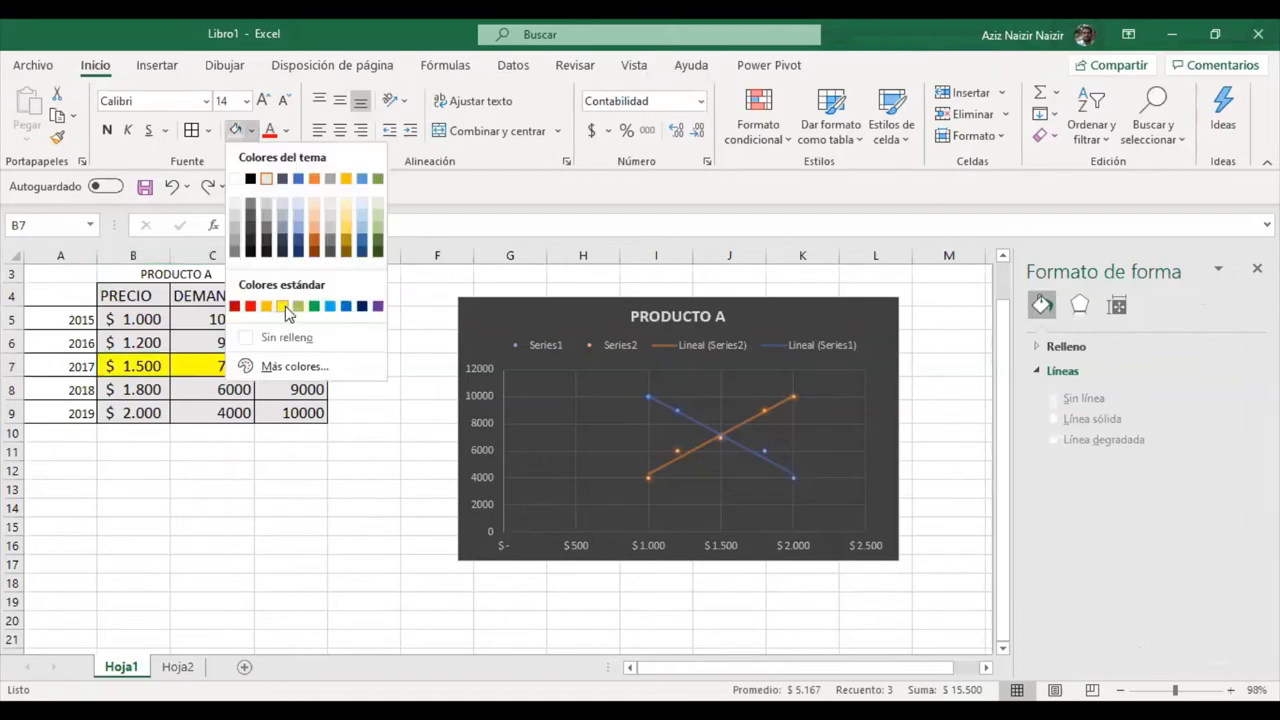
pyautogui.click(285, 307)
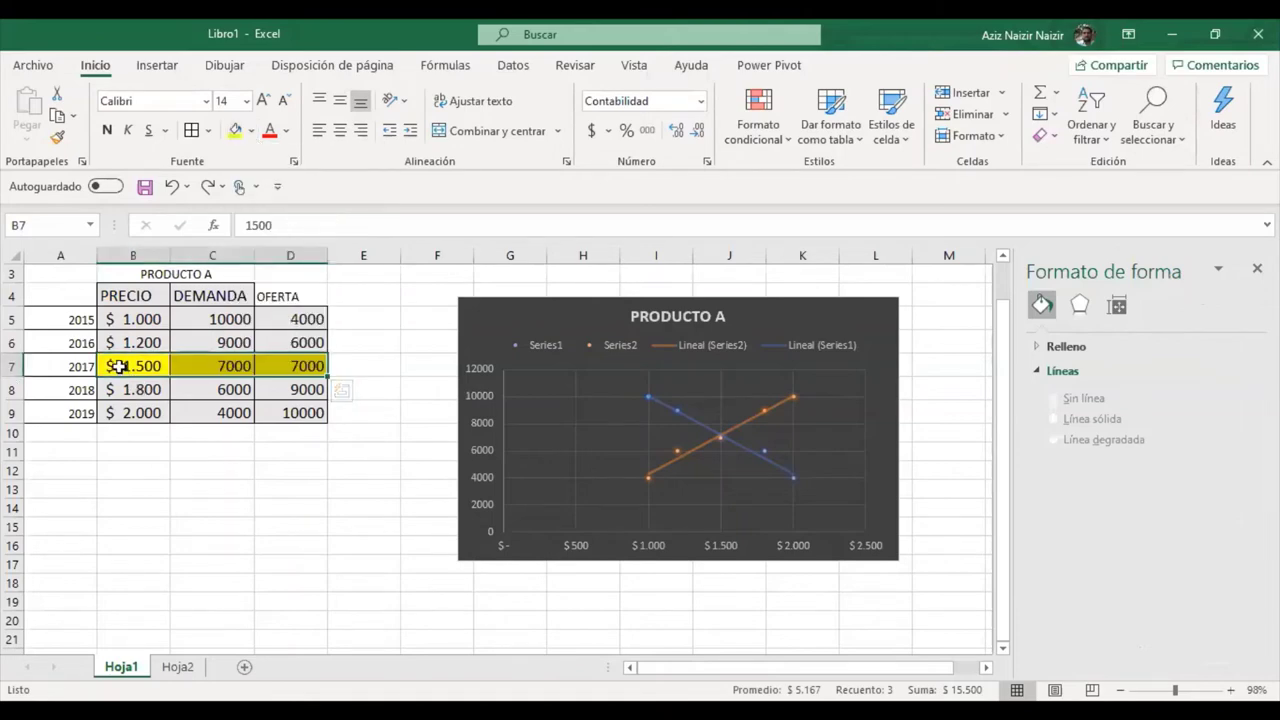
pyautogui.moveTo(141, 366); pyautogui.dragTo(318, 364)
# - Label the highlighted 2017 row by entering P E in cell E7
pyautogui.click(350, 367)
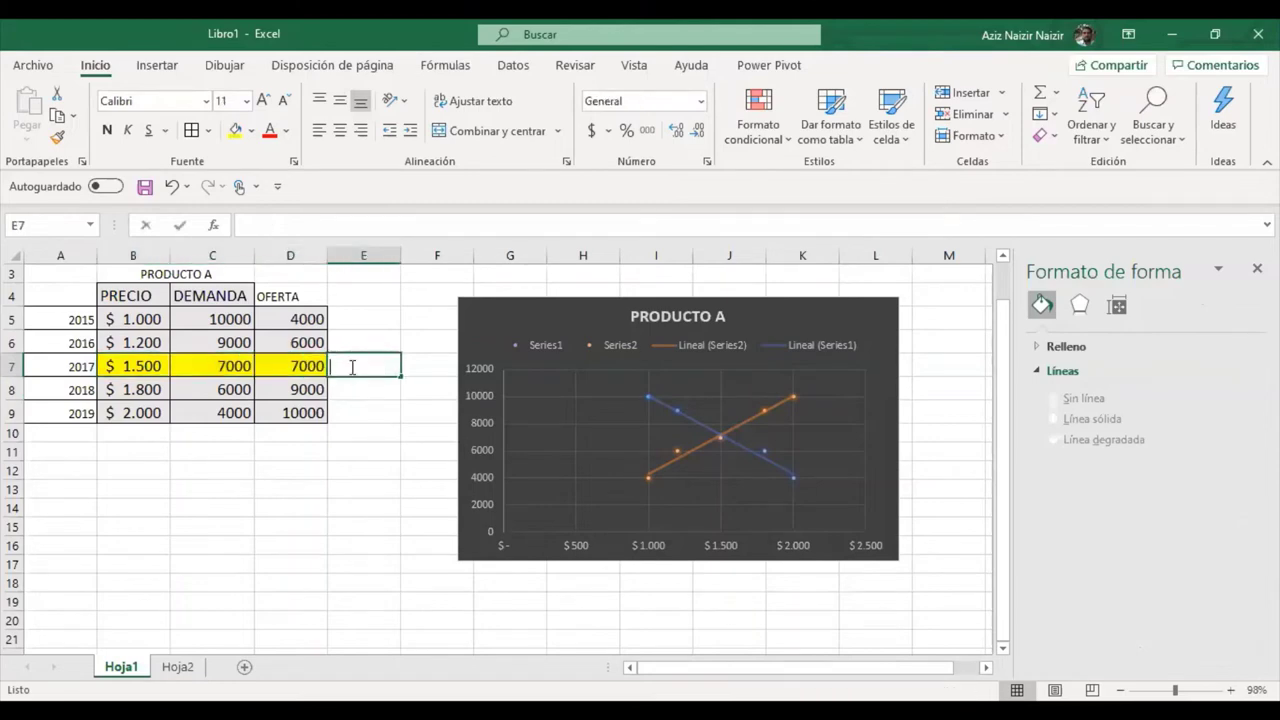
pyautogui.write('P=')
pyautogui.press('Return')
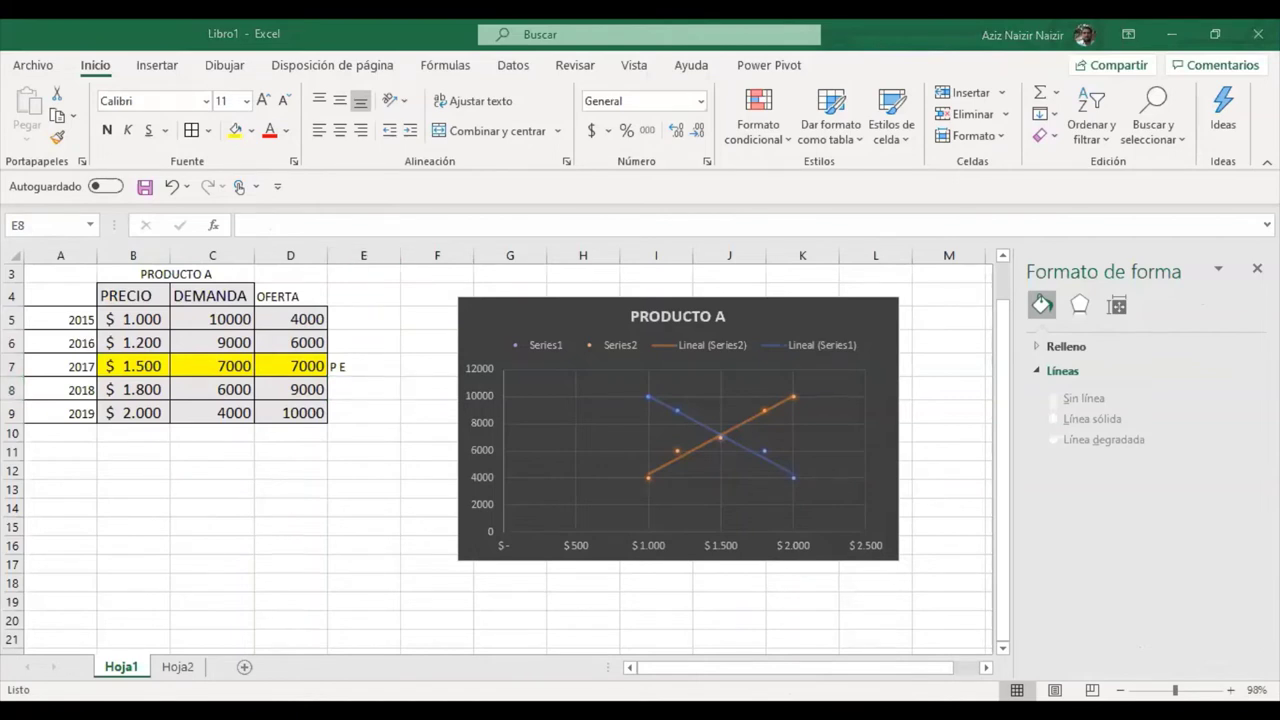
# - Switch to the TGM-AP04-EV03.pdf guide in the browser and review items 5 to 9 and the text that follows them
pyautogui.hotkey('alt', 'Tab')
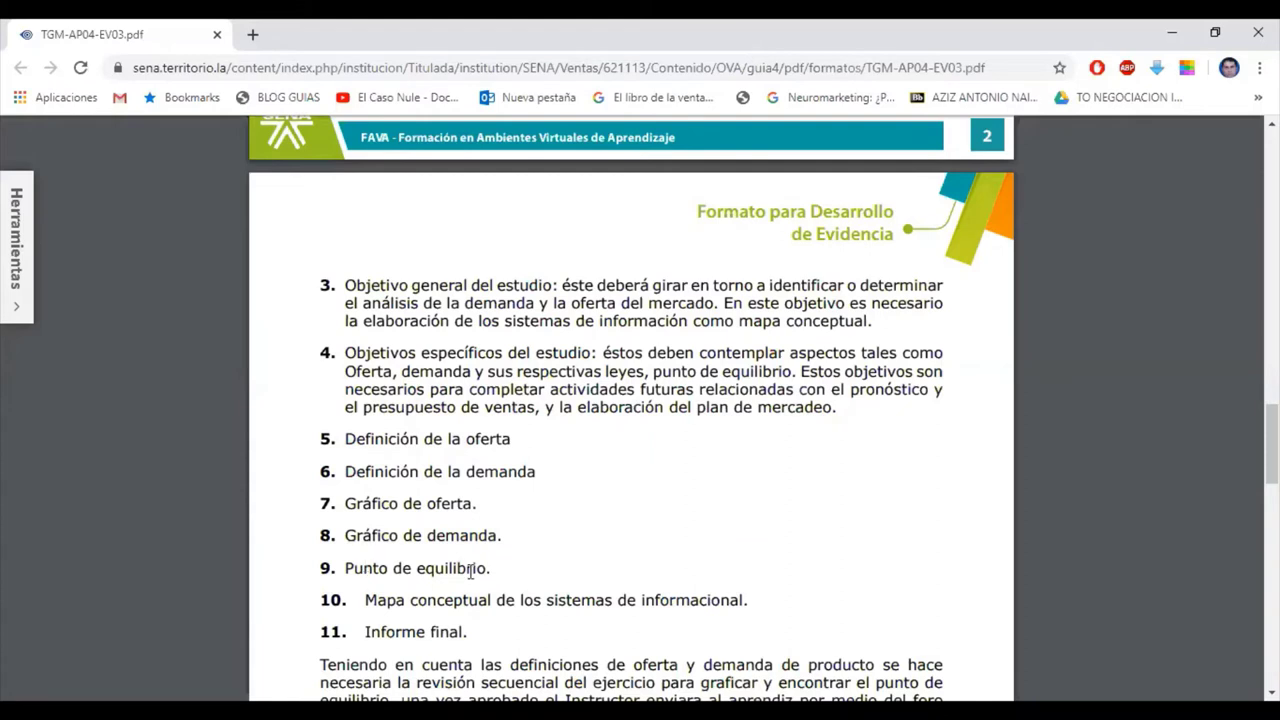
pyautogui.moveTo(345, 438); pyautogui.dragTo(503, 570)
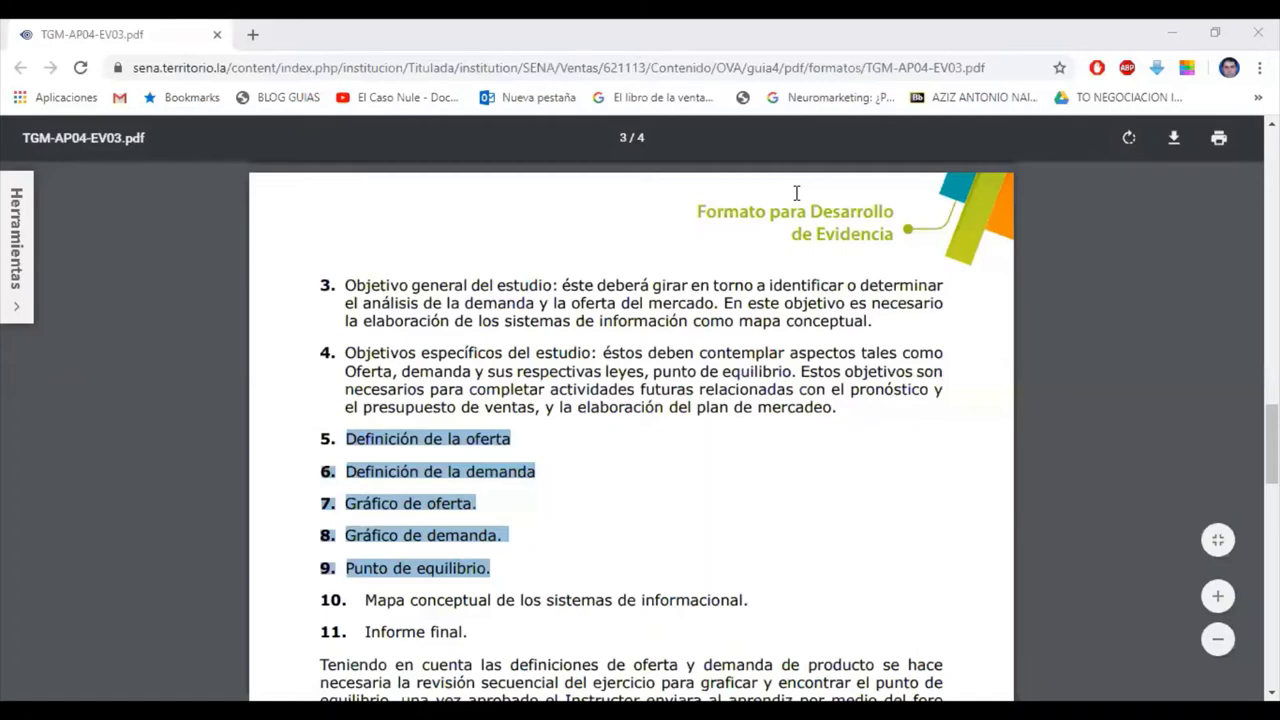
pyautogui.scroll(-3, 796, 192)
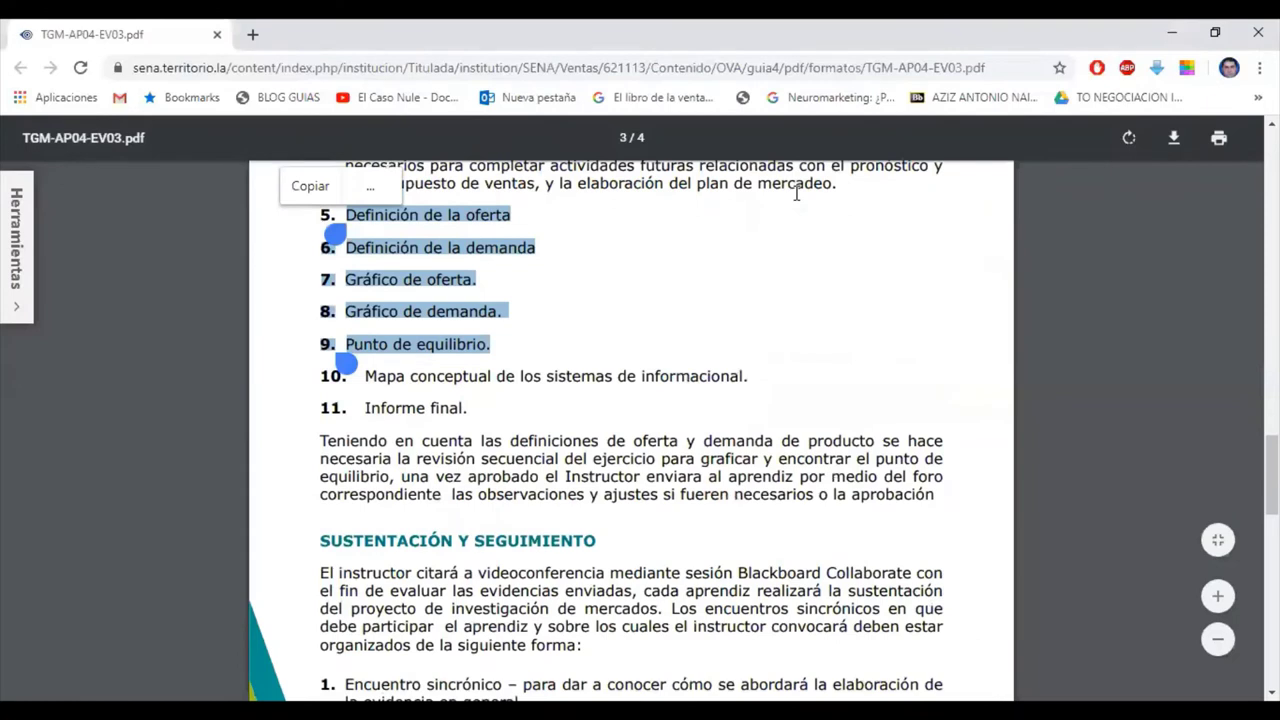
pyautogui.click(596, 350)
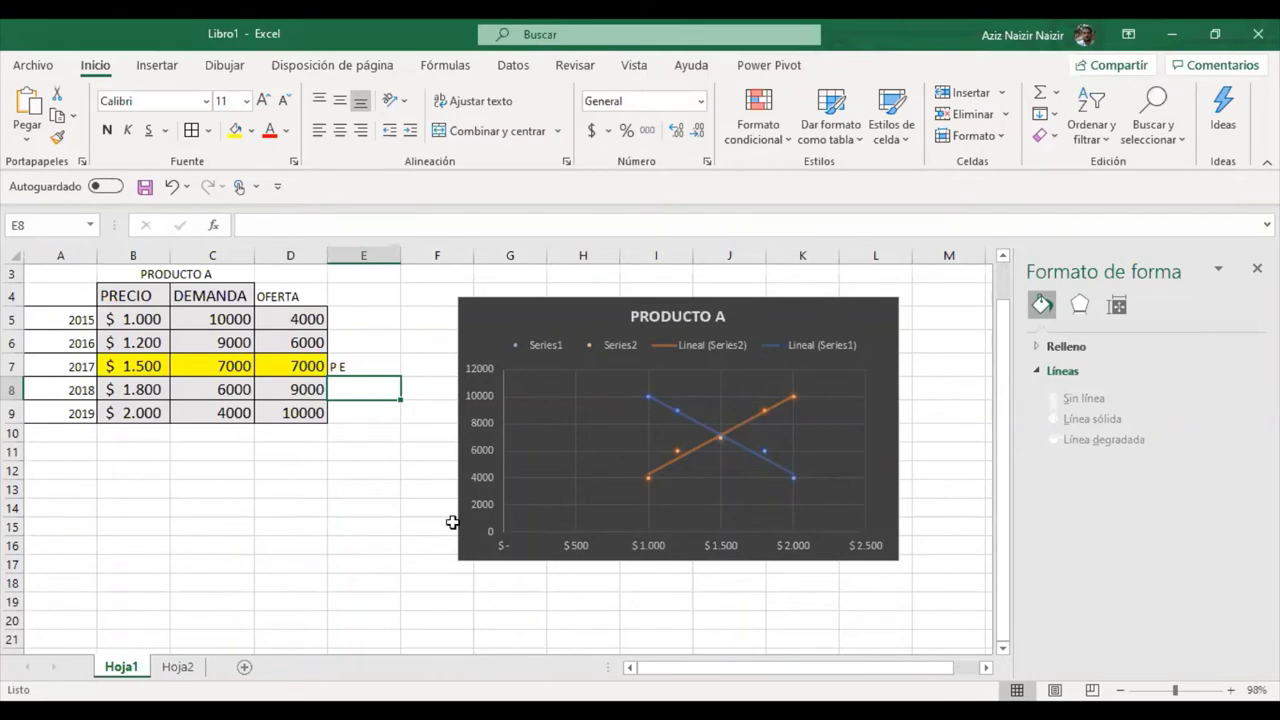
# - In Excel, compare demand and supply at the lowest price, the highest price and the highlighted 2017 row
pyautogui.click(232, 326)
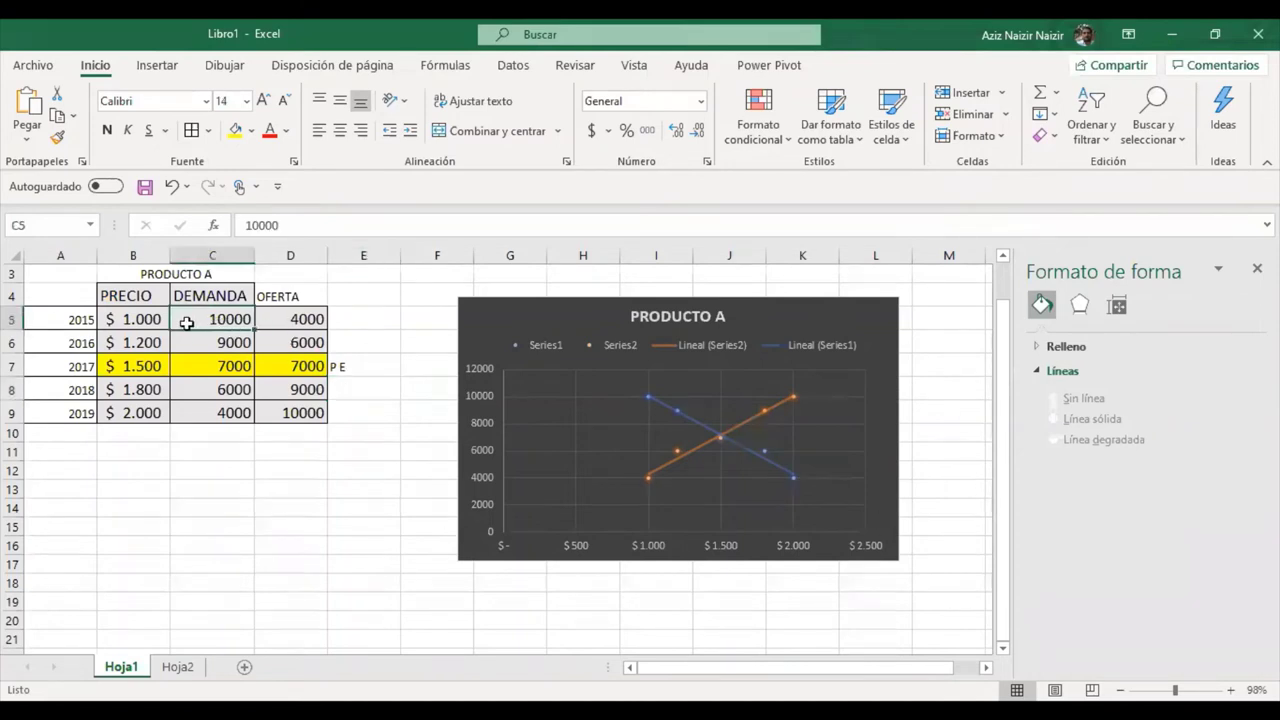
pyautogui.click(160, 320)
pyautogui.click(213, 321)
pyautogui.click(305, 318)
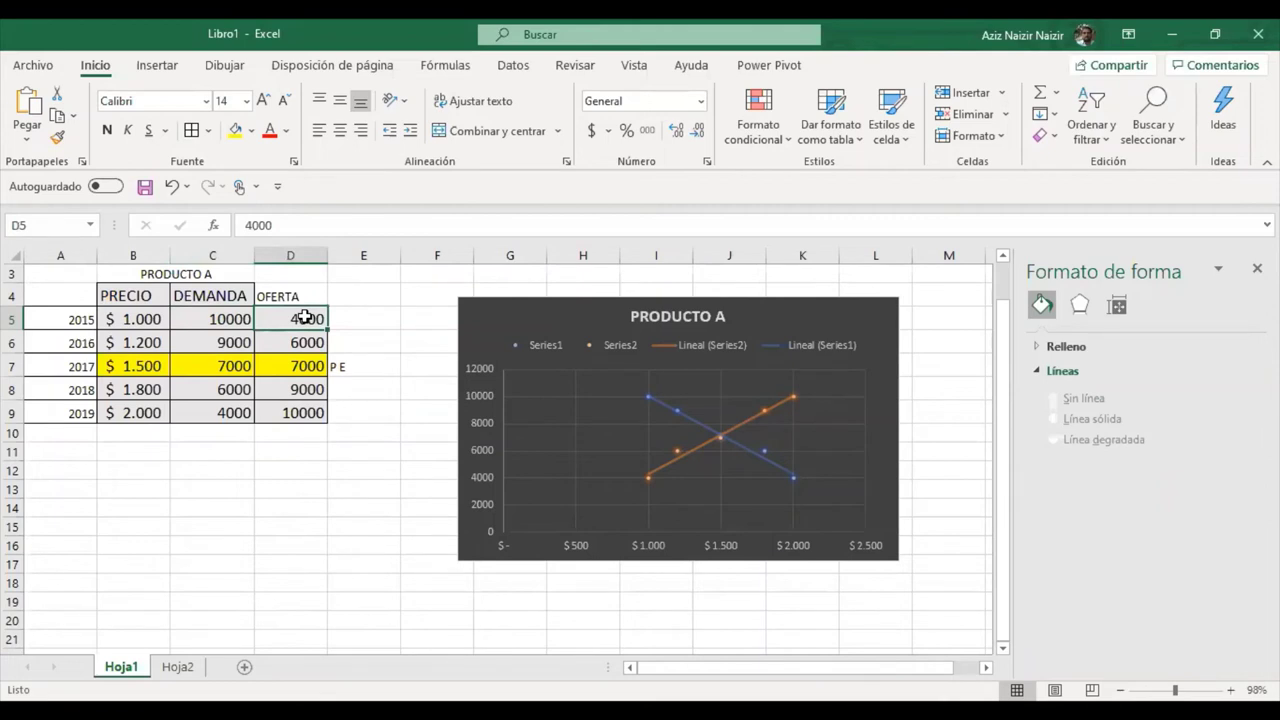
pyautogui.click(143, 412)
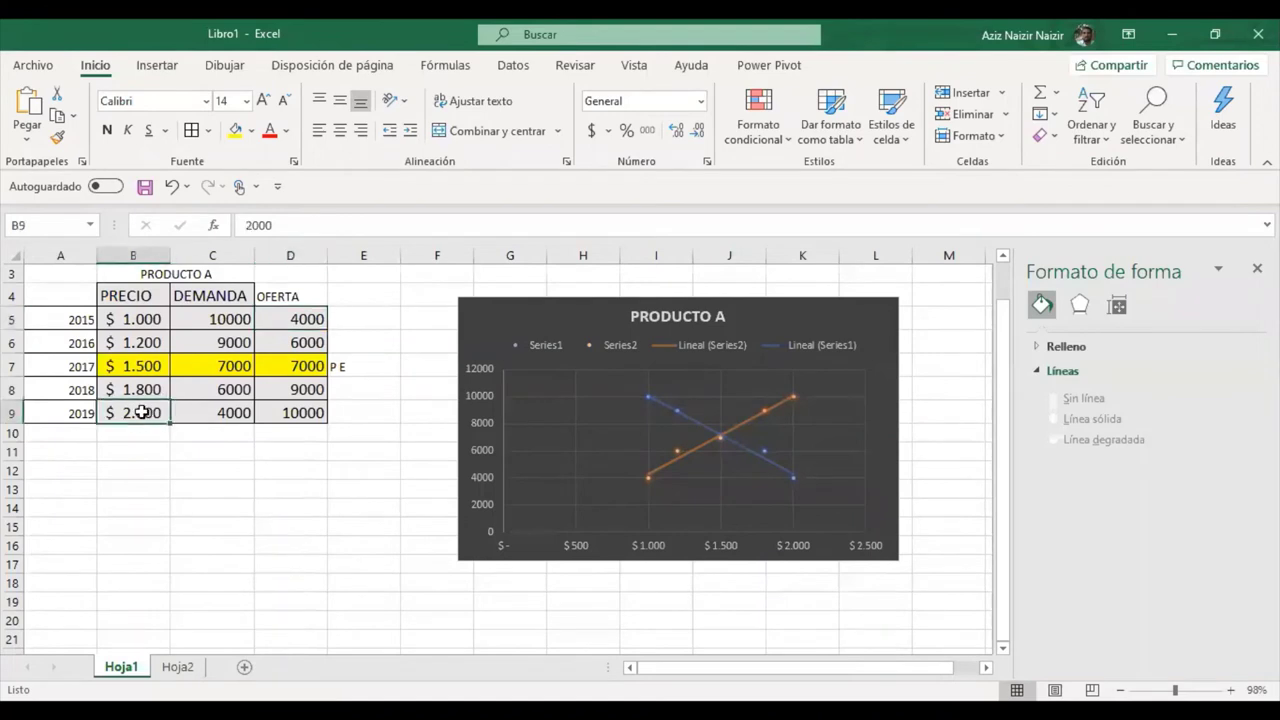
pyautogui.click(300, 412)
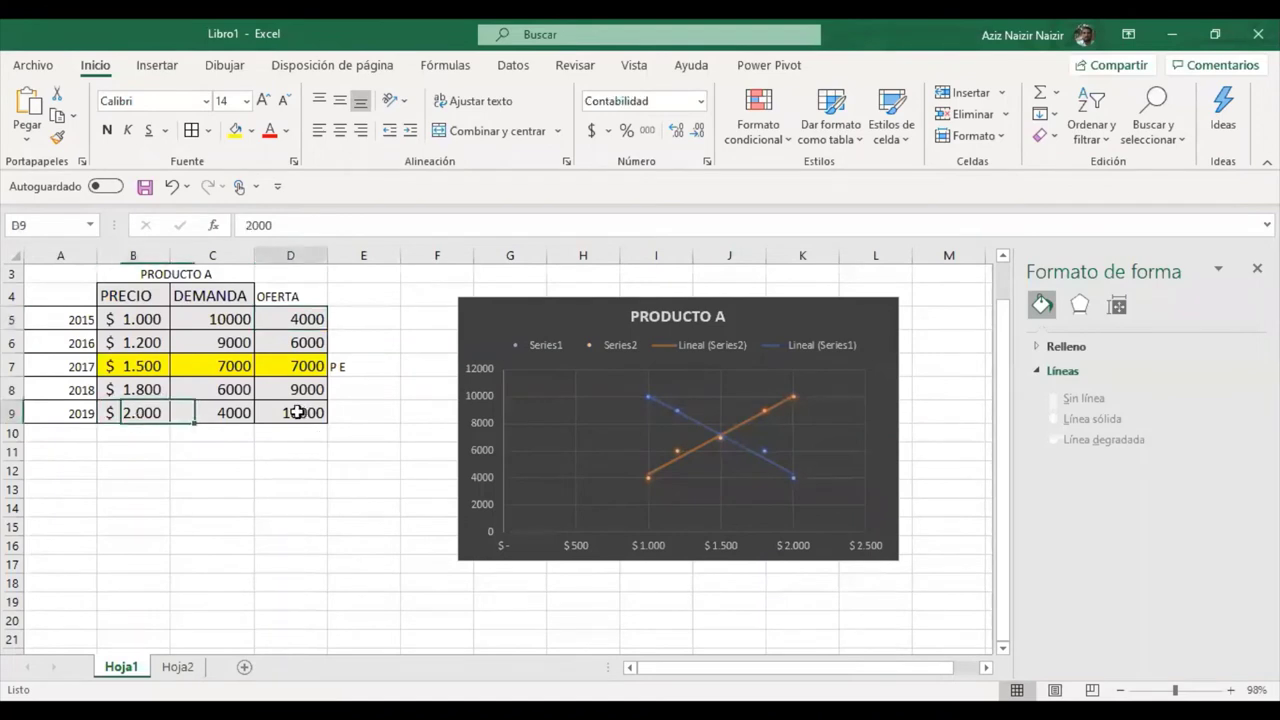
pyautogui.click(127, 414)
pyautogui.click(221, 413)
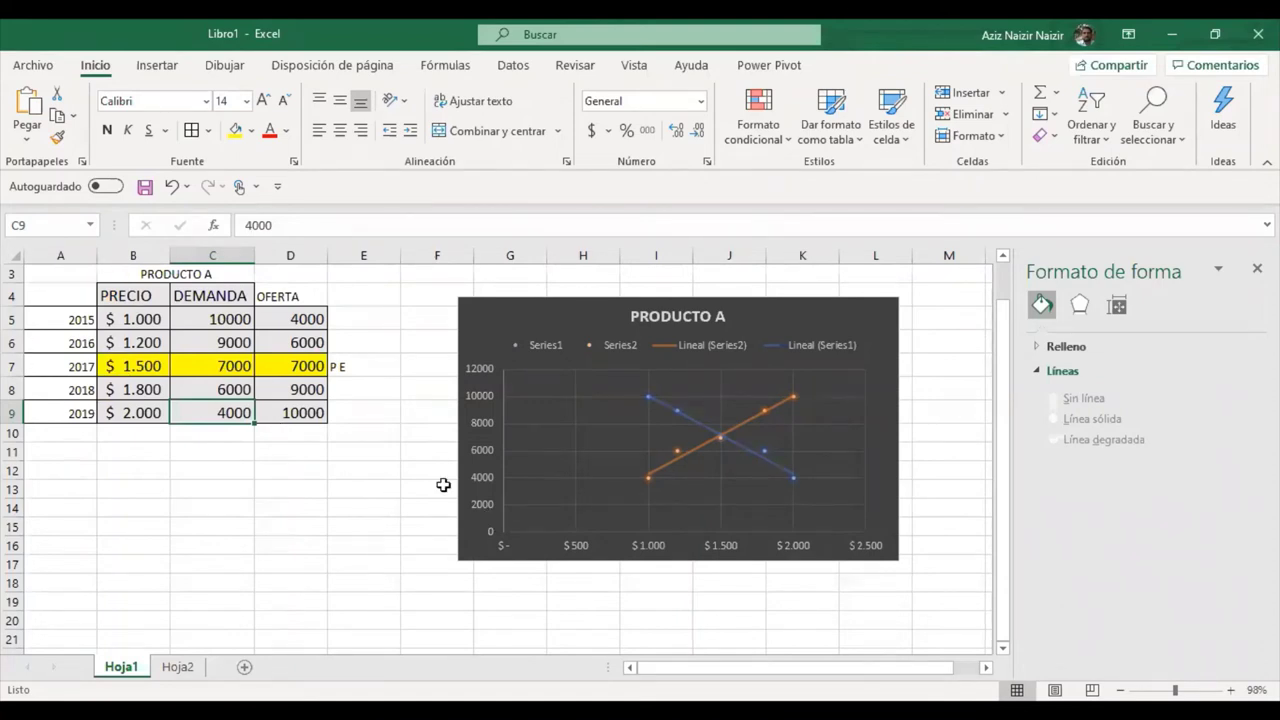
pyautogui.moveTo(133, 368); pyautogui.dragTo(309, 366)
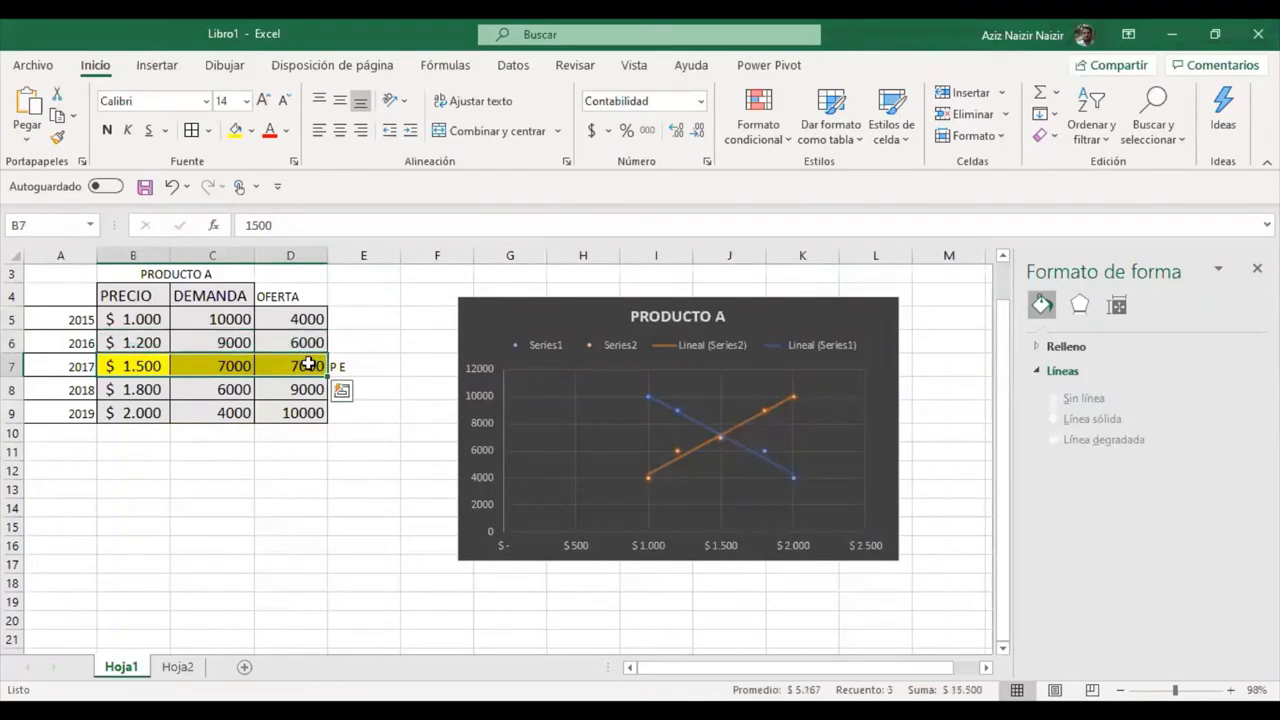
pyautogui.click(215, 366)
pyautogui.click(142, 368)
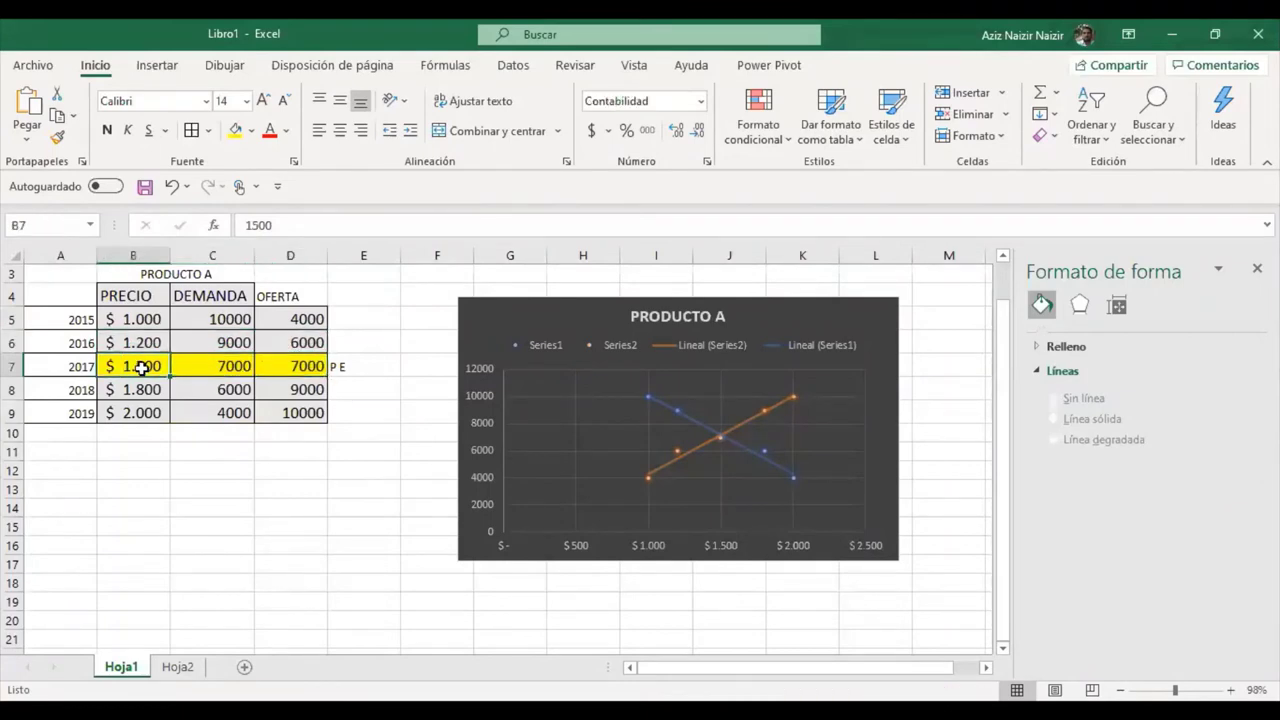
# - Delete column A, which holds the years, from the PRODUCTO A table
pyautogui.click(71, 256)
pyautogui.rightClick(72, 259)
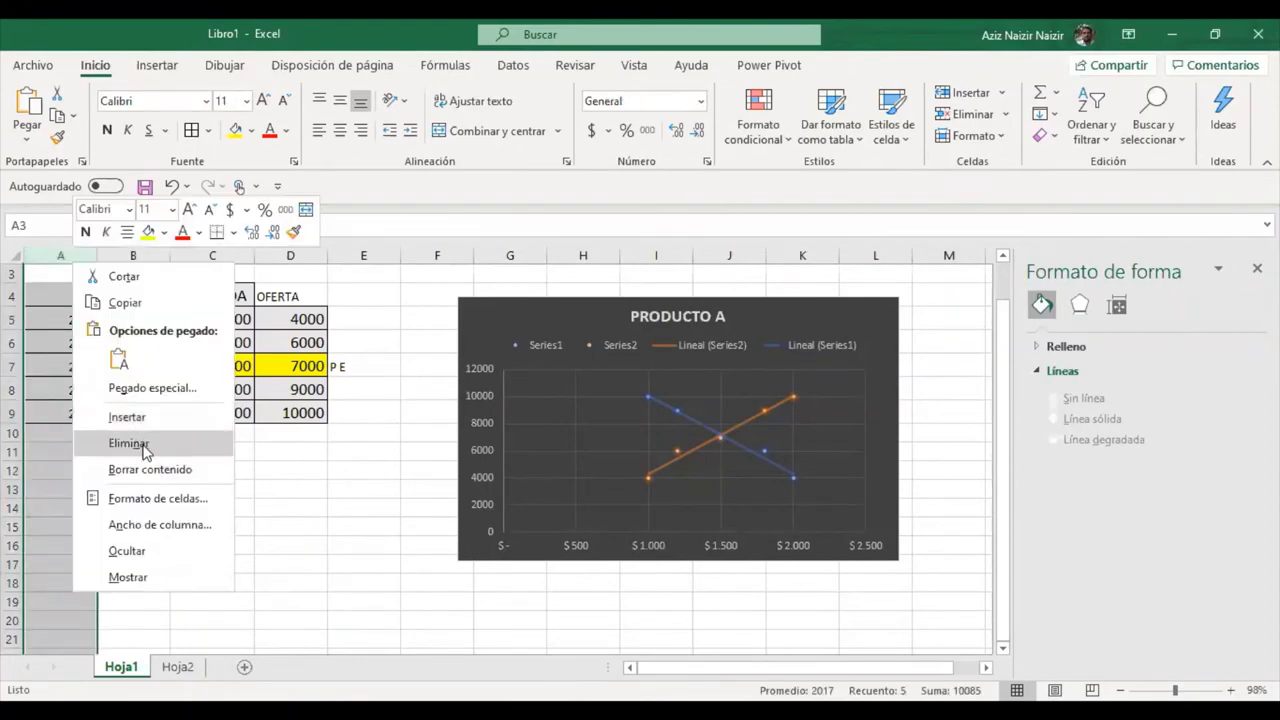
pyautogui.click(143, 445)
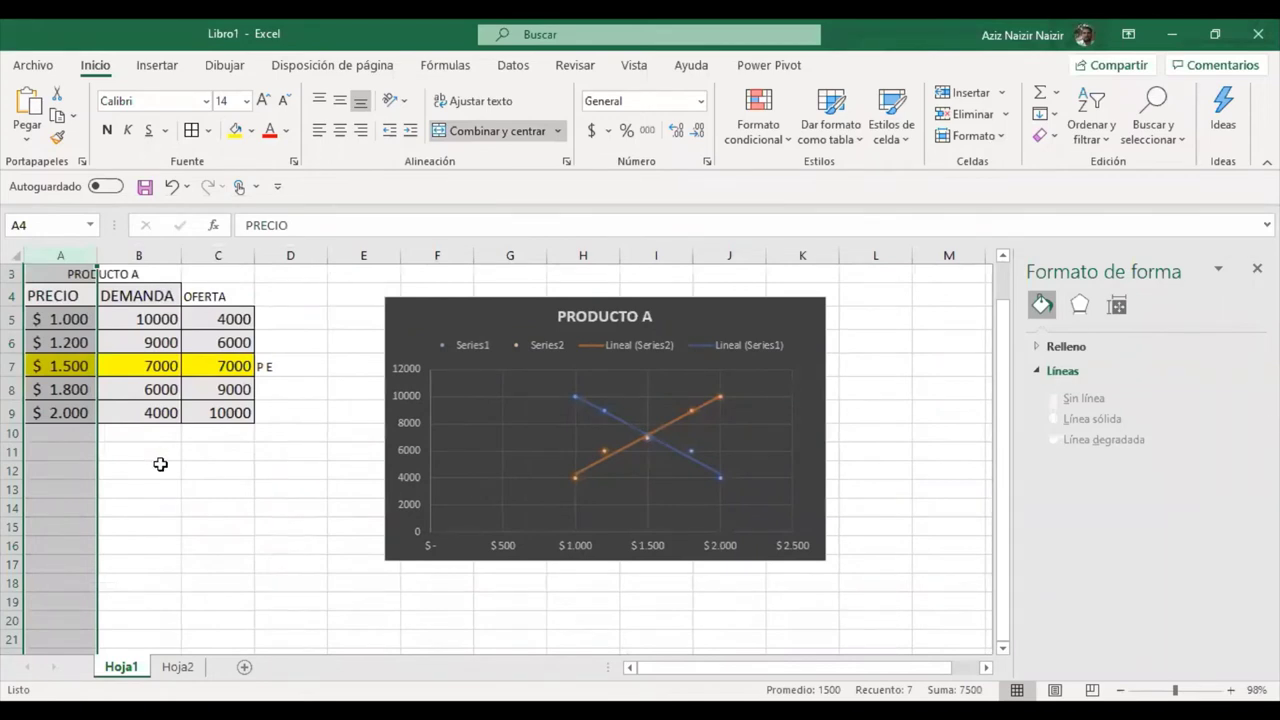
pyautogui.moveTo(79, 366)
pyautogui.mouseDown()
pyautogui.moveTo(218, 366)
pyautogui.moveTo(102, 366)
pyautogui.mouseUp()
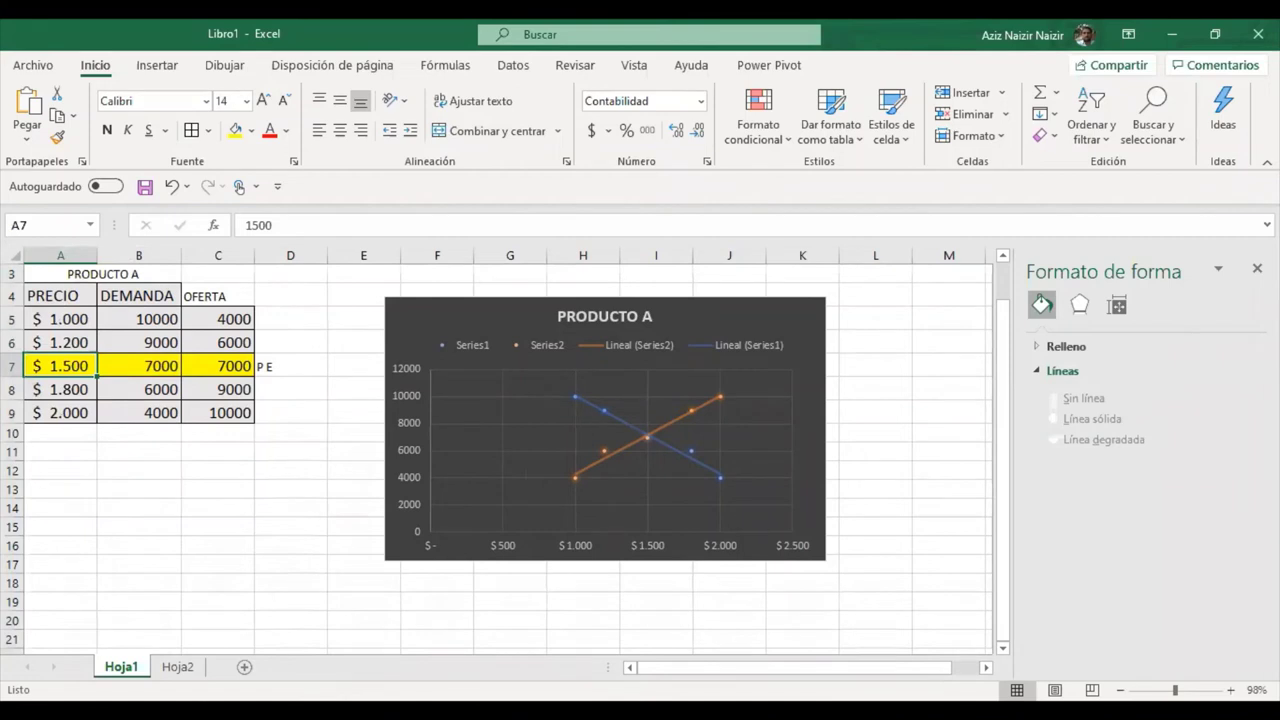
# - On sheet Hoja2, enter the headers EDAD, PODER AD, GENERO and CULTURA across cells B3:E3
pyautogui.click(177, 666)
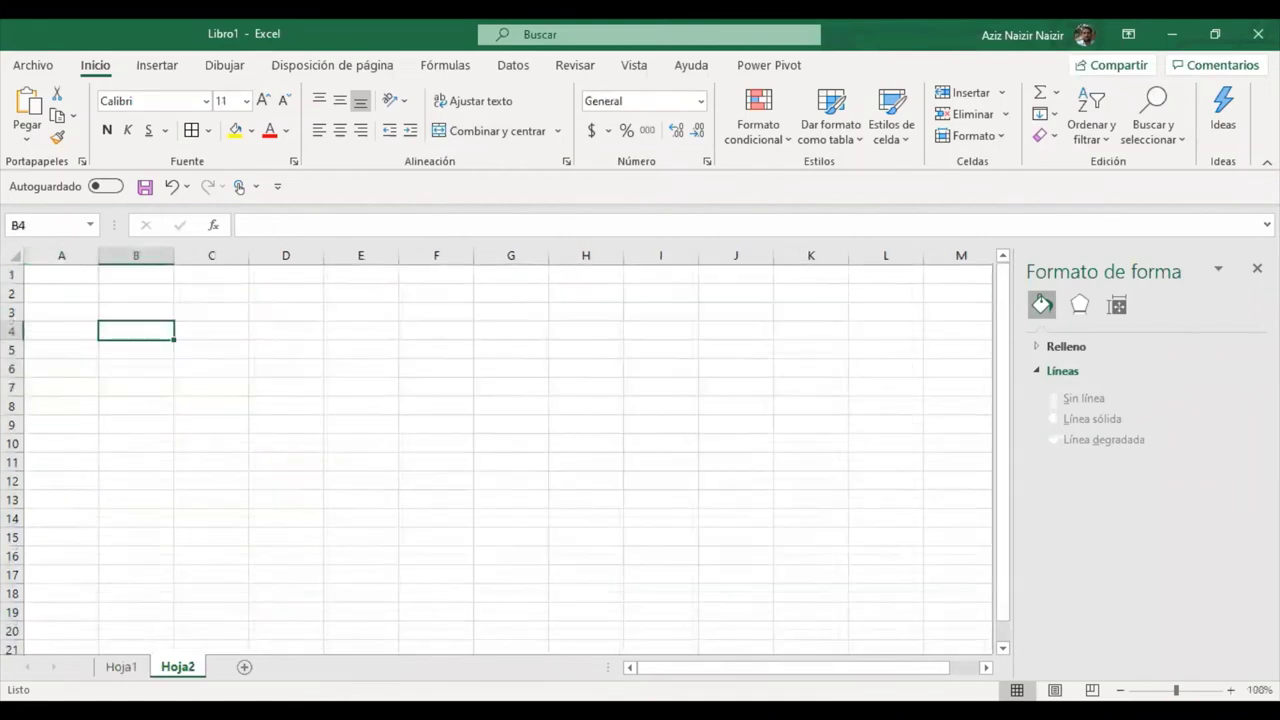
pyautogui.click(153, 314)
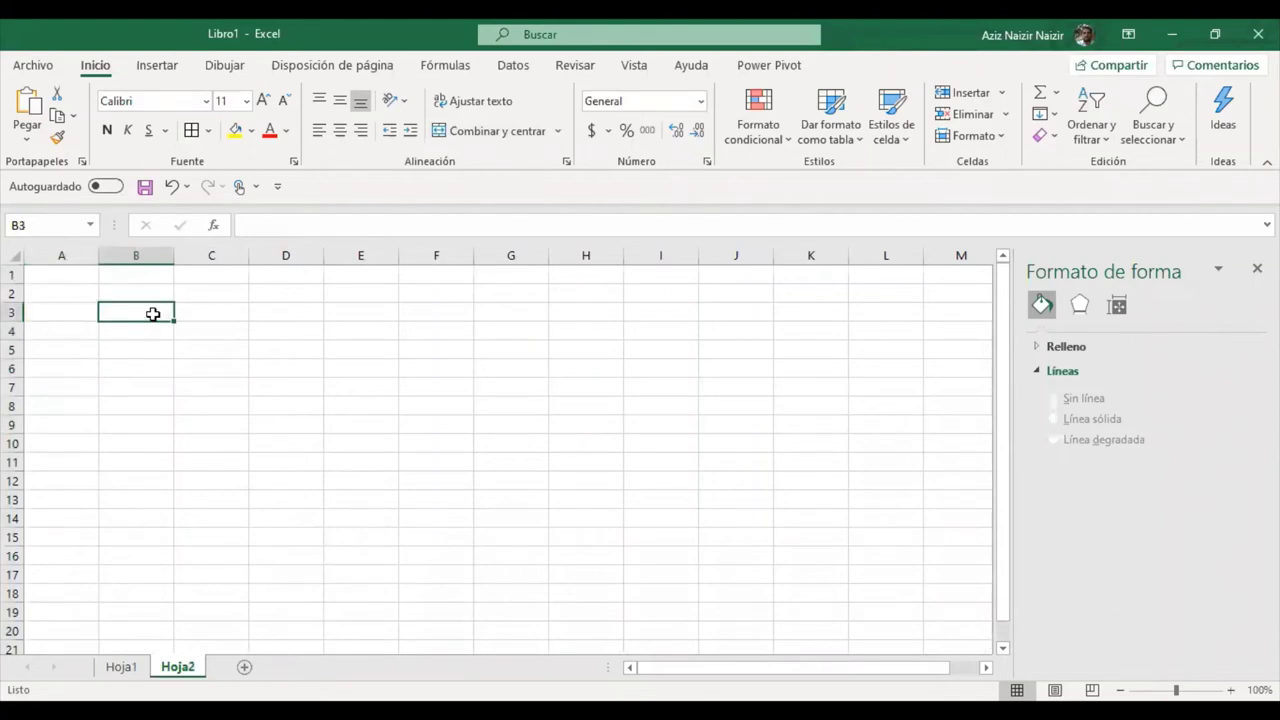
pyautogui.write('EDAD')
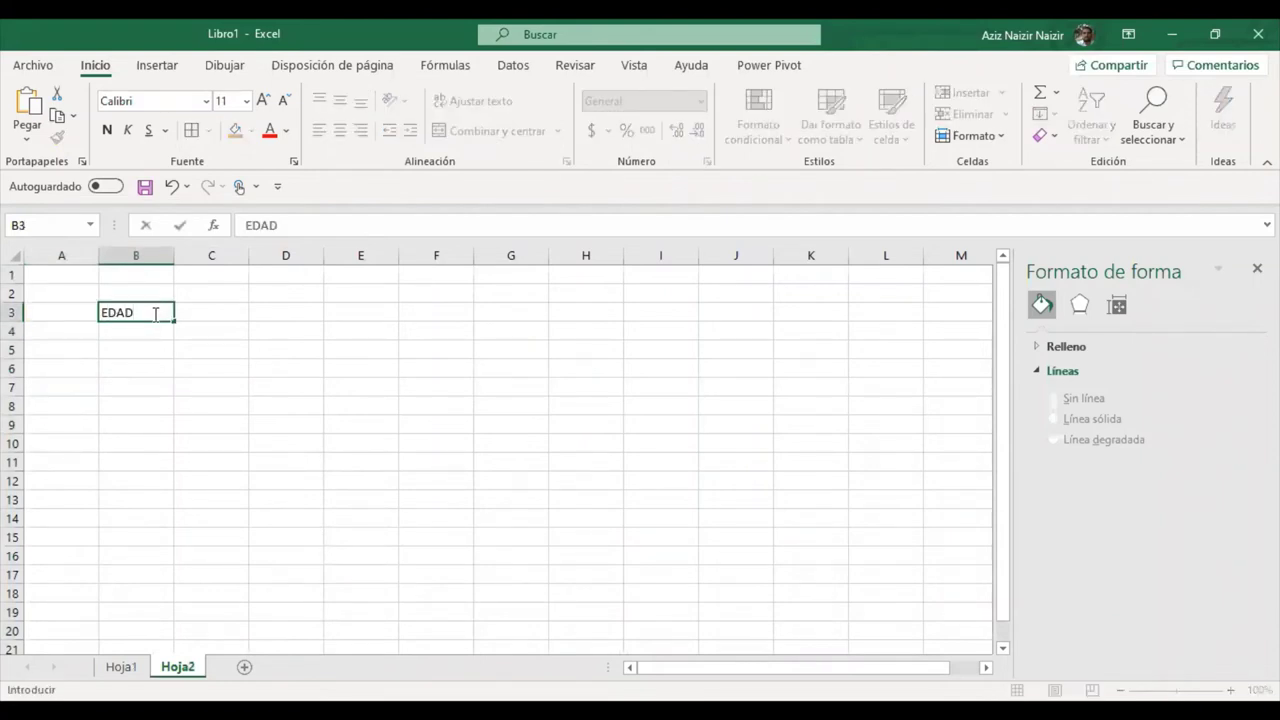
pyautogui.press('Tab')
pyautogui.write('P')
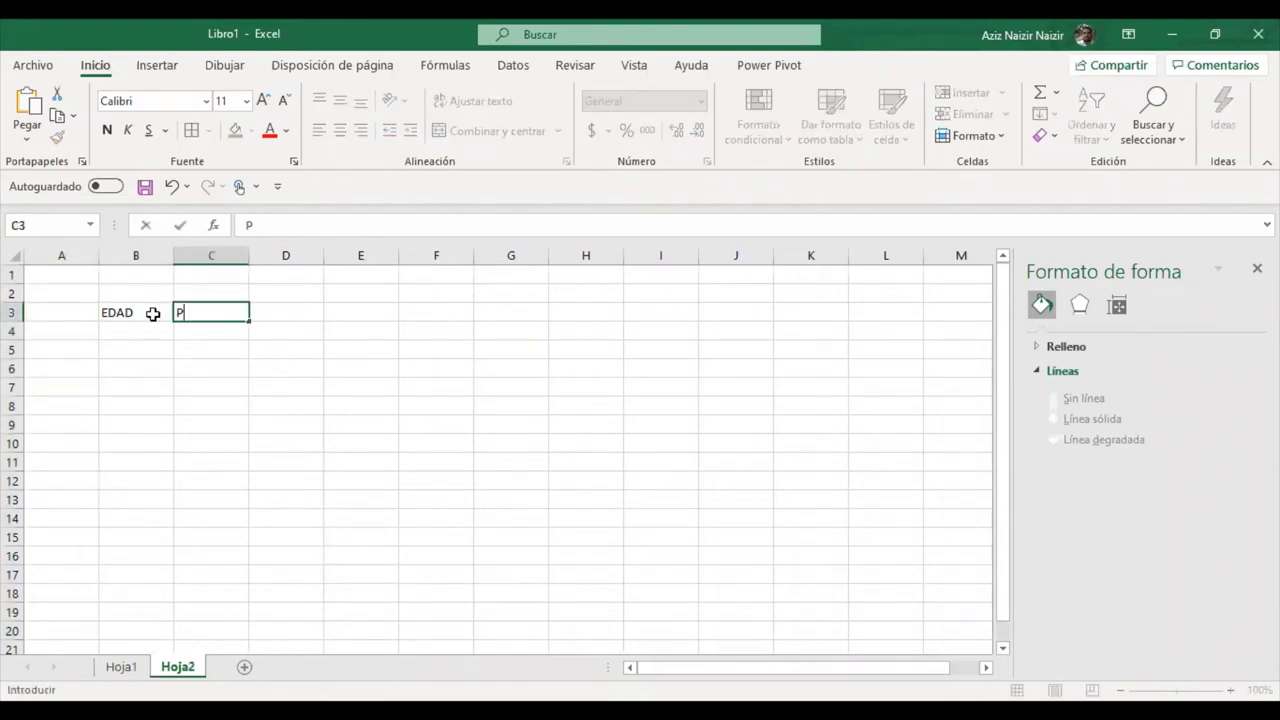
pyautogui.write('ODER AD')
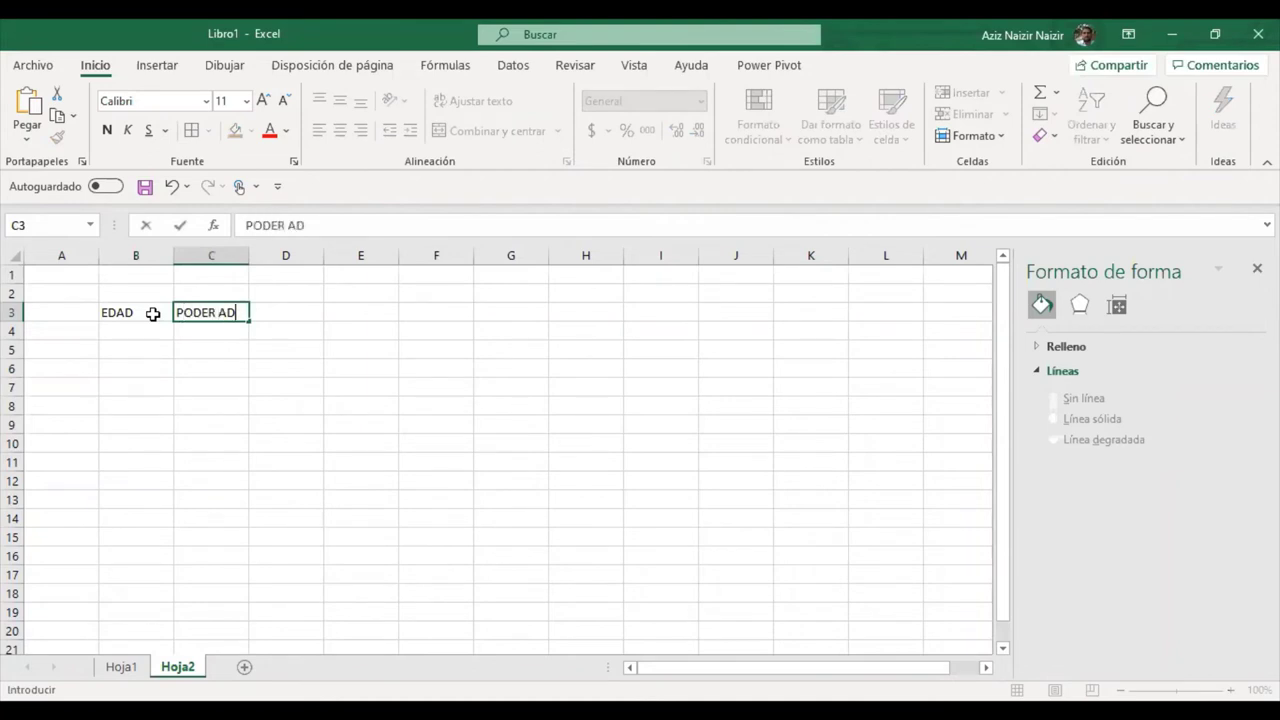
pyautogui.press('Tab')
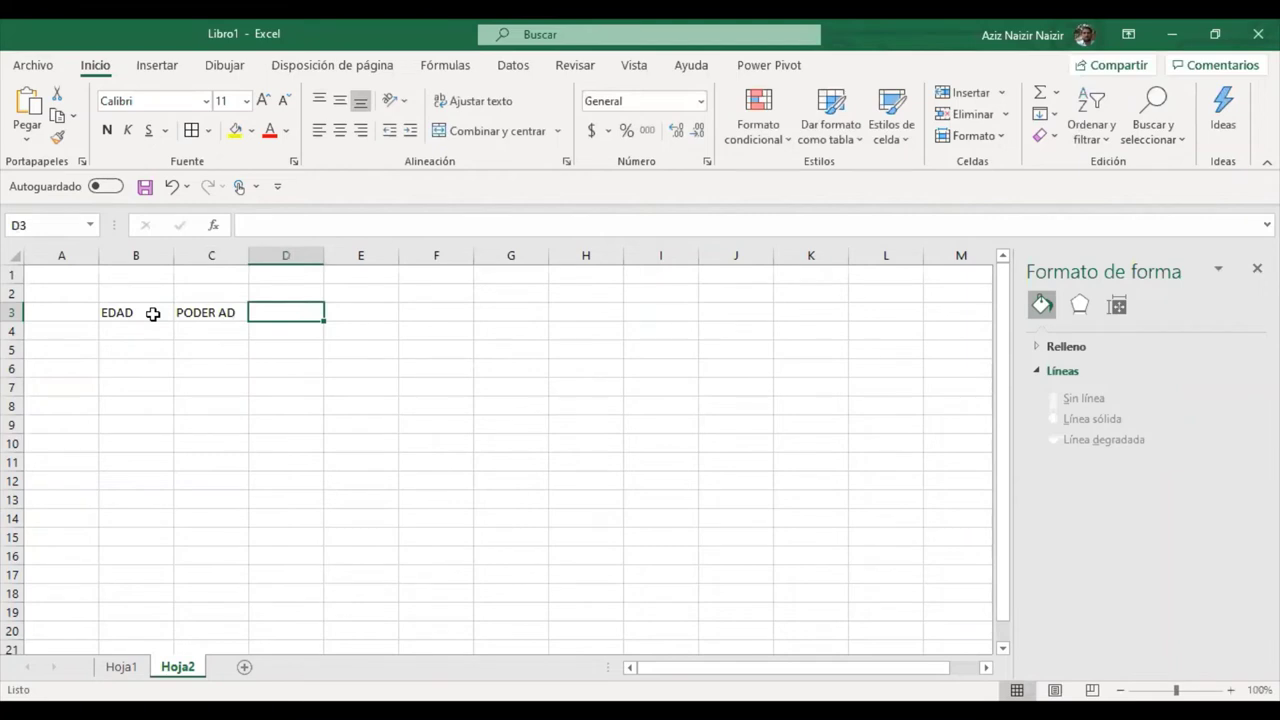
pyautogui.write('GENERO')
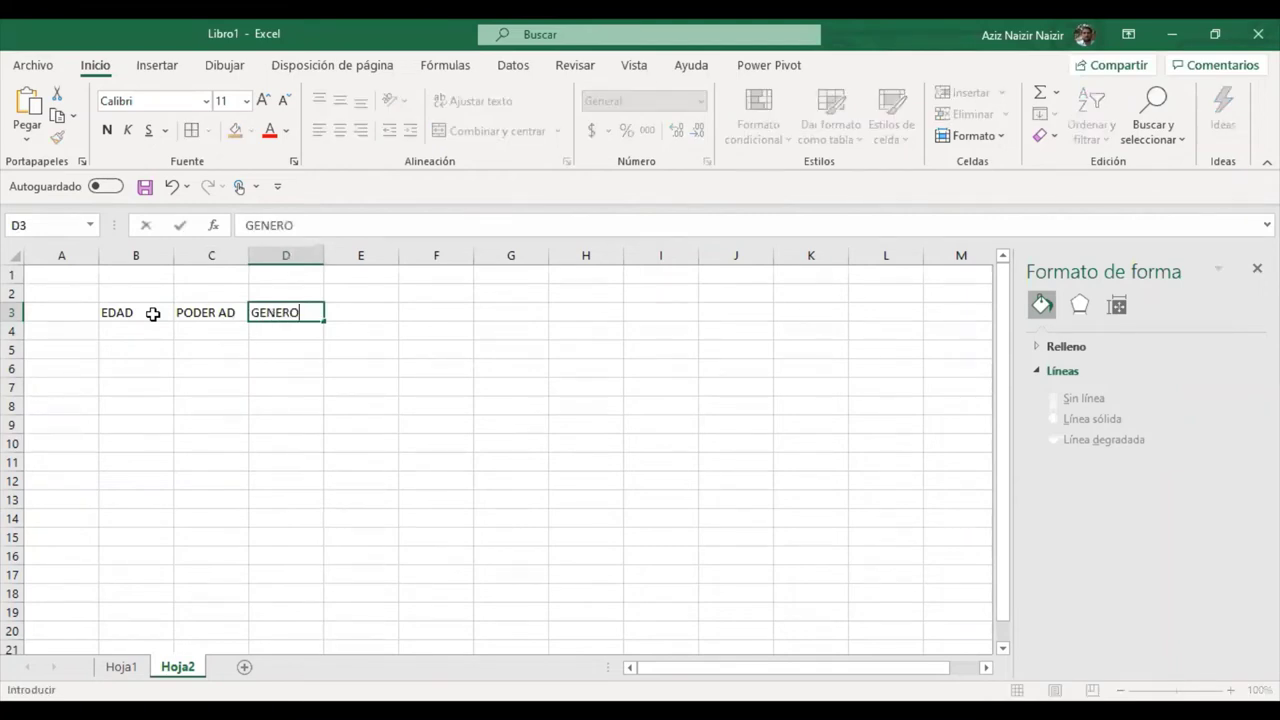
pyautogui.press('Return')
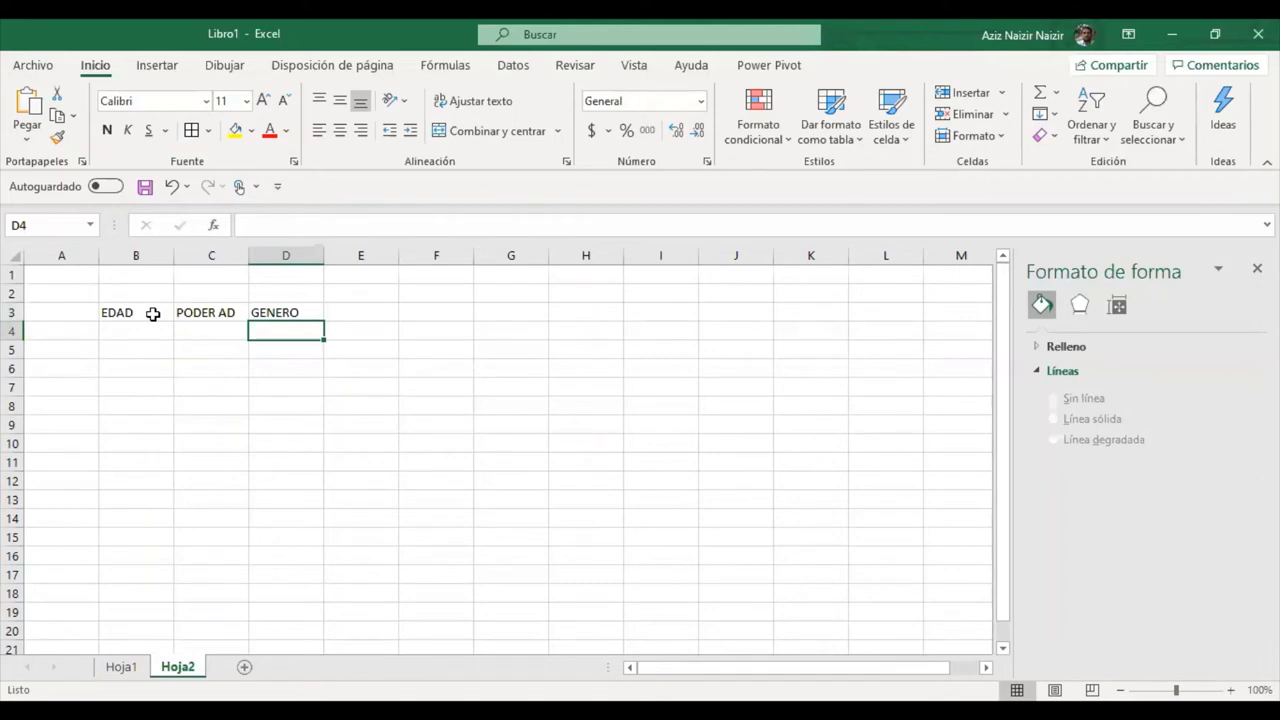
pyautogui.click(389, 314)
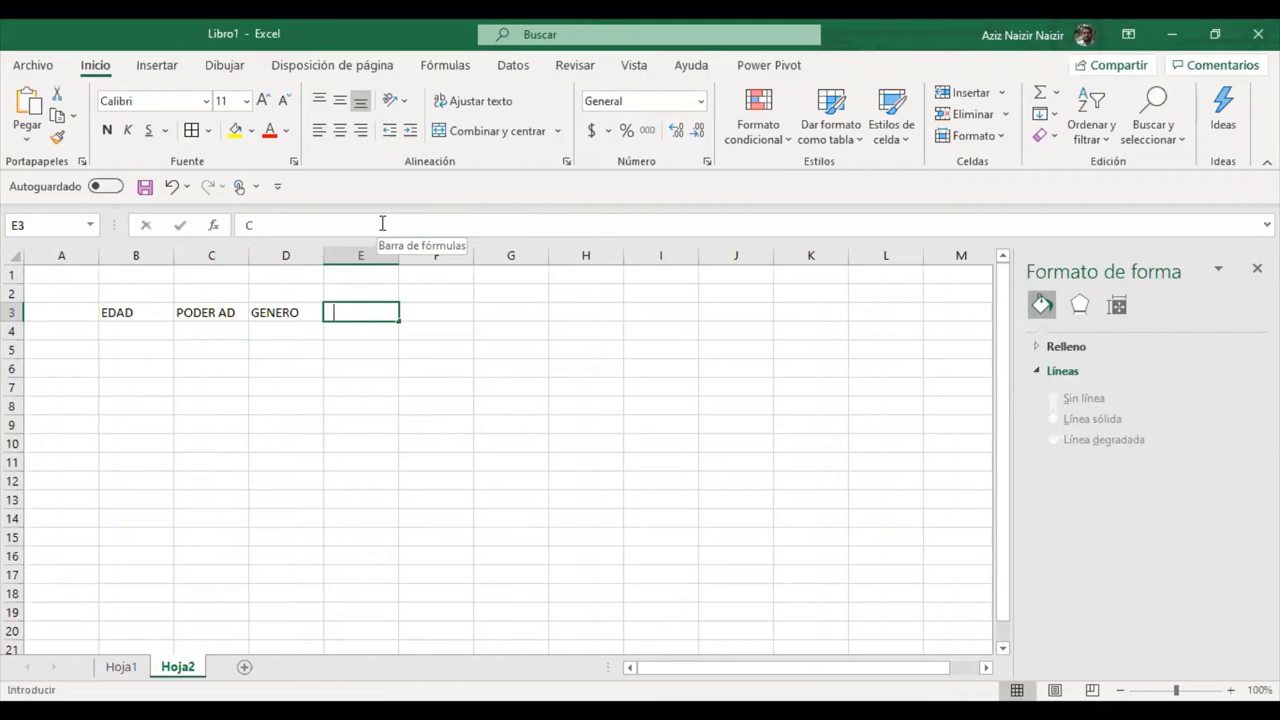
pyautogui.write('CULTURA')
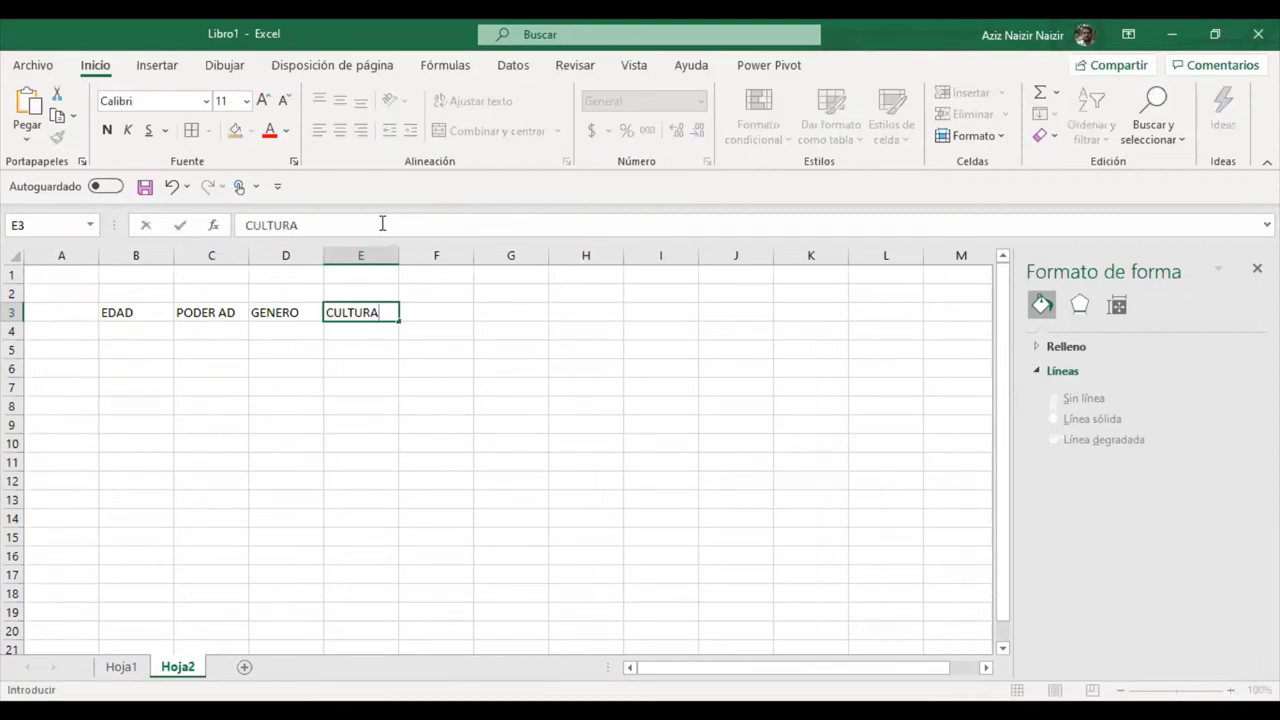
pyautogui.press('Return')
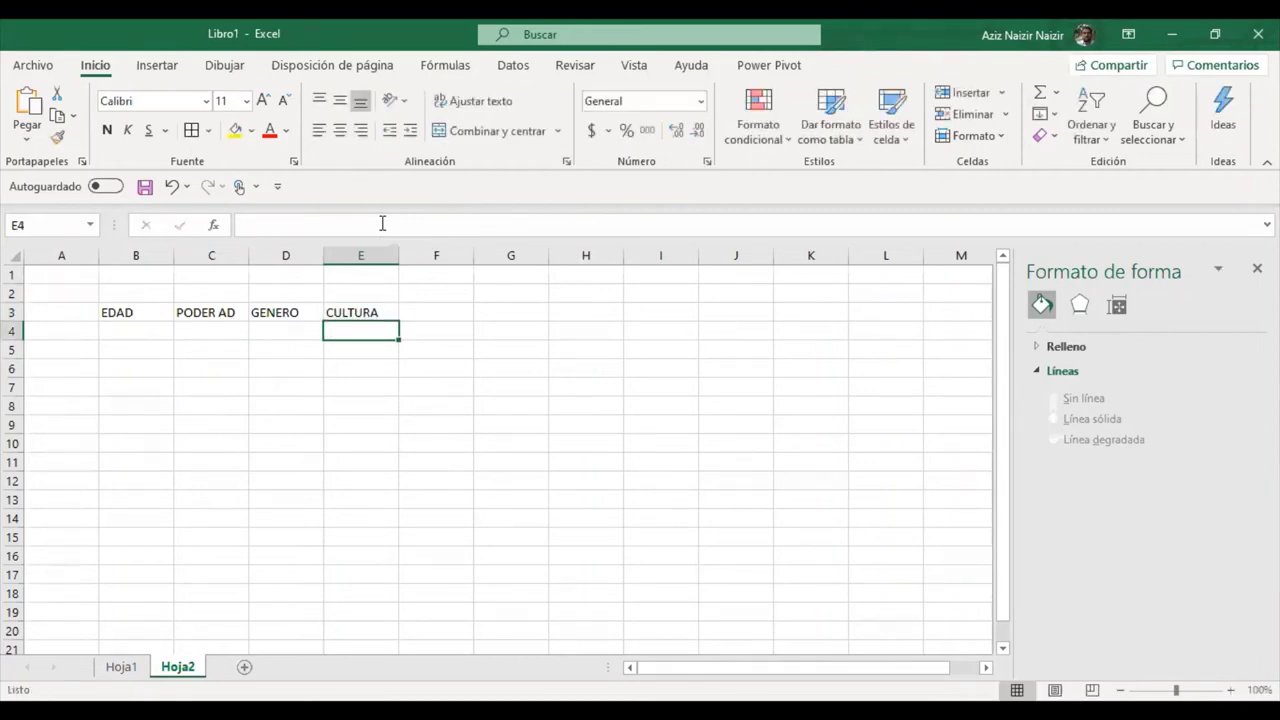
# - Enter 18 in cell B4 under EDAD and add the prefix MAY to it
pyautogui.click(166, 336)
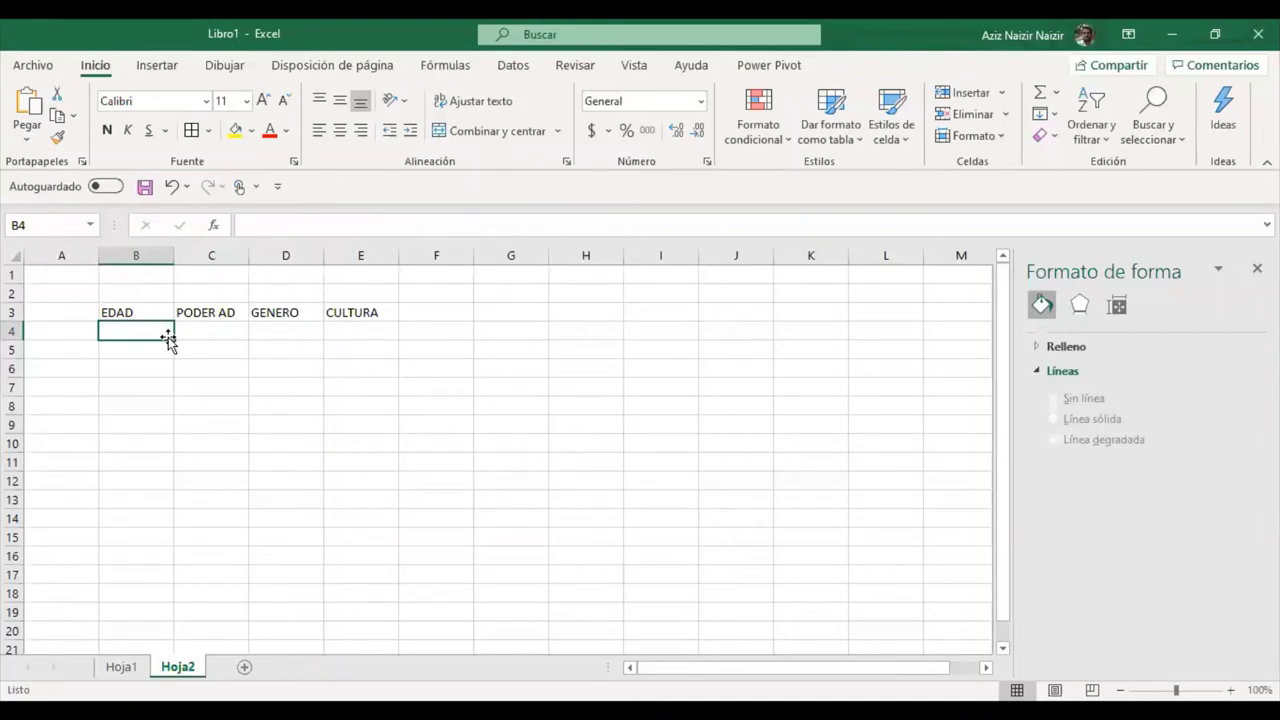
pyautogui.write('+')
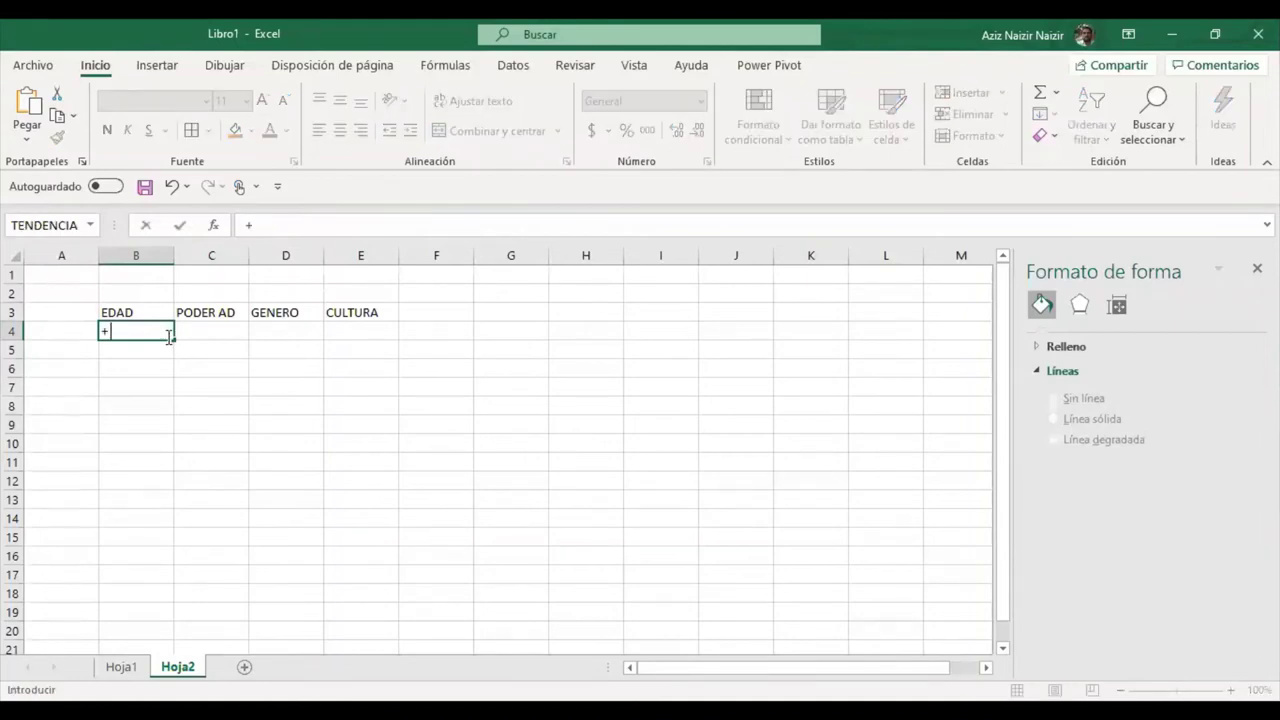
pyautogui.write('18')
pyautogui.press('Return')
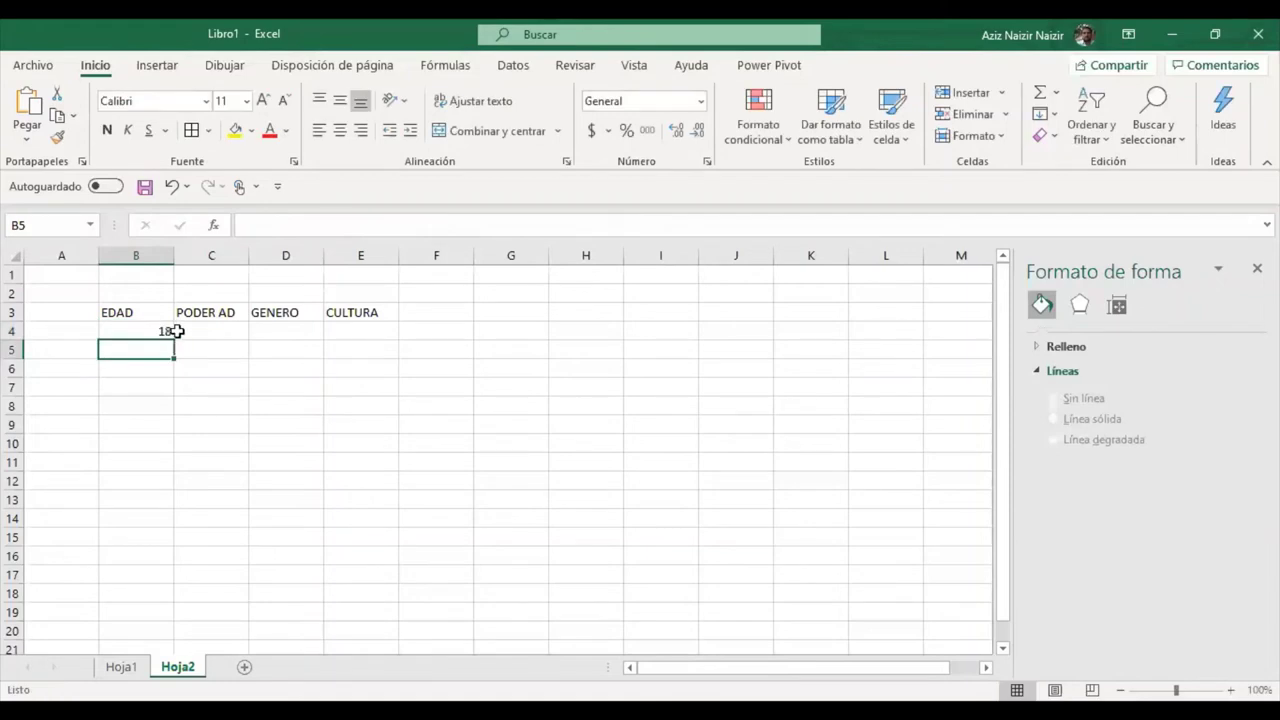
pyautogui.click(166, 328)
pyautogui.click(243, 225)
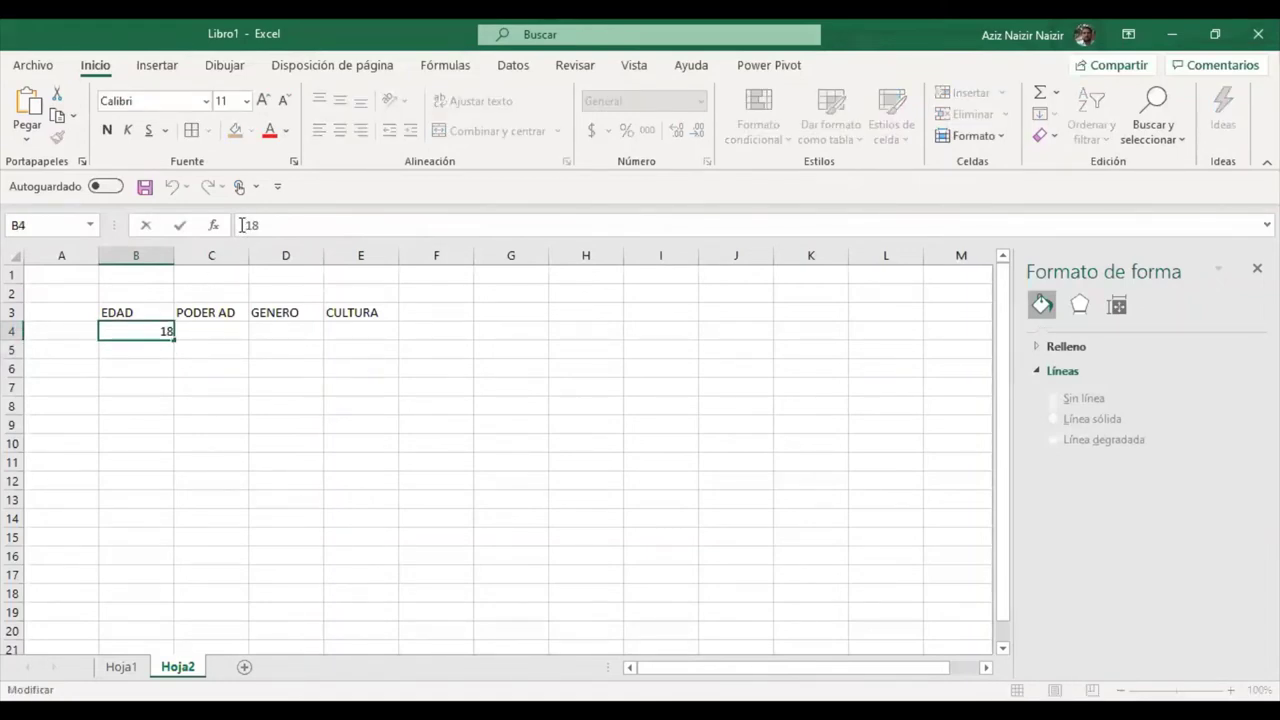
pyautogui.write('MAY')
pyautogui.press('Return')
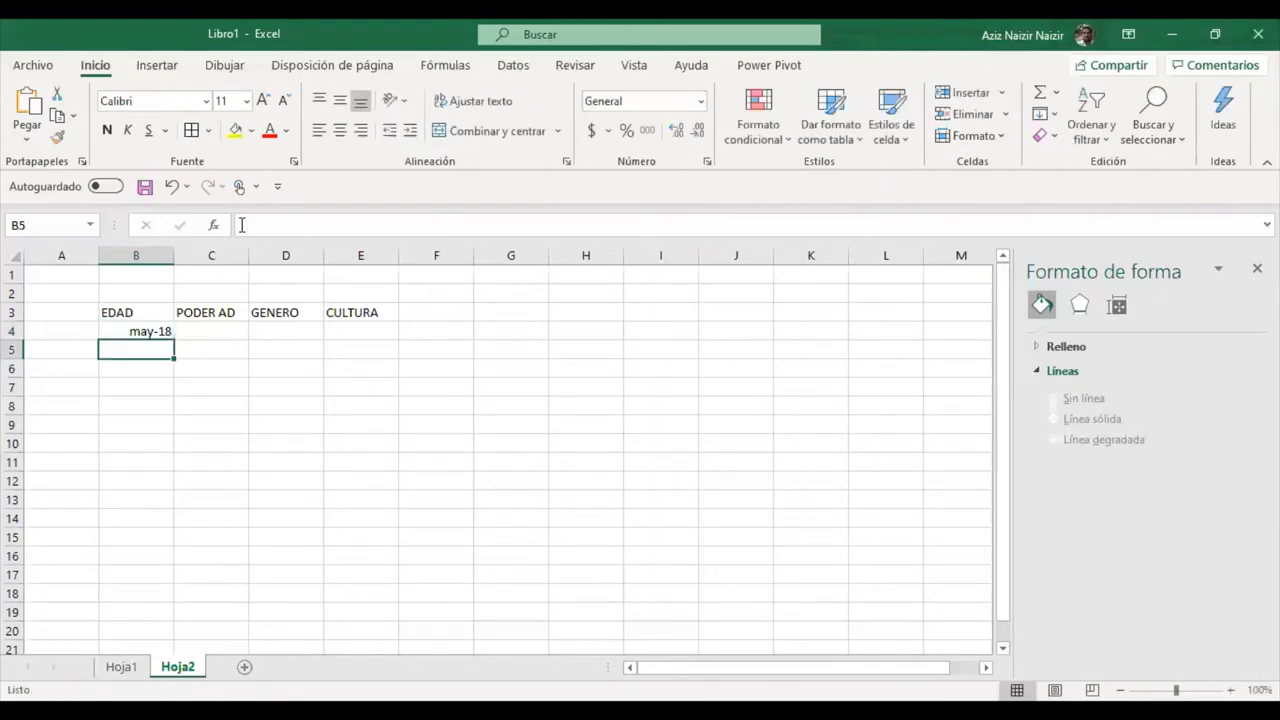
# - Enter $2000000 in cell C4 under the PODER AD header
pyautogui.click(198, 328)
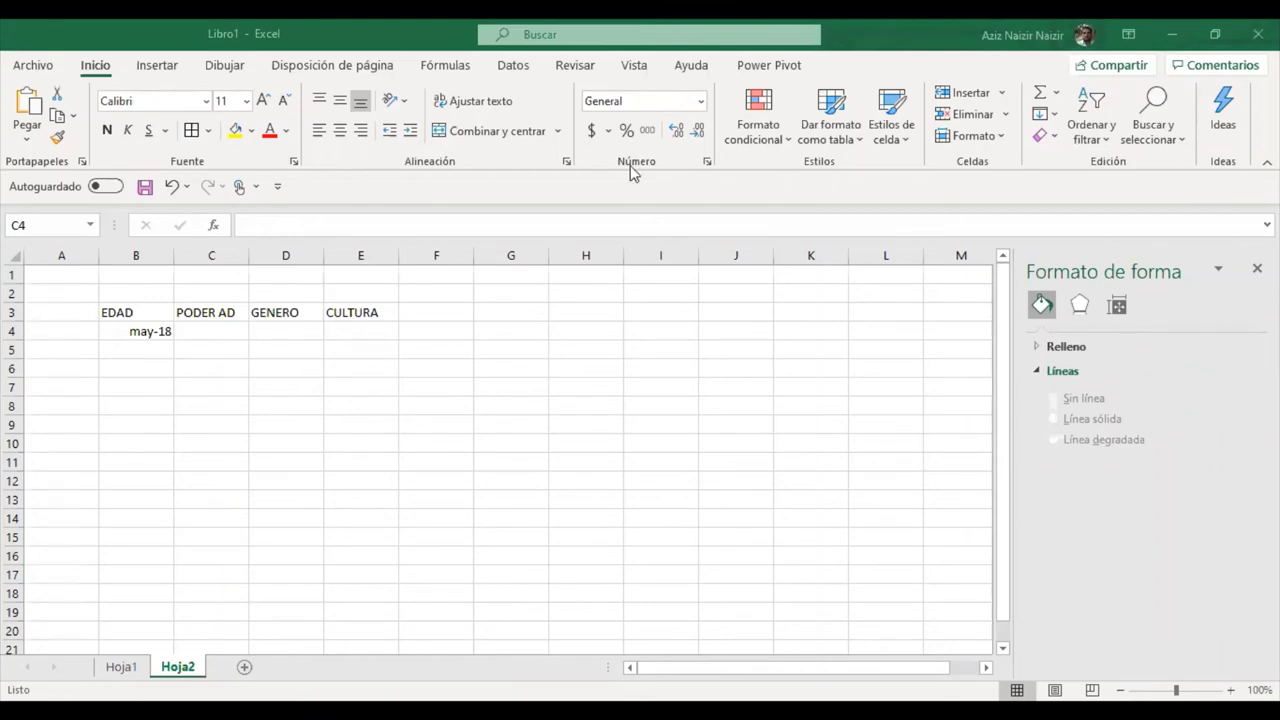
pyautogui.click(215, 333)
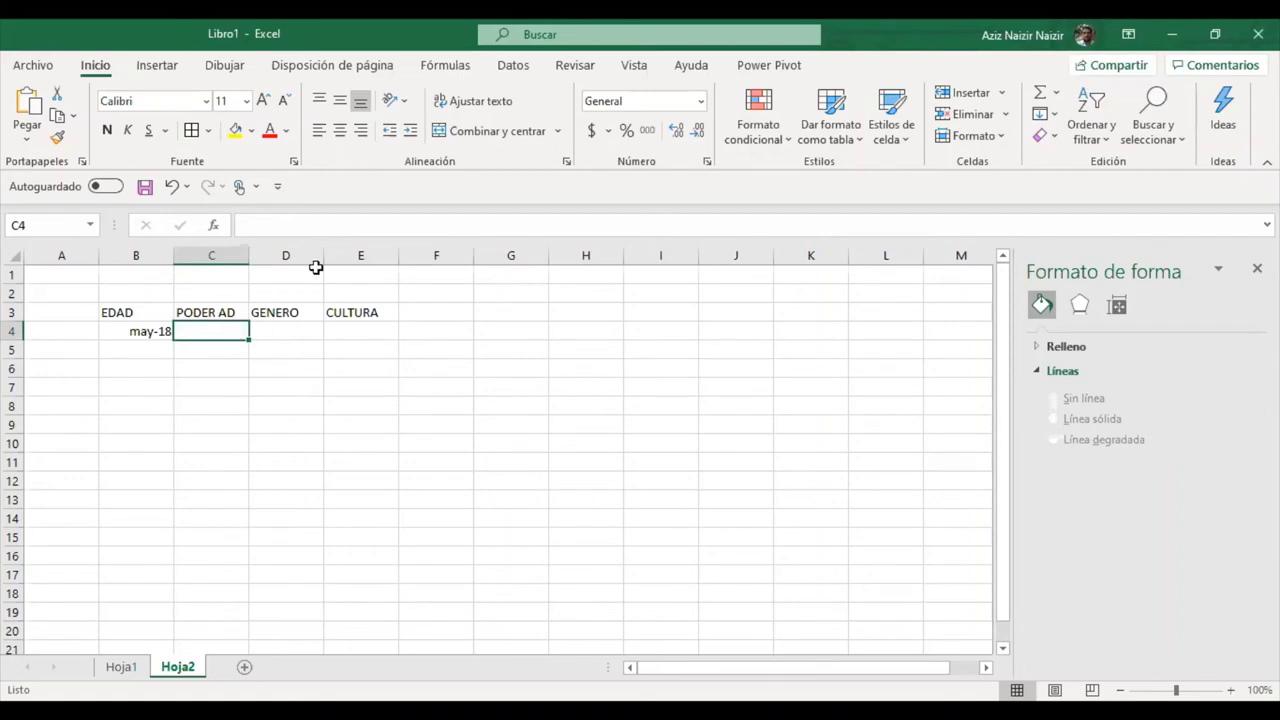
pyautogui.click(382, 226)
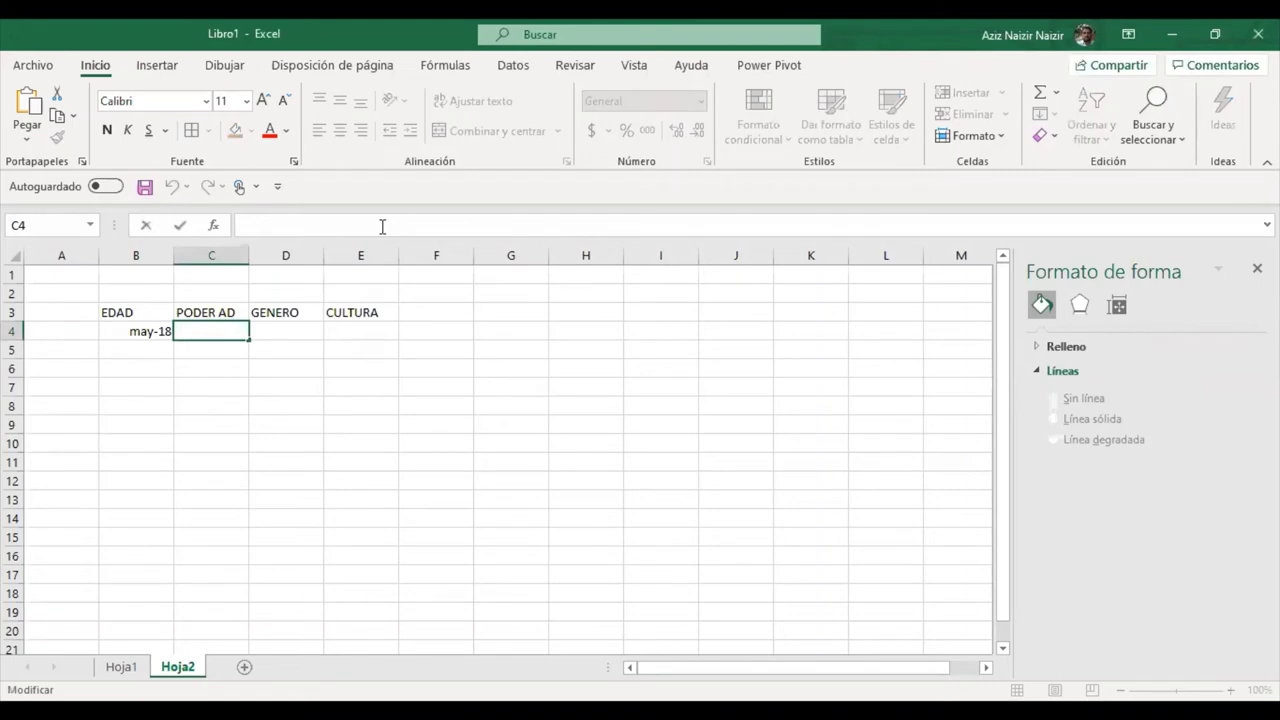
pyautogui.write('$29')
pyautogui.press('BackSpace')
pyautogui.write('00000')
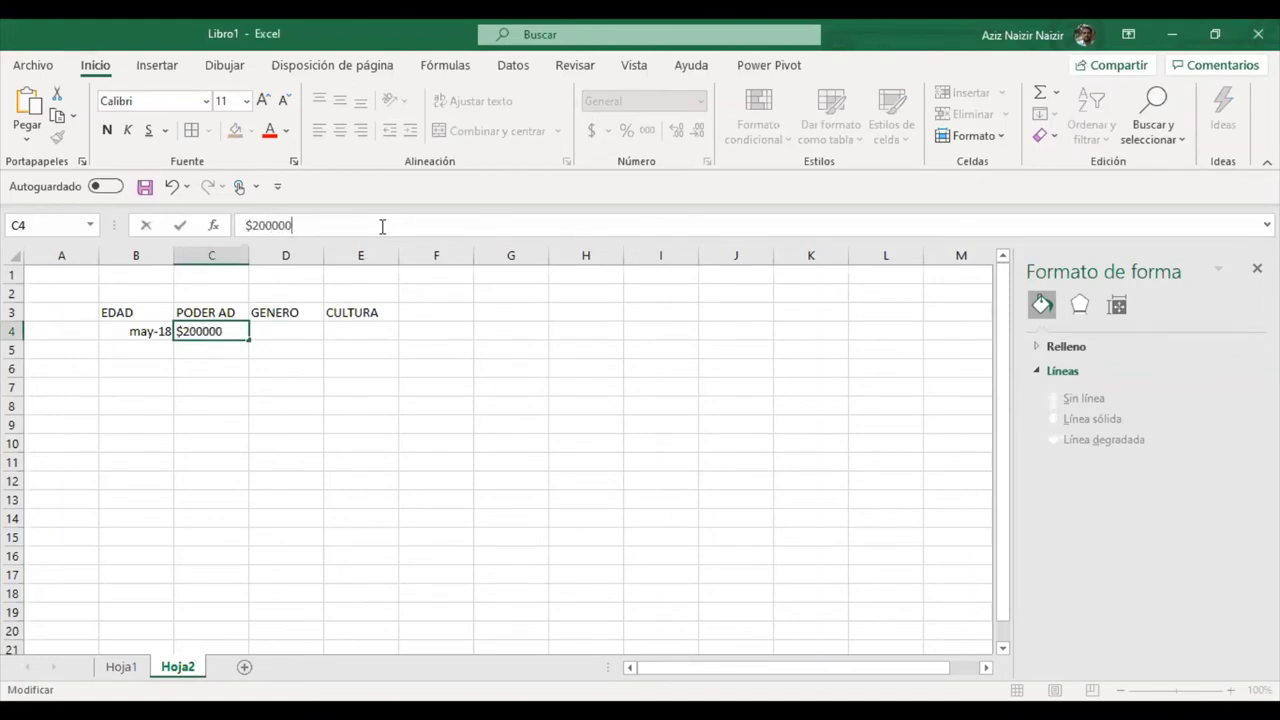
pyautogui.write('0')
pyautogui.press('Return')
# - Enter F under GENERO in cell D4 and FIT under CULTURA in cell E4
pyautogui.click(314, 328)
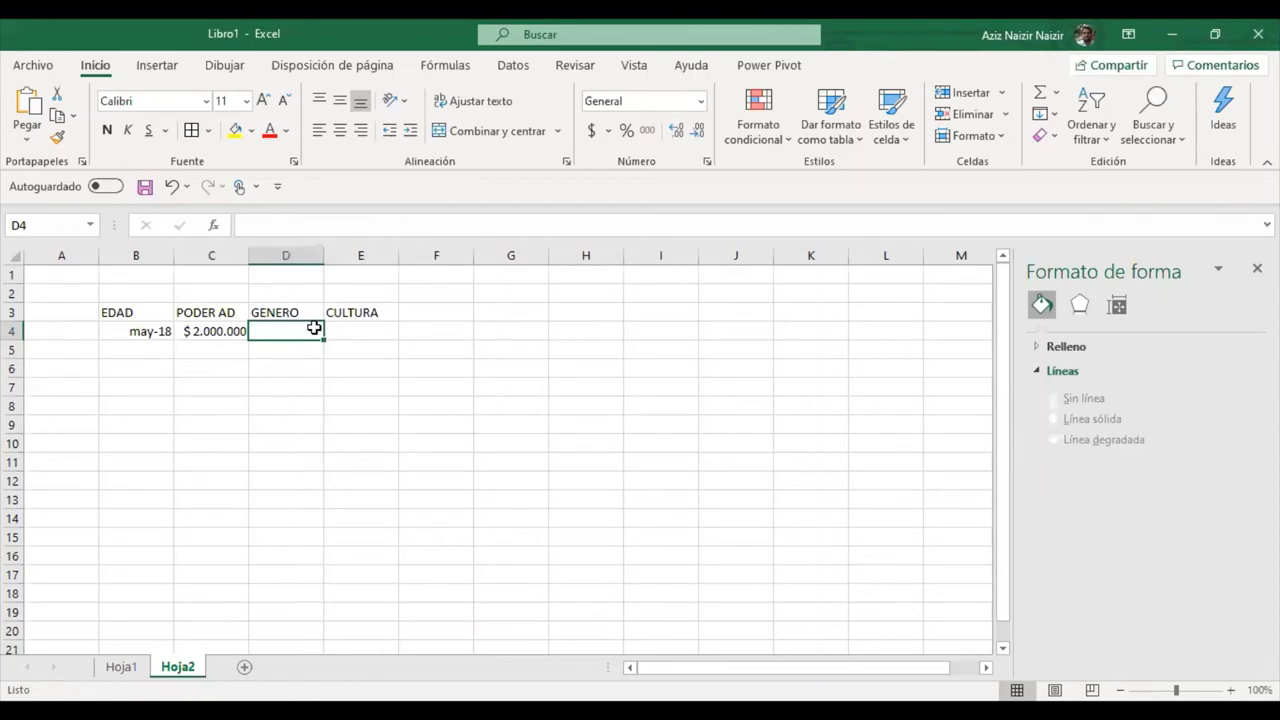
pyautogui.write('F')
pyautogui.press('Return')
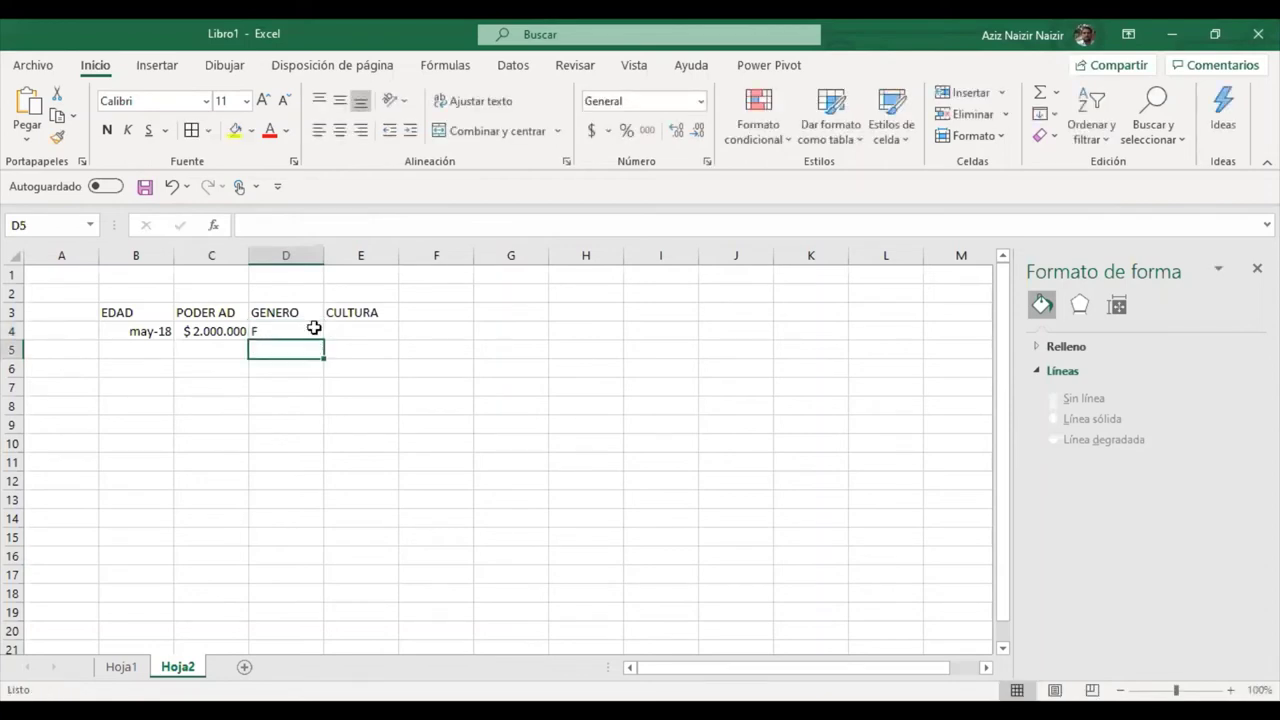
pyautogui.click(382, 331)
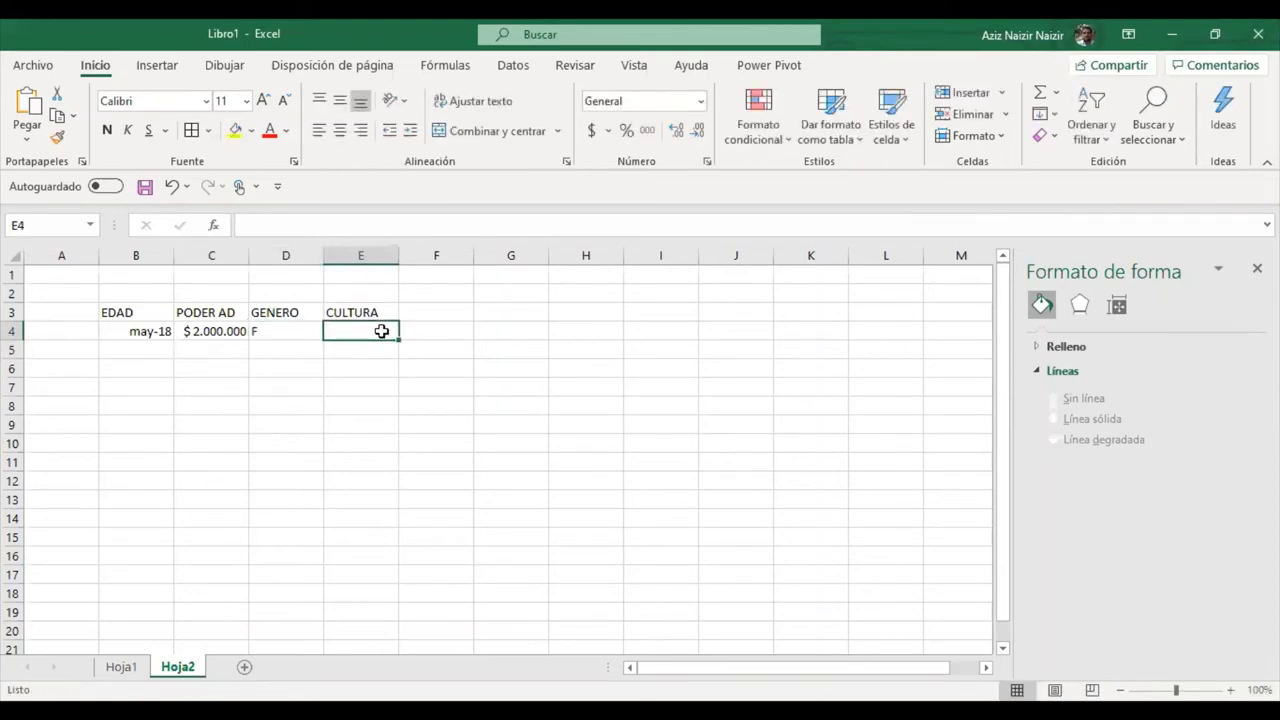
pyautogui.write('FIT')
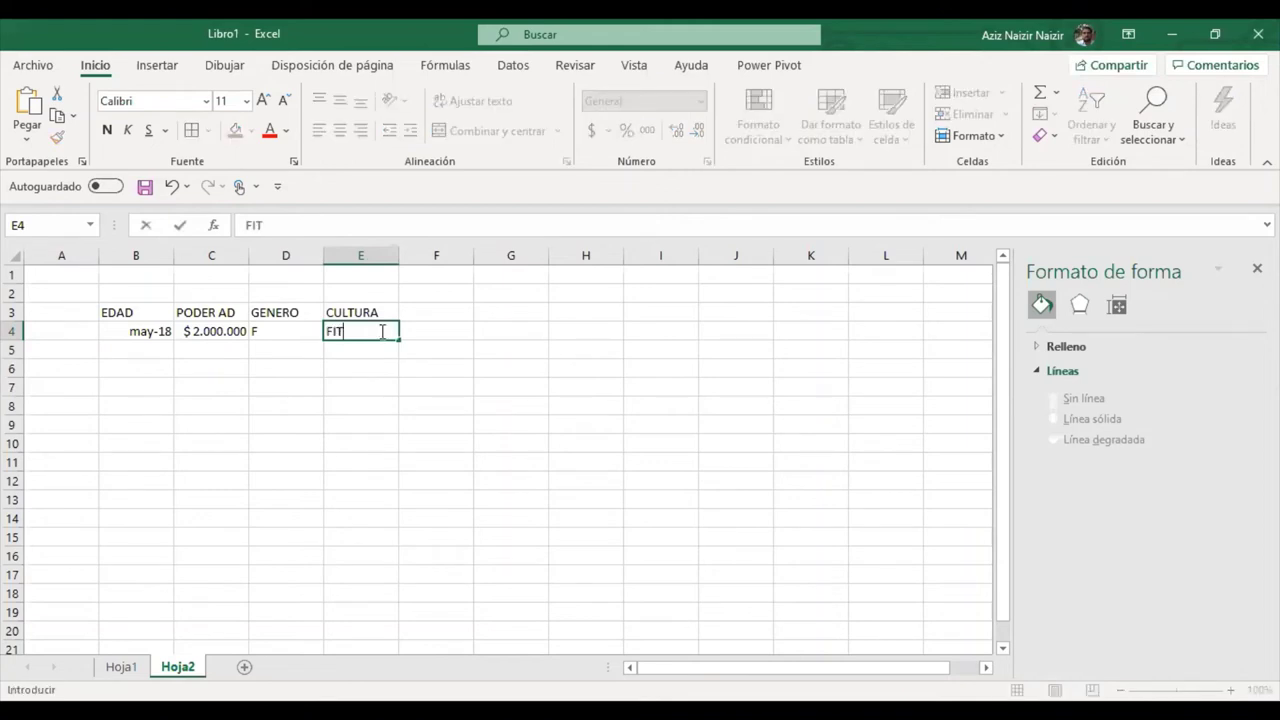
pyautogui.press('Return')
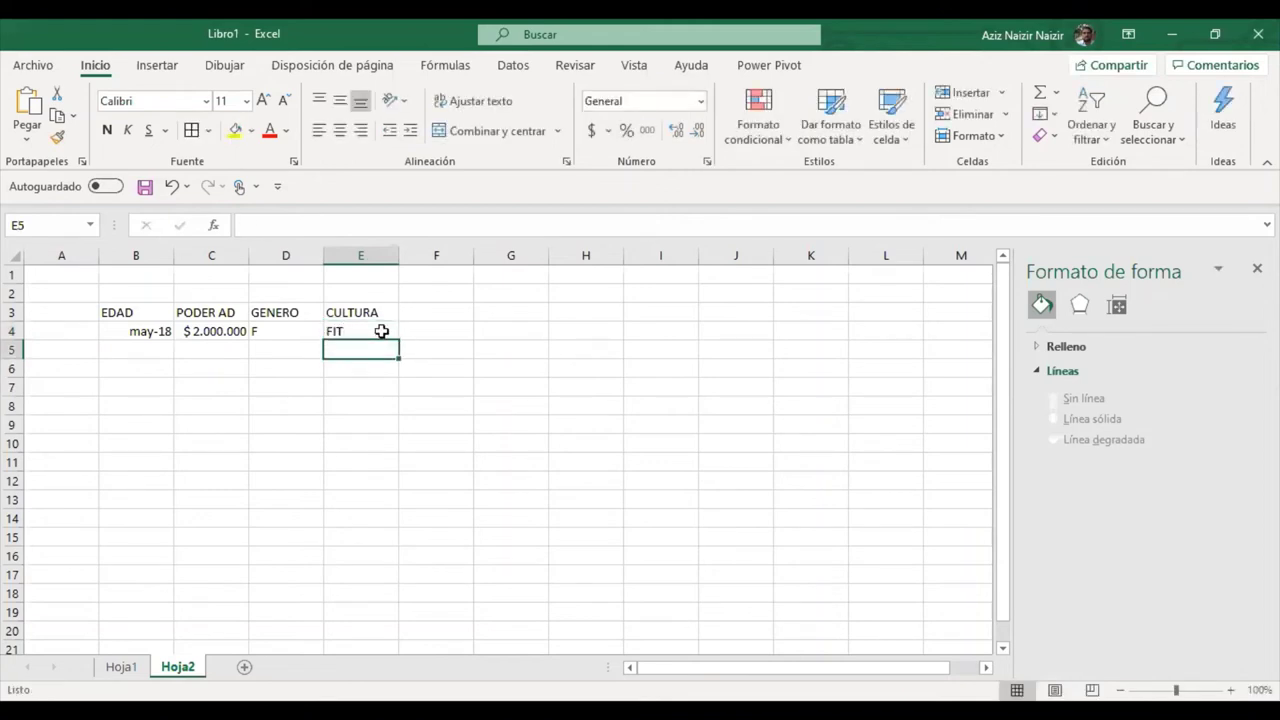
# - Replace the entry under EDAD in cell B4 with the text MAYOR DE EDAD
pyautogui.click(145, 335)
pyautogui.click(330, 230)
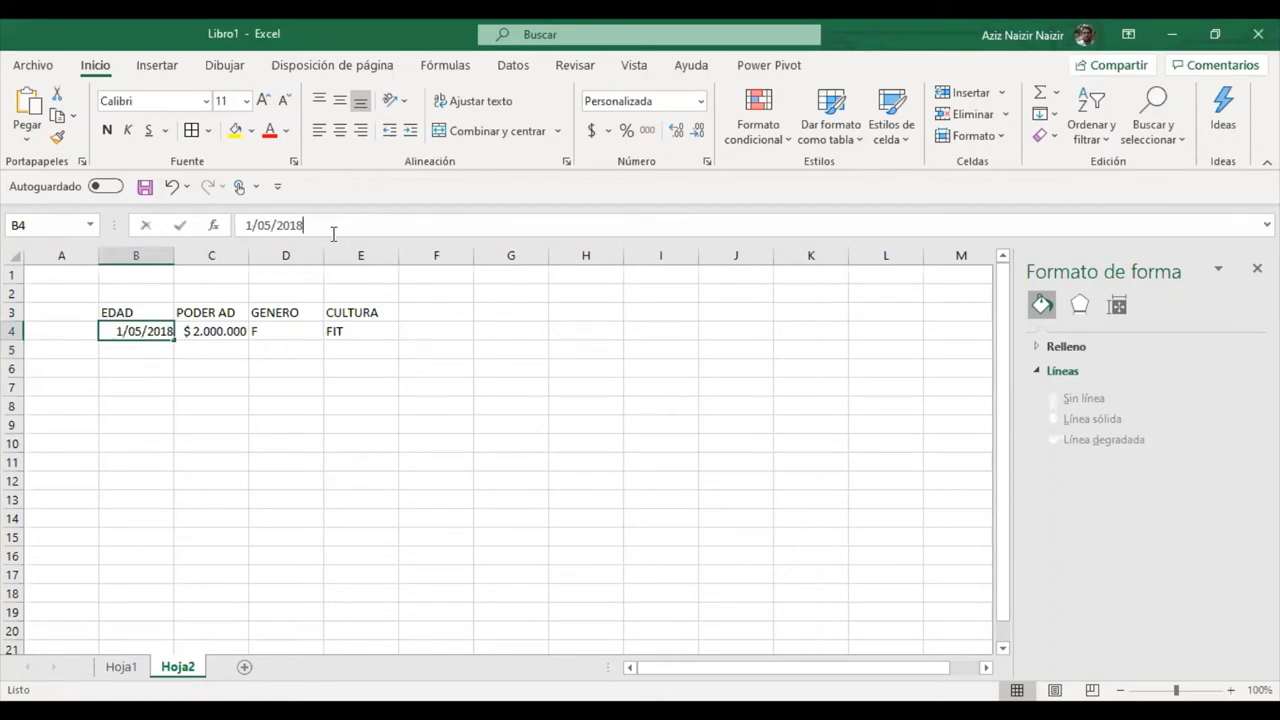
pyautogui.click(8, 268)
pyautogui.write('YOR DE EDAD')
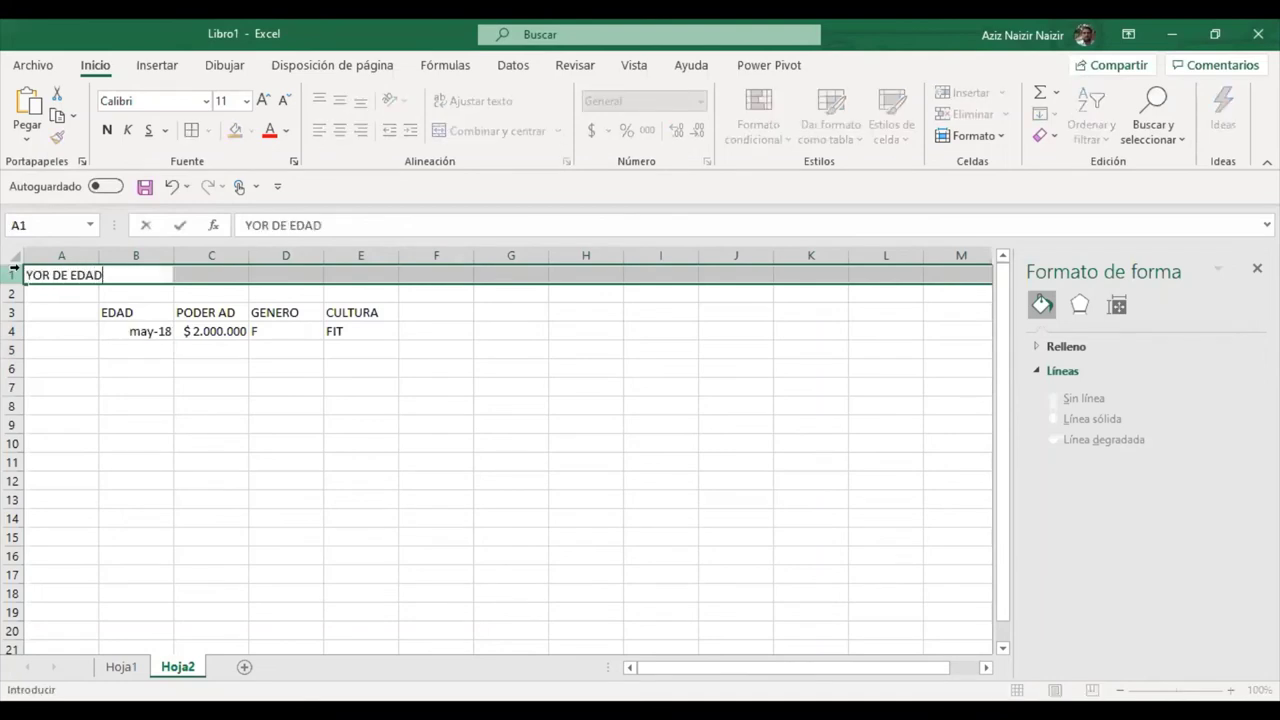
pyautogui.press('Return')
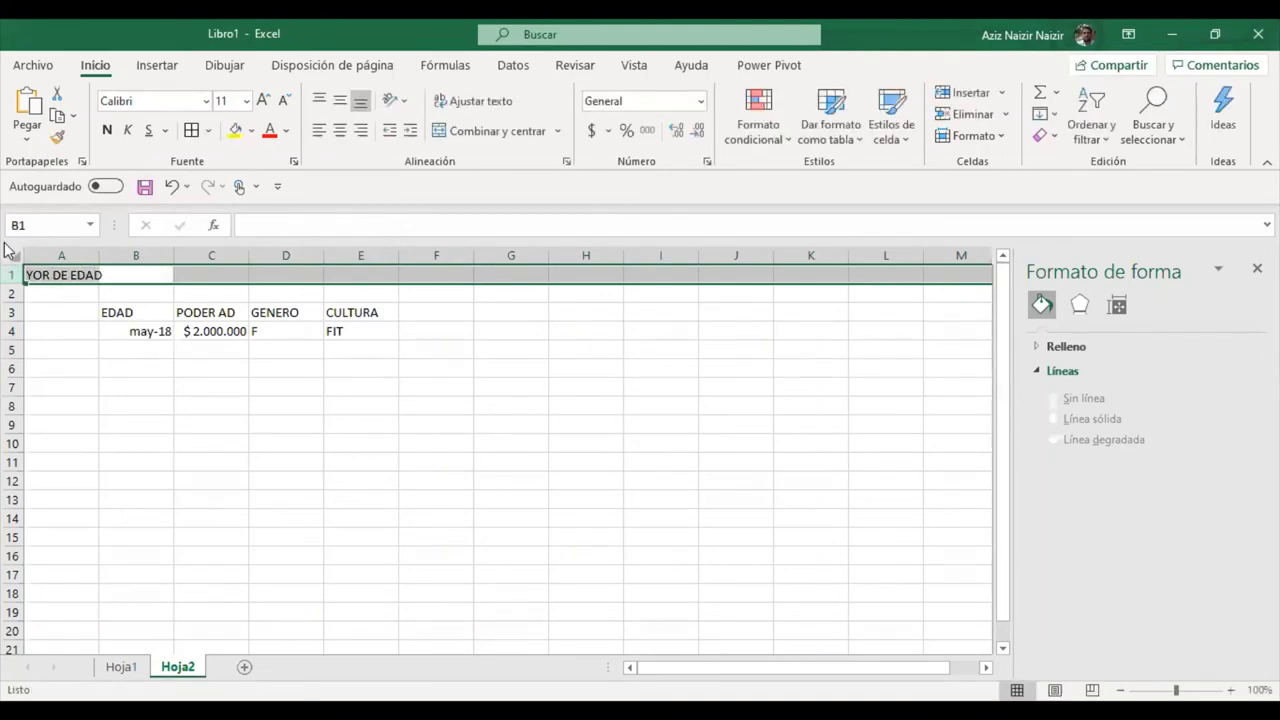
pyautogui.click(67, 275)
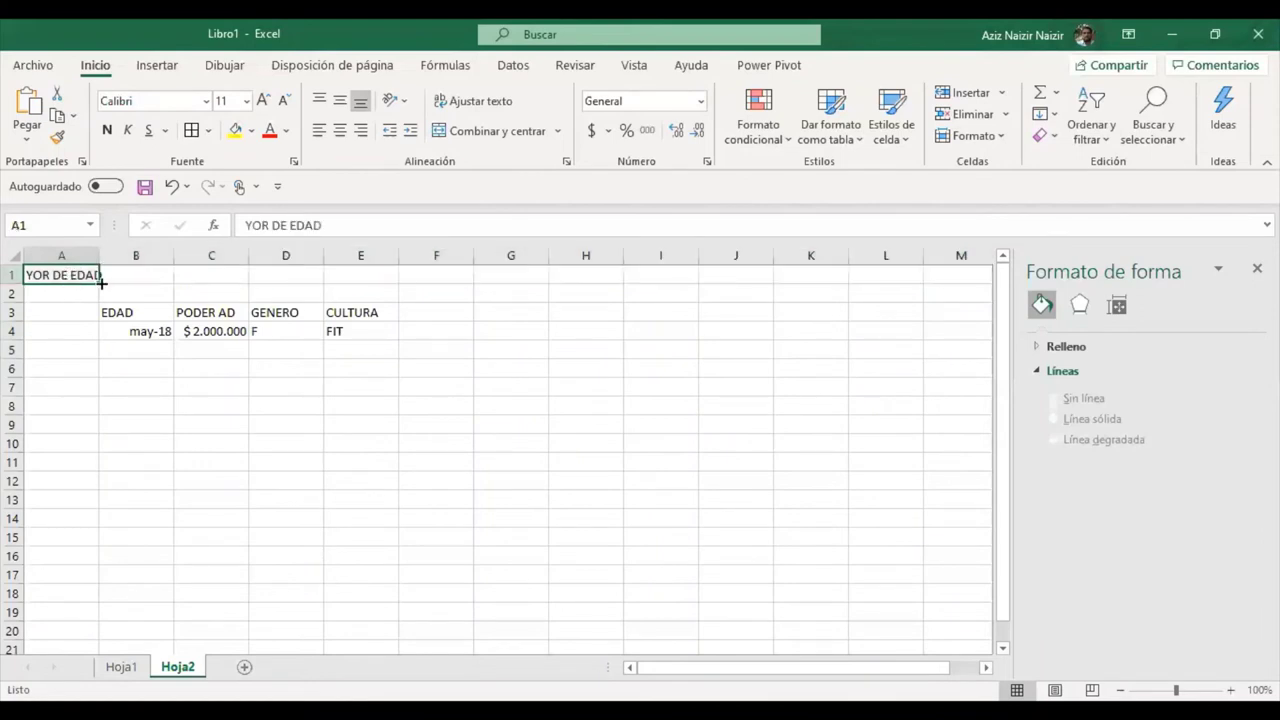
pyautogui.moveTo(64, 284); pyautogui.dragTo(153, 343)
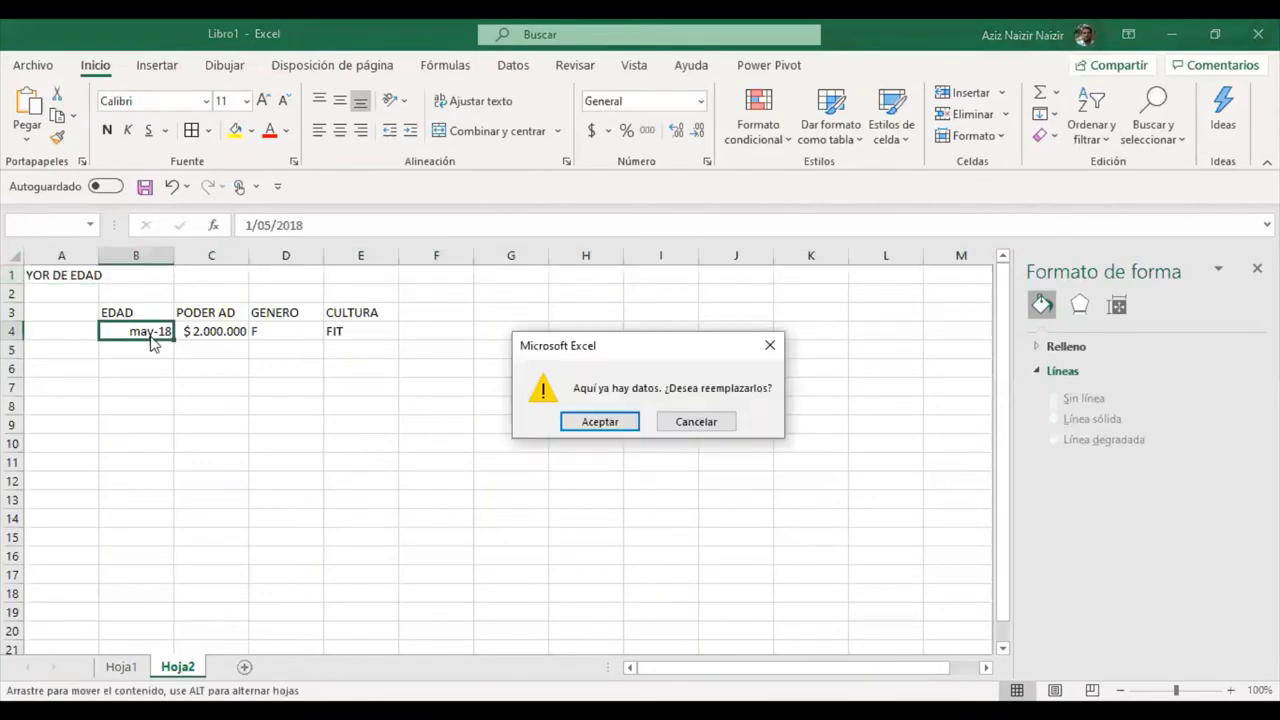
pyautogui.press('Return')
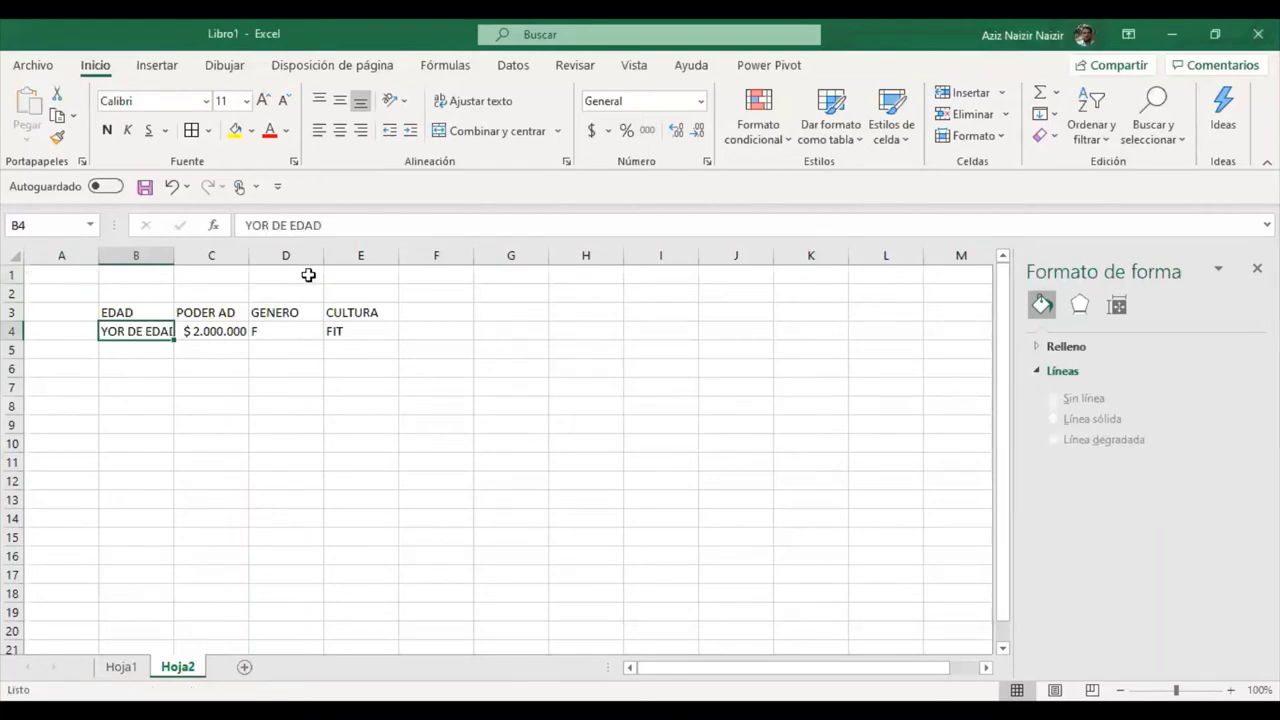
pyautogui.click(244, 225)
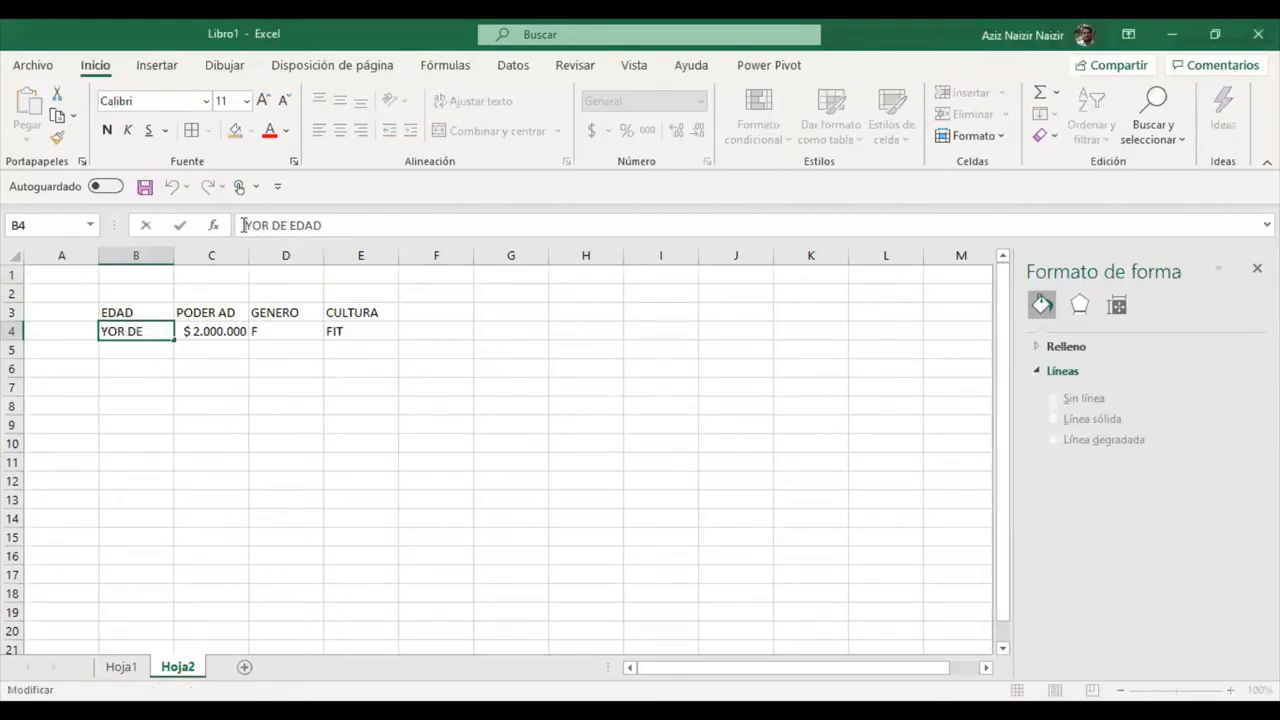
pyautogui.write('MA')
pyautogui.press('Return')
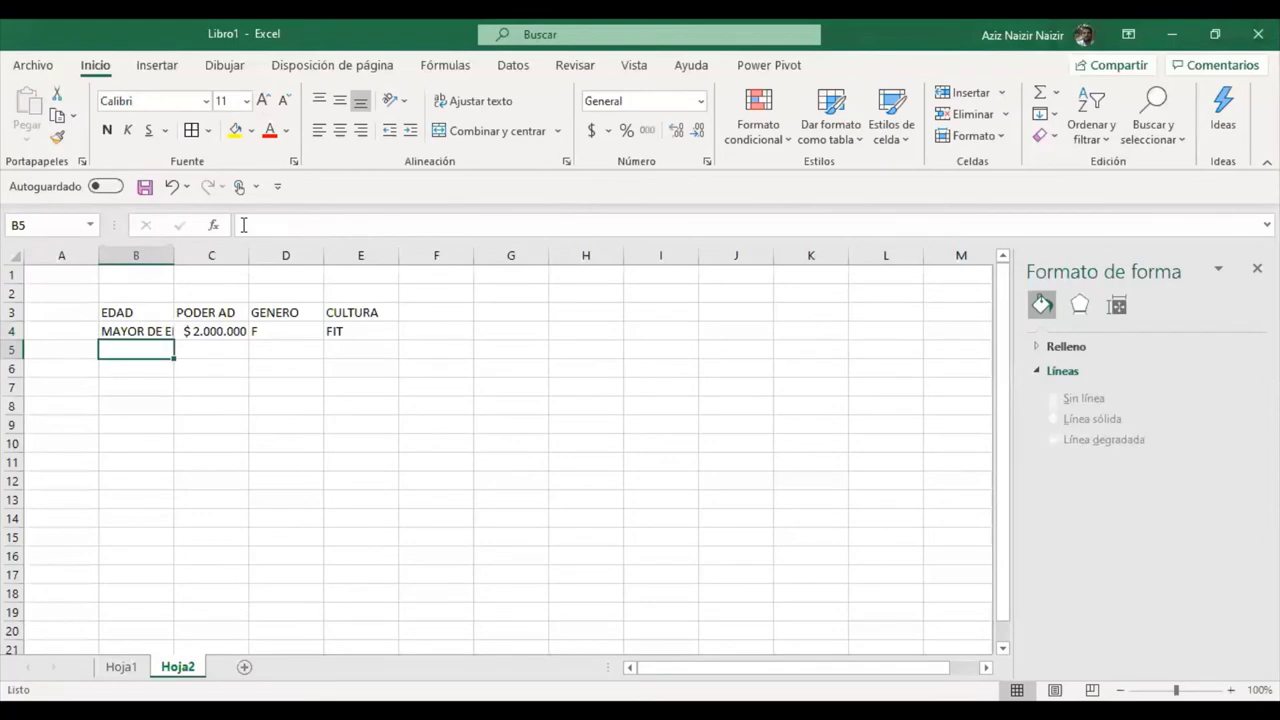
# - Wrap and vertically centre the text in B4:E4, and apply all borders to the table B3:E4
pyautogui.moveTo(146, 330); pyautogui.dragTo(346, 334)
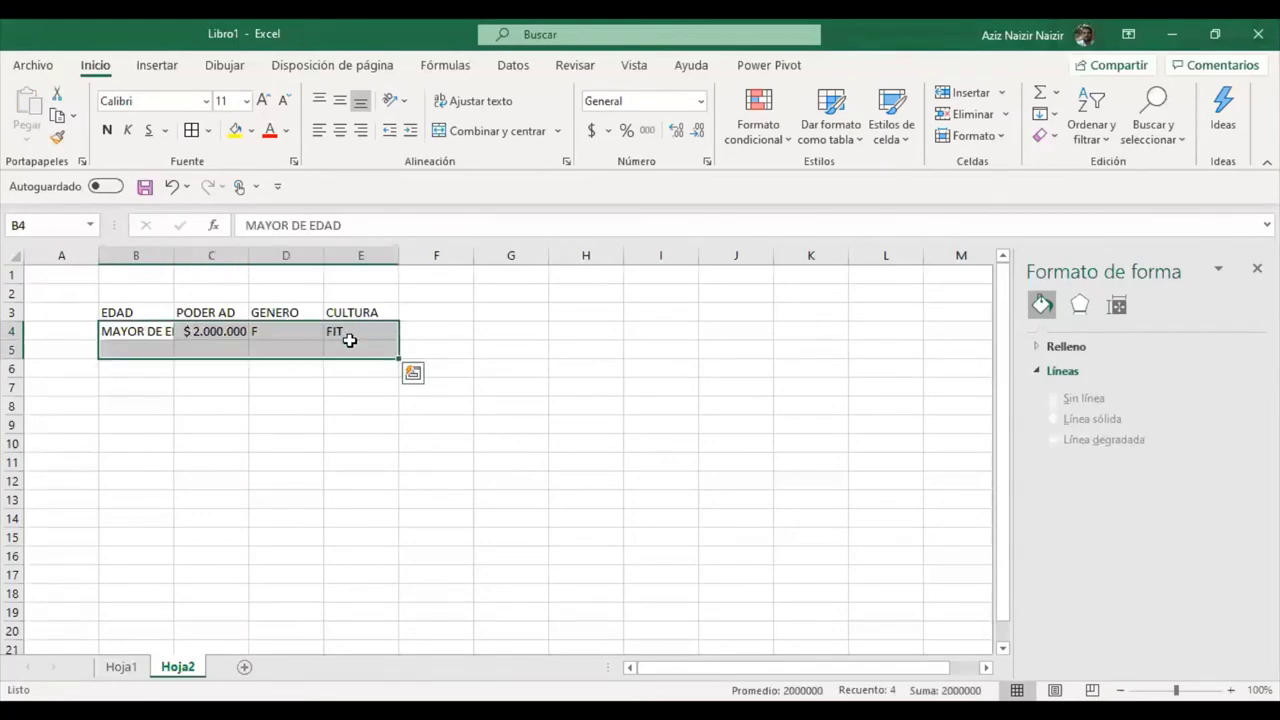
pyautogui.click(150, 333)
pyautogui.moveTo(186, 331); pyautogui.dragTo(366, 331)
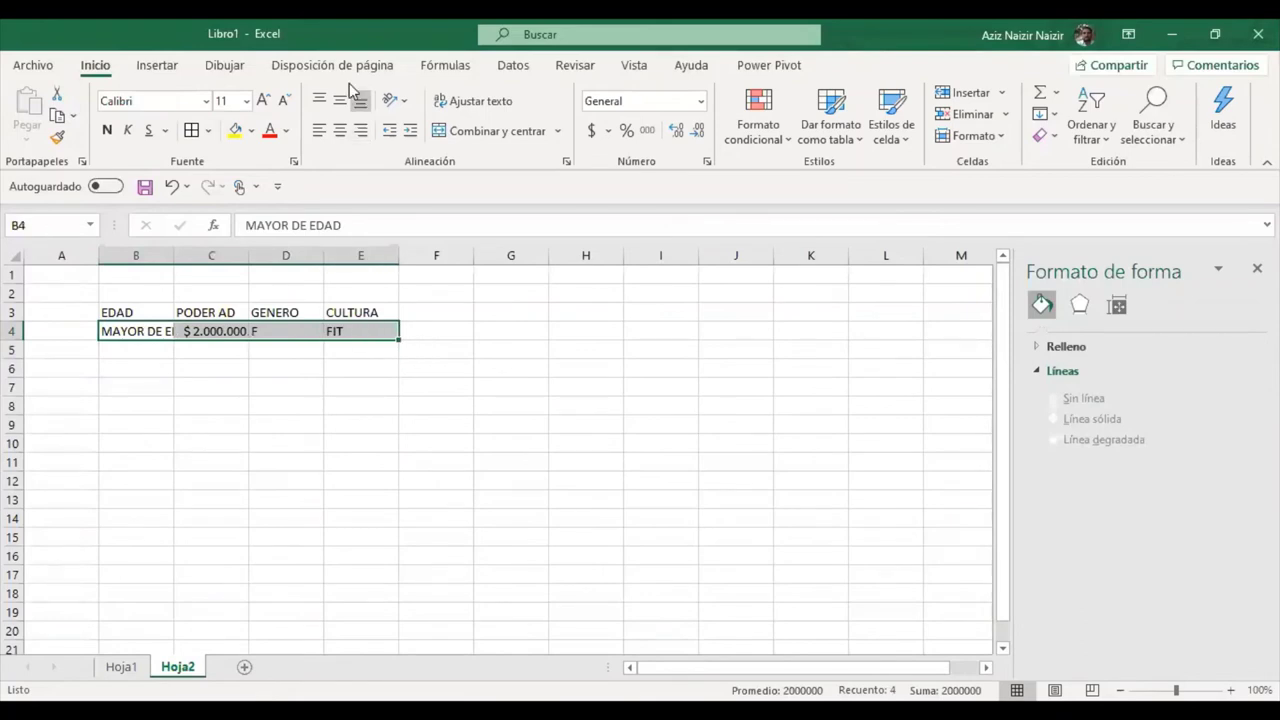
pyautogui.click(447, 104)
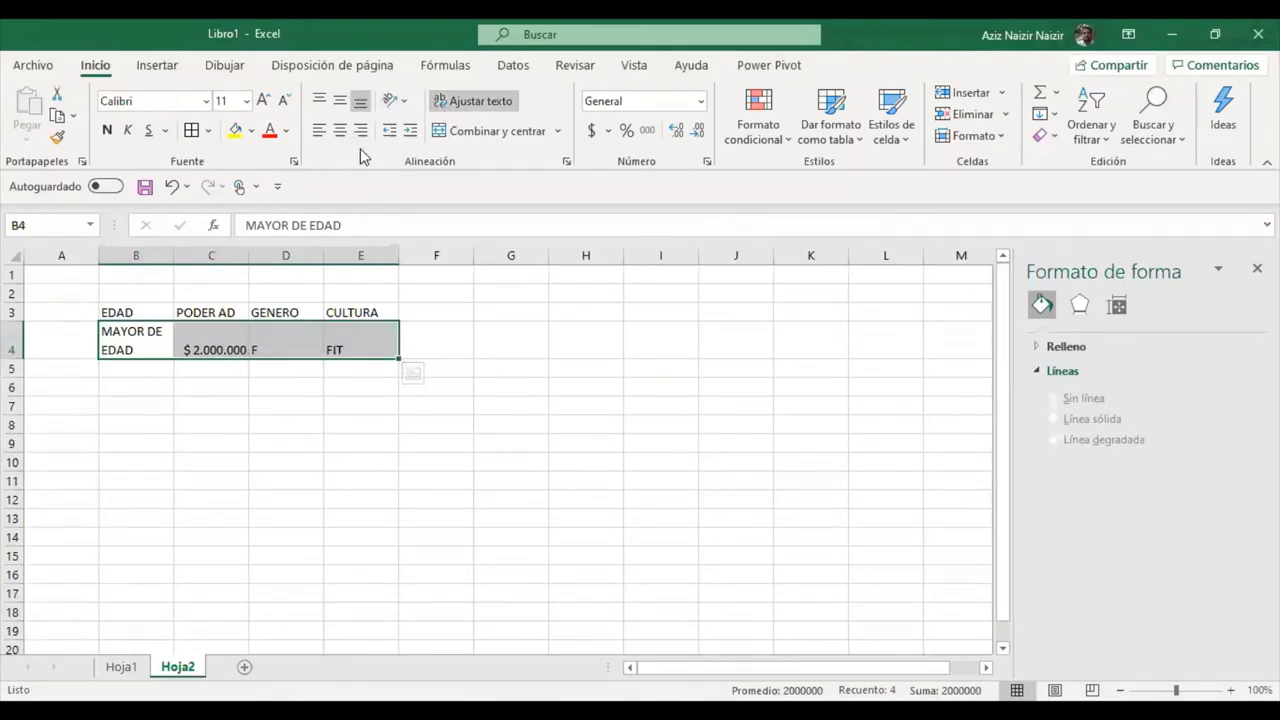
pyautogui.click(340, 100)
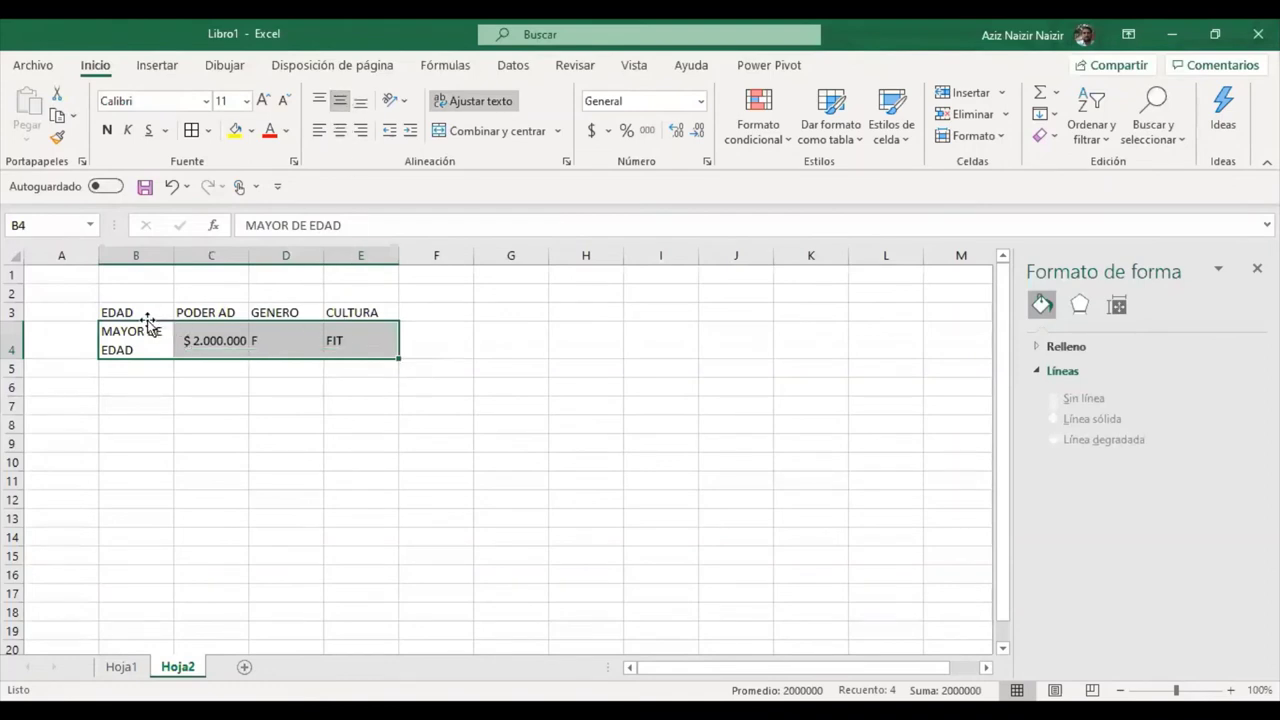
pyautogui.moveTo(137, 314); pyautogui.dragTo(392, 338)
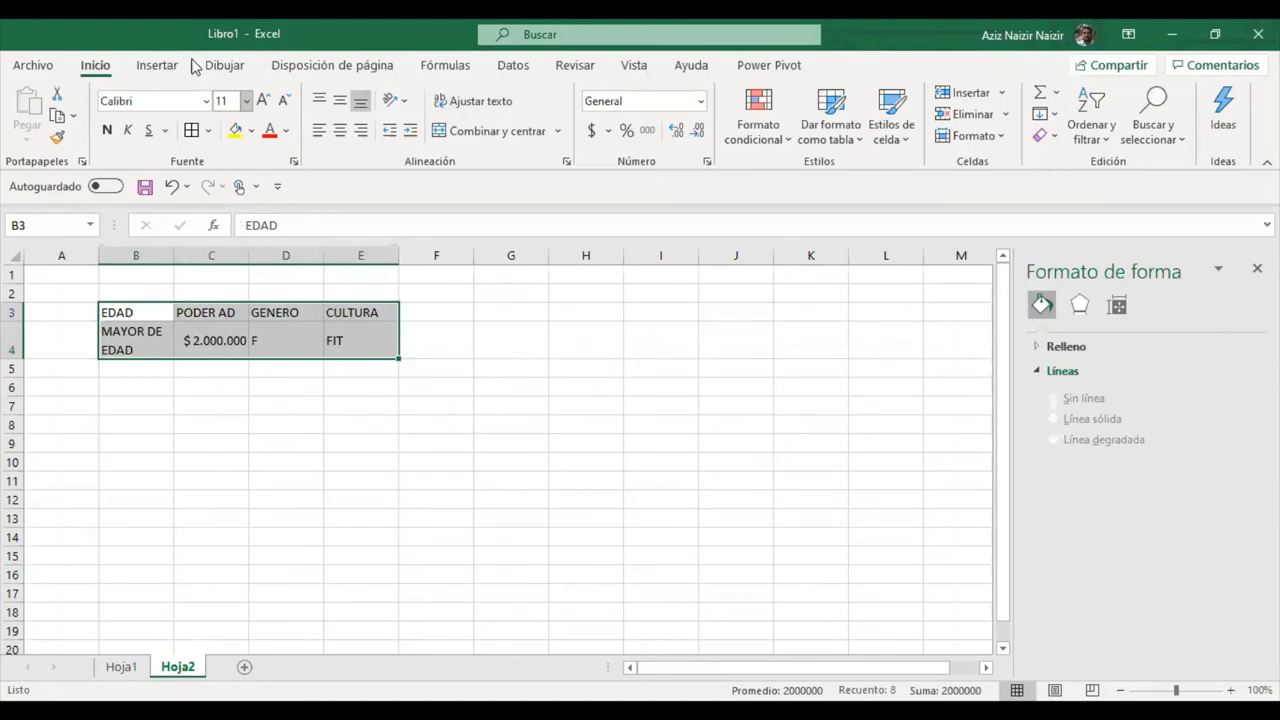
pyautogui.click(189, 132)
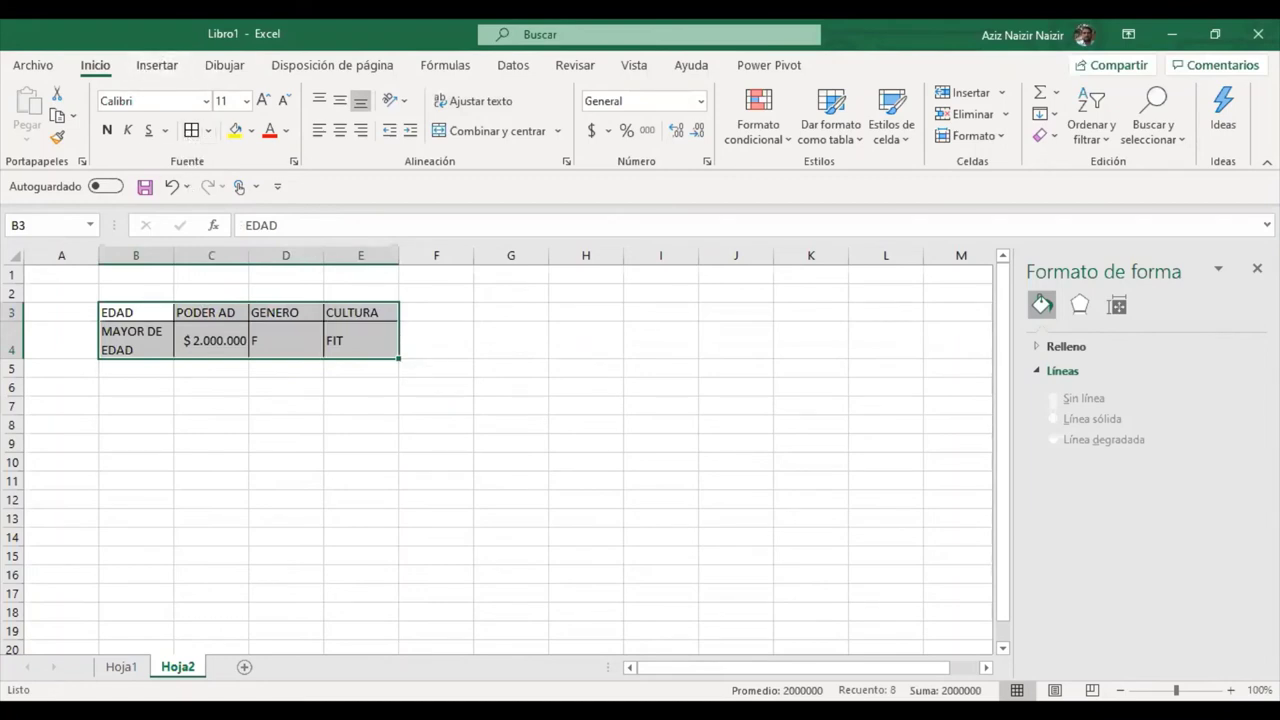
# - On sheet Hoja1, review the price, demand and supply in the highlighted equilibrium row of the PRODUCTO A table
pyautogui.click(121, 667)
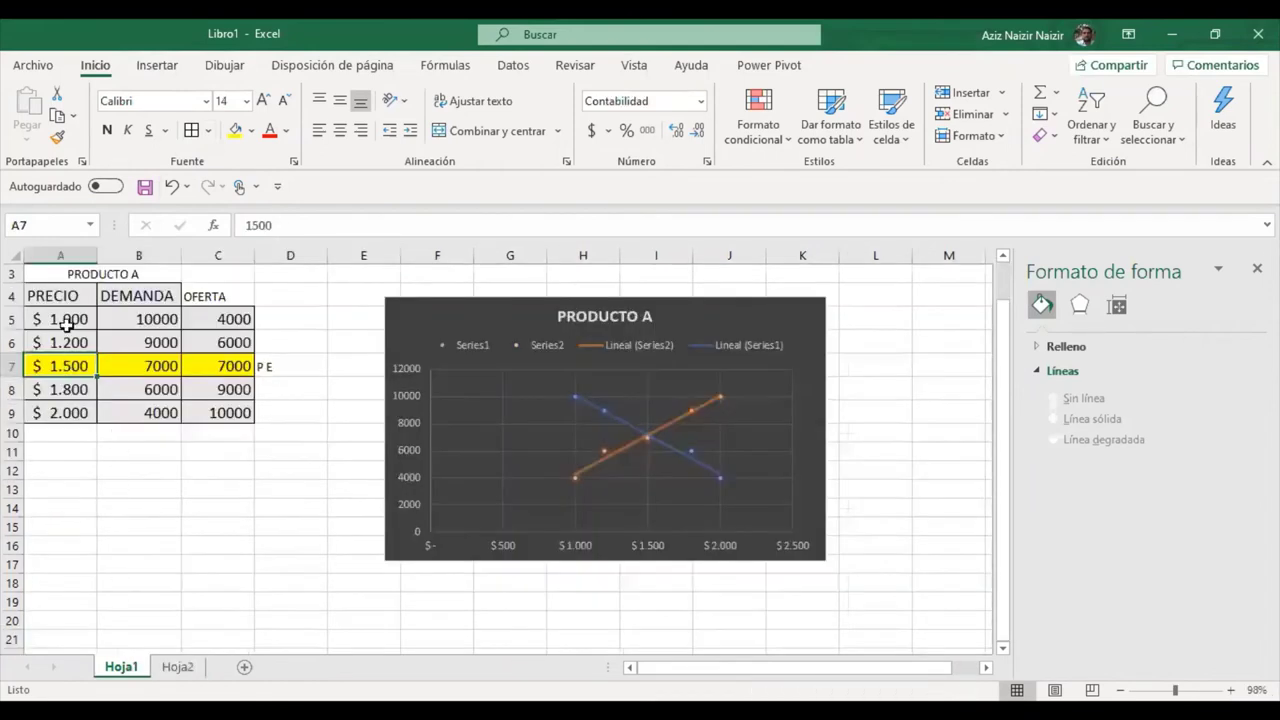
pyautogui.click(157, 275)
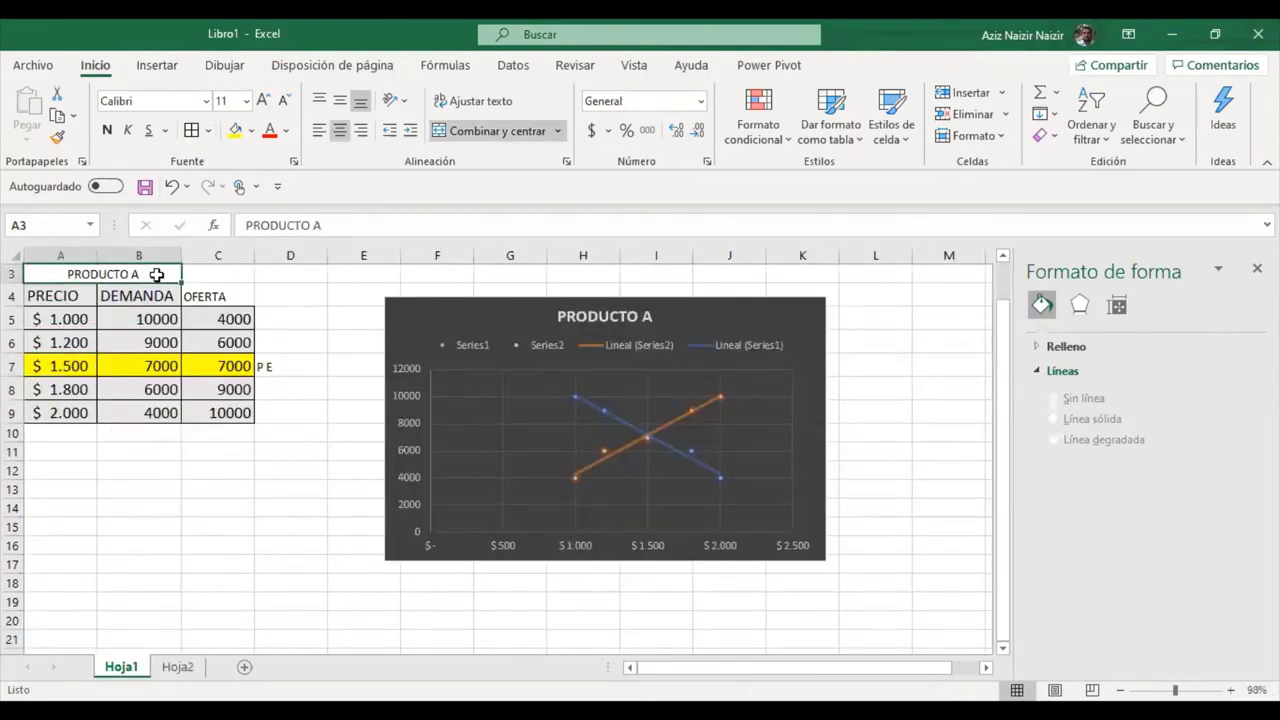
pyautogui.click(144, 296)
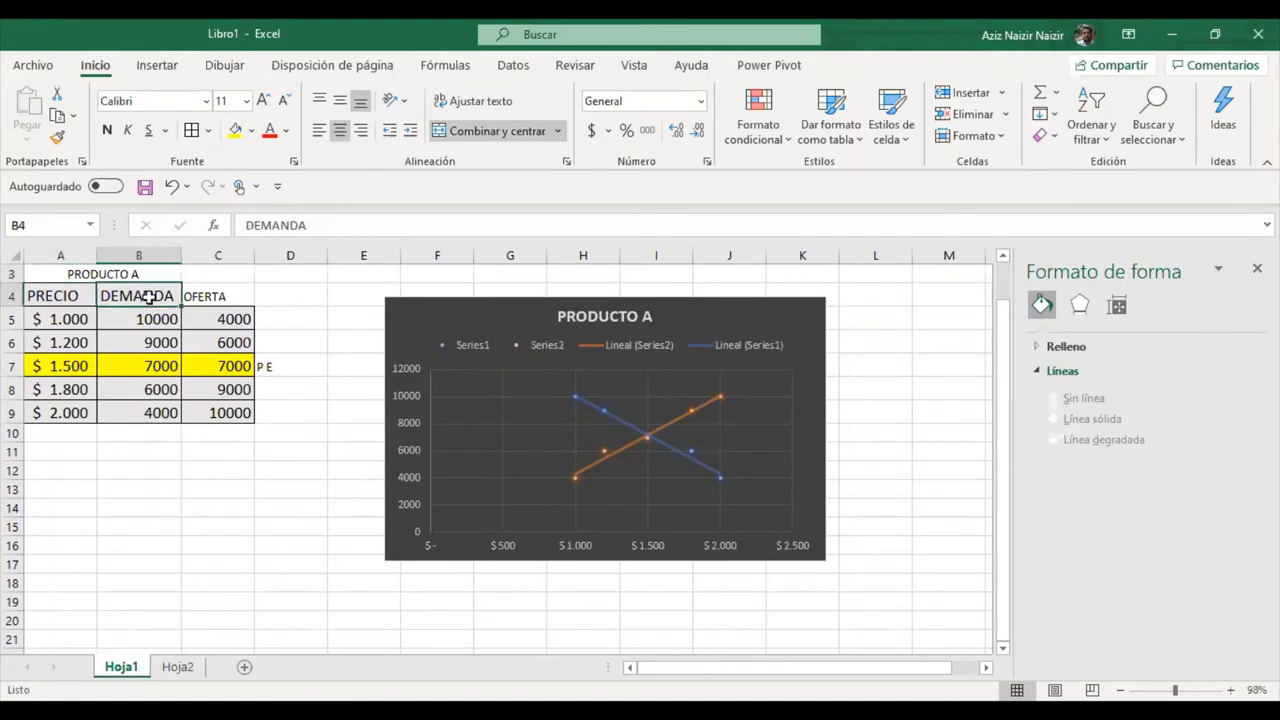
pyautogui.click(64, 367)
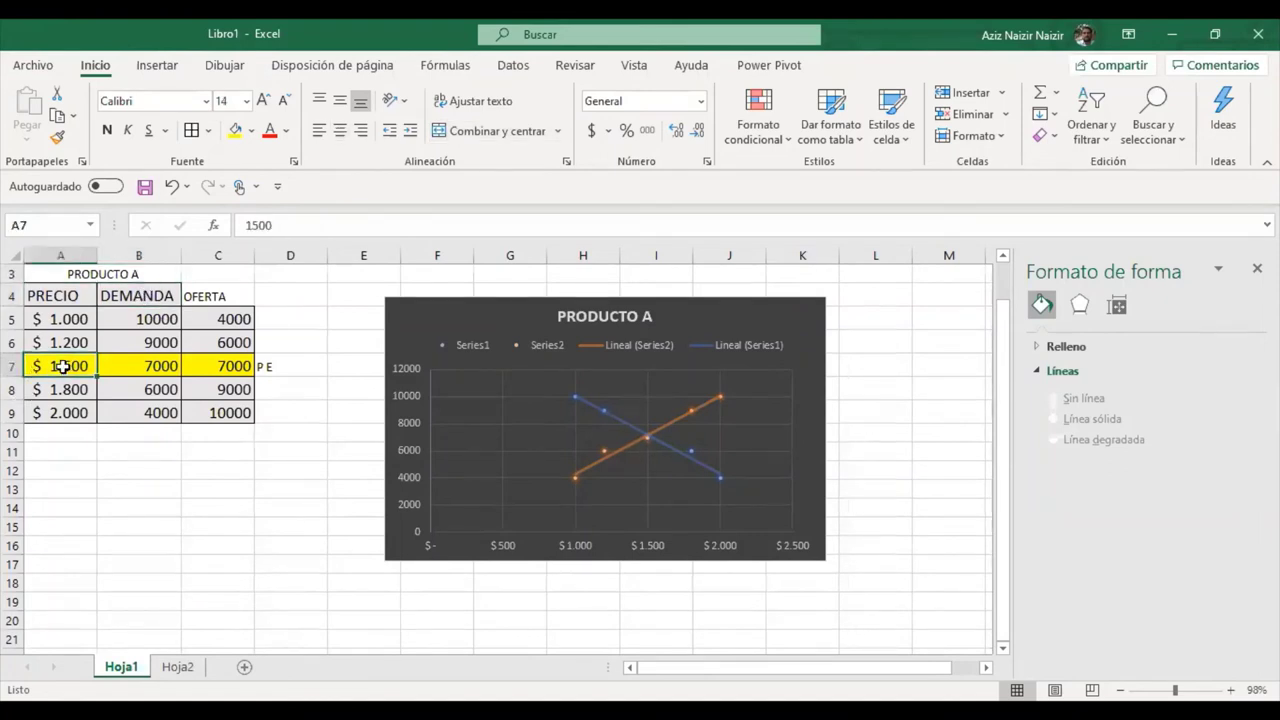
pyautogui.moveTo(194, 371); pyautogui.dragTo(225, 369)
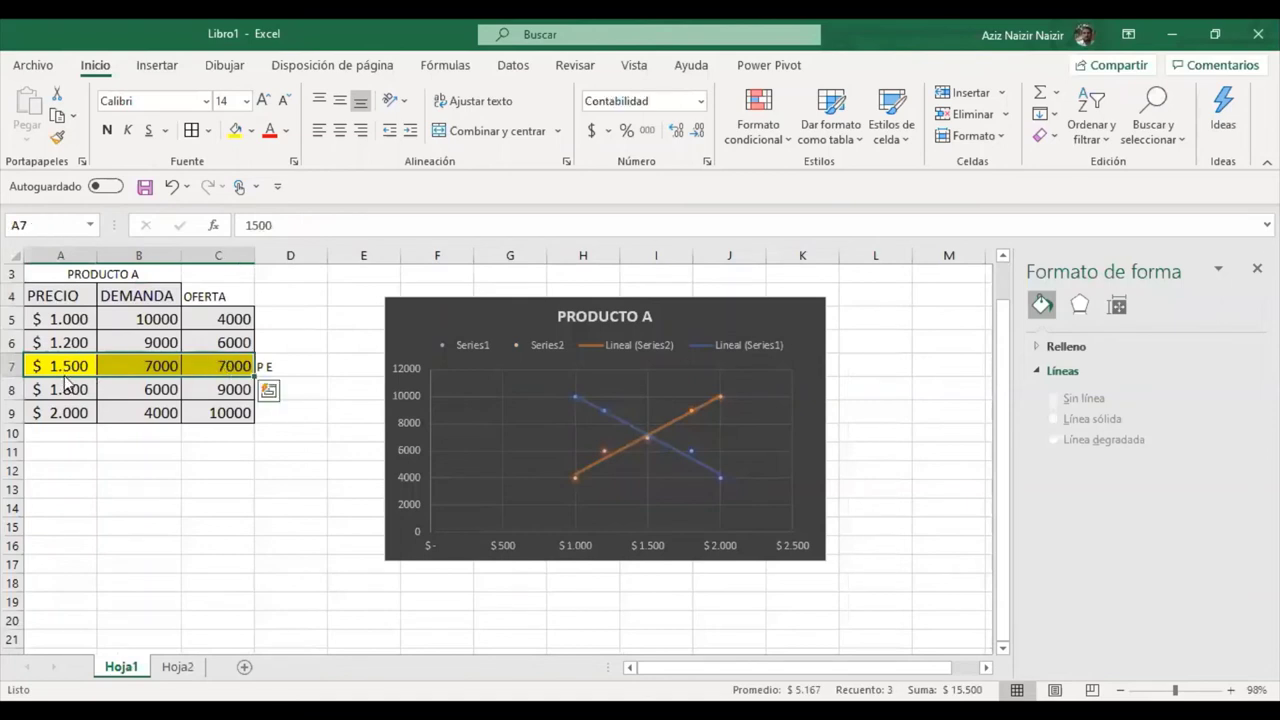
pyautogui.click(70, 366)
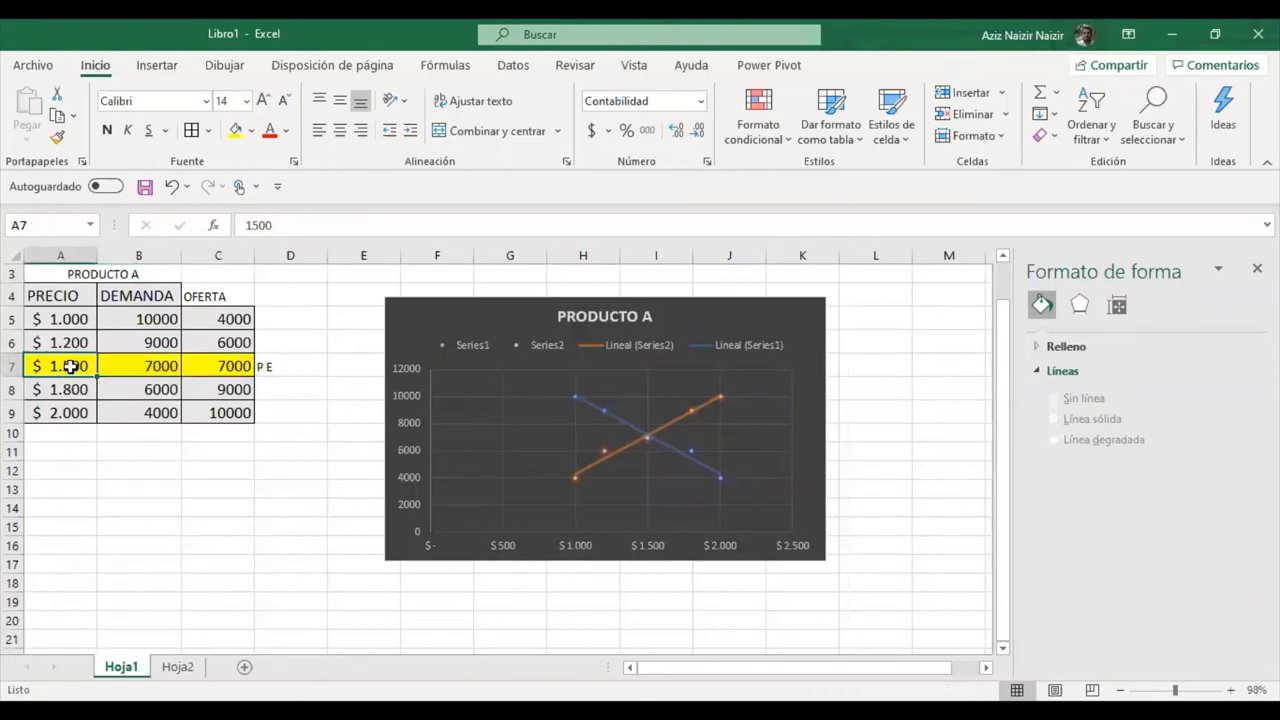
pyautogui.click(233, 366)
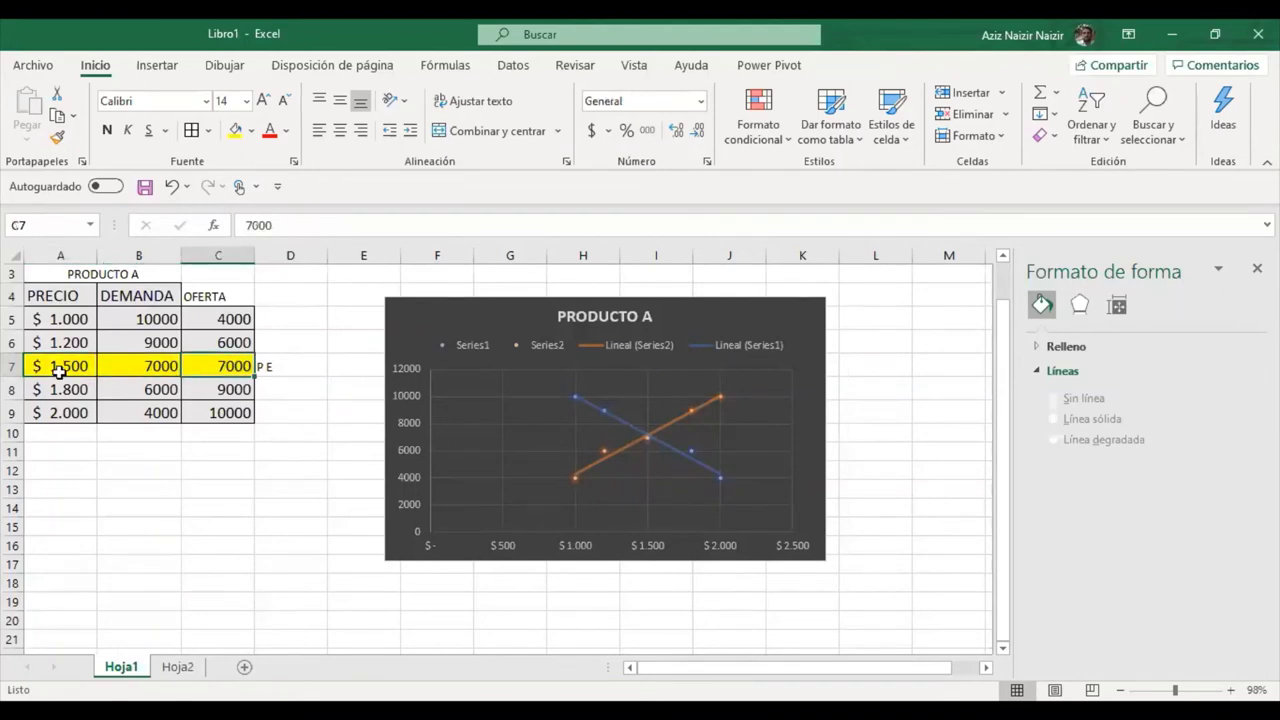
# - On sheet Hoja2, extend the table with the heading PROD in cell F3 and the value A in cell F4
pyautogui.click(178, 666)
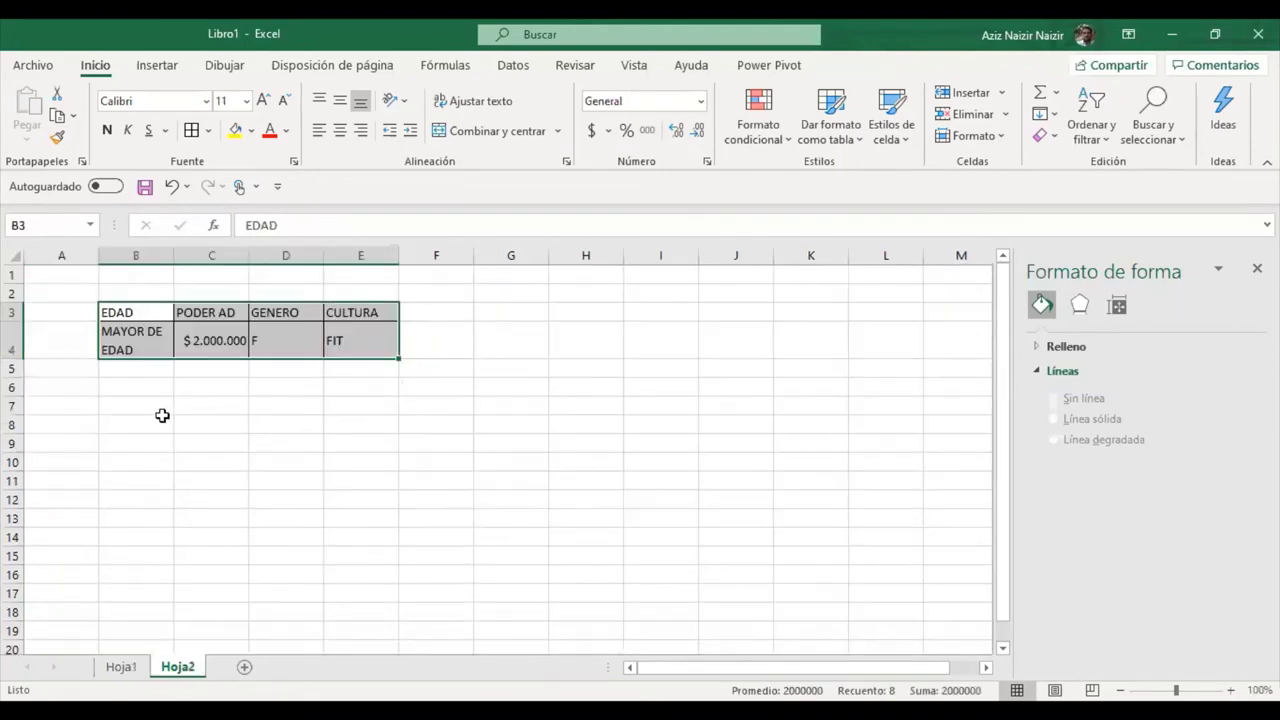
pyautogui.click(149, 387)
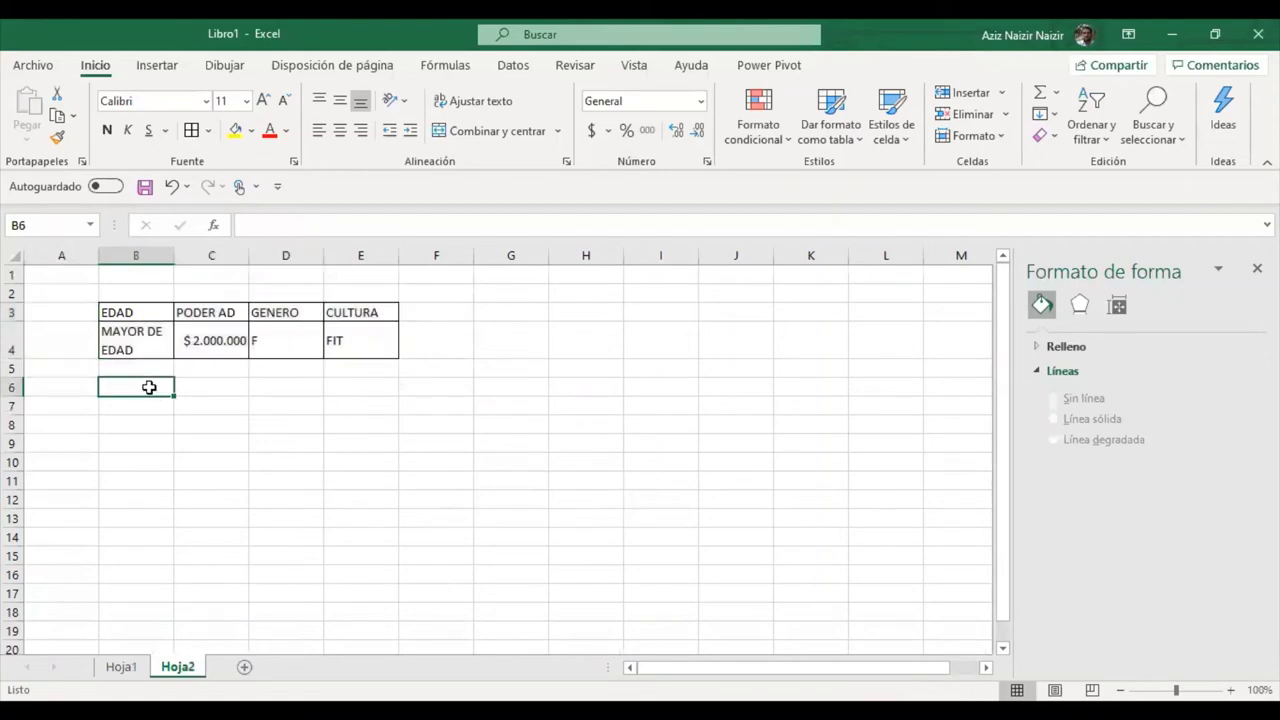
pyautogui.click(426, 317)
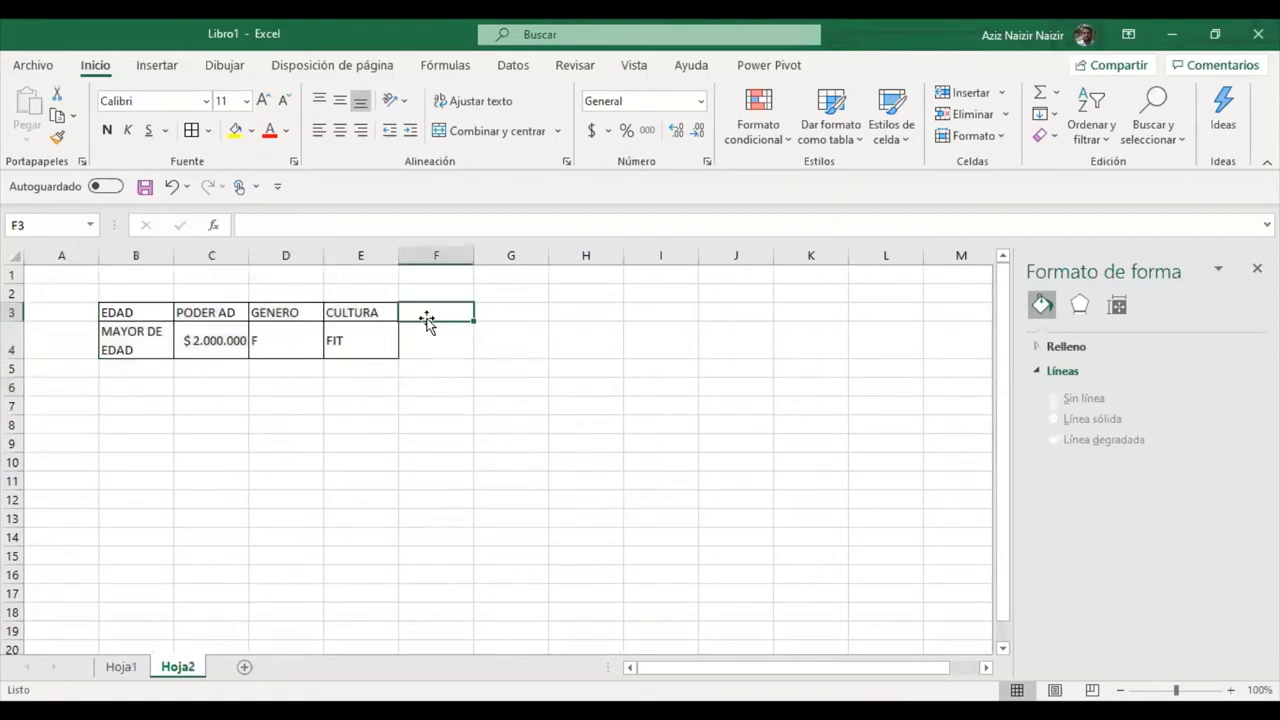
pyautogui.moveTo(427, 318); pyautogui.dragTo(427, 318)
pyautogui.click(530, 225)
pyautogui.write('PROD')
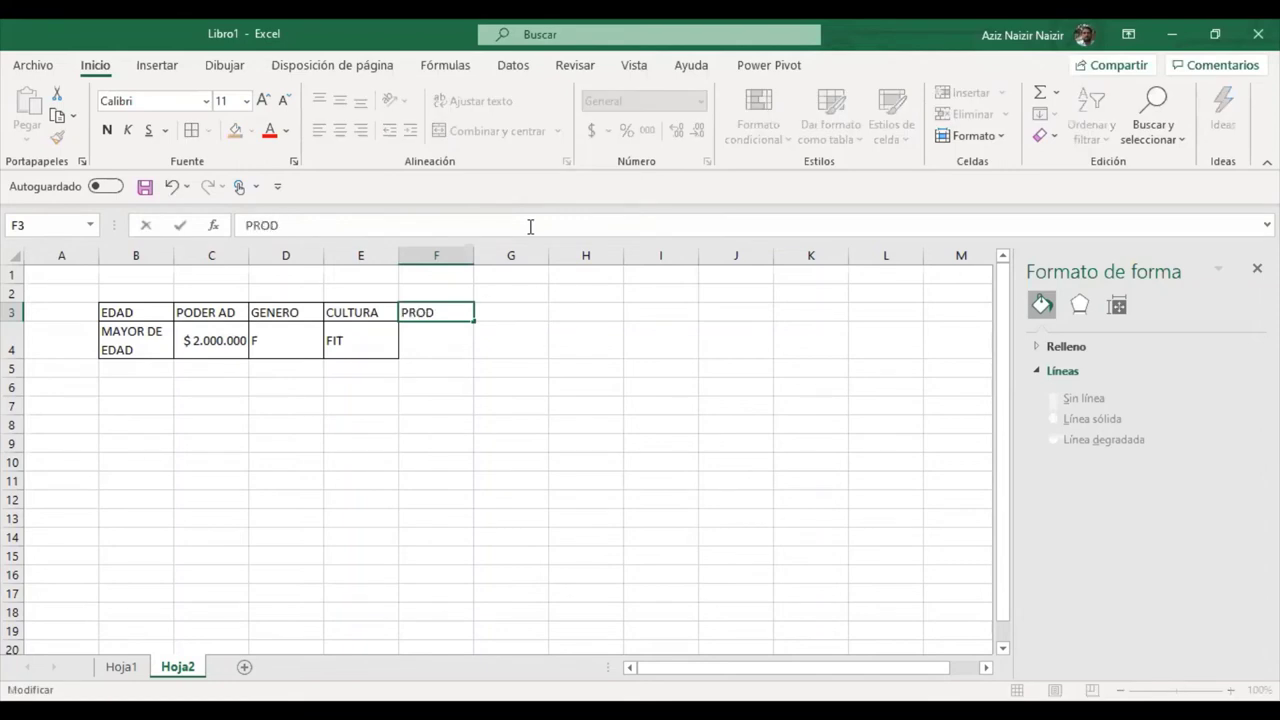
pyautogui.press('Return')
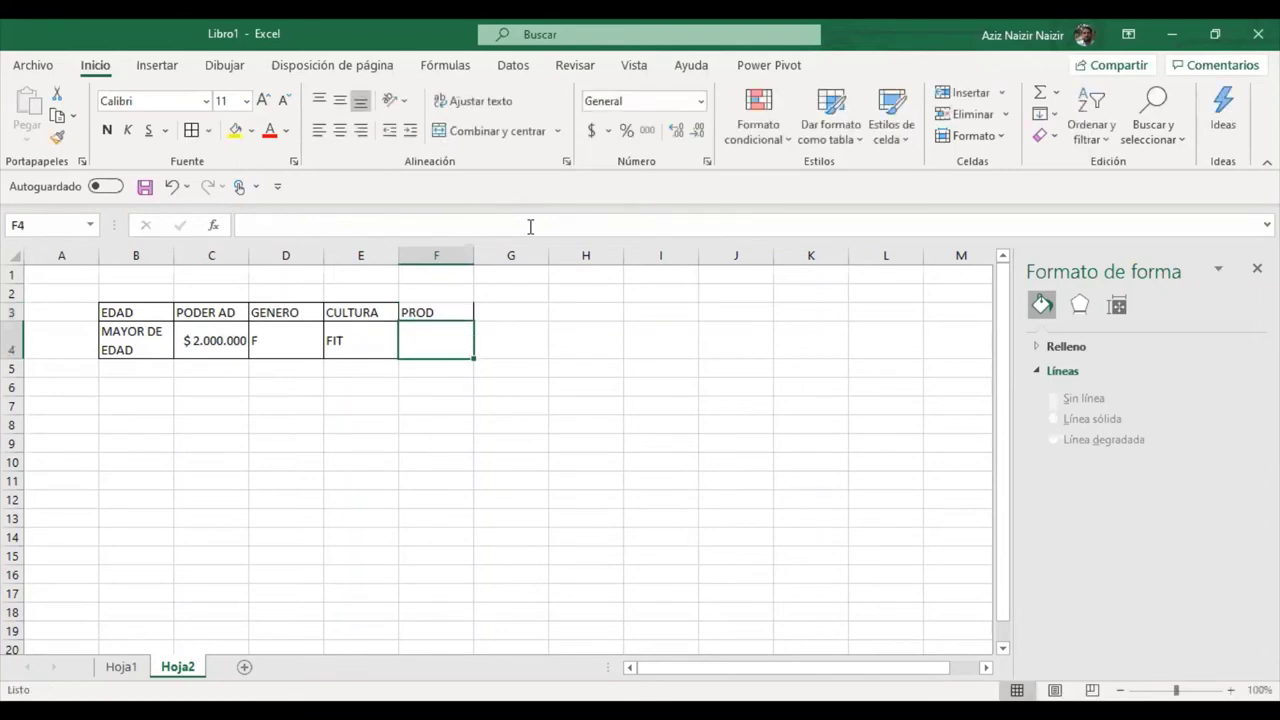
pyautogui.write('A')
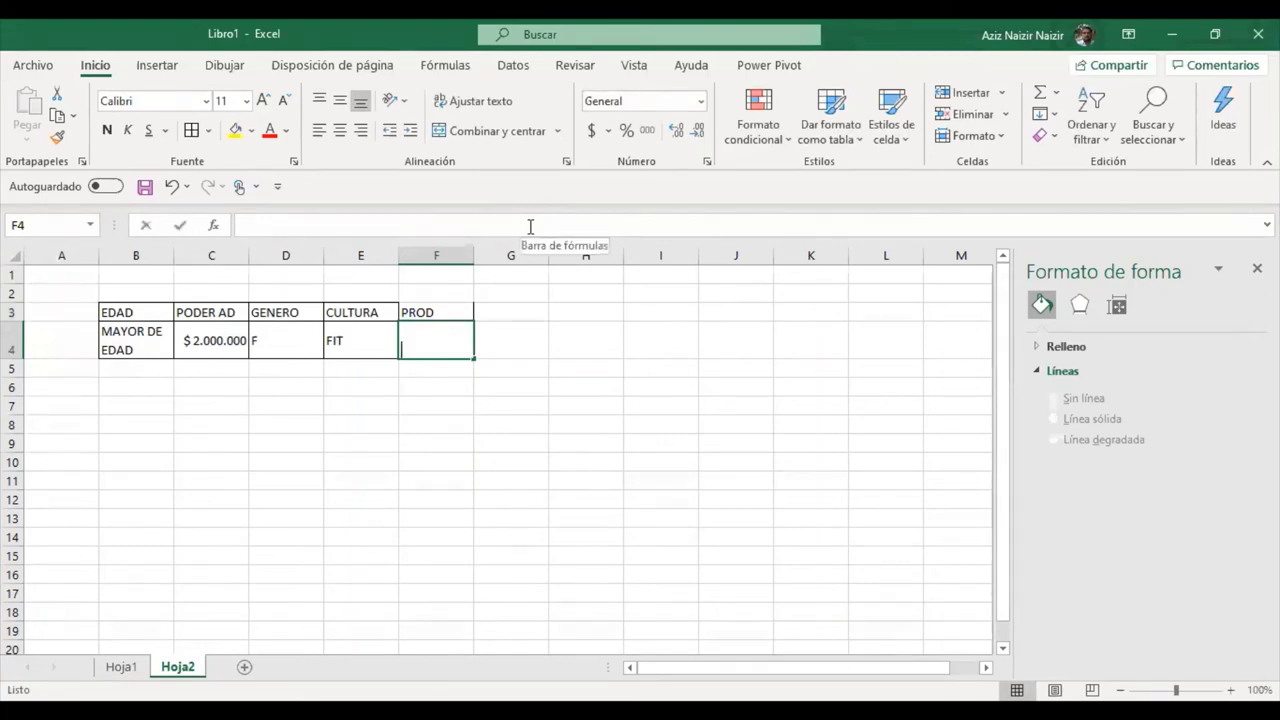
pyautogui.press('Return')
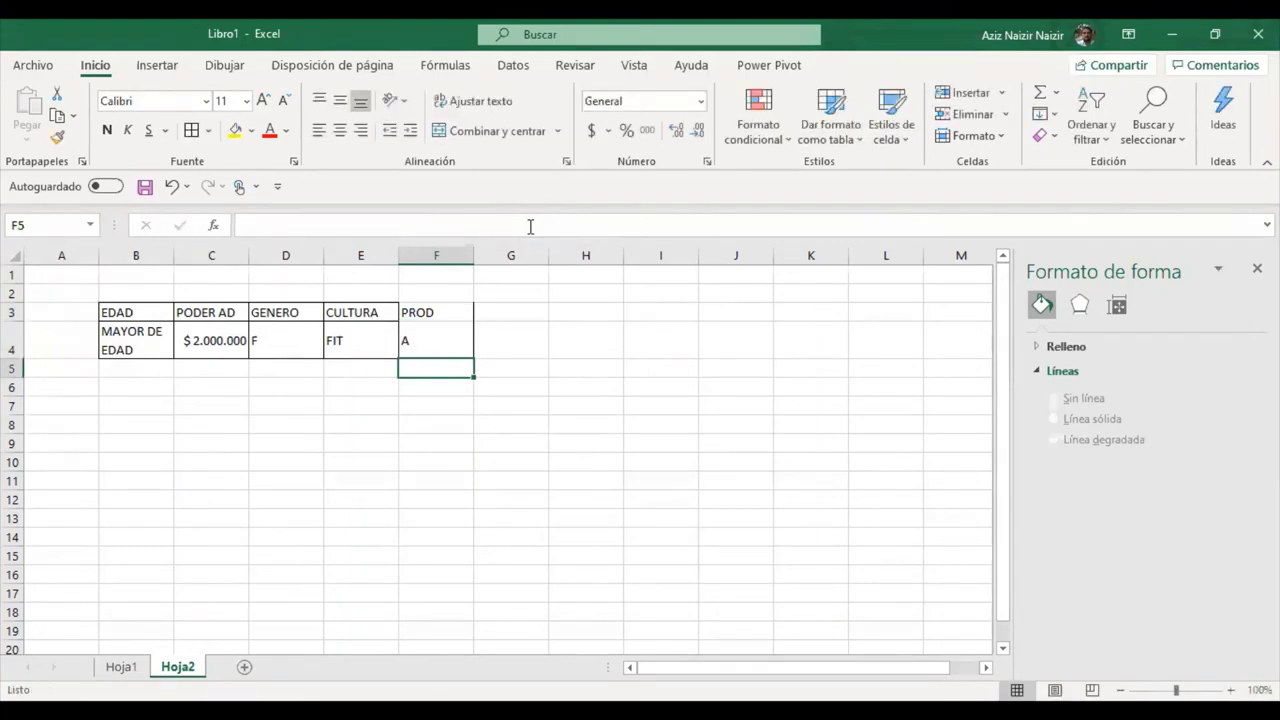
# - Enter the heading PRECIO DE COMPRA in cell G3 and the currency value $7.000 beneath it in cell G4
pyautogui.click(520, 311)
pyautogui.write('PRECIO')
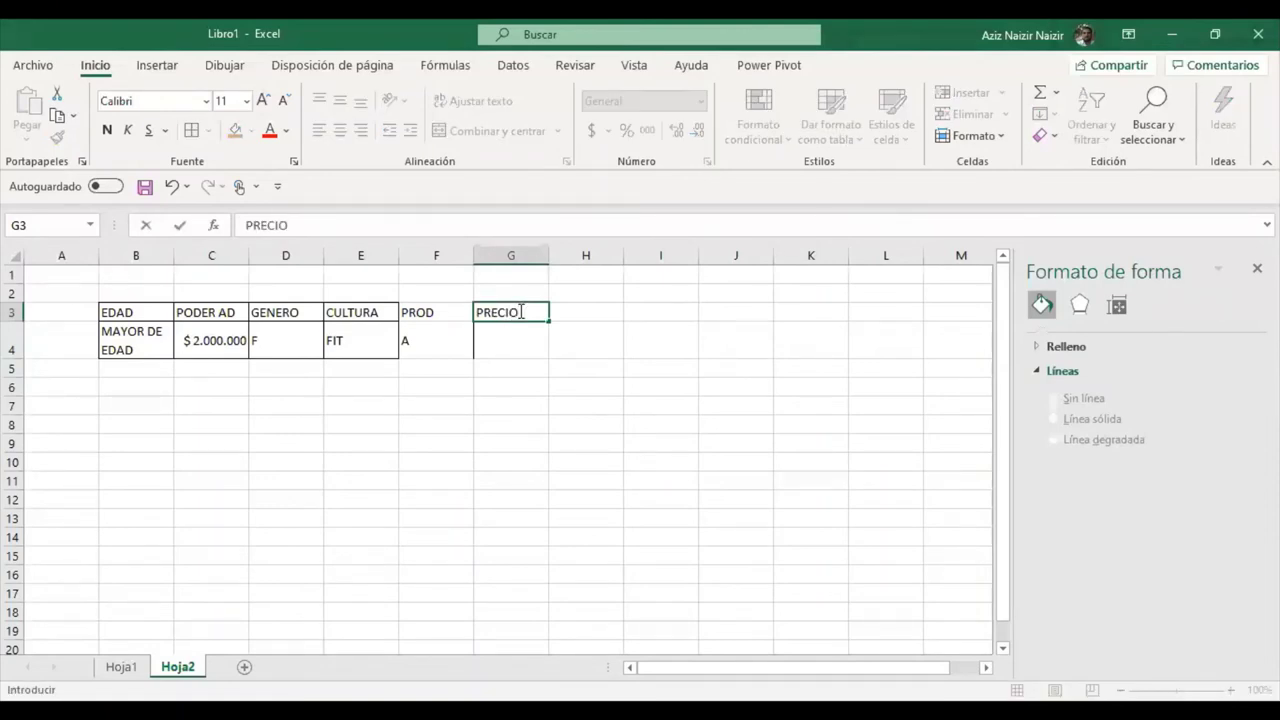
pyautogui.write(' DE COMPRA')
pyautogui.press('Return')
pyautogui.click(520, 312)
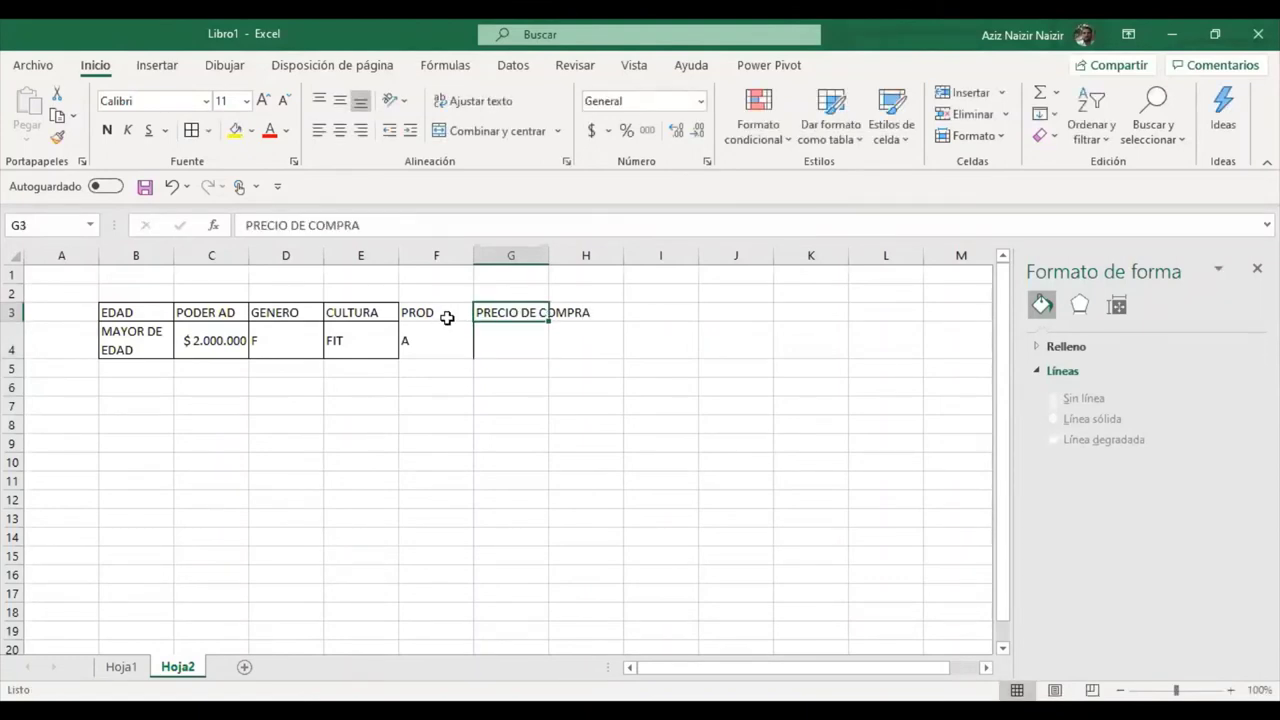
pyautogui.click(503, 338)
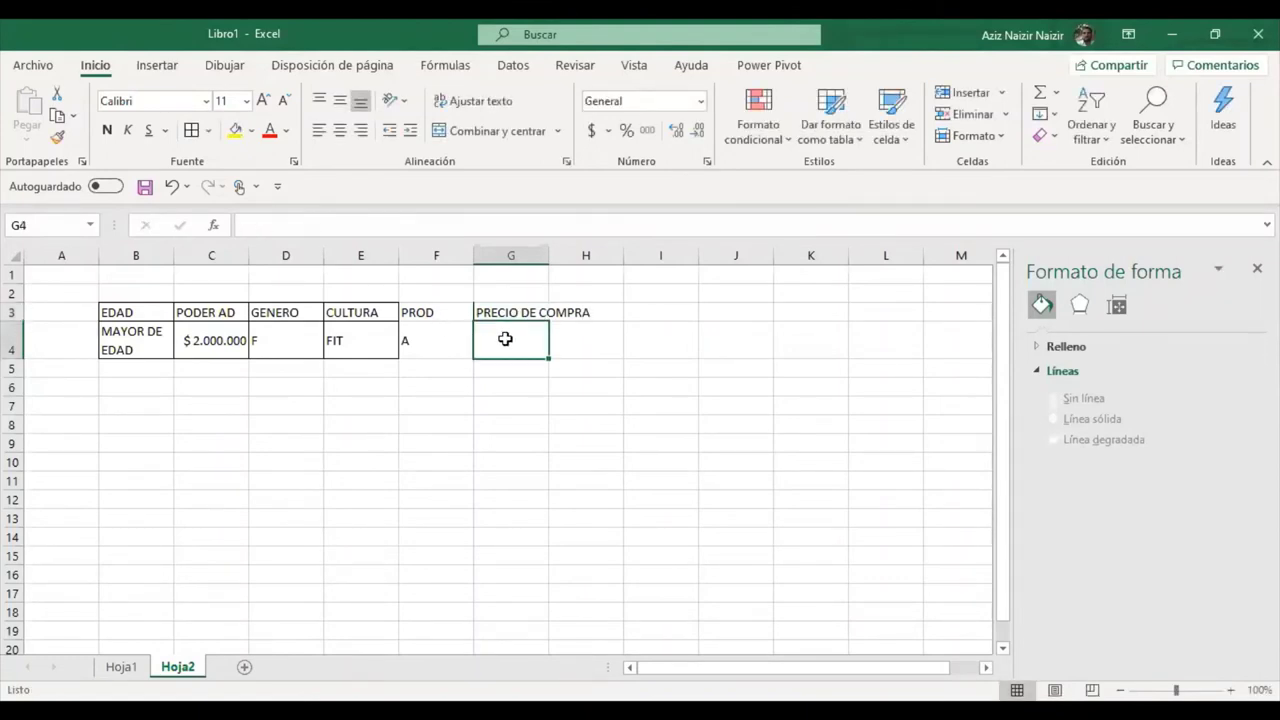
pyautogui.write('$ 7.')
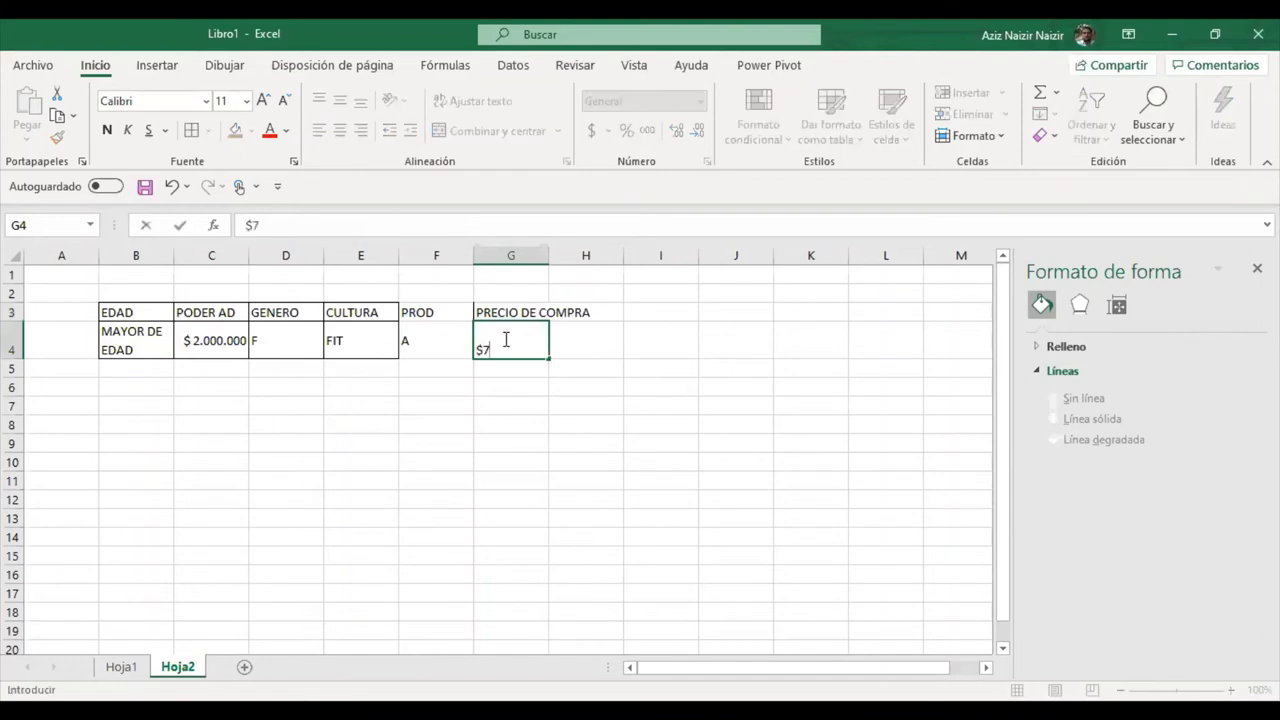
pyautogui.write('000')
pyautogui.press('Return')
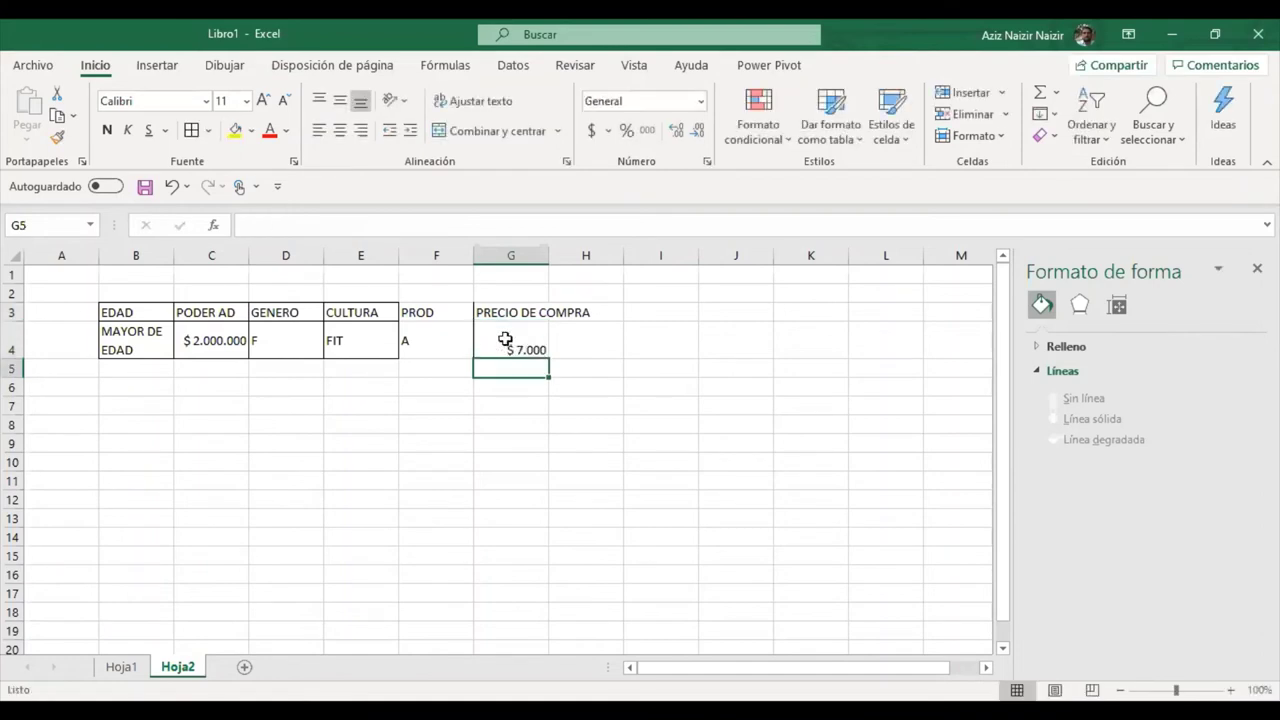
pyautogui.click(421, 327)
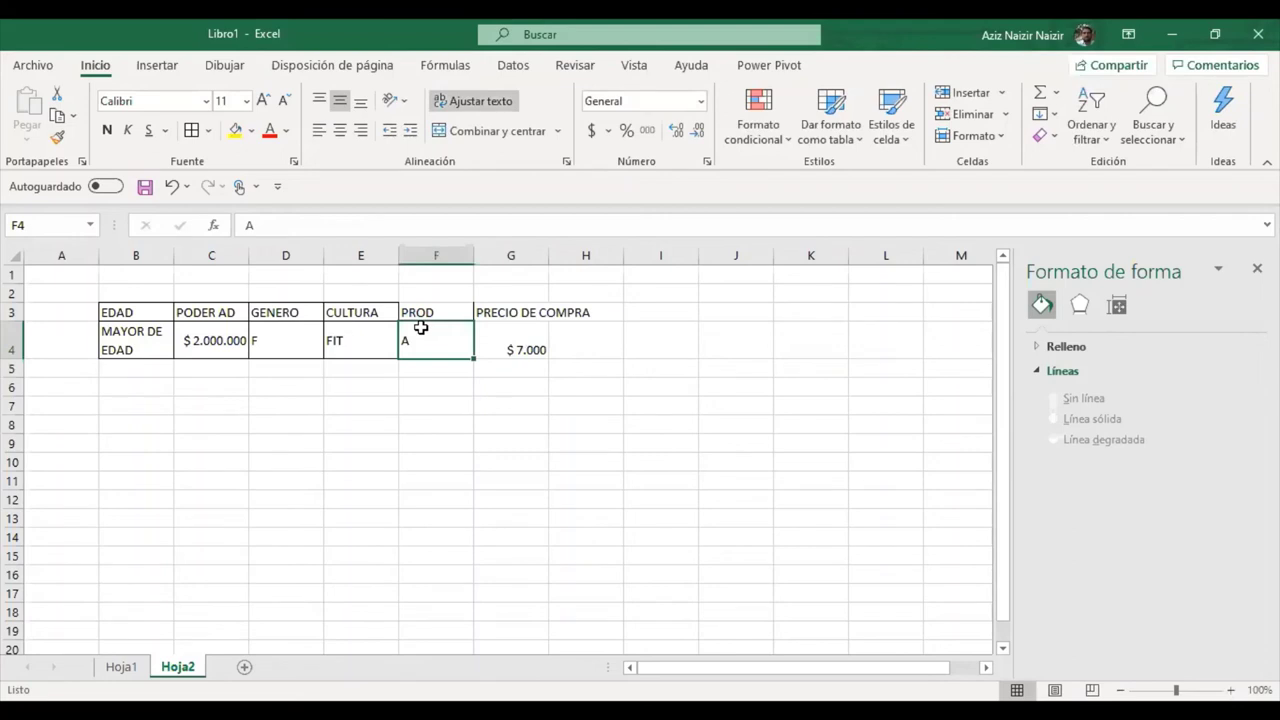
# - Enter the heading UNIDADES DEMAND in cell H3, correcting any misspelling in the text
pyautogui.click(589, 318)
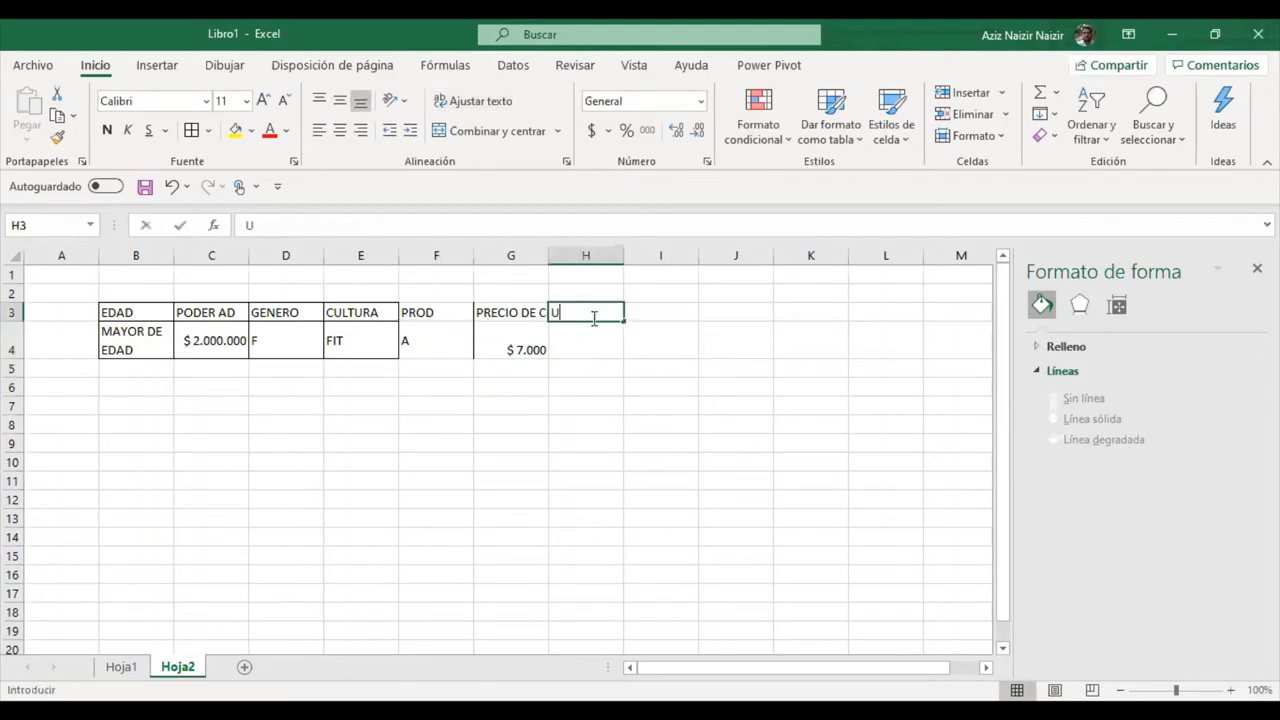
pyautogui.write('UNIDADES ')
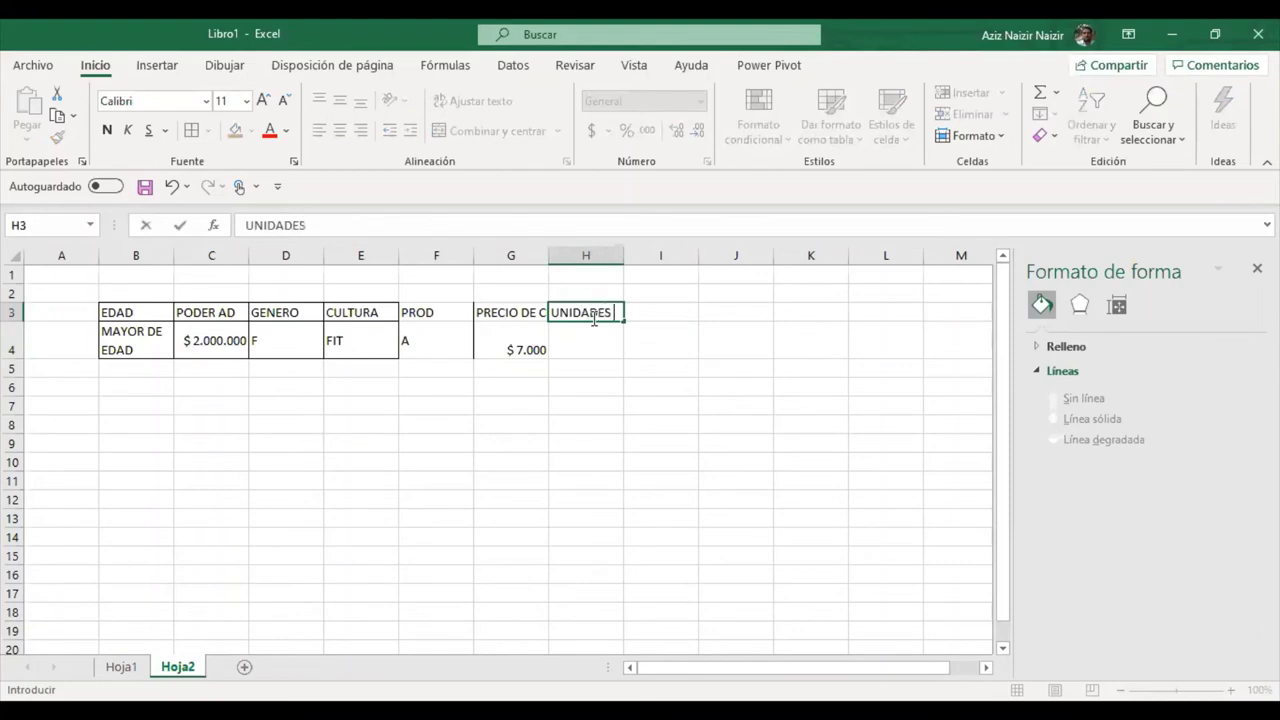
pyautogui.write('DEMAMD')
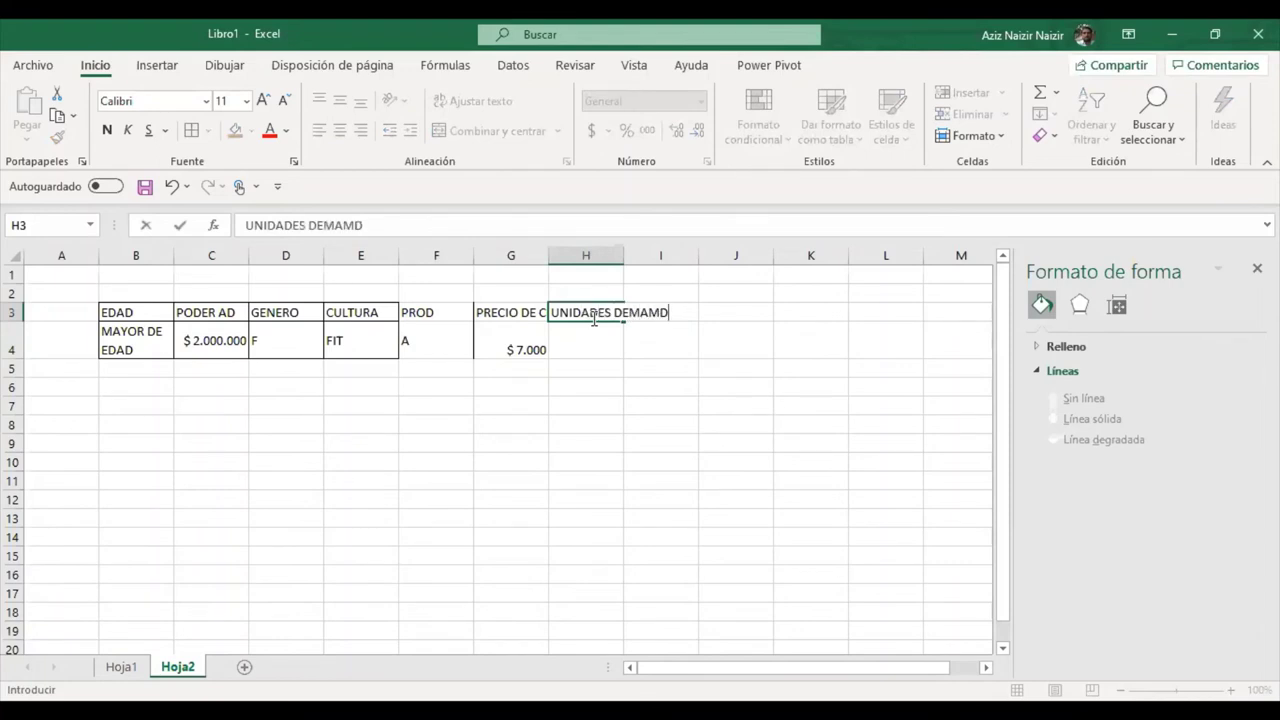
pyautogui.press('Return')
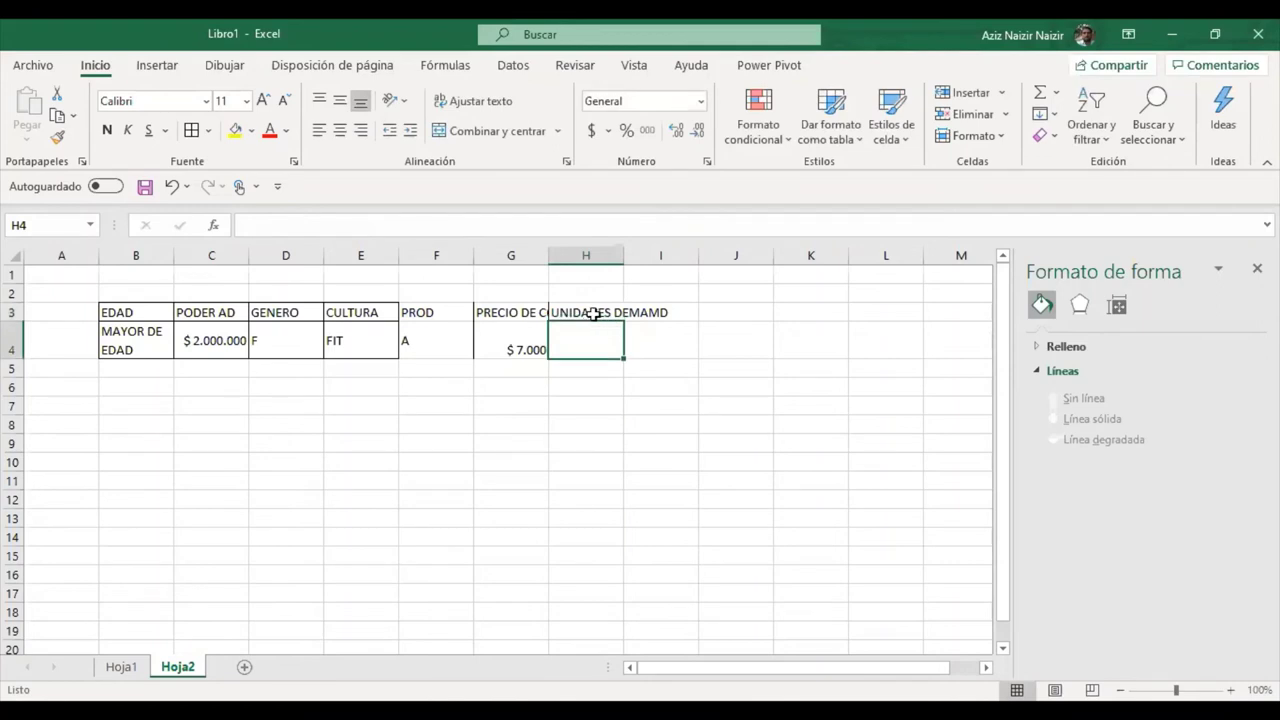
pyautogui.click(591, 315)
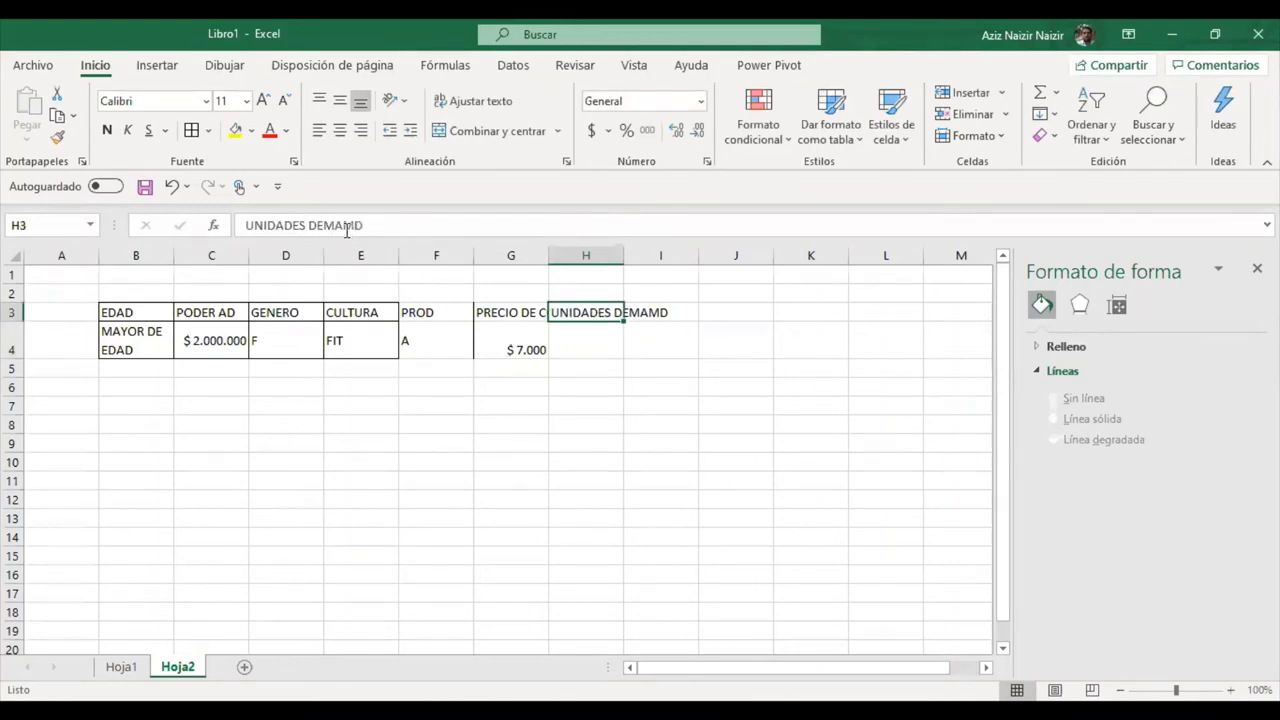
pyautogui.moveTo(347, 226); pyautogui.dragTo(355, 227)
pyautogui.write('N')
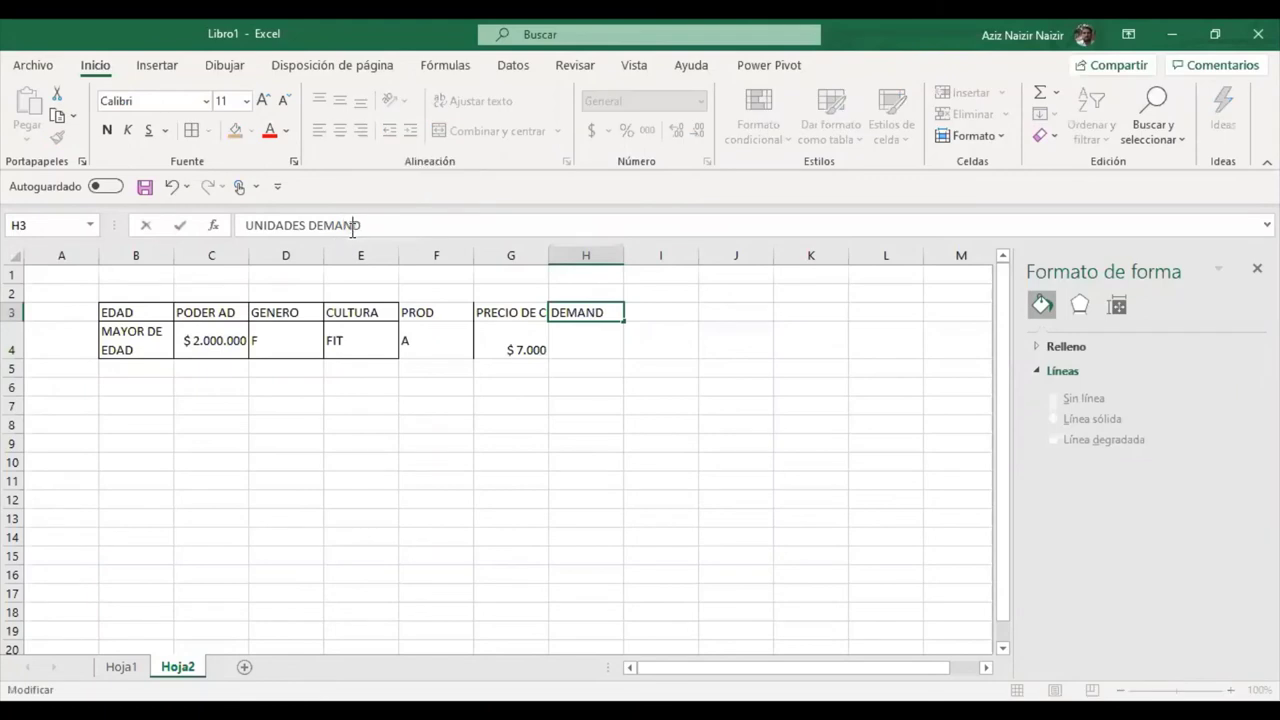
pyautogui.press('Return')
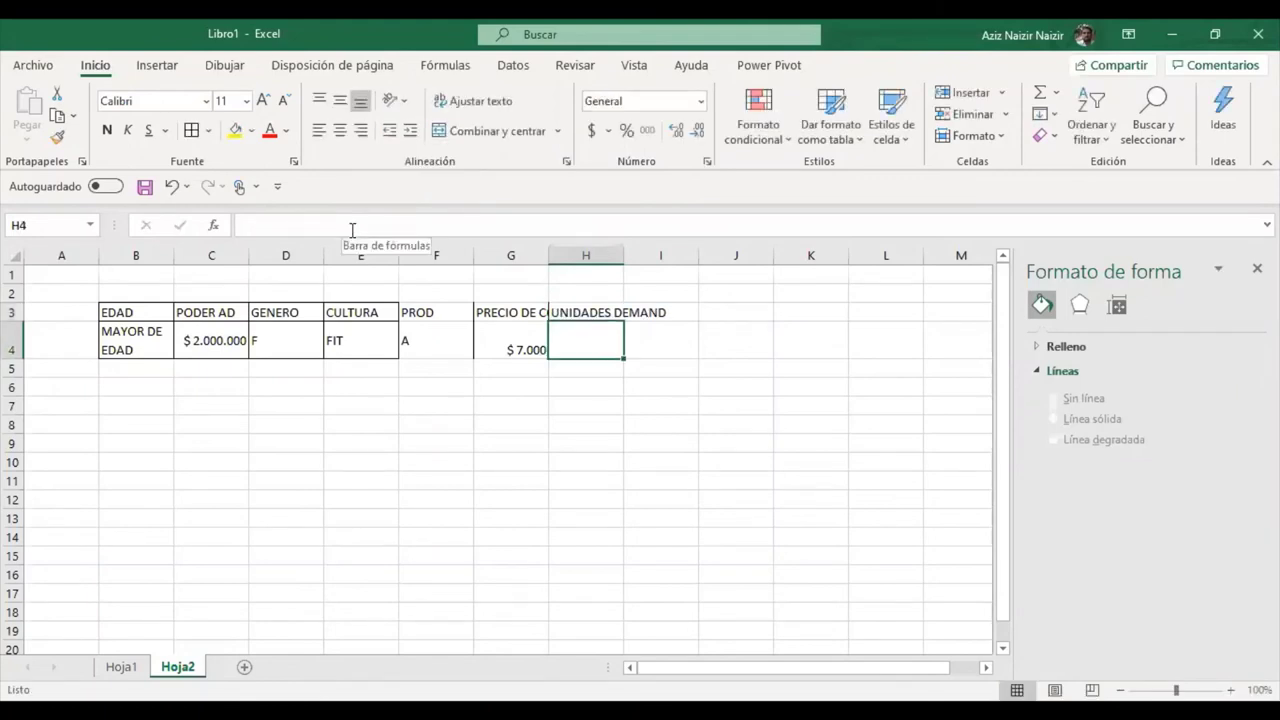
# - Check the equilibrium price on sheet Hoja1 and set the purchase price in cell G4 of Hoja2 to 1500
pyautogui.click(121, 667)
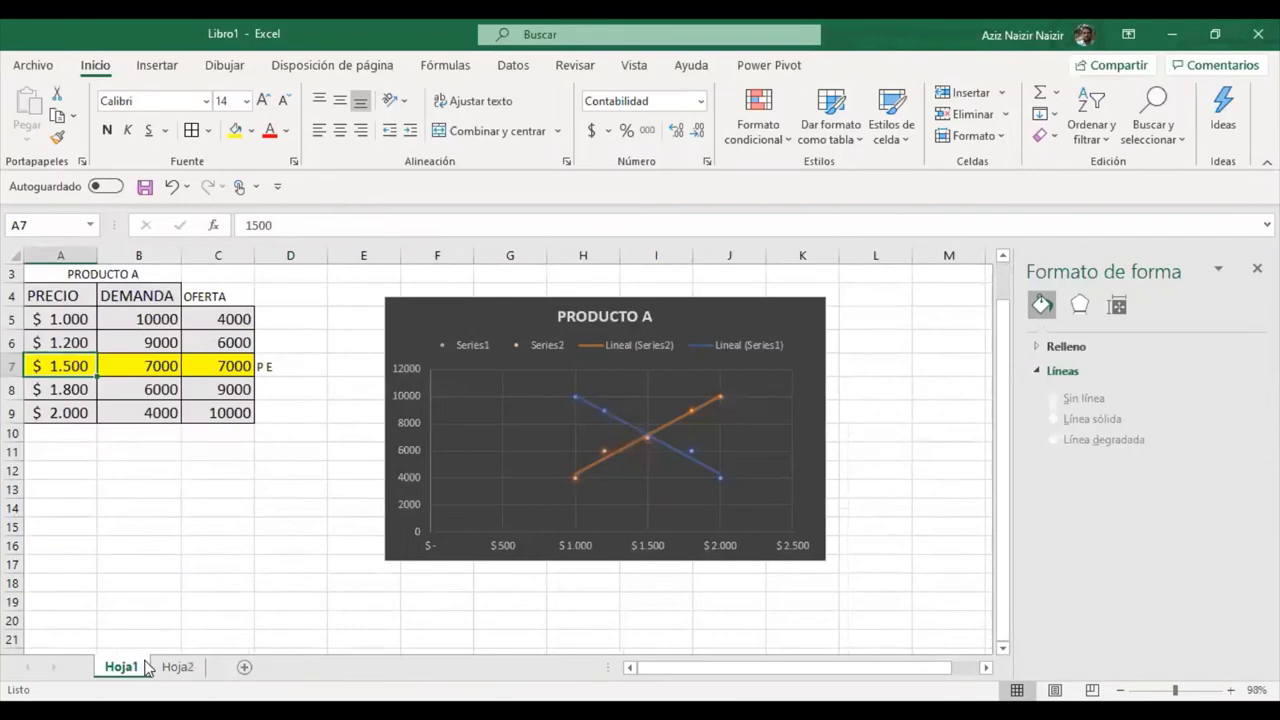
pyautogui.click(178, 667)
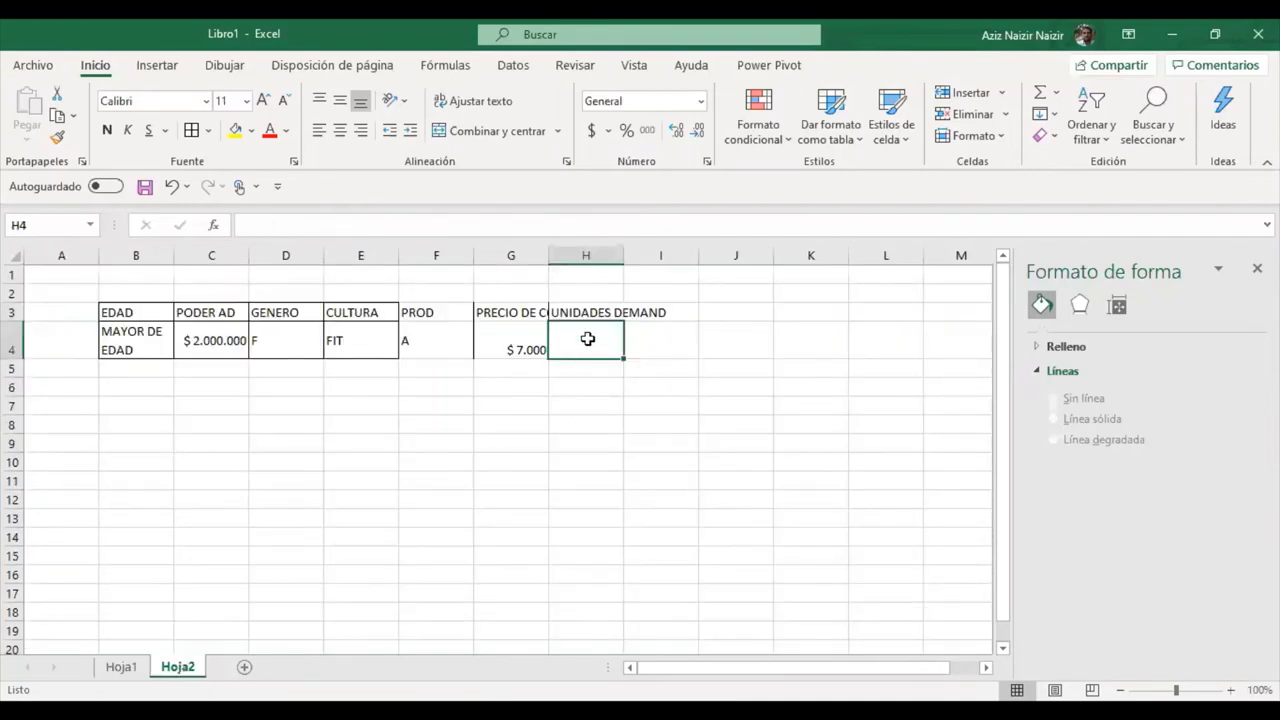
pyautogui.click(518, 342)
pyautogui.write('1')
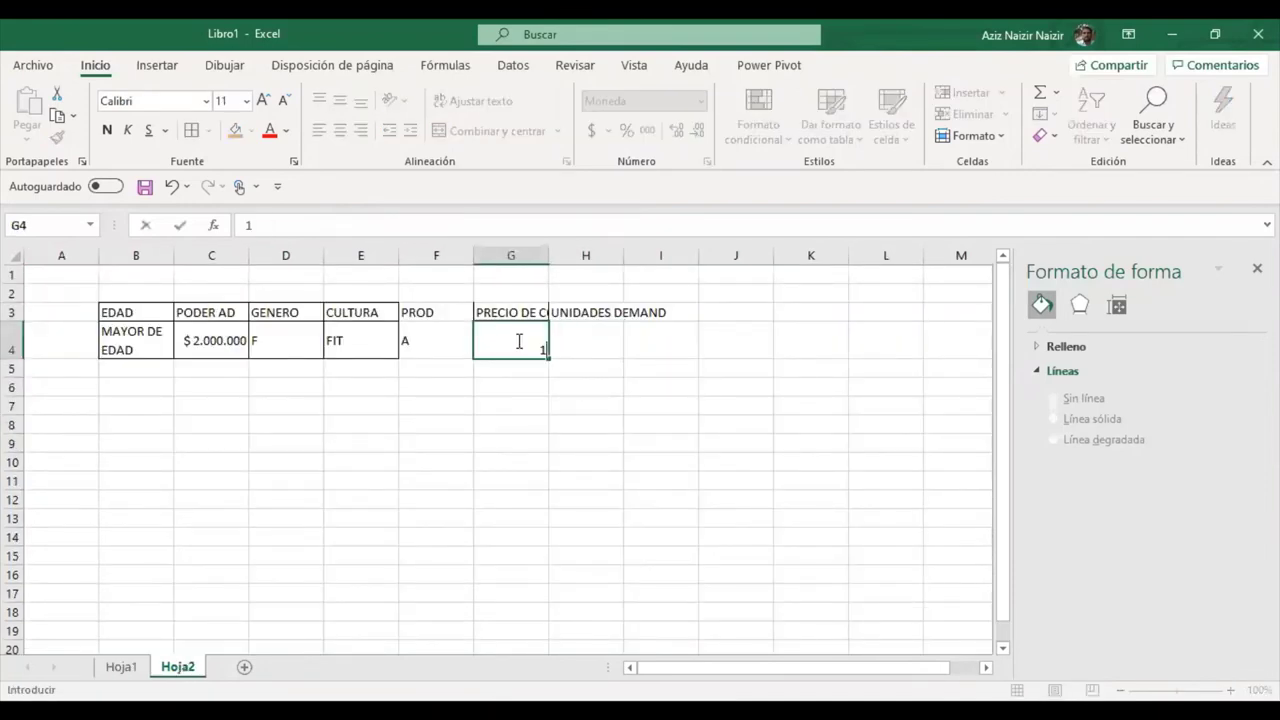
pyautogui.write('500')
pyautogui.press('Return')
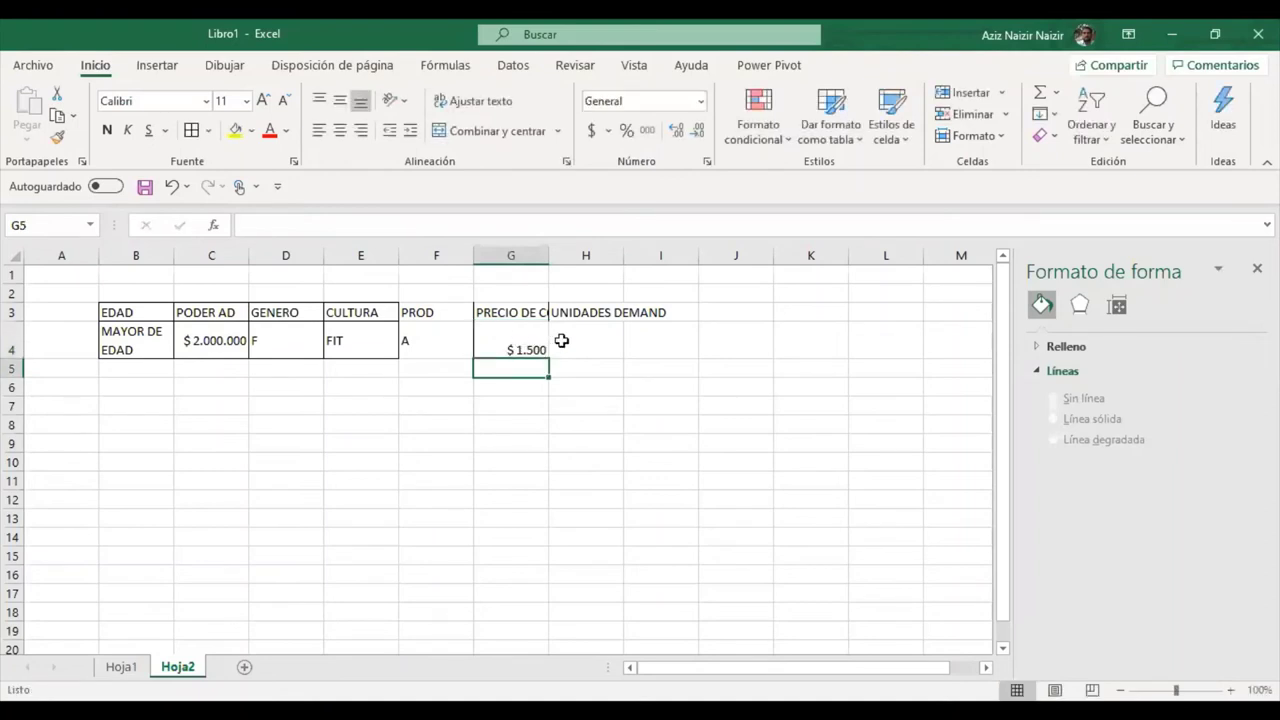
# - Enter 7000 under UNIDADES DEMAND in cell H4
pyautogui.click(562, 341)
pyautogui.write('7000')
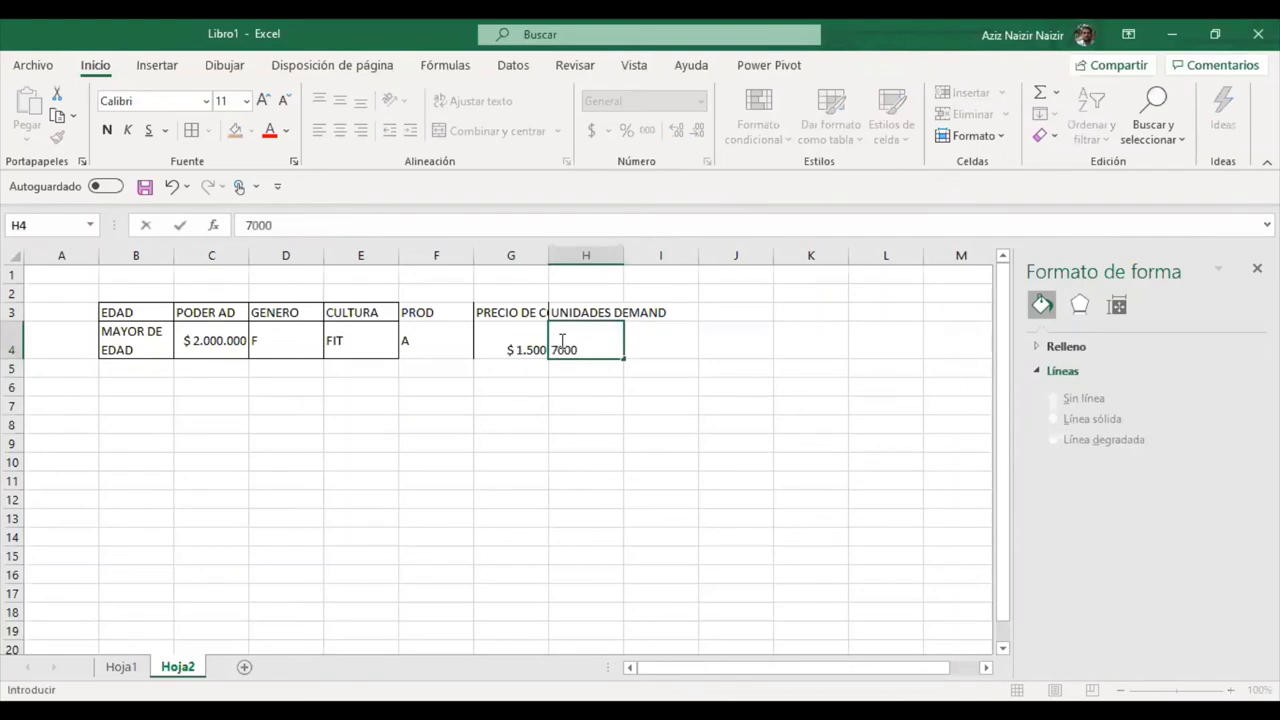
pyautogui.press('Return')
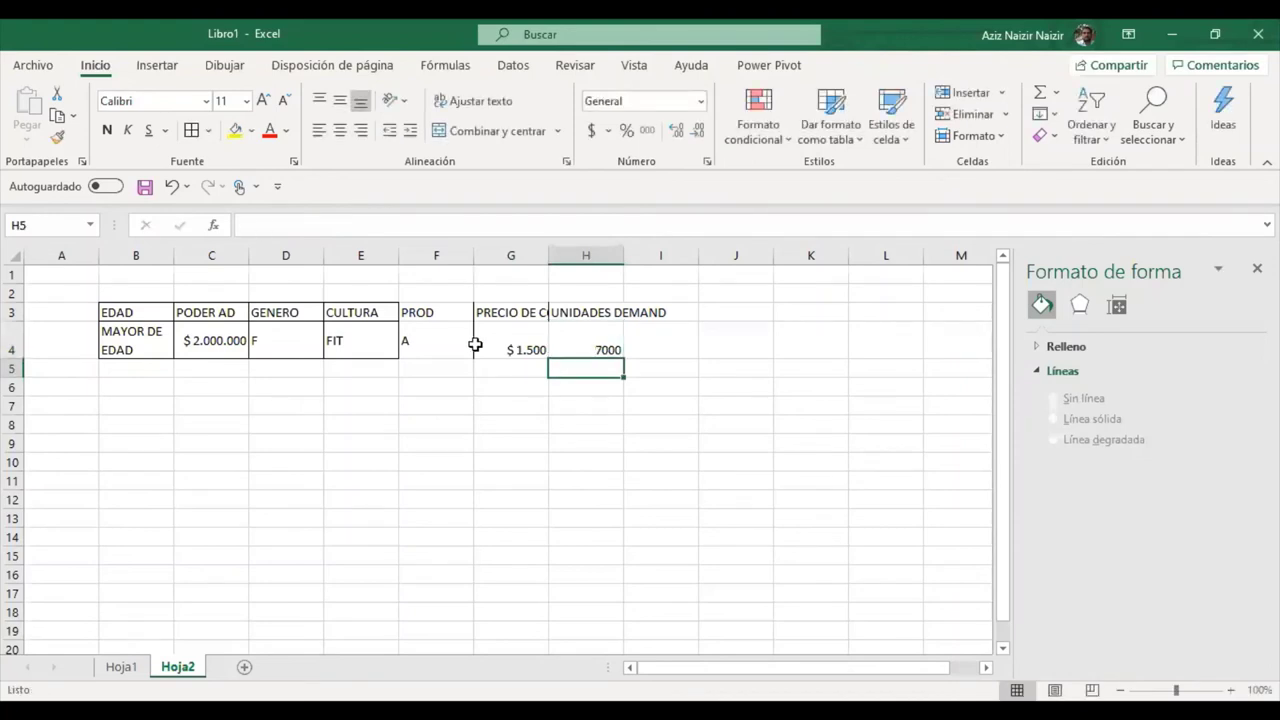
# - Apply all borders to the table B3:H4, wrap its text, and centre the contents vertically and horizontally
pyautogui.moveTo(149, 314); pyautogui.dragTo(600, 337)
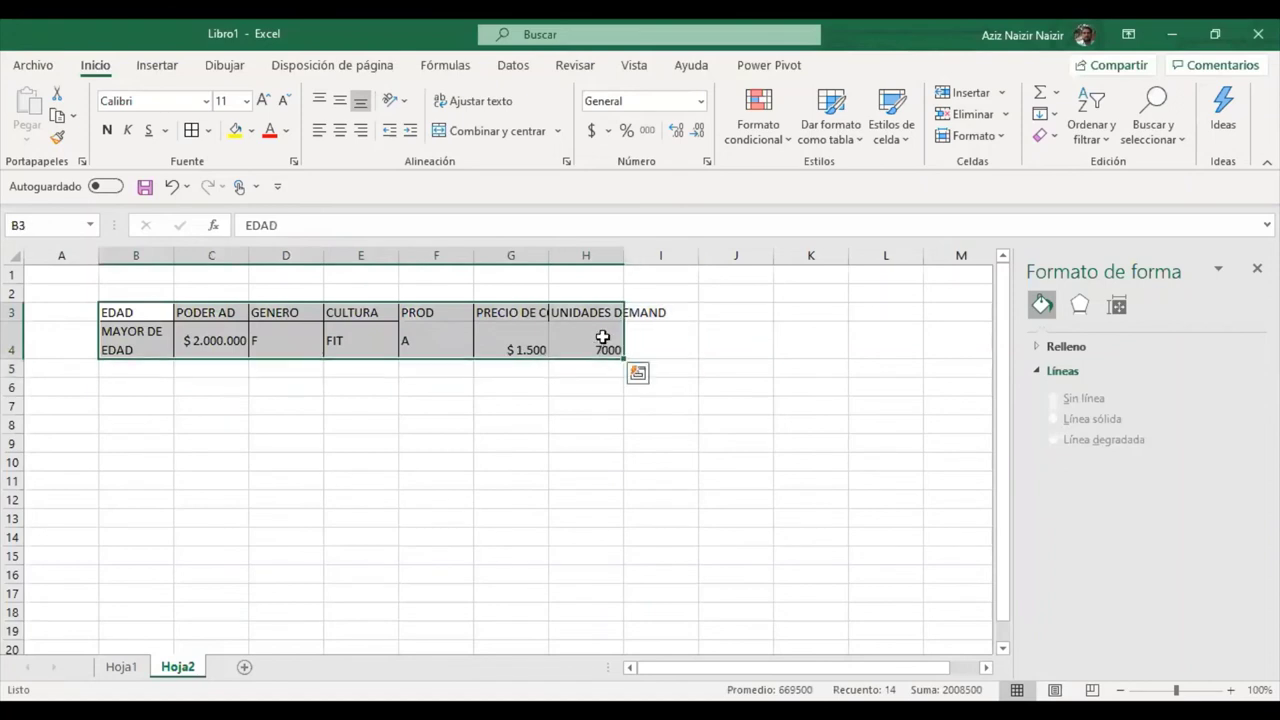
pyautogui.click(191, 130)
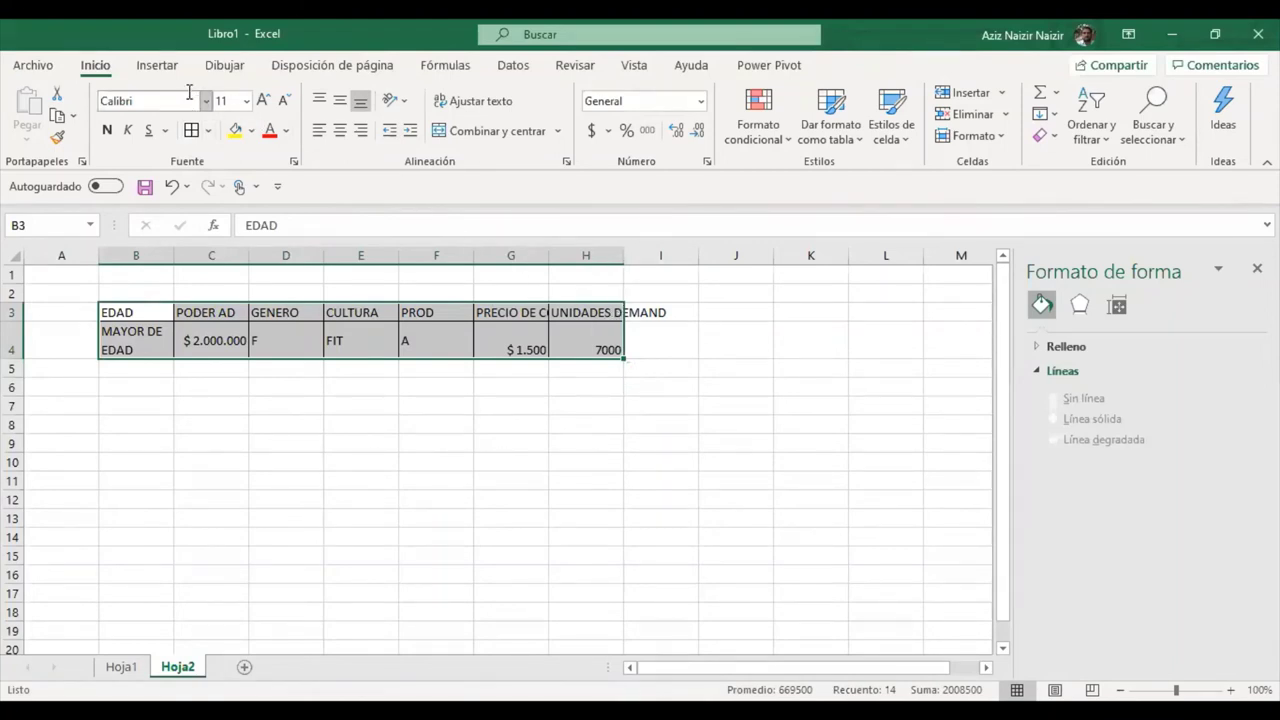
pyautogui.click(484, 104)
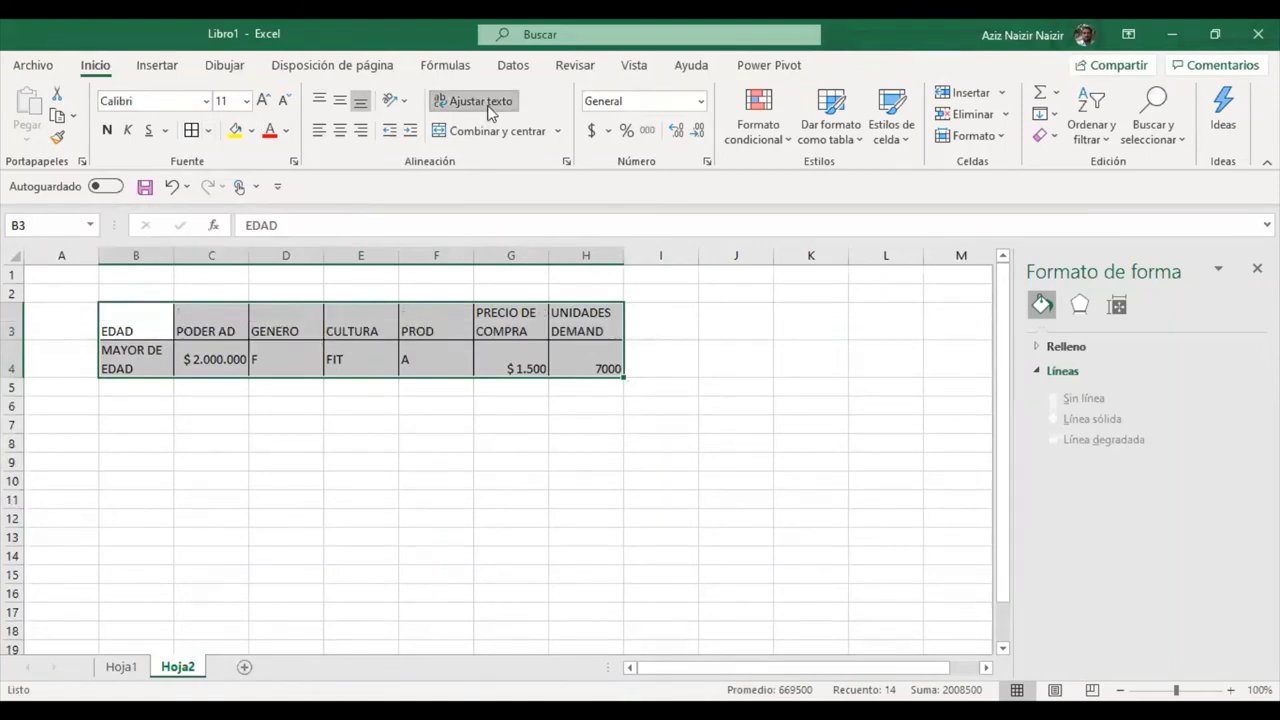
pyautogui.click(340, 103)
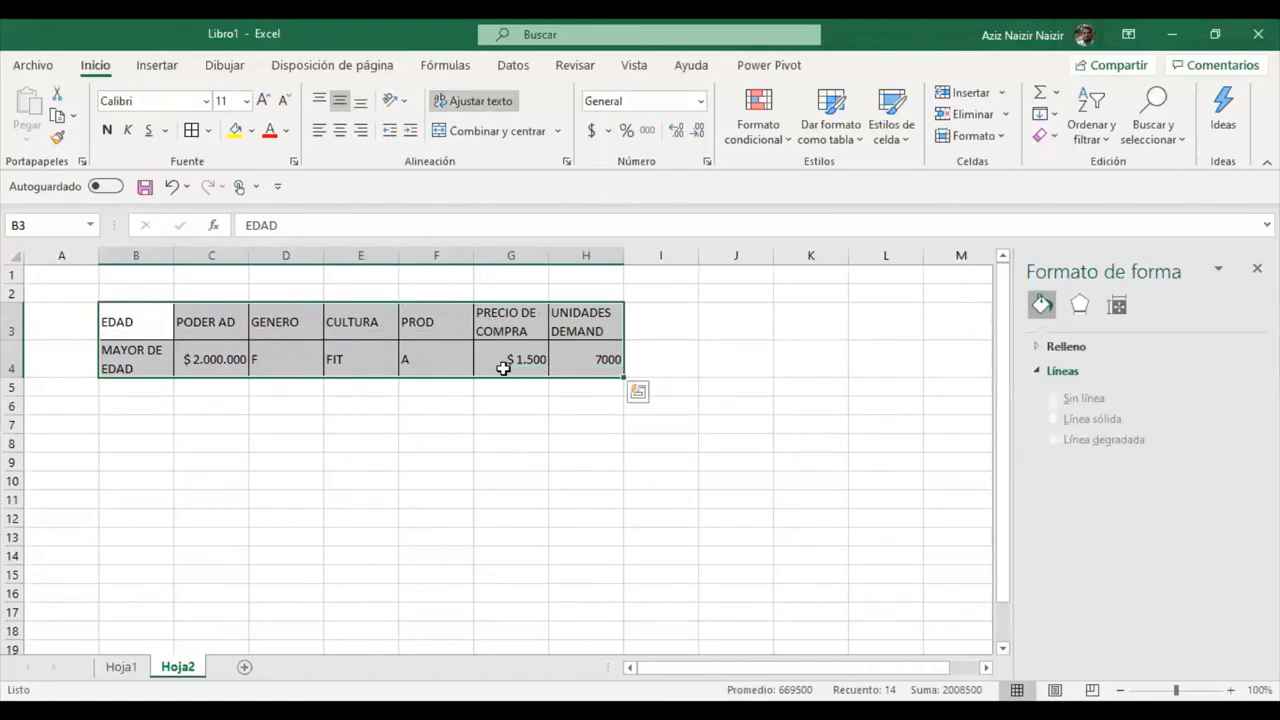
pyautogui.click(340, 130)
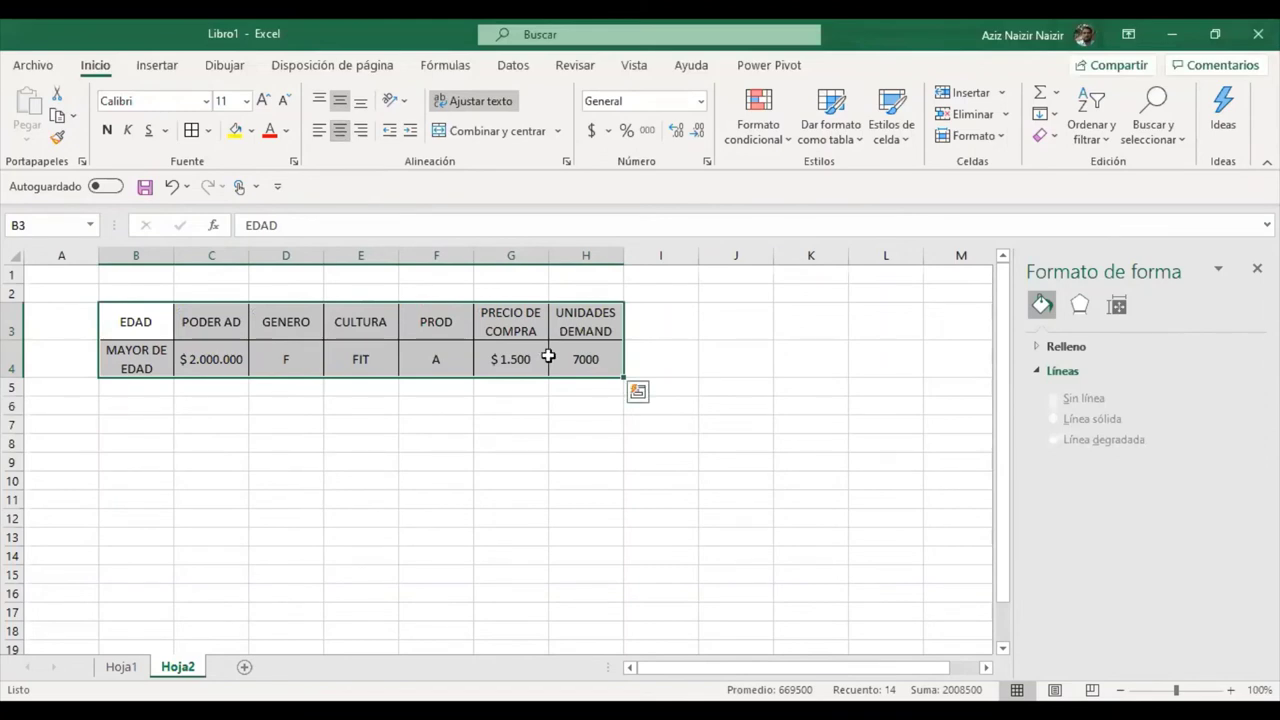
# - Add the heading TAMAÑO DEL SEG in cell I3, beside UNIDADES DEMAND
pyautogui.click(658, 332)
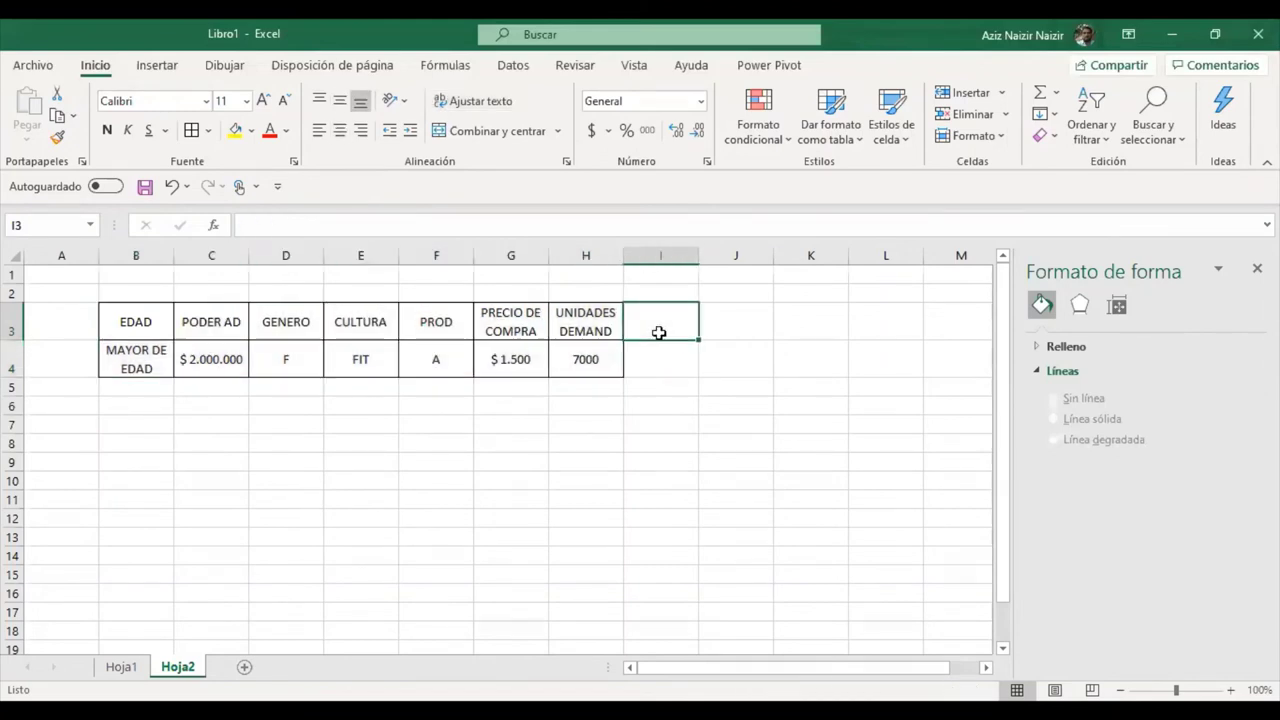
pyautogui.write('TAMAÑ')
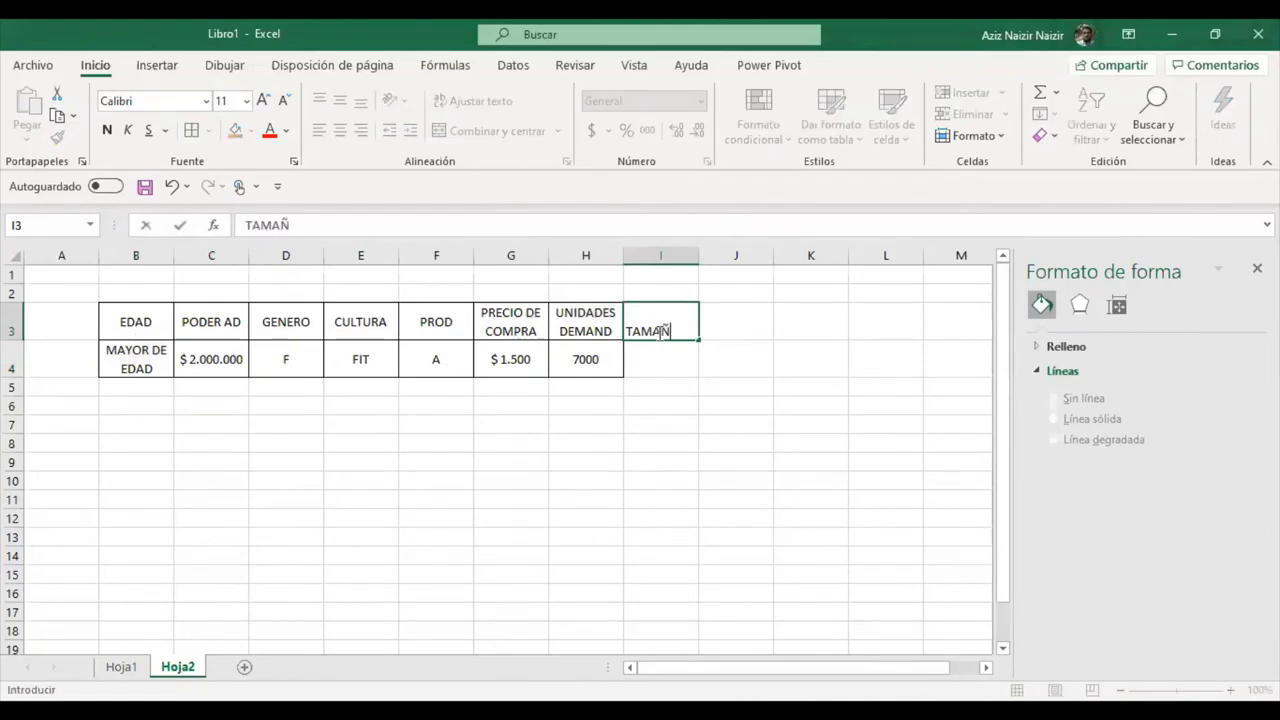
pyautogui.write('O DEL SEG')
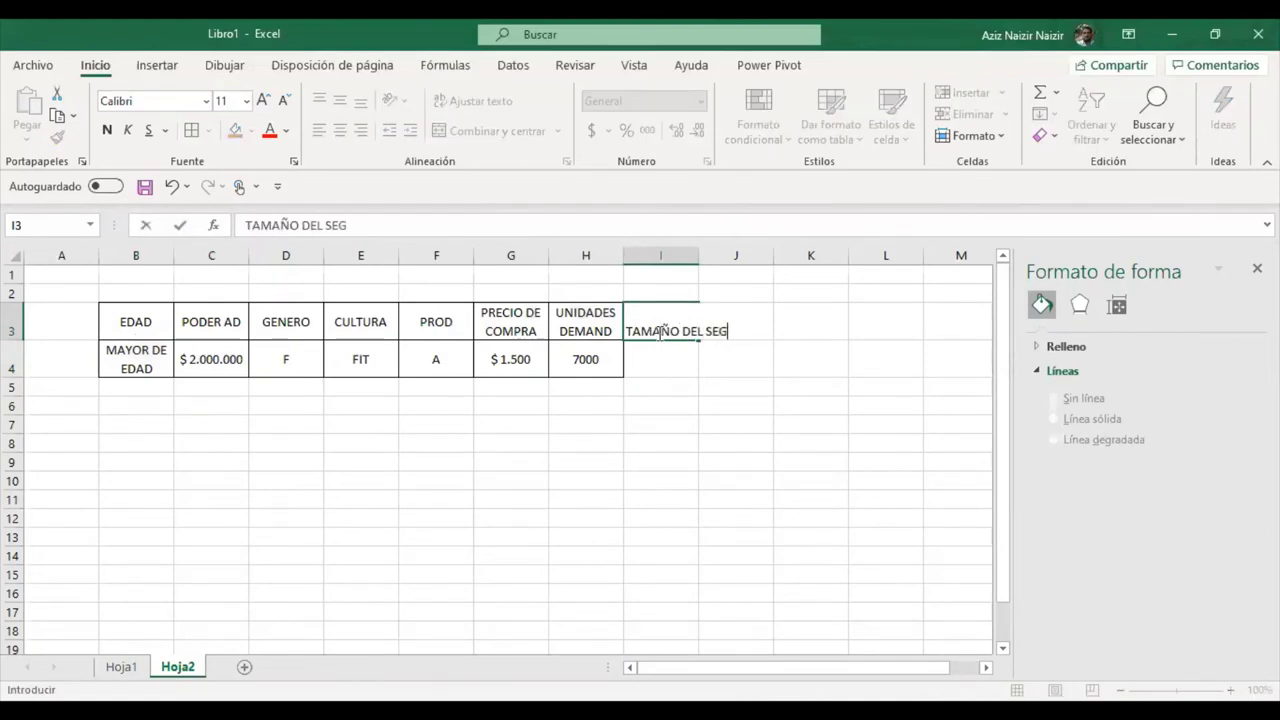
pyautogui.press('Return')
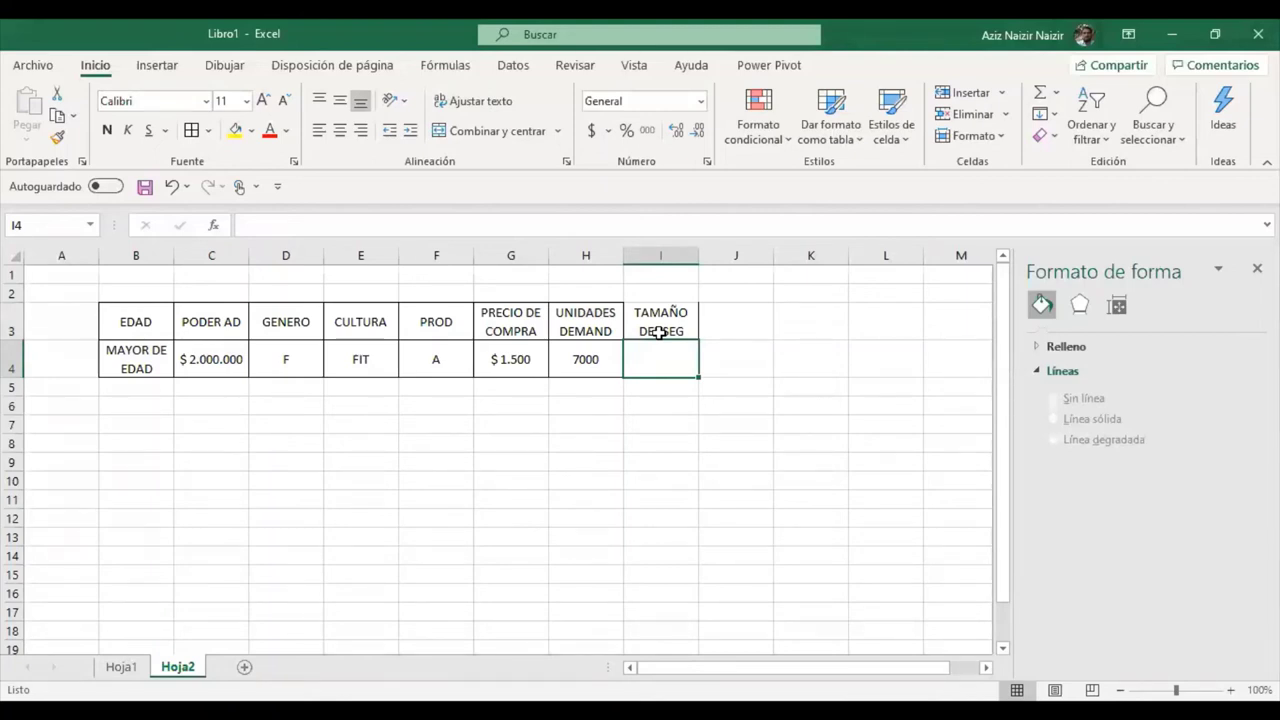
# - Apply borders to I3:I4 and enter 10000 under TAMAÑO DEL SEG in cell I4
pyautogui.moveTo(659, 332); pyautogui.dragTo(666, 357)
pyautogui.click(199, 131)
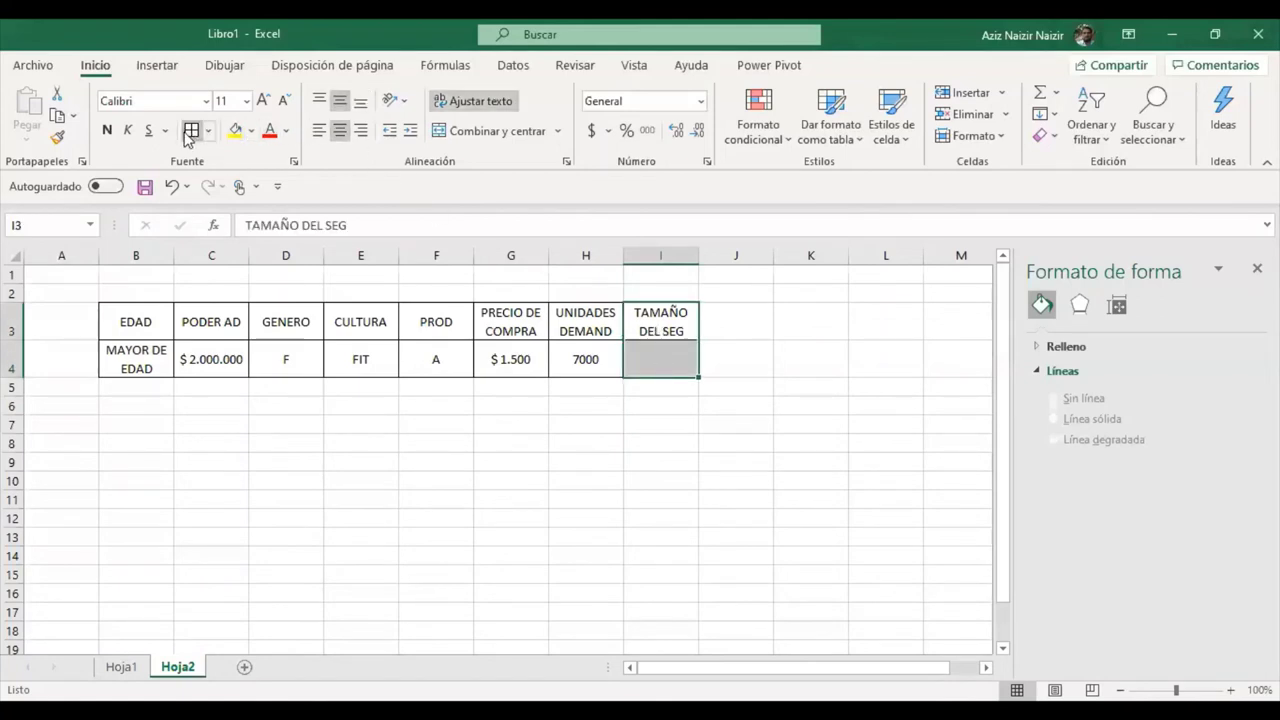
pyautogui.click(683, 371)
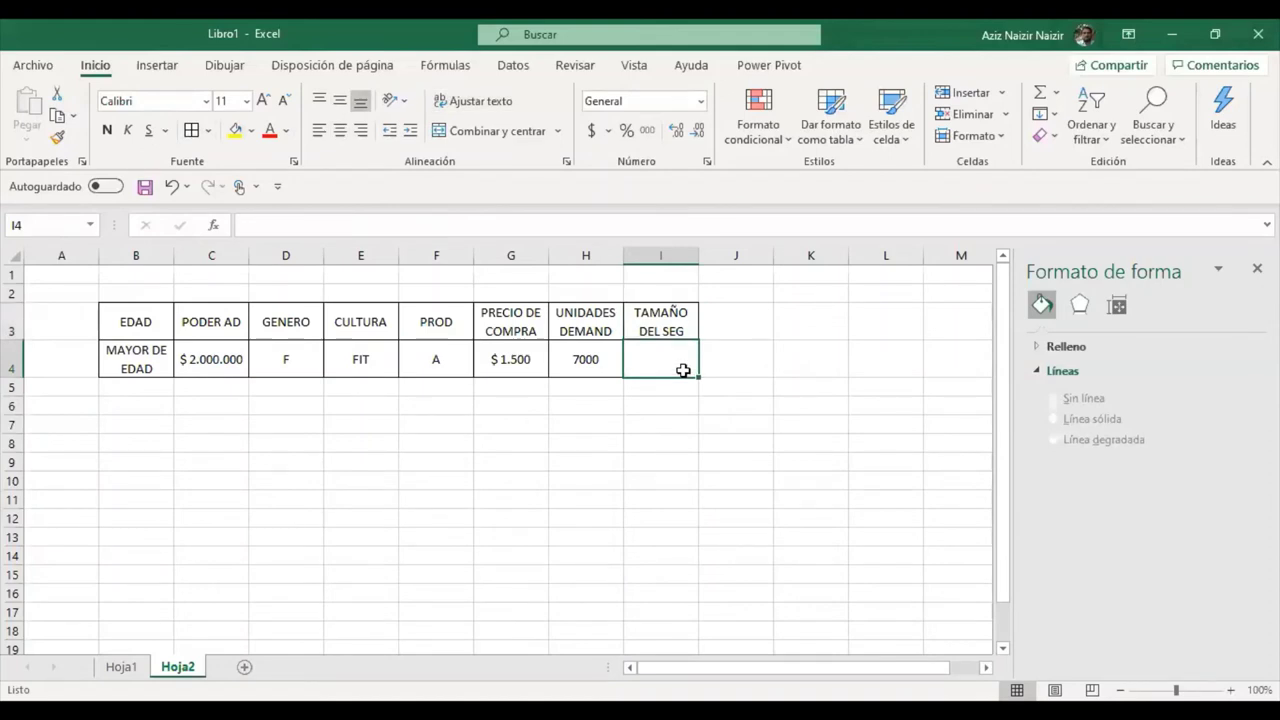
pyautogui.write('10000')
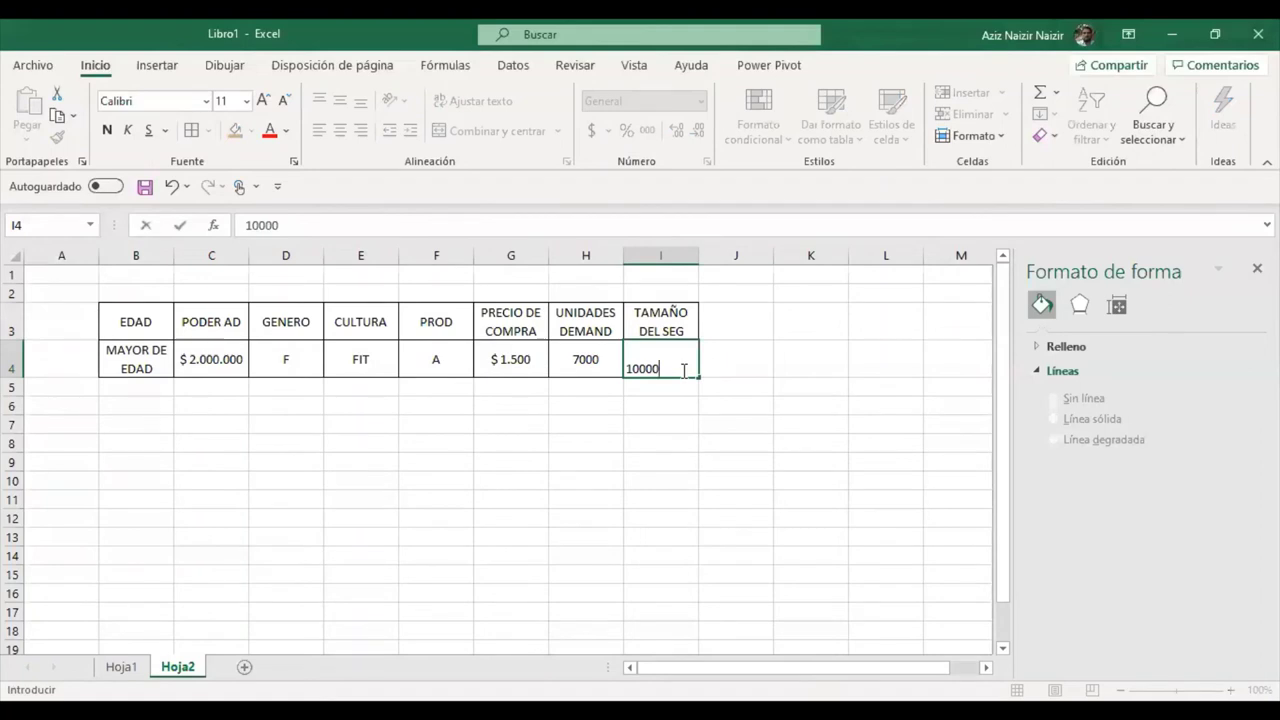
pyautogui.press('Return')
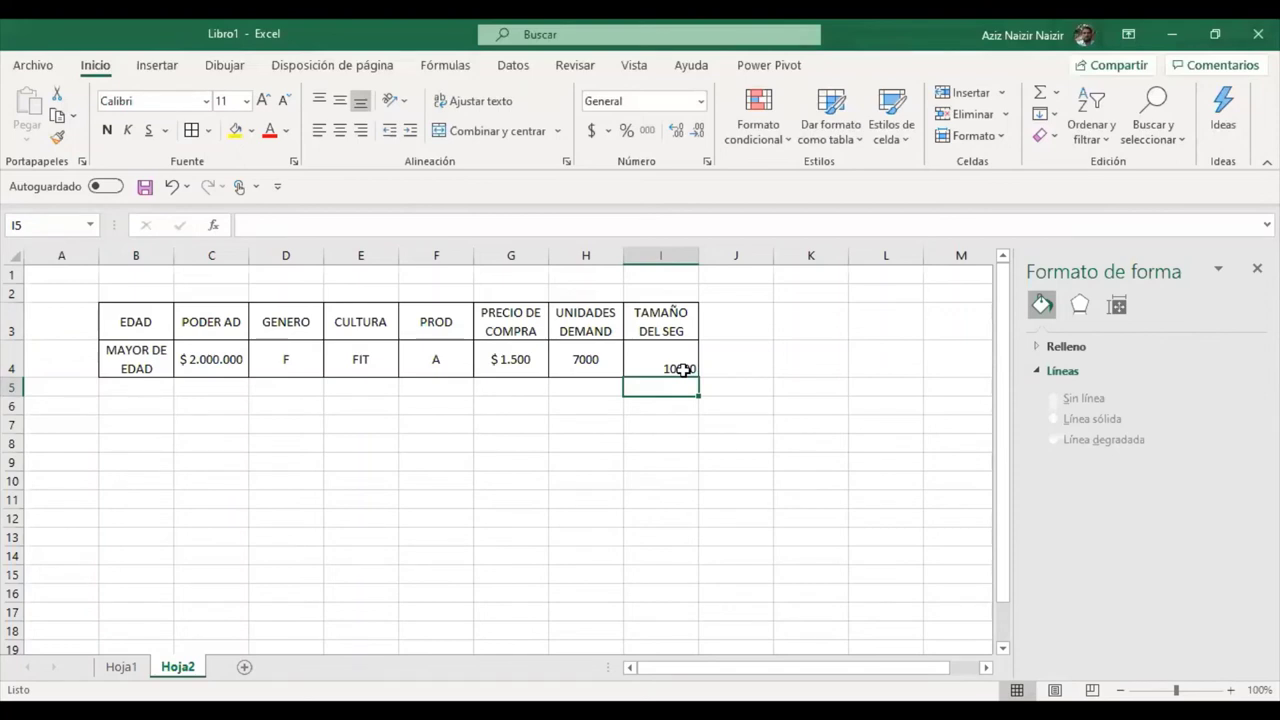
# - Add the heading UBICACIÓN in cell A3 and enter BQUILLA below it in A4
pyautogui.click(68, 309)
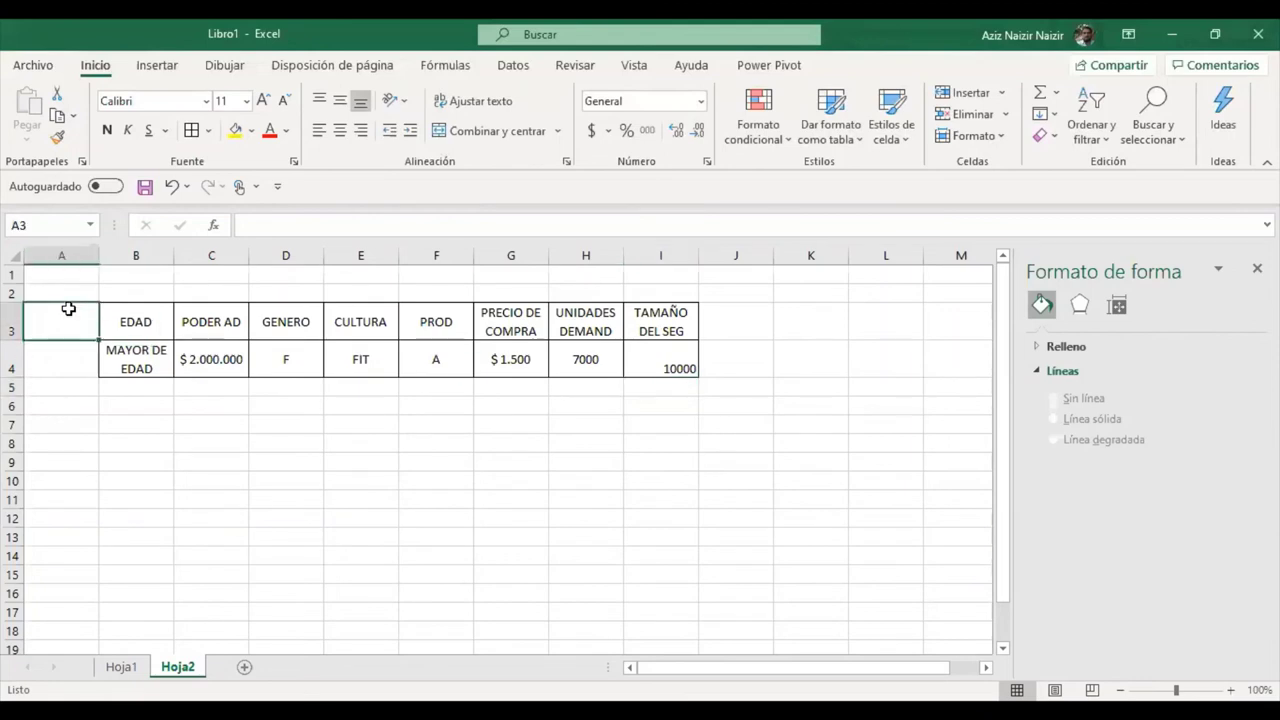
pyautogui.write('UB')
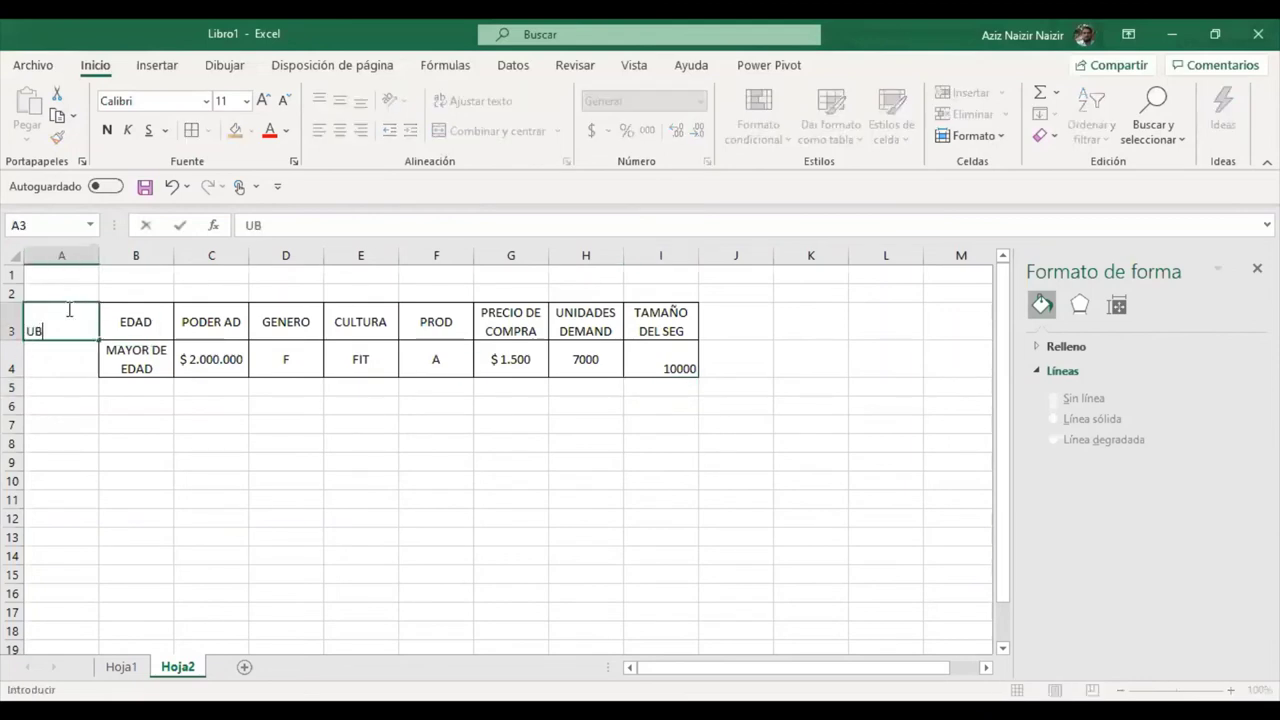
pyautogui.write('ICACIÓN')
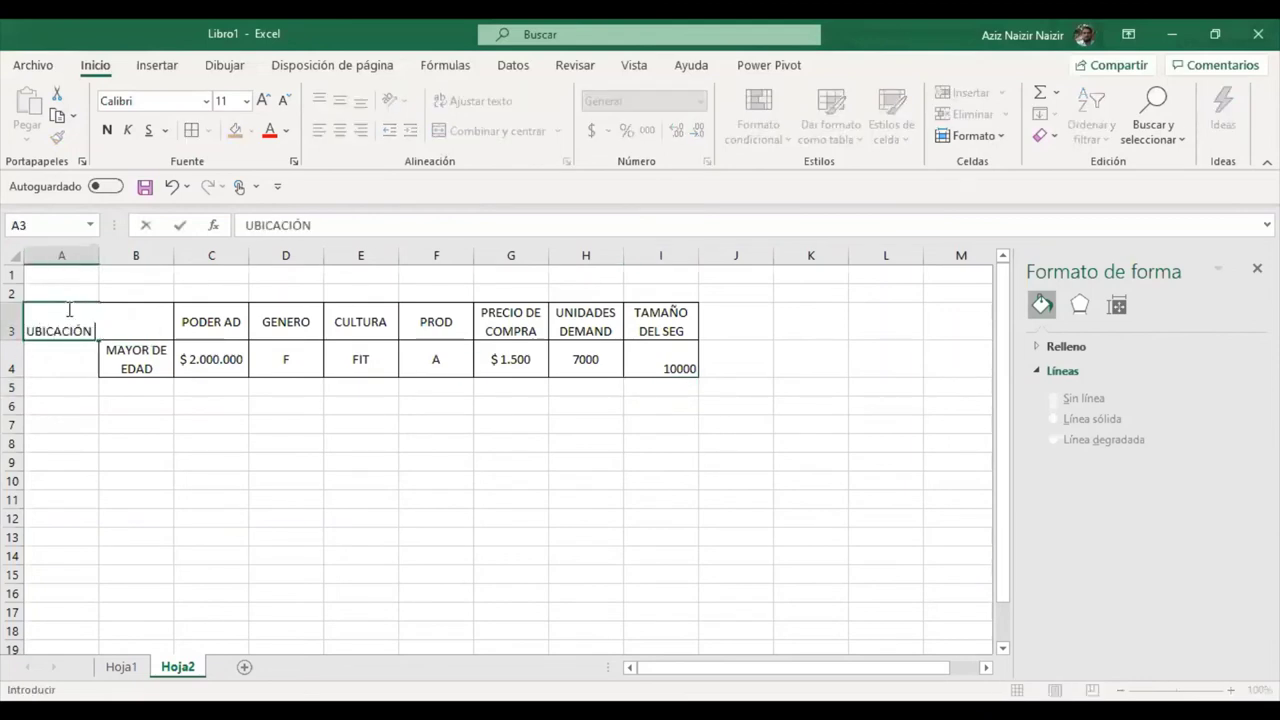
pyautogui.press('Return')
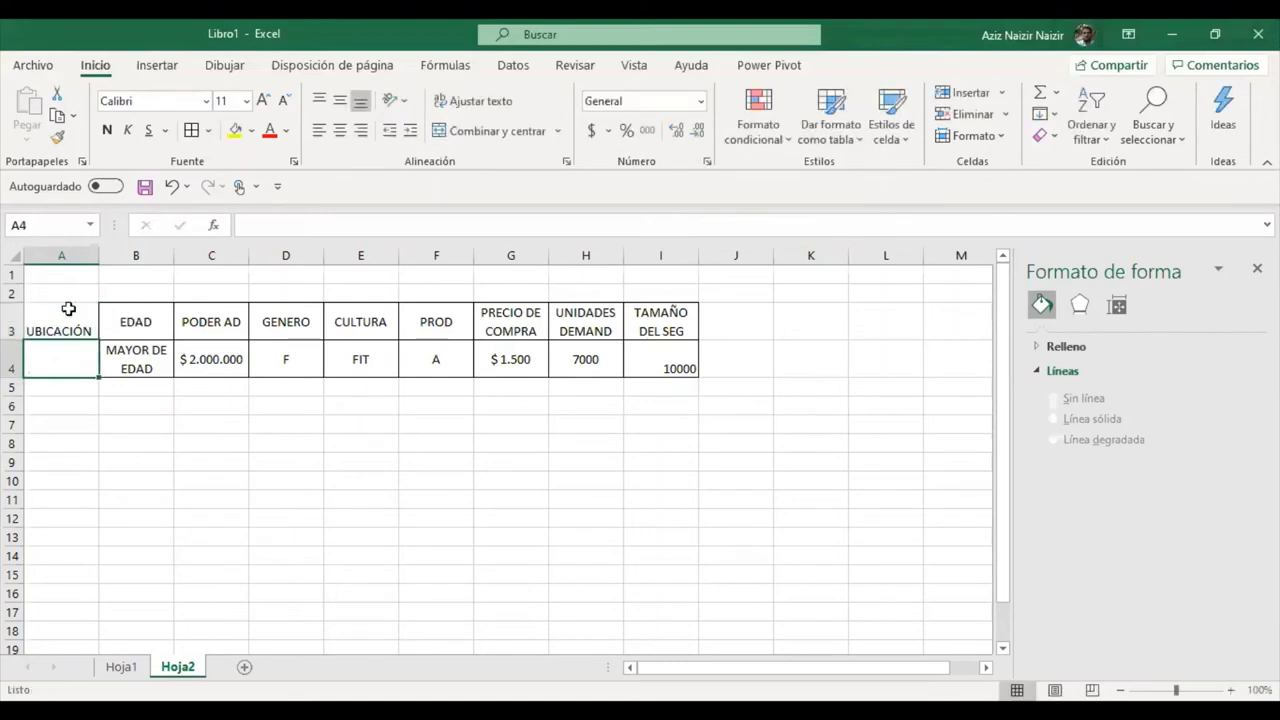
pyautogui.write('BQUILLA')
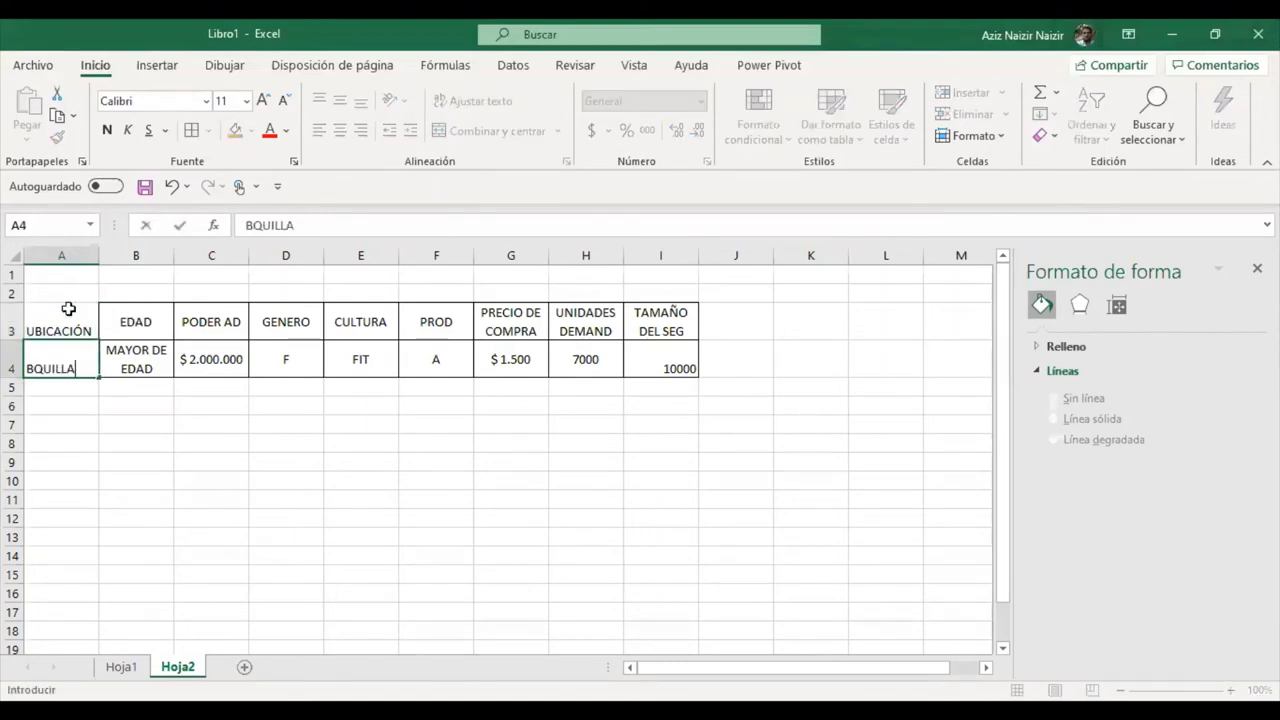
pyautogui.press('Return')
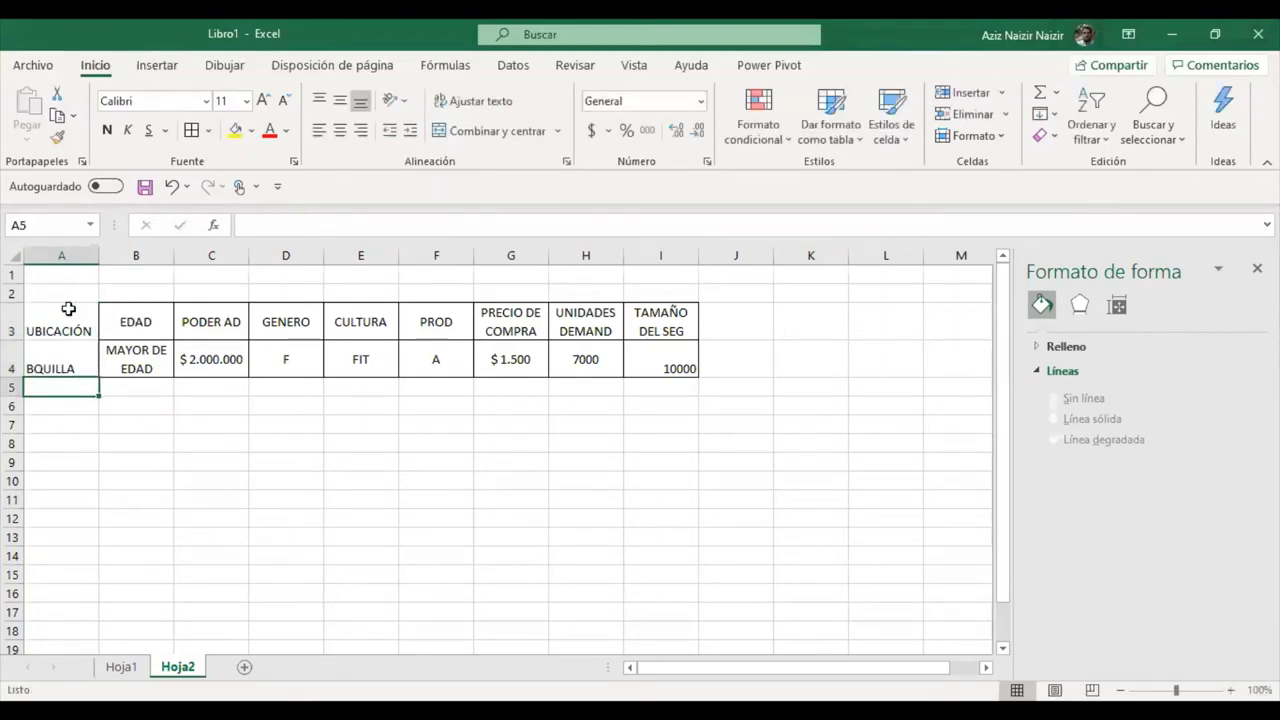
# - Wrap the text of the table A3:I4 and centre its contents vertically and horizontally
pyautogui.moveTo(68, 309); pyautogui.dragTo(690, 368)
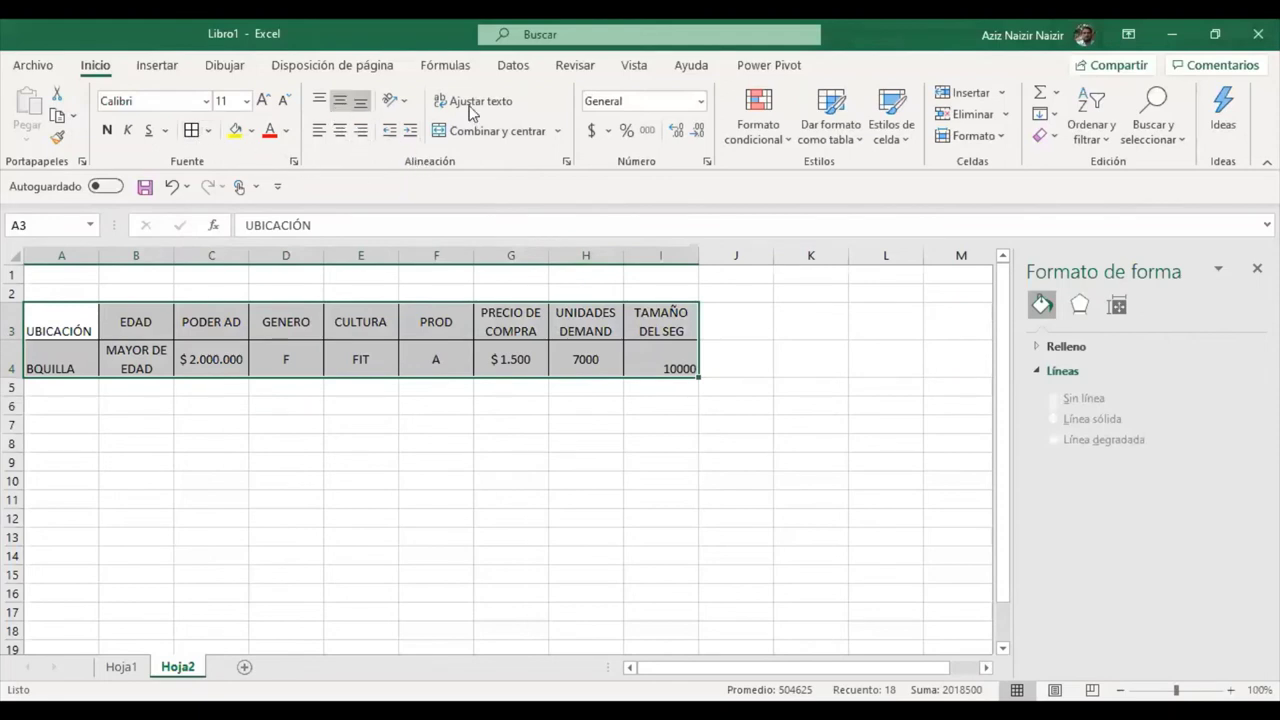
pyautogui.click(342, 104)
pyautogui.click(342, 130)
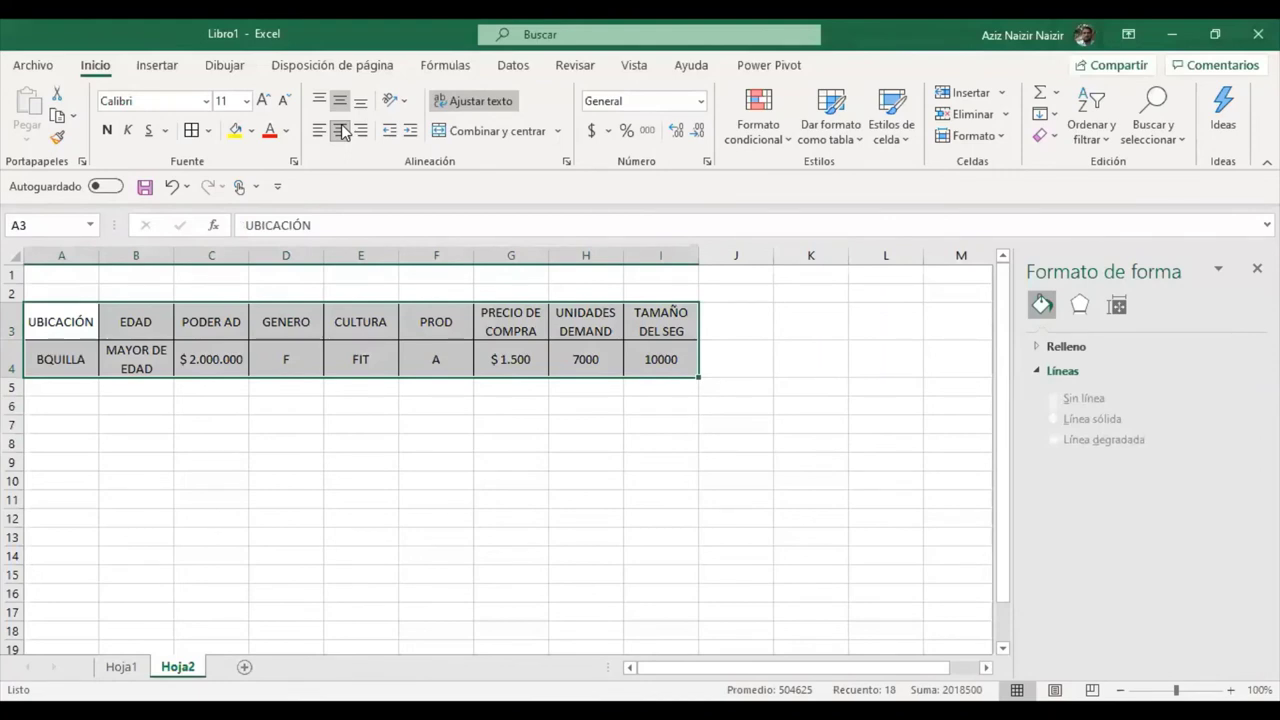
# - Handwrite SIM with a rising arrow below the table and a check mark beside it in red ink
pyautogui.click(436, 536)
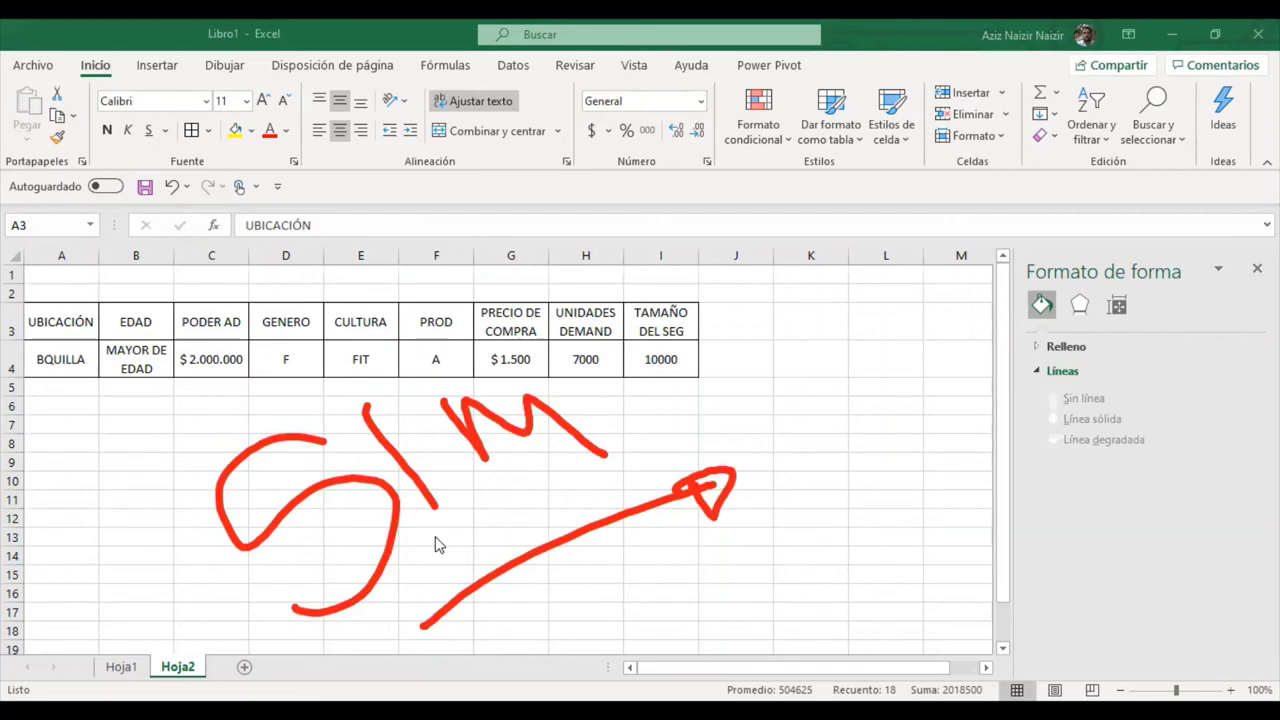
pyautogui.moveTo(746, 338)
pyautogui.mouseDown()
pyautogui.moveTo(796, 324)
pyautogui.moveTo(855, 262)
pyautogui.mouseUp()
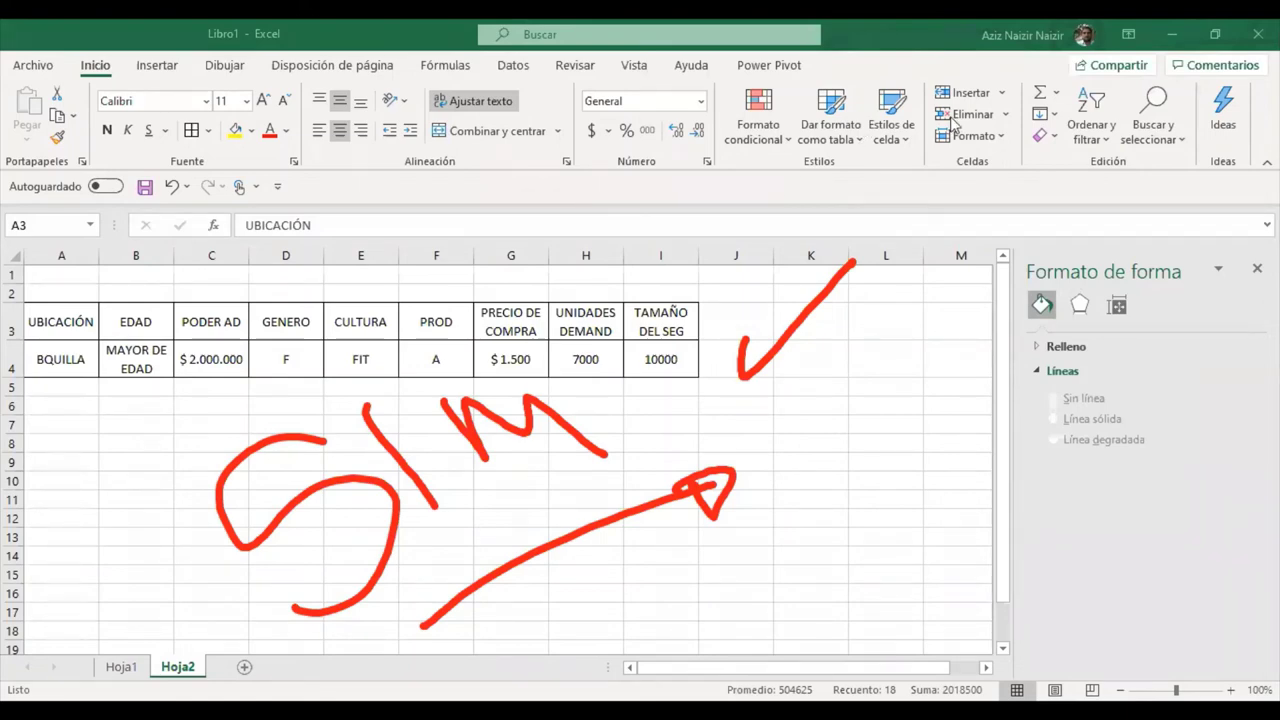
pyautogui.click(668, 500)
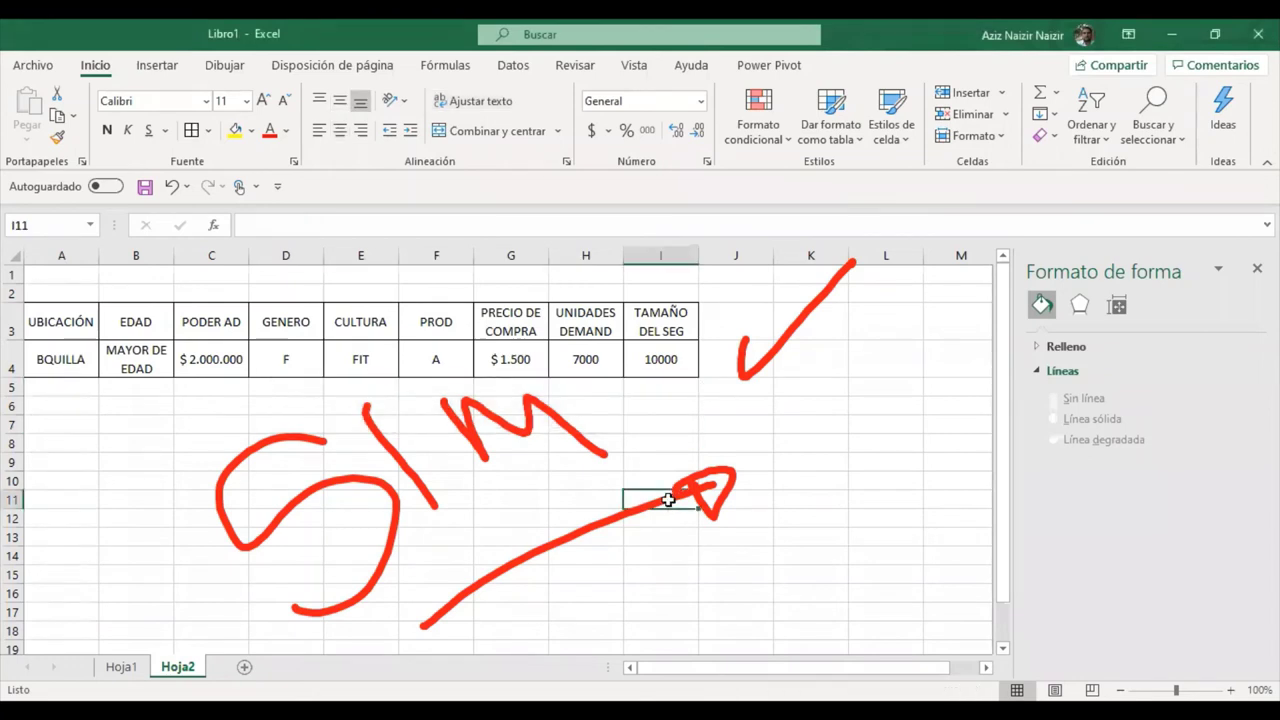
# - Erase all the red handwritten annotations around the table and return to the worksheet
pyautogui.click(1138, 571)
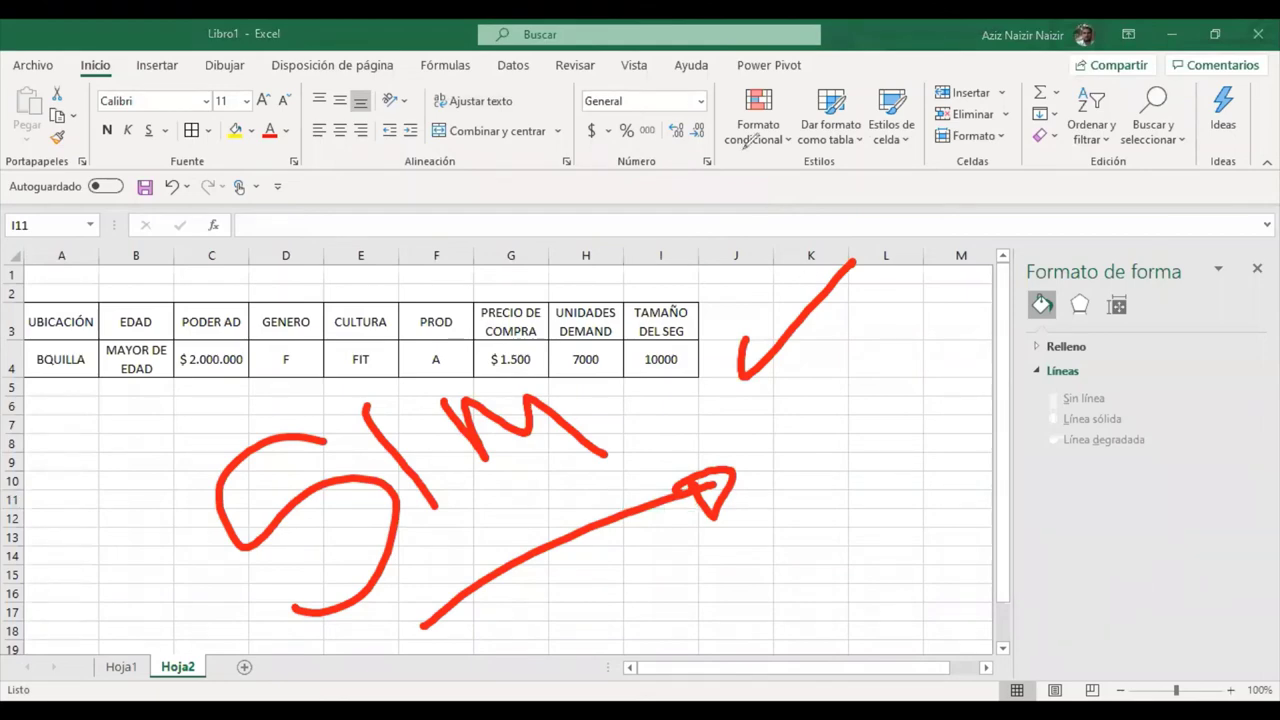
pyautogui.click(766, 350)
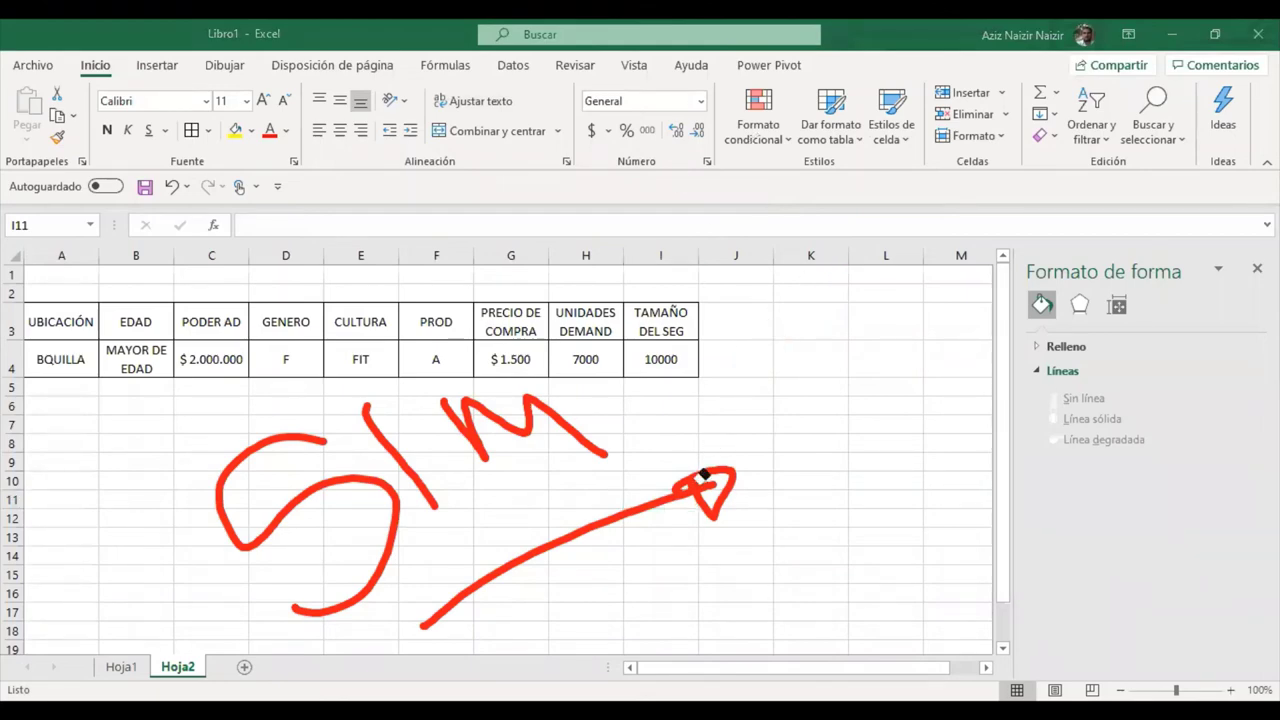
pyautogui.click(705, 475)
pyautogui.click(703, 476)
pyautogui.click(488, 414)
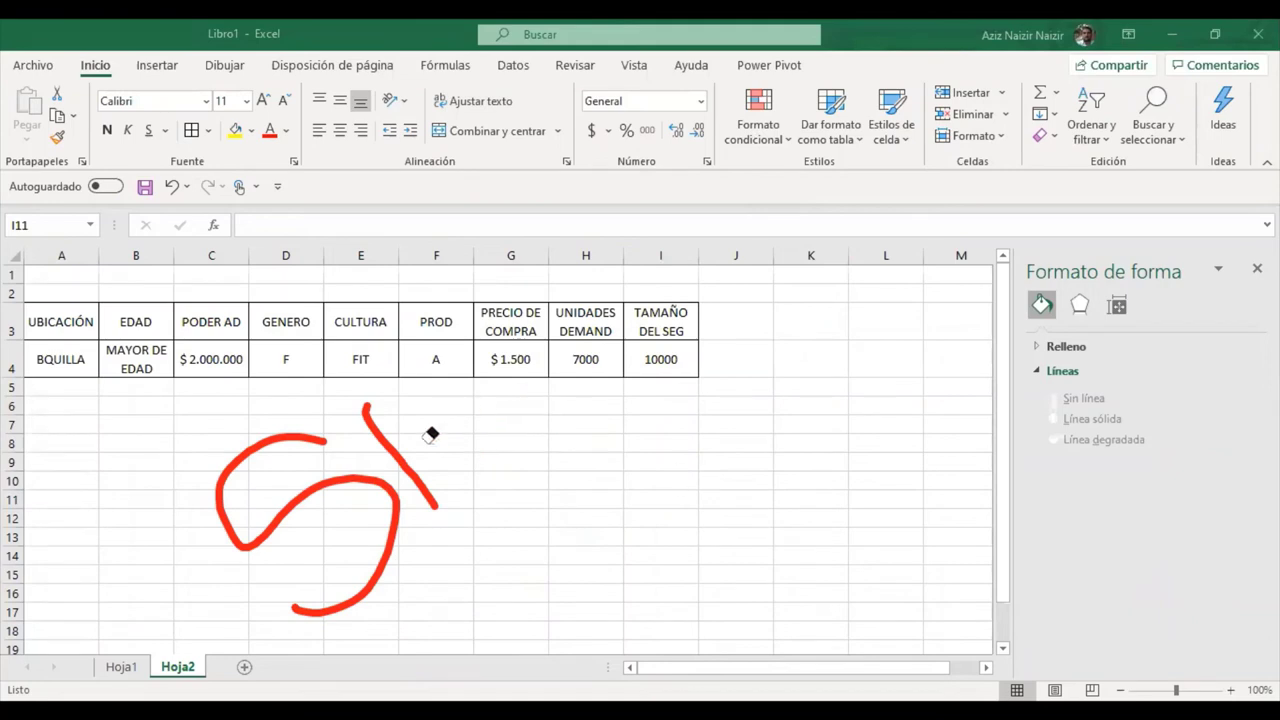
pyautogui.click(390, 444)
pyautogui.click(389, 474)
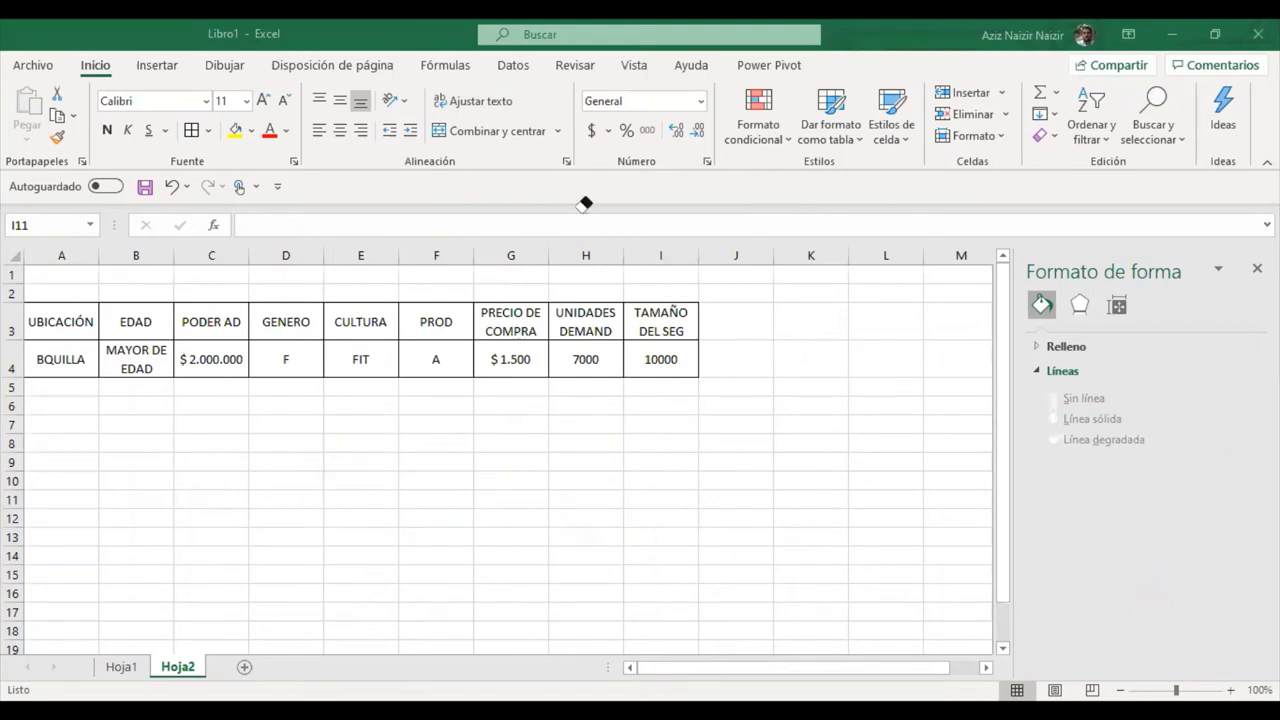
pyautogui.press('Escape')
pyautogui.click(452, 388)
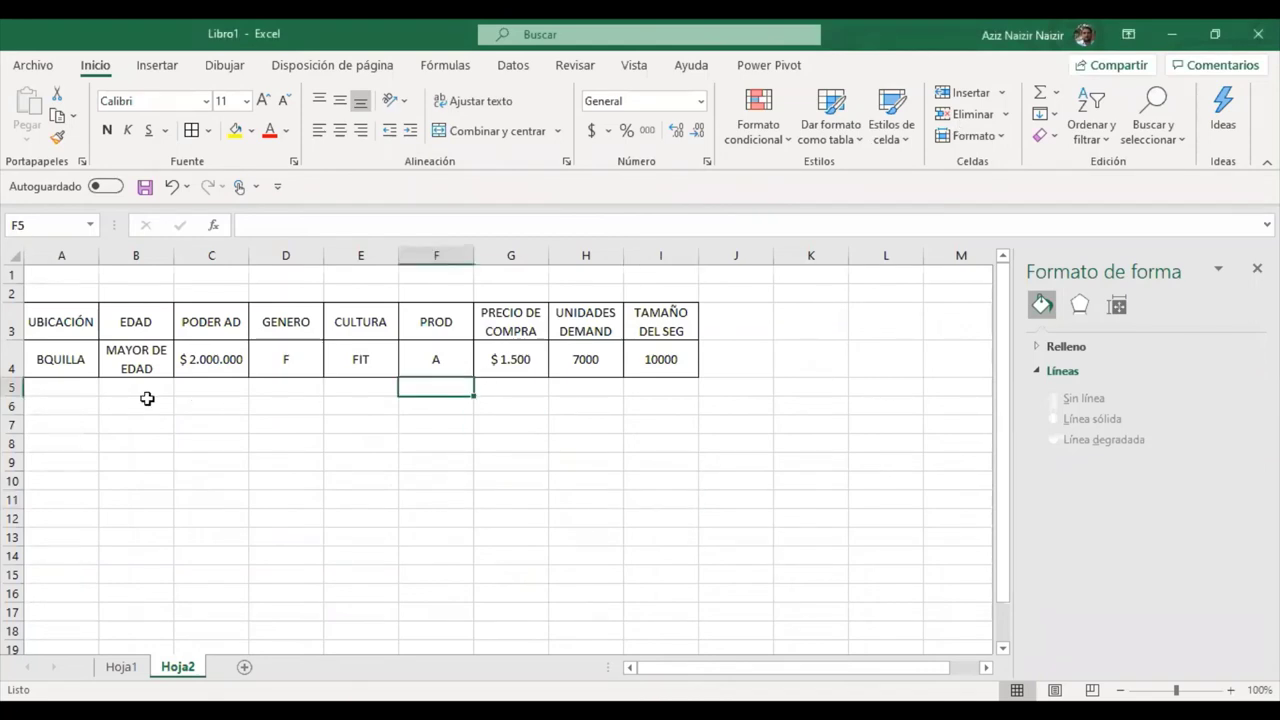
# - Enter CARTAGNA in cell A5 and MONTERIA in cell A6 under UBICACIÓN
pyautogui.click(64, 368)
pyautogui.click(64, 387)
pyautogui.write('CA')
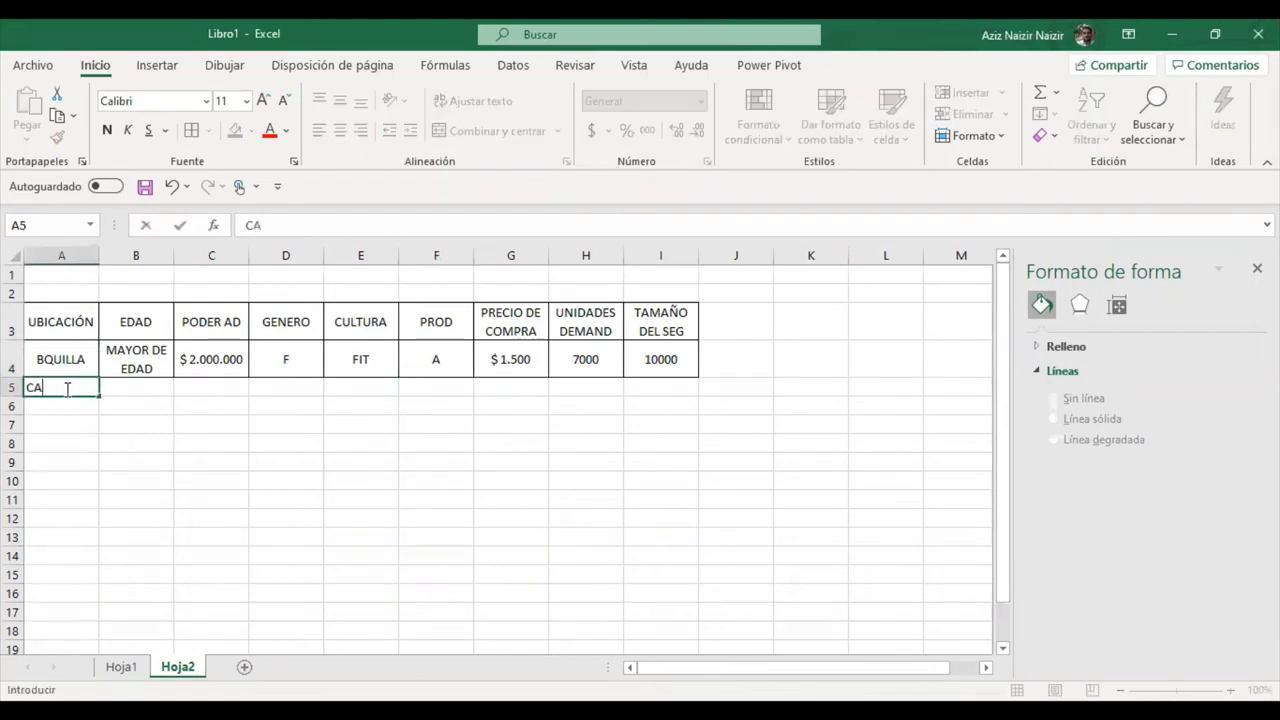
pyautogui.write('RTAGENA')
pyautogui.press('Return')
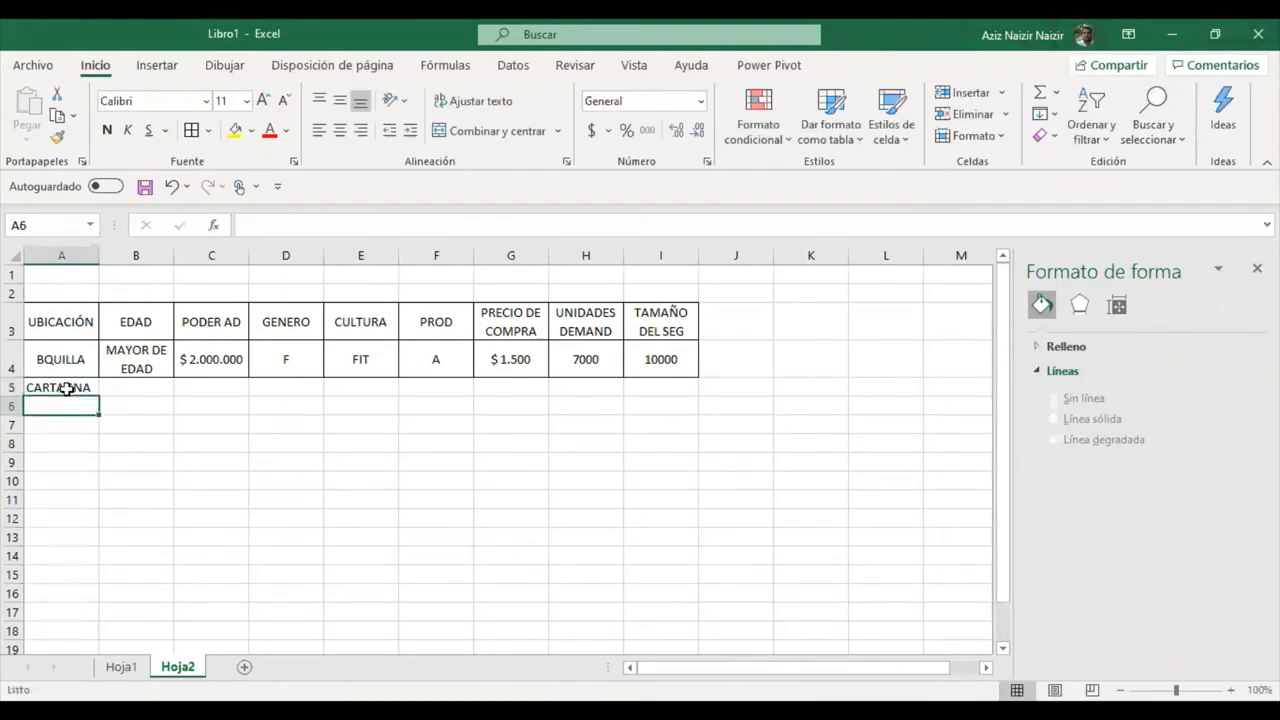
pyautogui.write('MONTERIA')
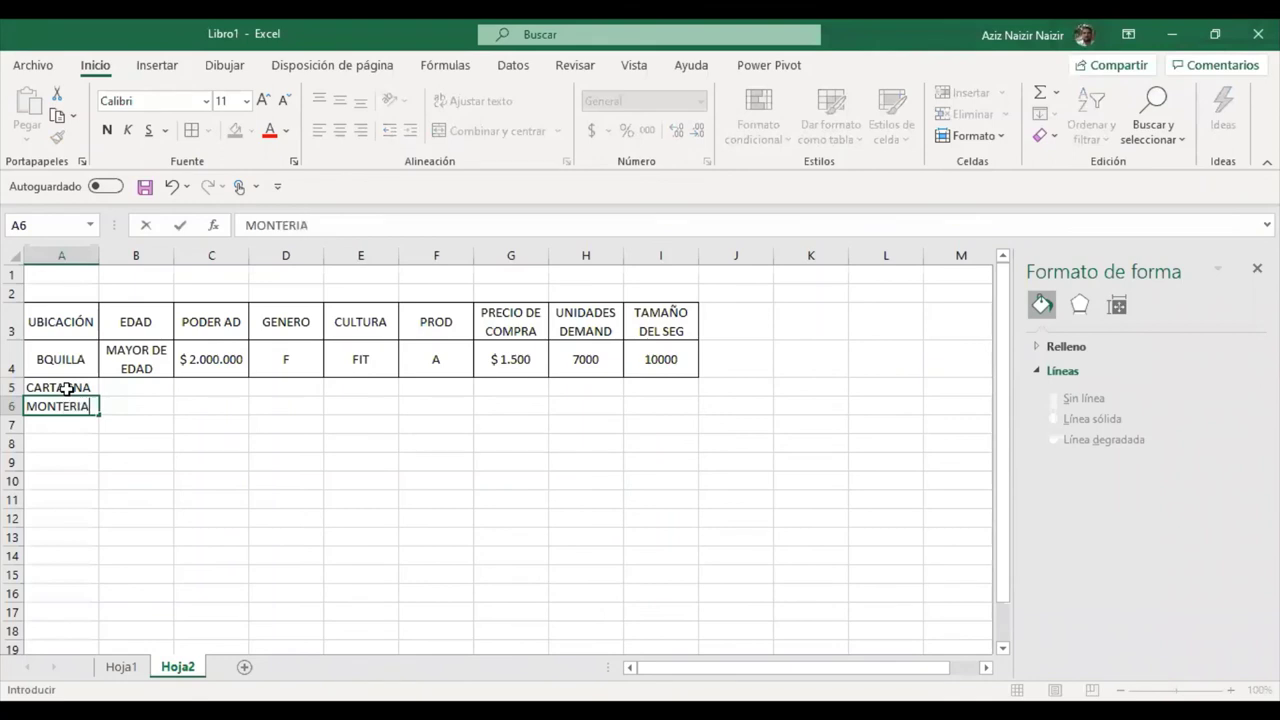
pyautogui.press('Return')
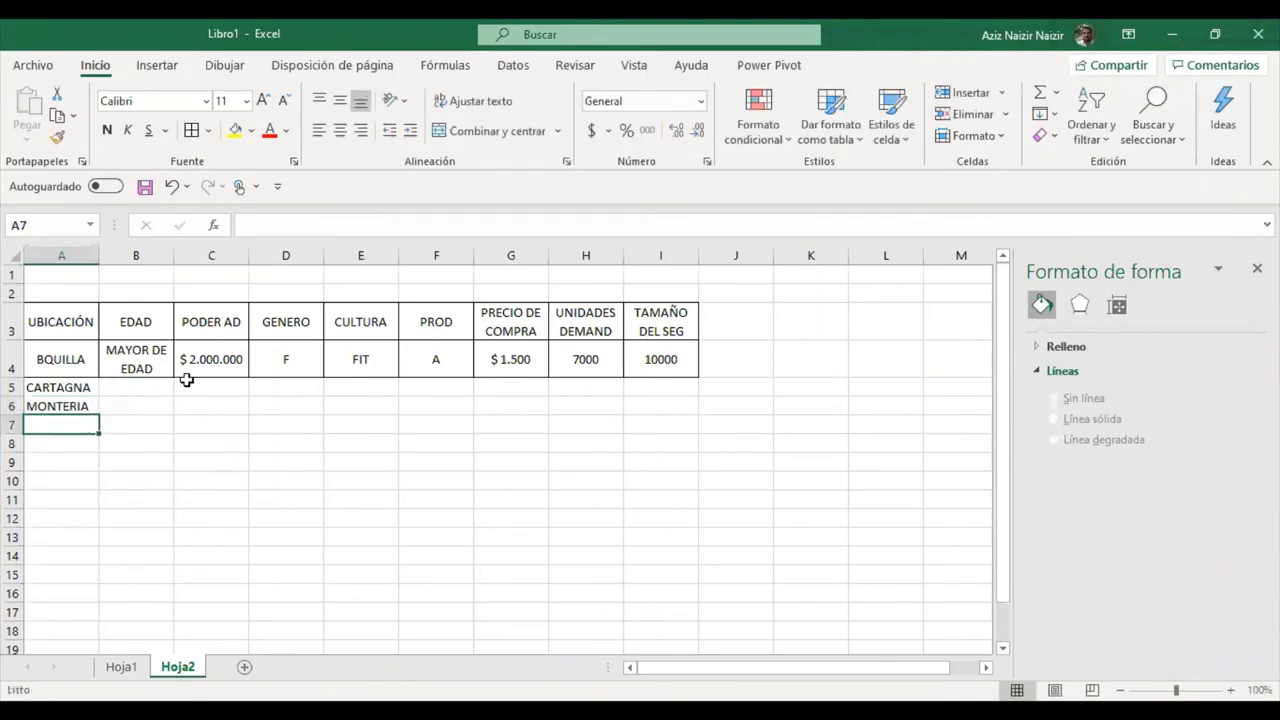
# - Merge and centre the EDAD cells B4:B6 and the PODER AD cells C4:C6 across the three location rows
pyautogui.click(164, 366)
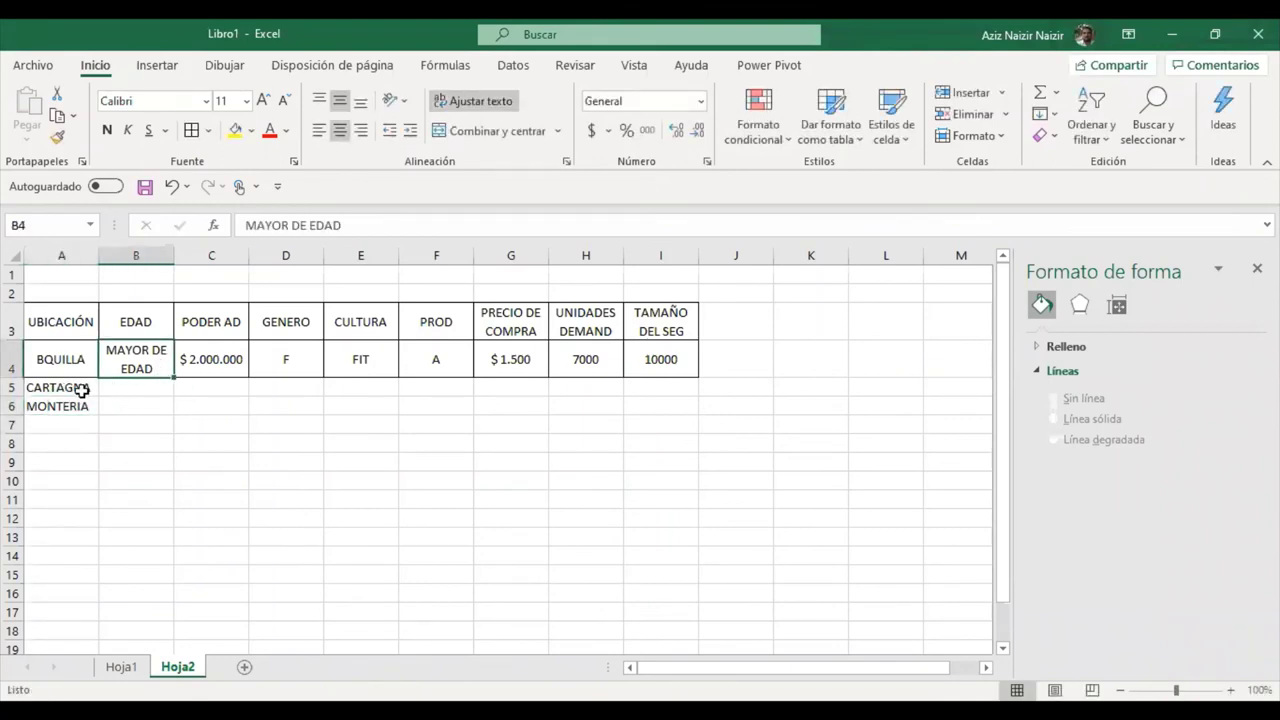
pyautogui.click(143, 386)
pyautogui.moveTo(150, 368); pyautogui.dragTo(157, 406)
pyautogui.click(519, 142)
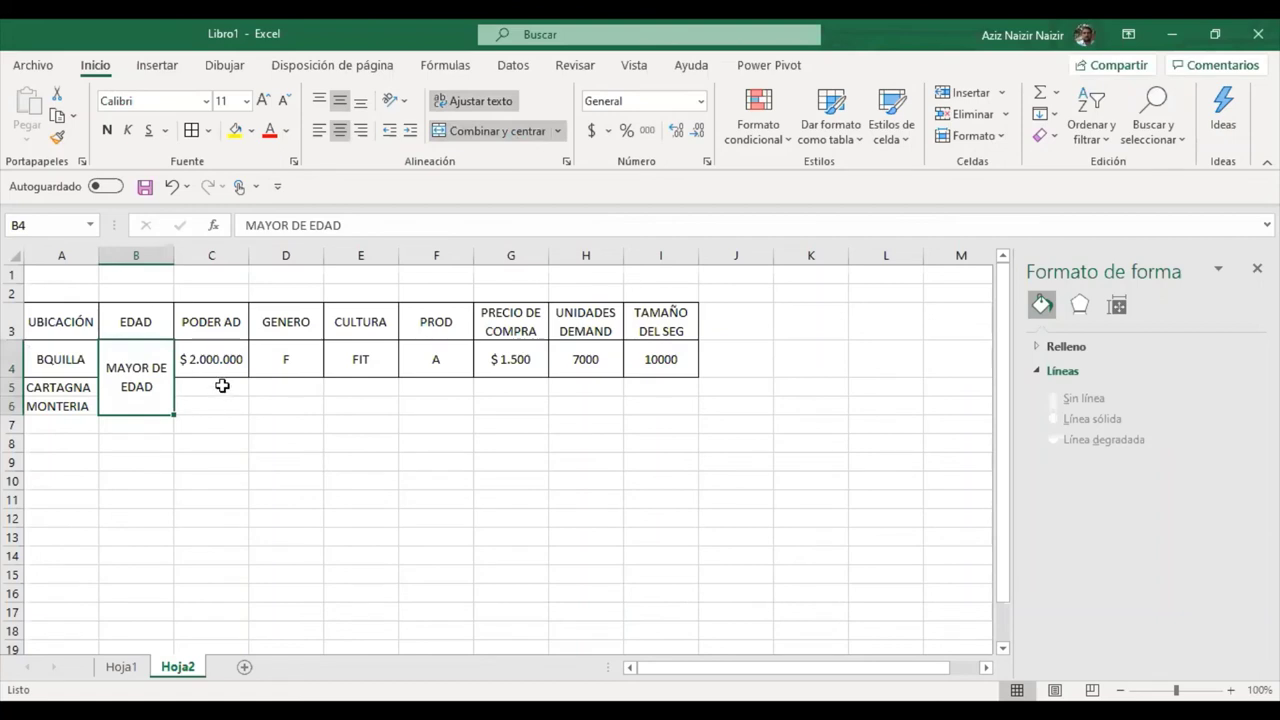
pyautogui.click(222, 386)
pyautogui.moveTo(223, 363); pyautogui.dragTo(237, 404)
pyautogui.click(518, 140)
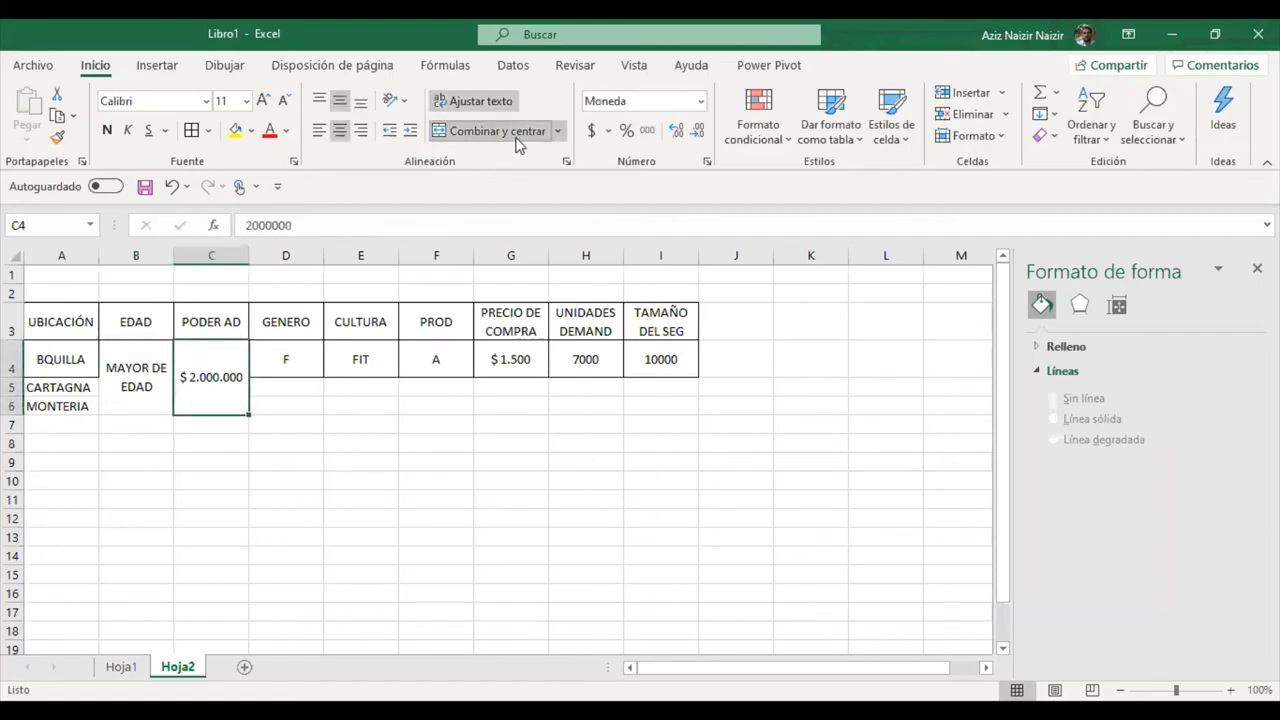
# - Merge and centre the GENERO cells D4:D6 and the CULTURA cells E4:E6
pyautogui.click(292, 375)
pyautogui.moveTo(293, 378); pyautogui.dragTo(300, 403)
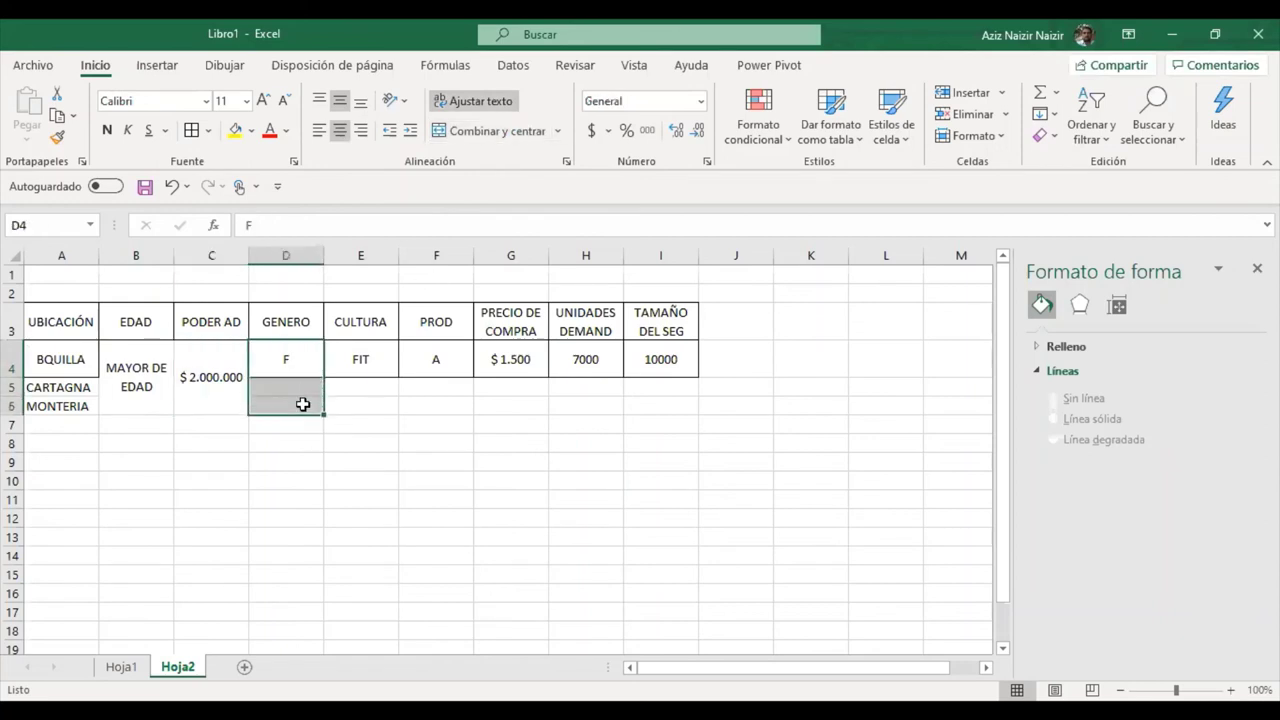
pyautogui.click(523, 139)
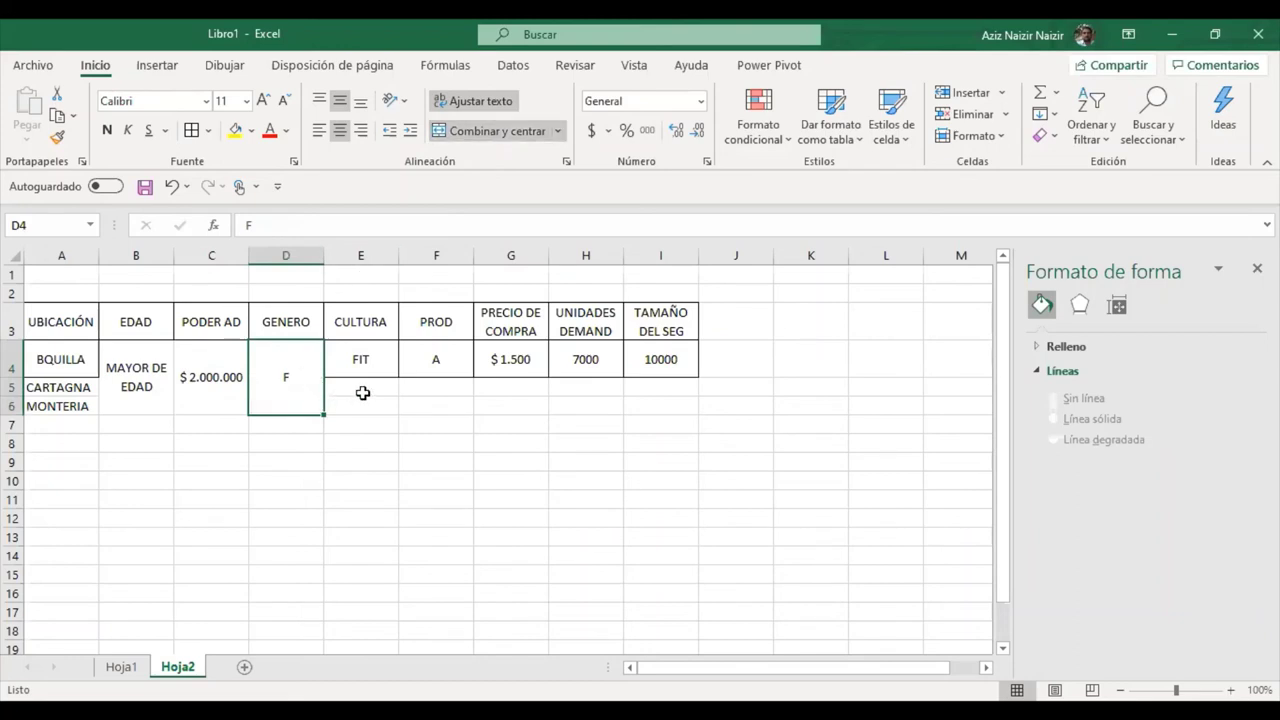
pyautogui.moveTo(371, 363); pyautogui.dragTo(380, 399)
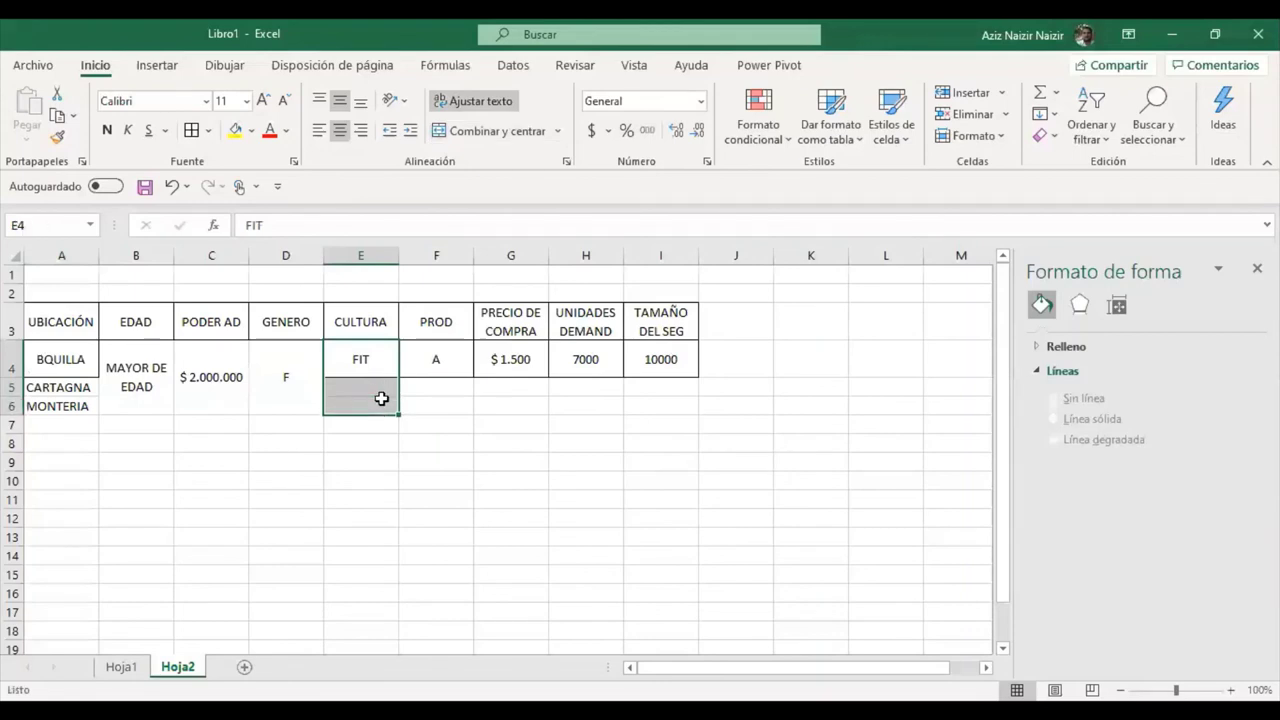
pyautogui.click(508, 131)
# - Enter products B and C under PROD in cells F5 and F6
pyautogui.click(441, 387)
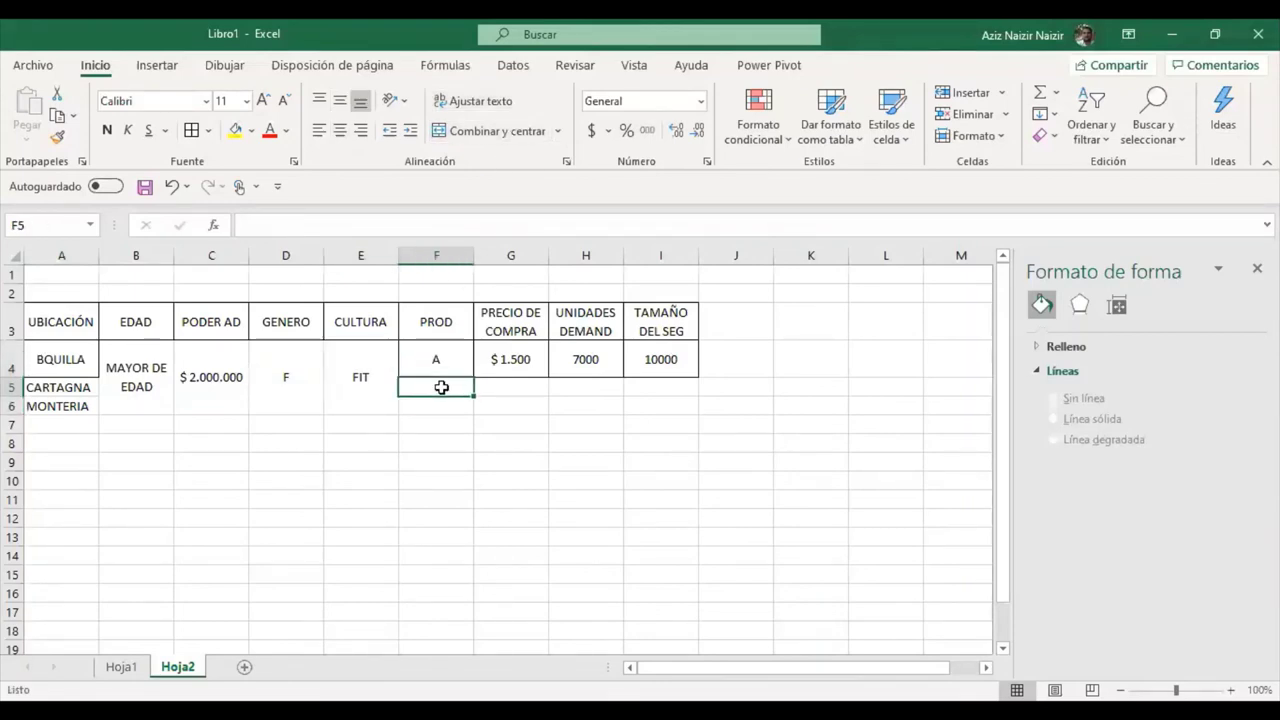
pyautogui.write('B')
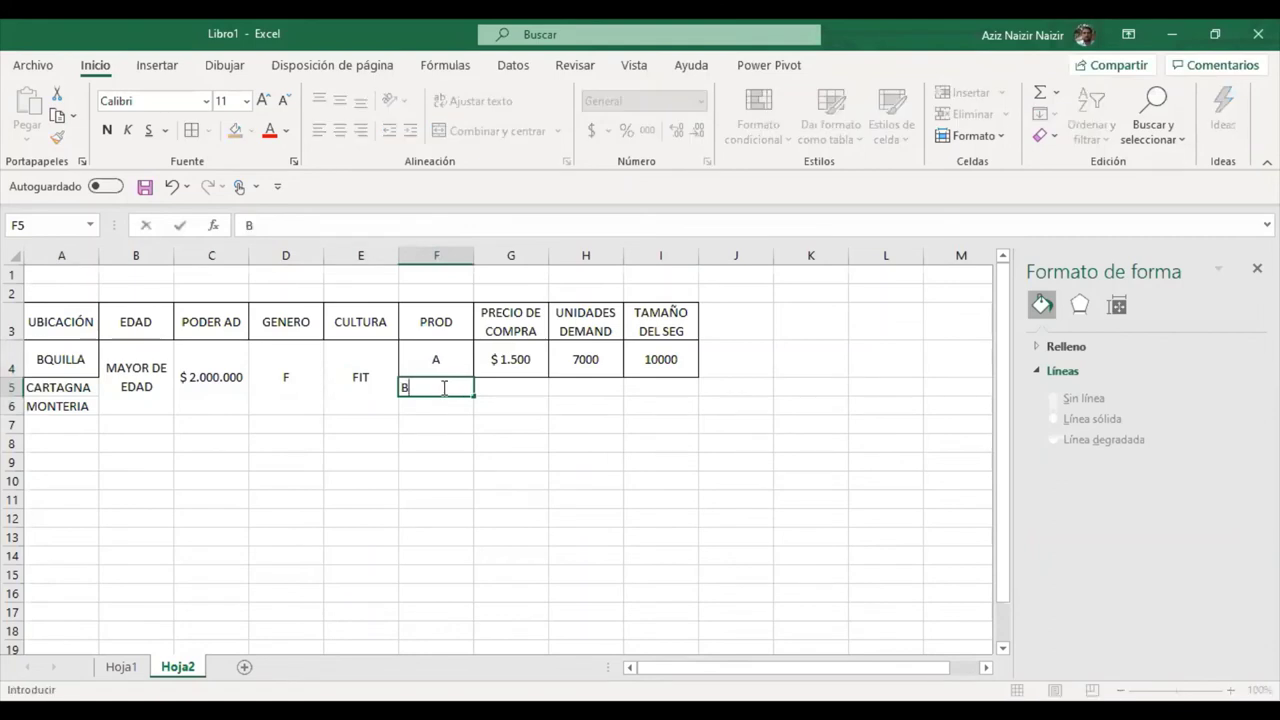
pyautogui.press('Return')
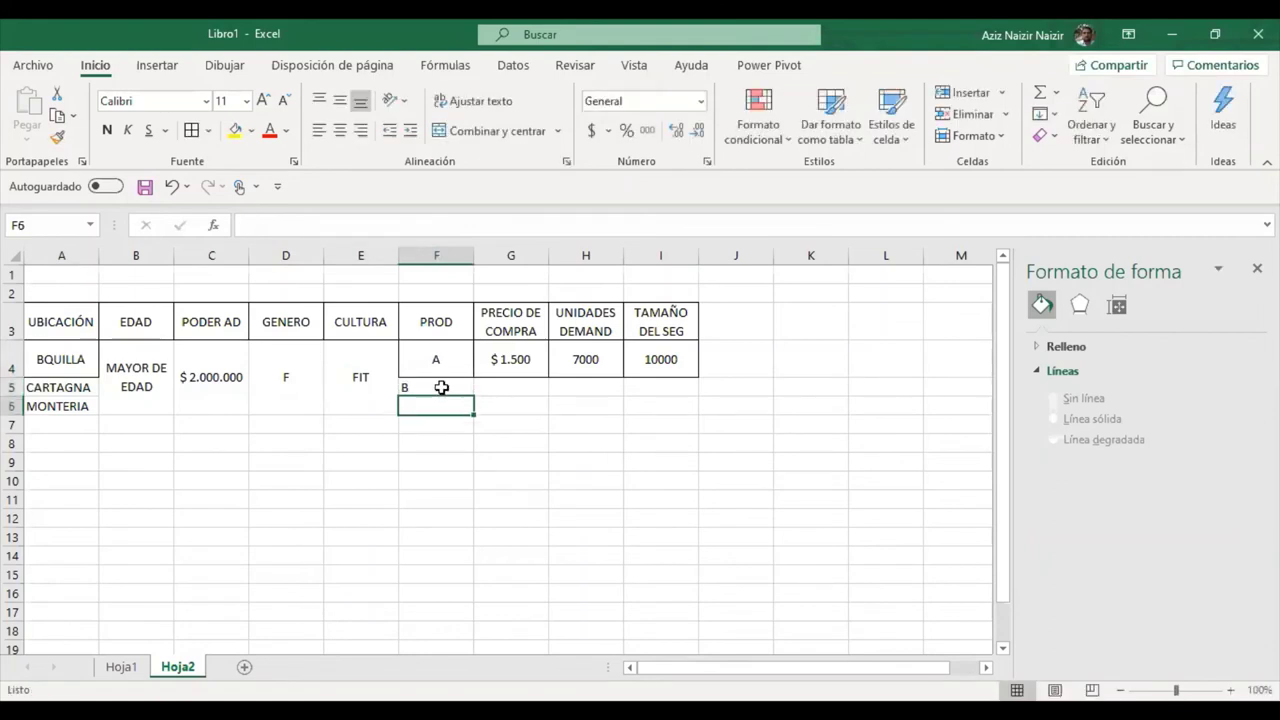
pyautogui.write('C')
pyautogui.press('Return')
# - Centre the product letters in cells F4:F6 both horizontally and vertically
pyautogui.click(441, 387)
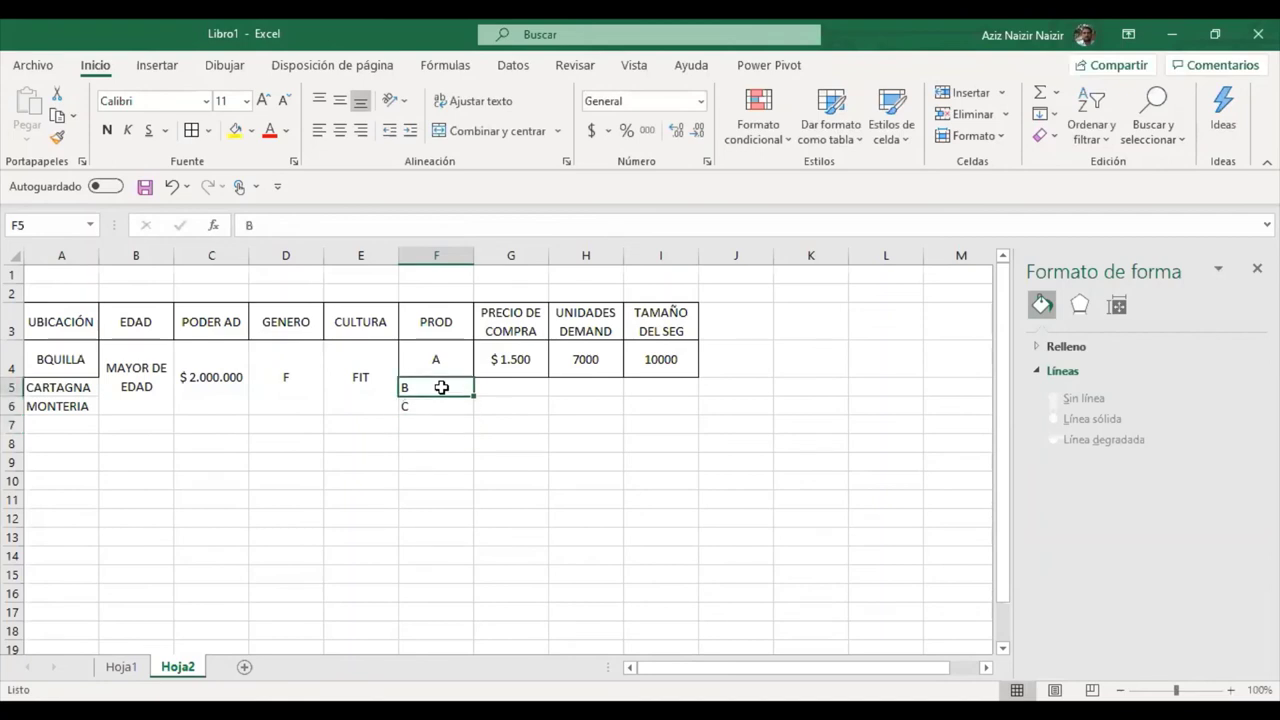
pyautogui.moveTo(436, 360); pyautogui.dragTo(443, 410)
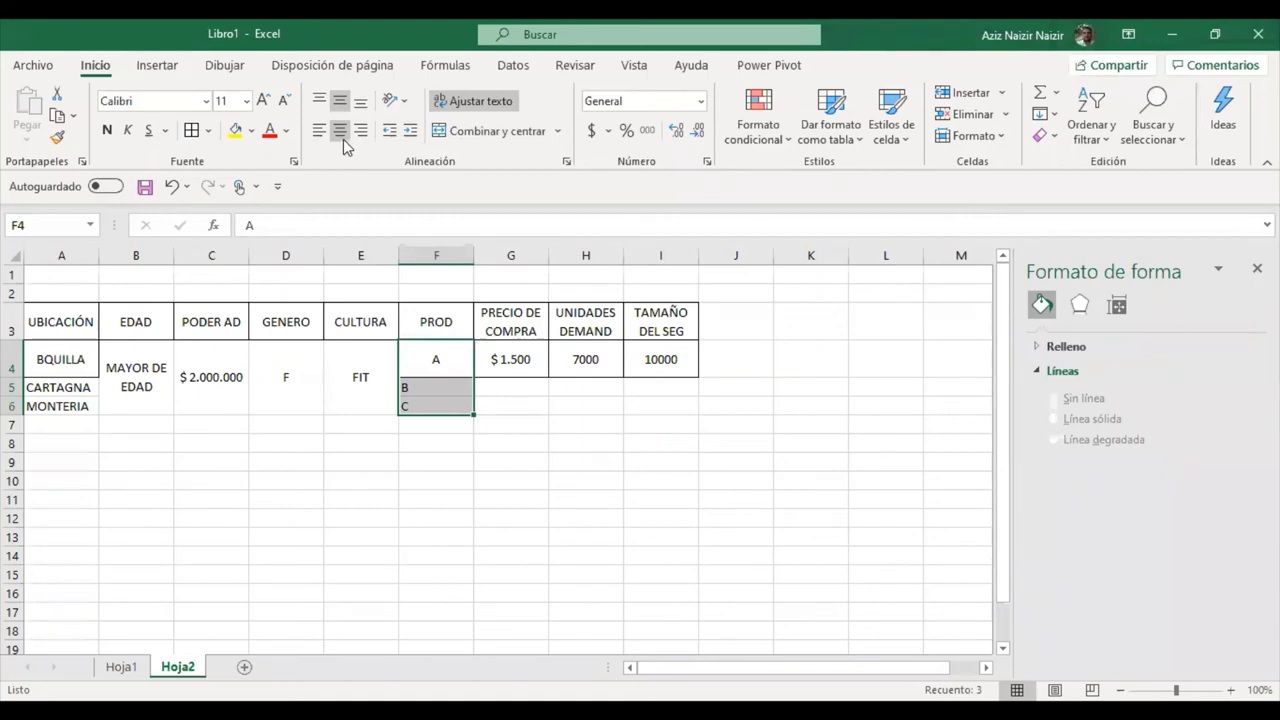
pyautogui.click(340, 131)
pyautogui.click(360, 101)
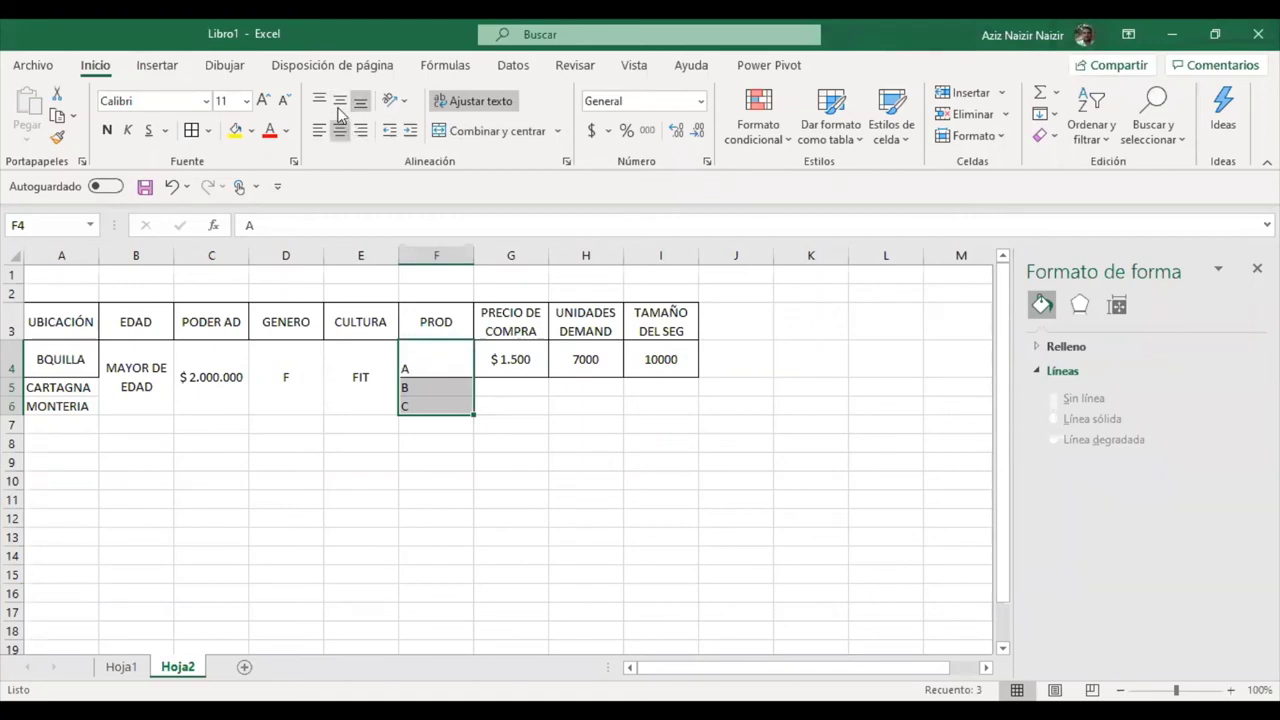
pyautogui.click(340, 101)
pyautogui.click(360, 131)
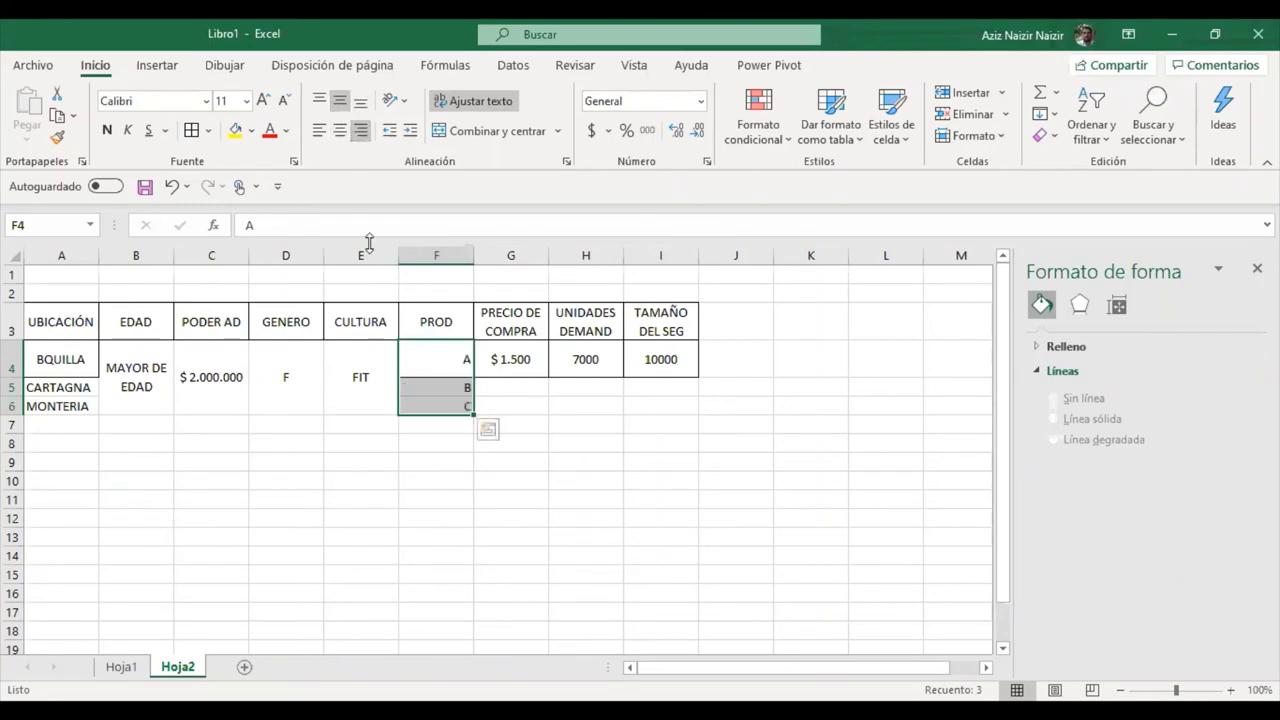
pyautogui.click(340, 131)
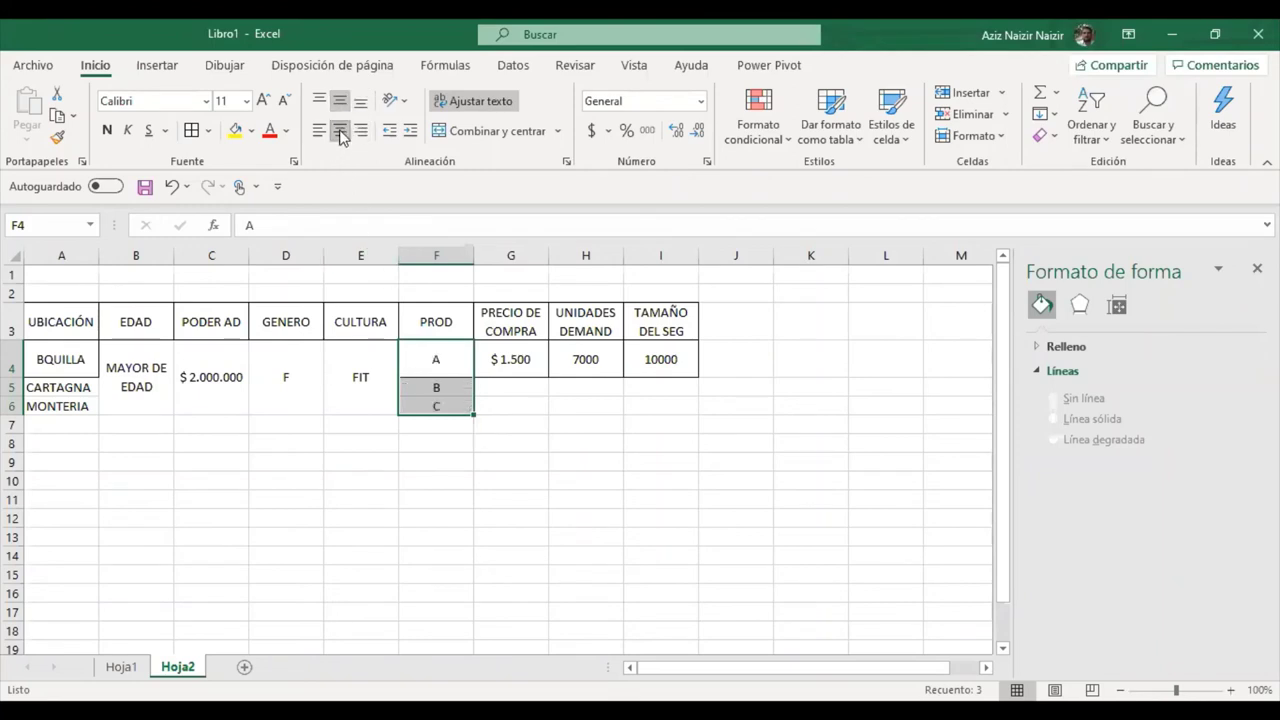
# - Fill the purchase price in G4 down through G6, and set the price to 1200 for product B and 1100 for product C
pyautogui.click(534, 377)
pyautogui.click(531, 386)
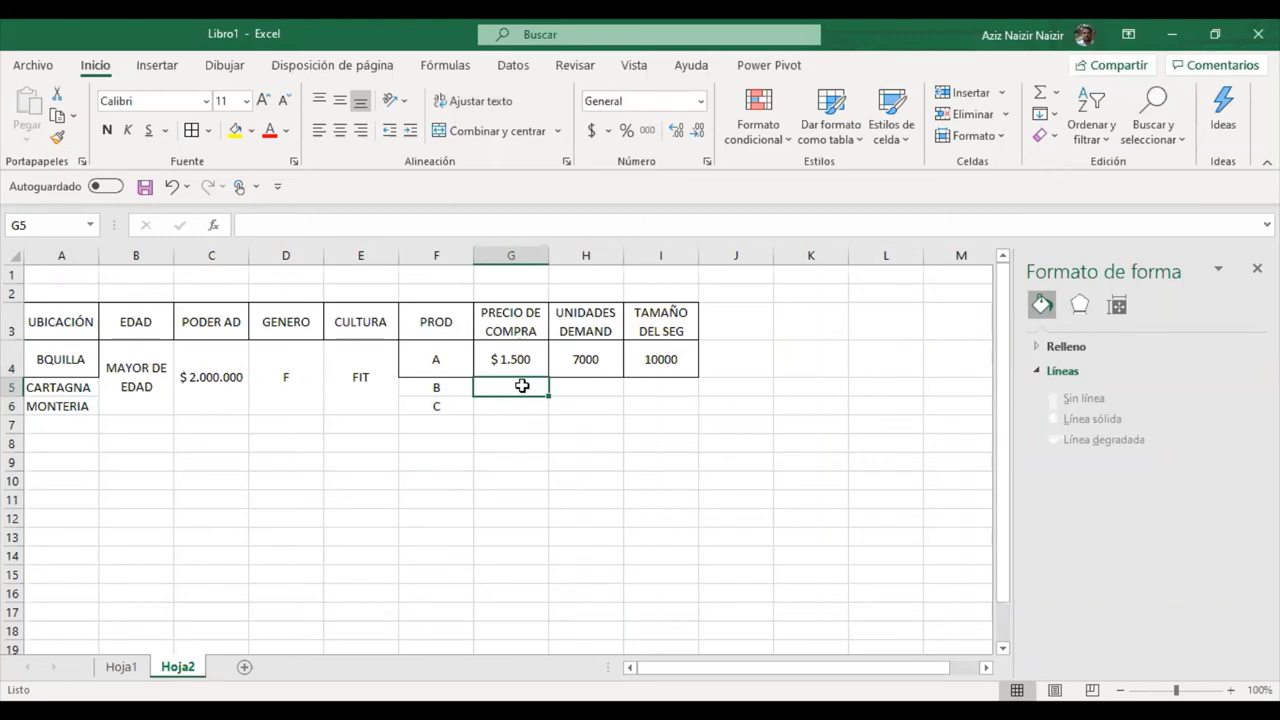
pyautogui.click(568, 226)
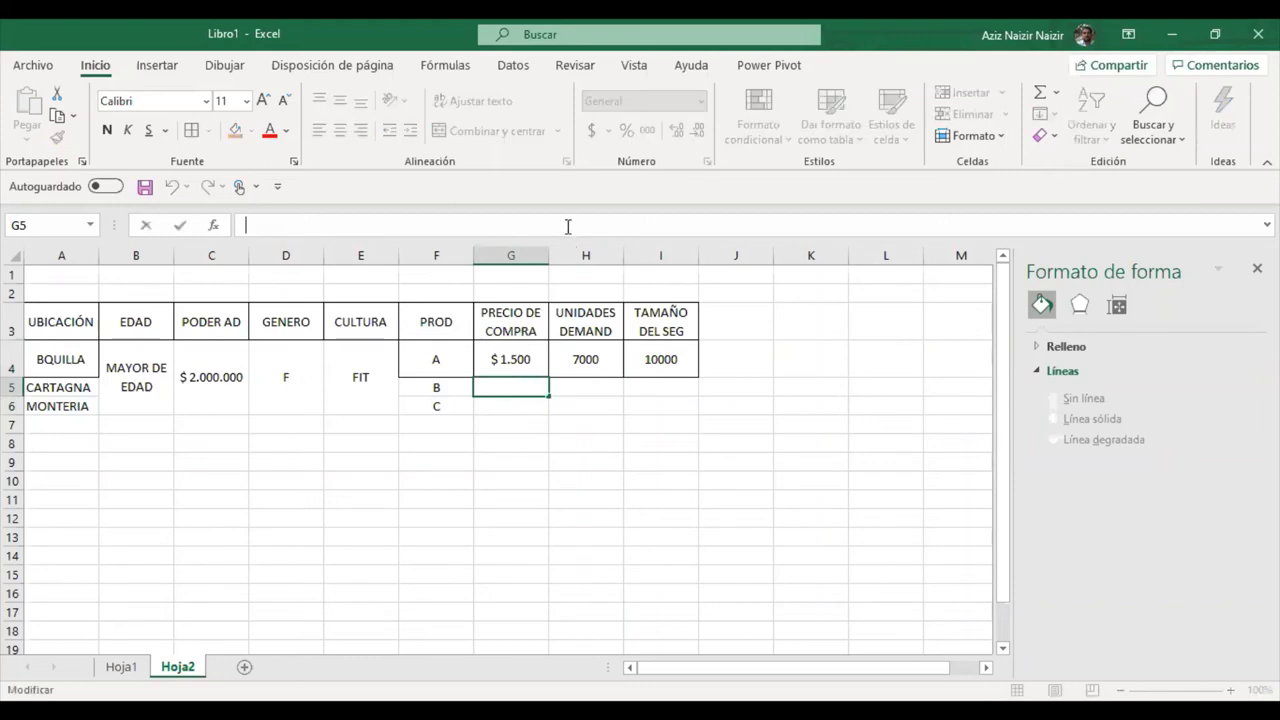
pyautogui.click(584, 362)
pyautogui.click(522, 364)
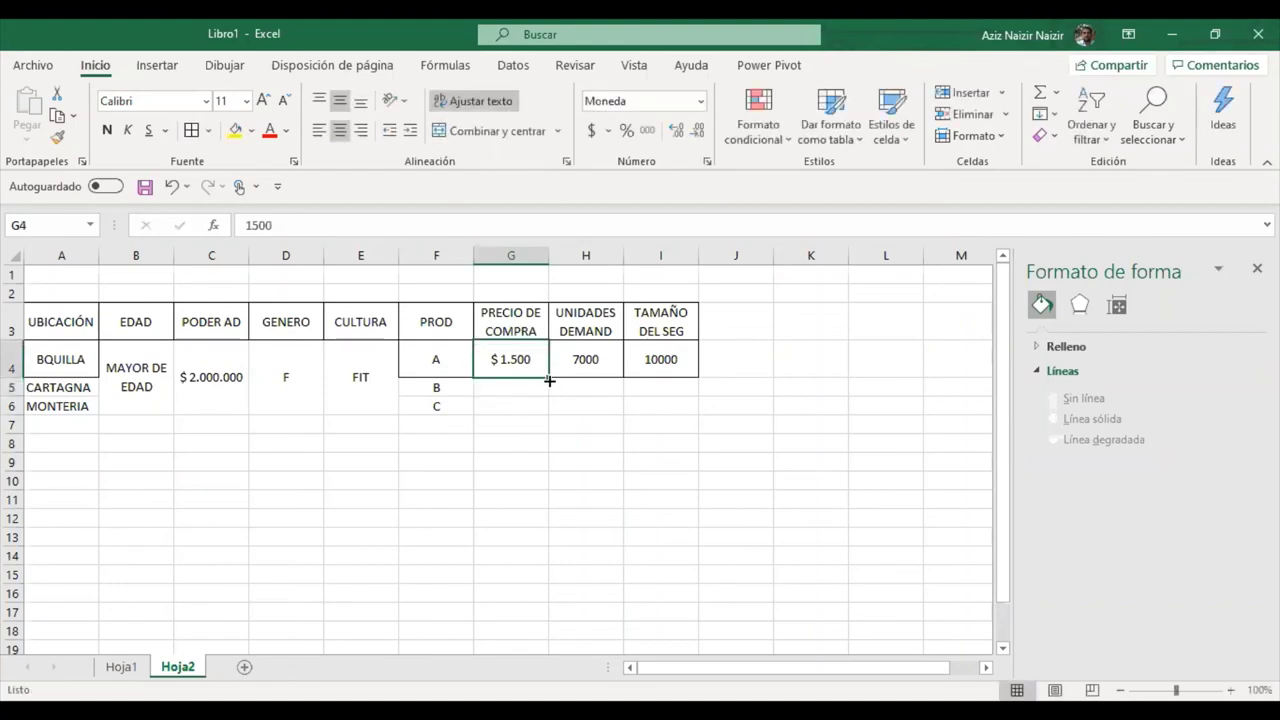
pyautogui.click(527, 389)
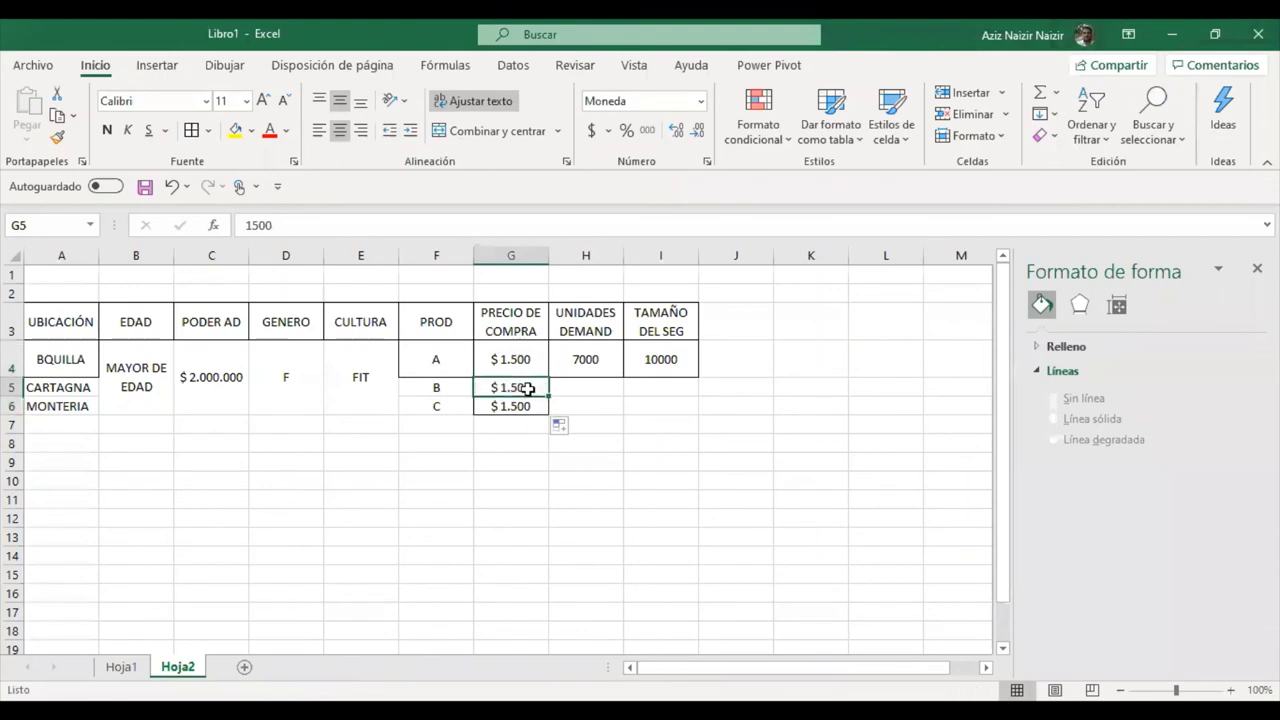
pyautogui.write('1200')
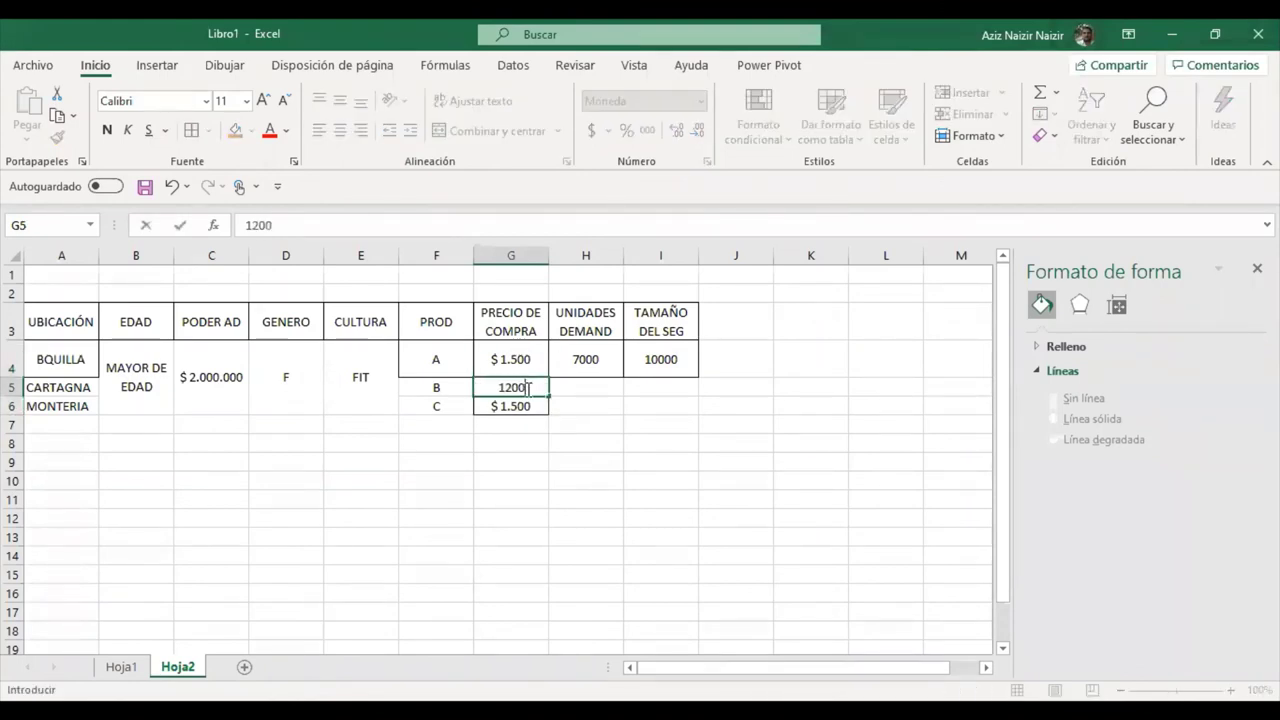
pyautogui.press('Return')
pyautogui.write('1100')
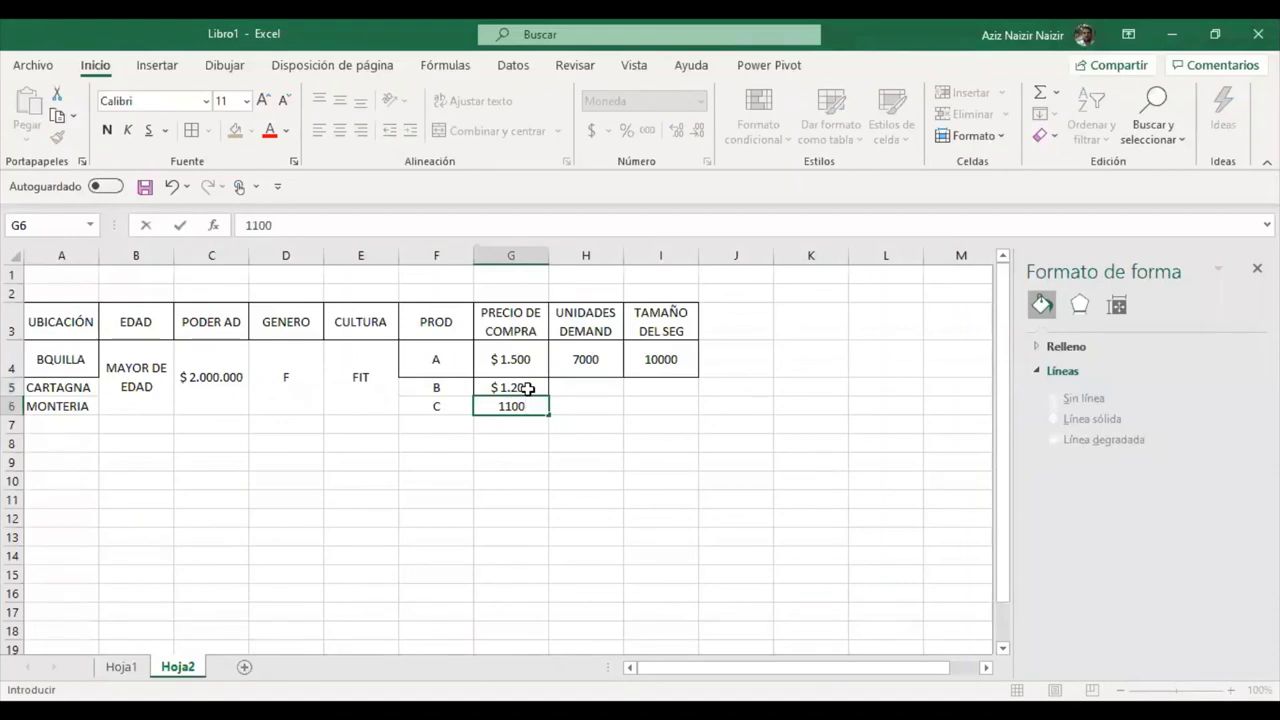
pyautogui.press('Return')
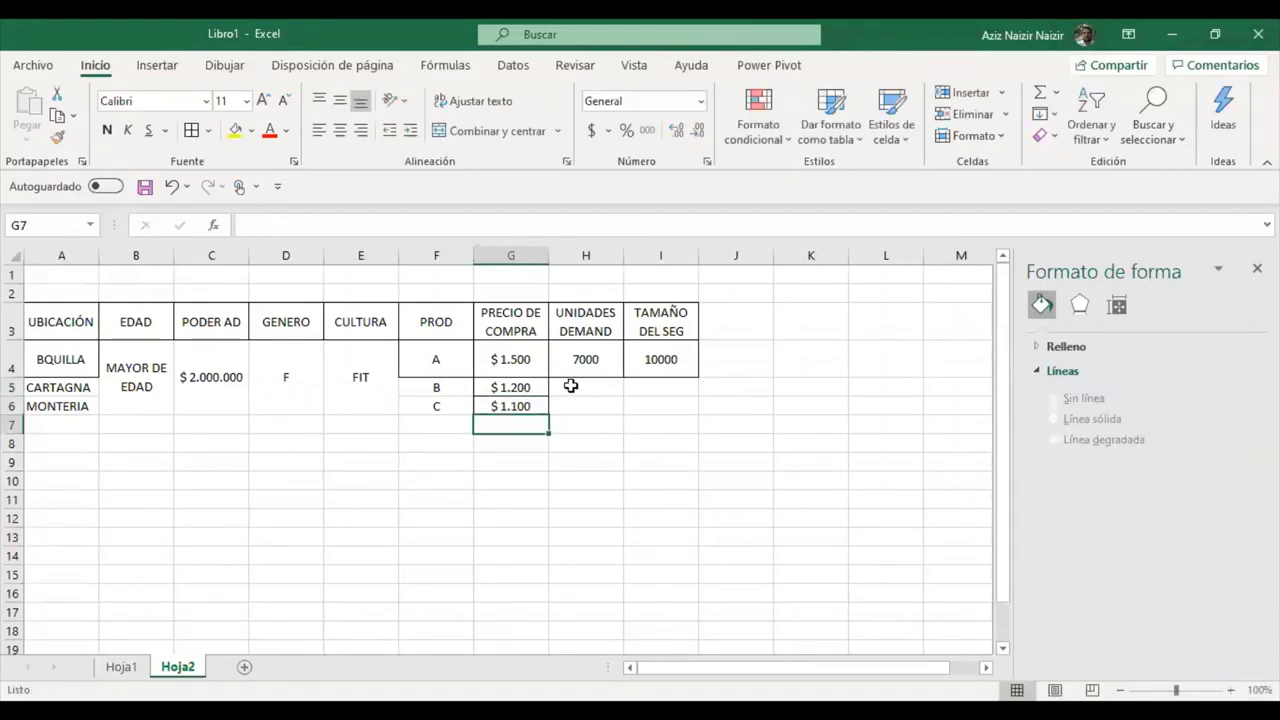
# - Enter the demanded units 2000 for product B in H5 and 1500 for product C in H6
pyautogui.click(571, 386)
pyautogui.write('2000')
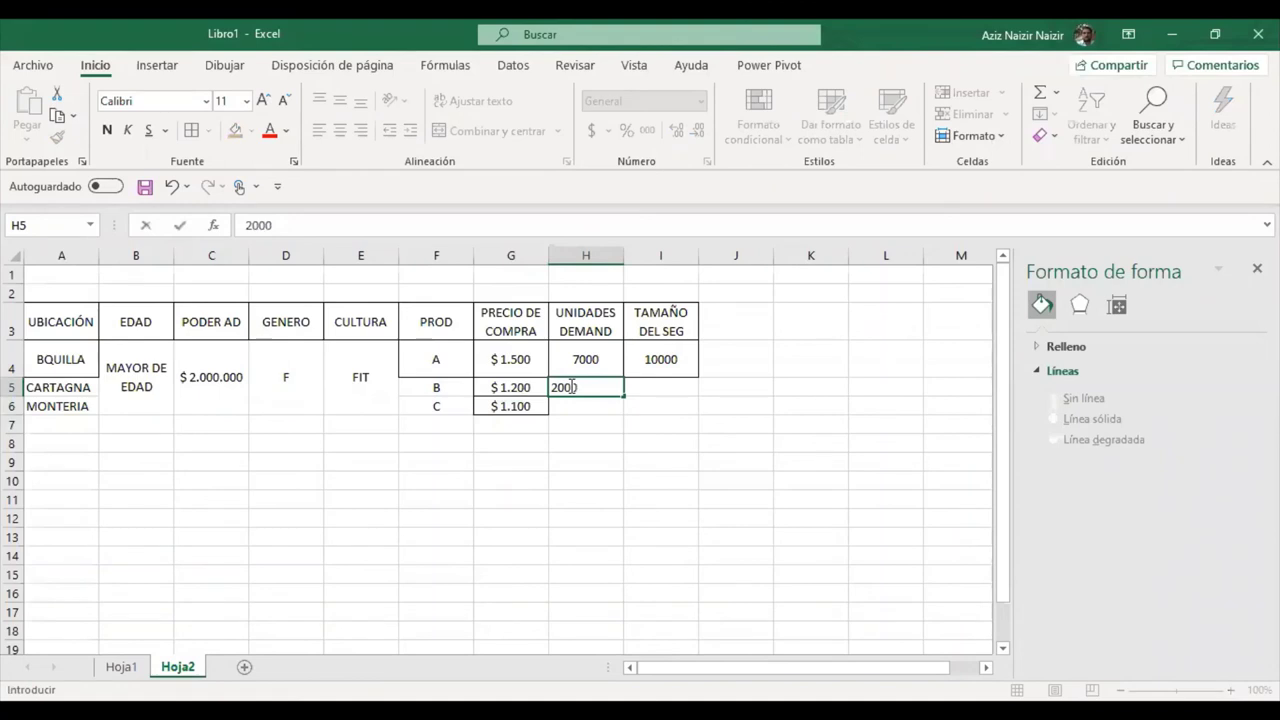
pyautogui.press('Return')
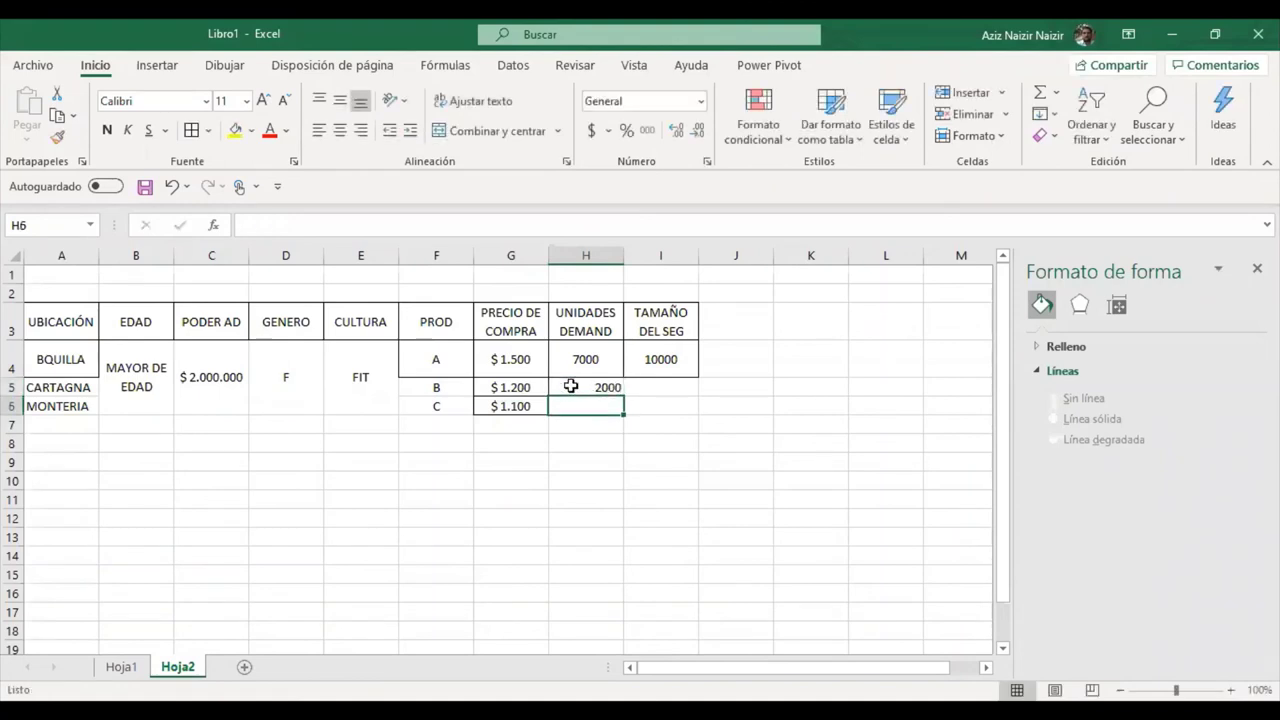
pyautogui.write('1500')
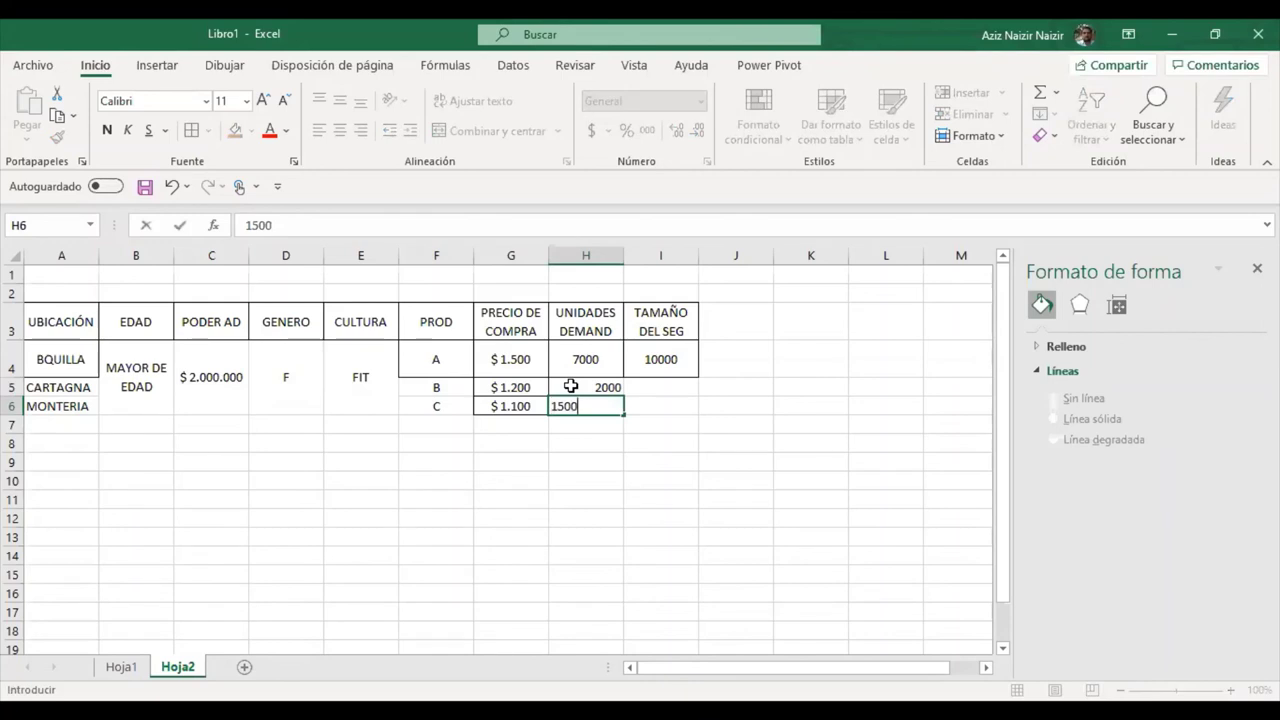
pyautogui.press('Return')
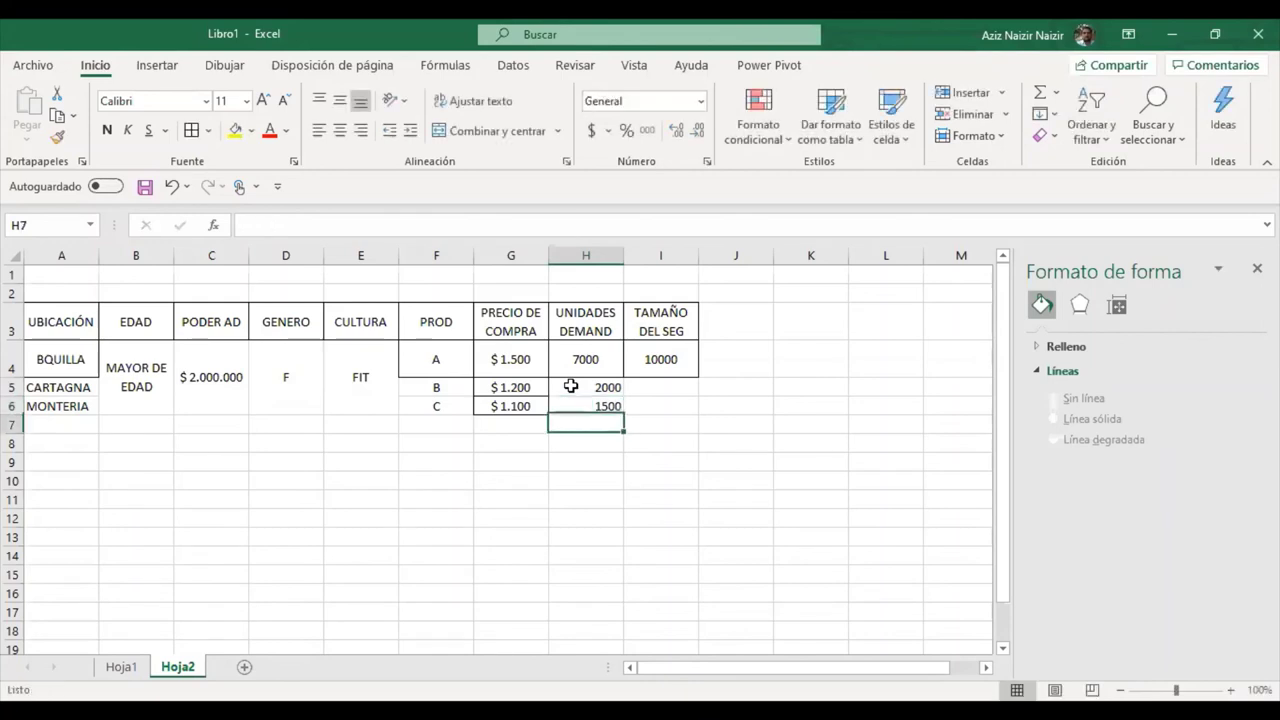
# - Enter the segment sizes 3000 in cell I5 and 2500 in cell I6 under TAMAÑO DEL SEG
pyautogui.click(677, 389)
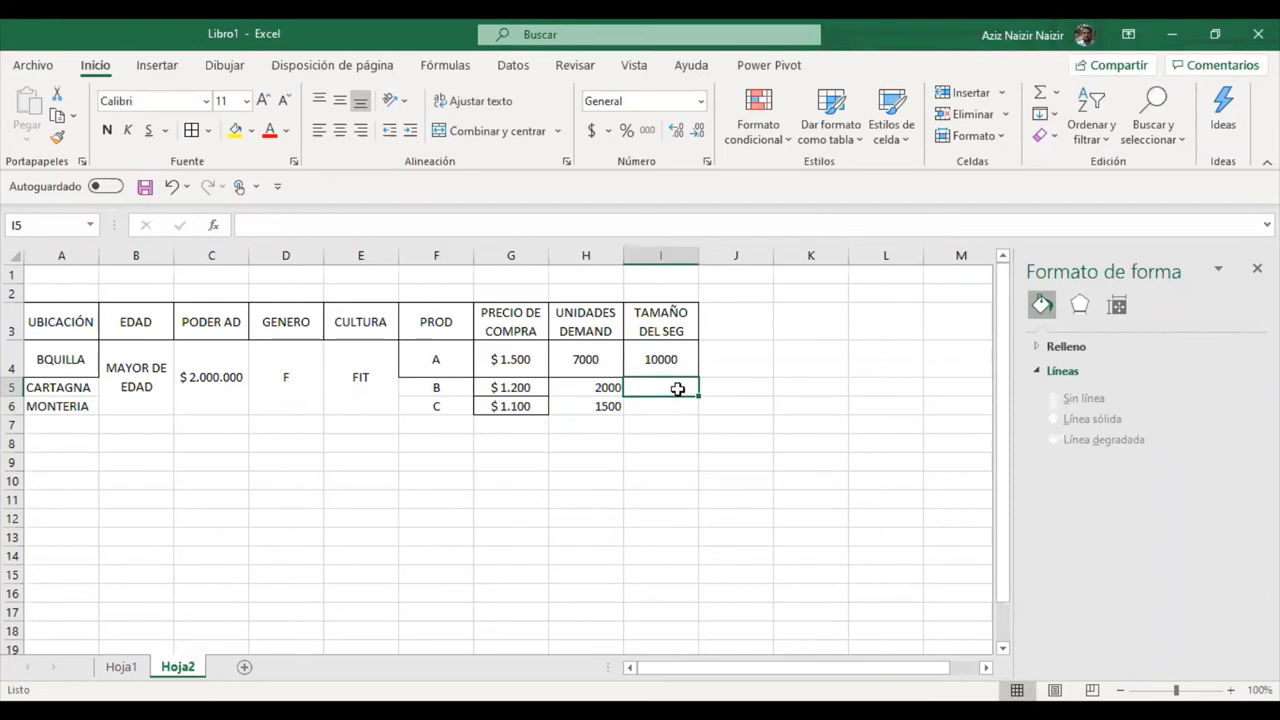
pyautogui.write('3000')
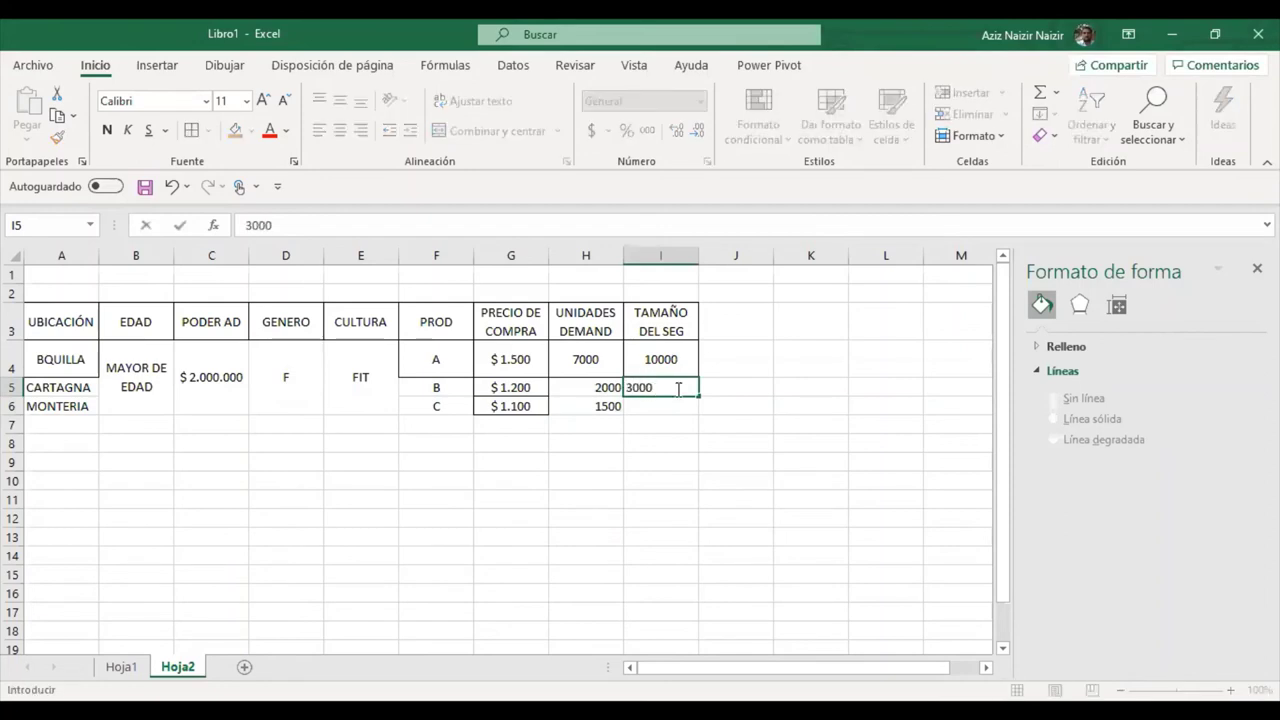
pyautogui.press('Return')
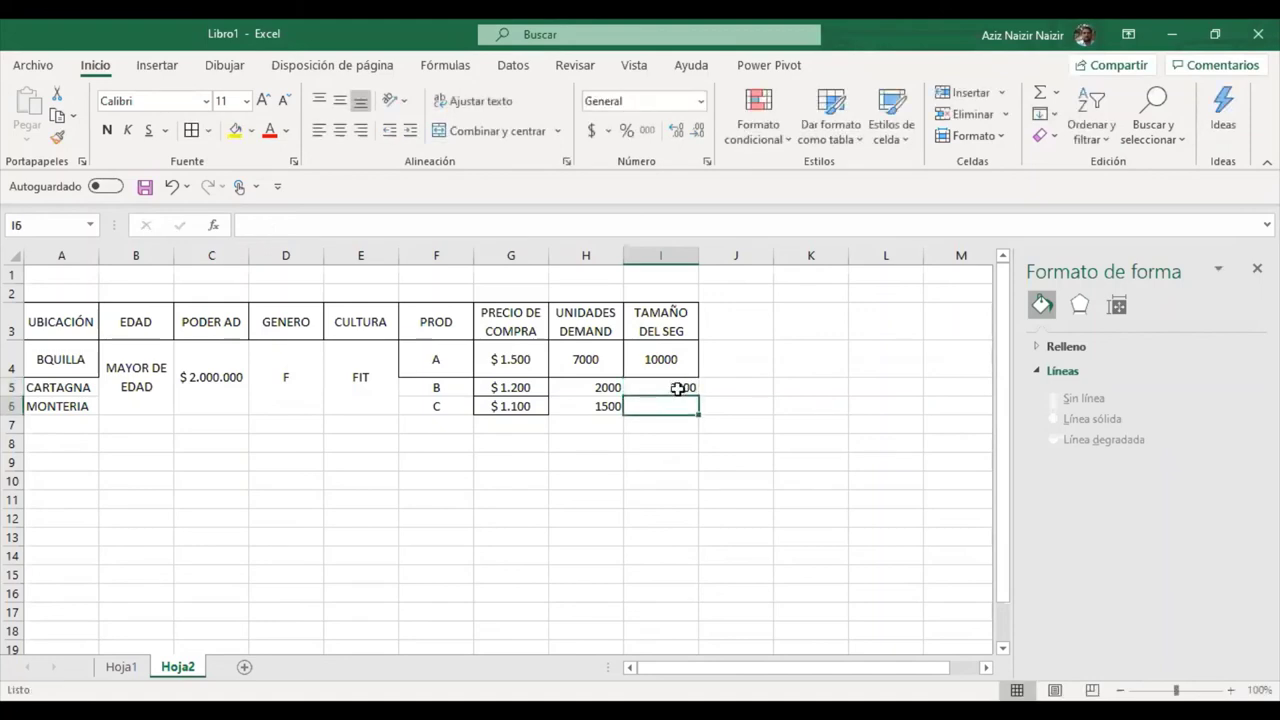
pyautogui.write('2')
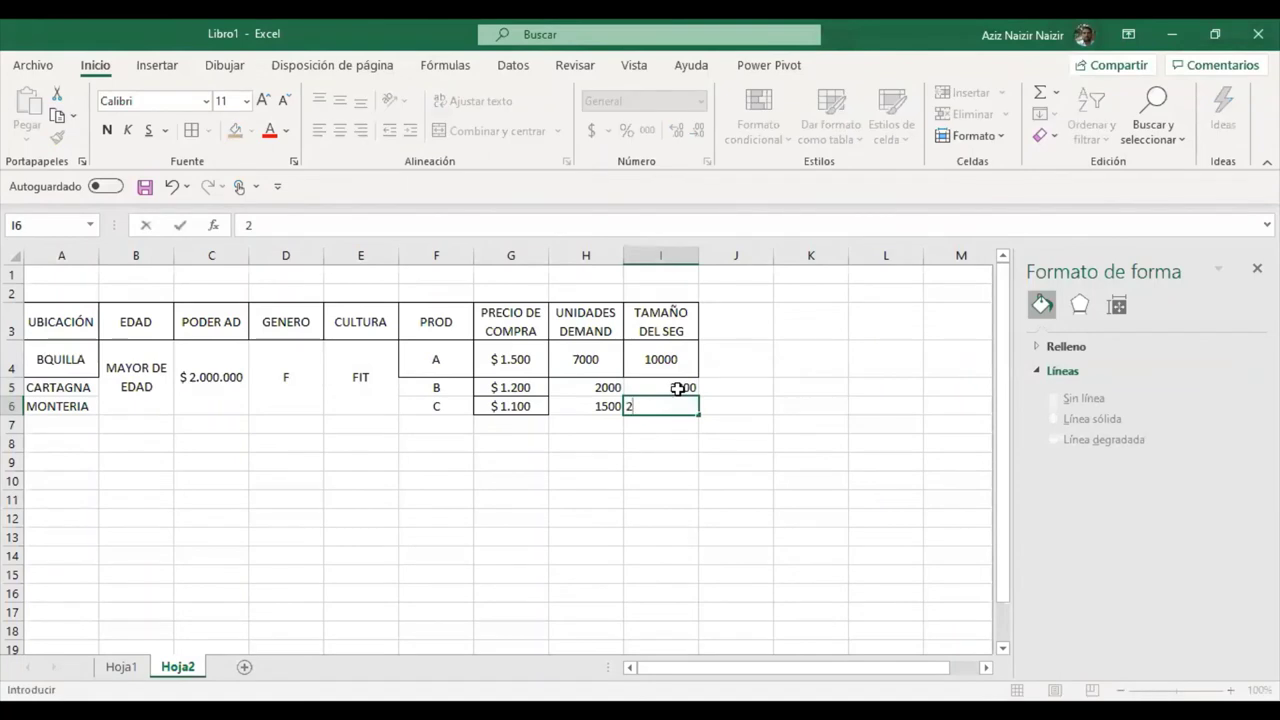
pyautogui.write('500')
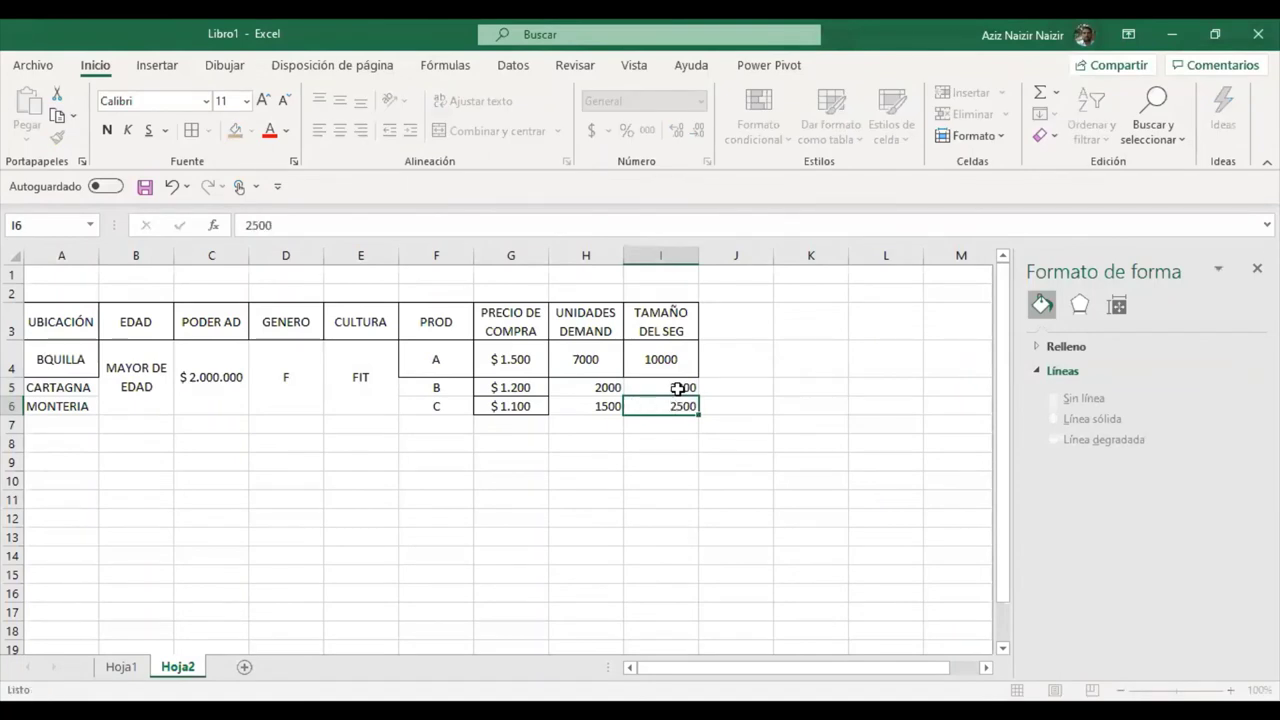
pyautogui.press('Return')
# - Apply all borders to the segment table's data rows, cells A4:I6
pyautogui.moveTo(70, 366); pyautogui.dragTo(660, 406)
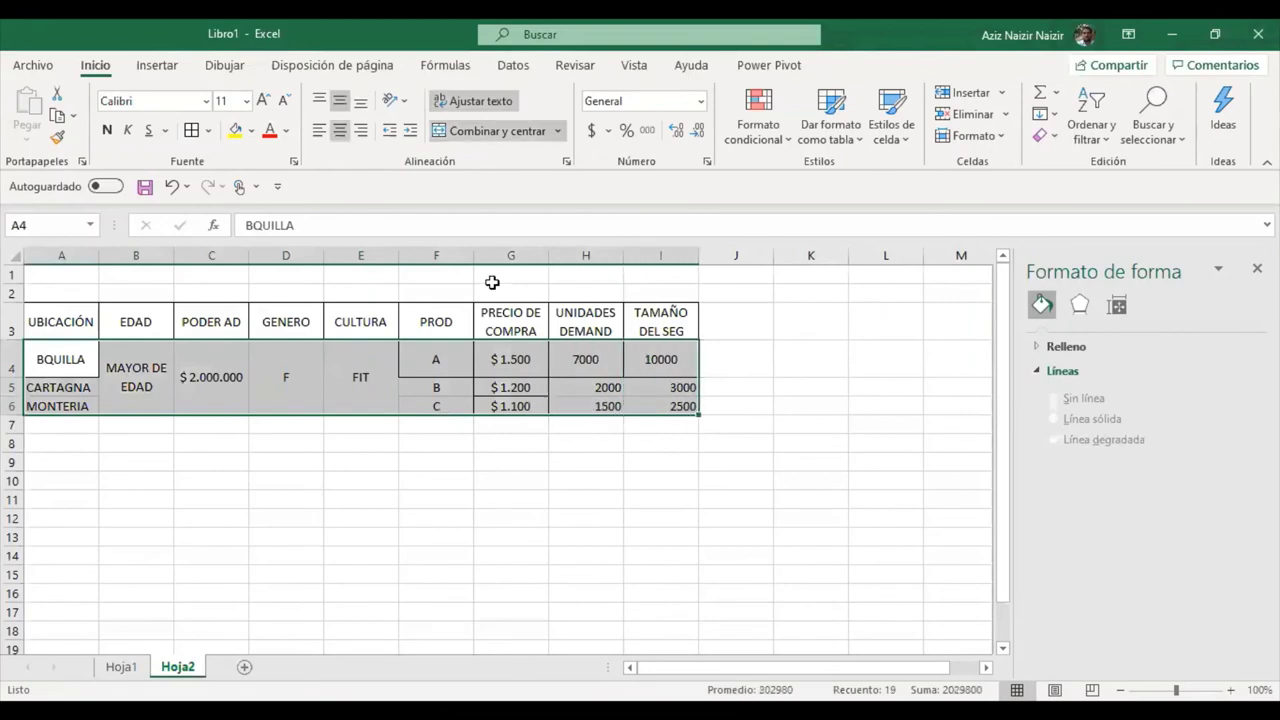
pyautogui.click(191, 130)
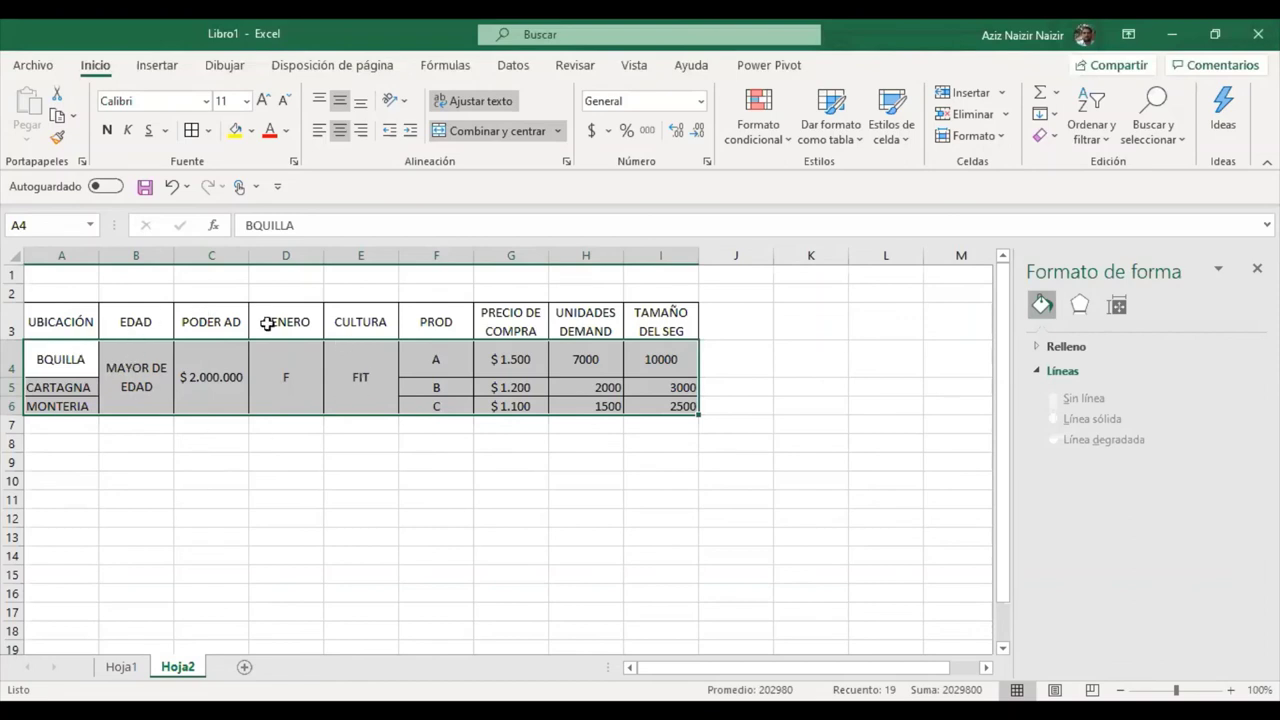
pyautogui.click(73, 357)
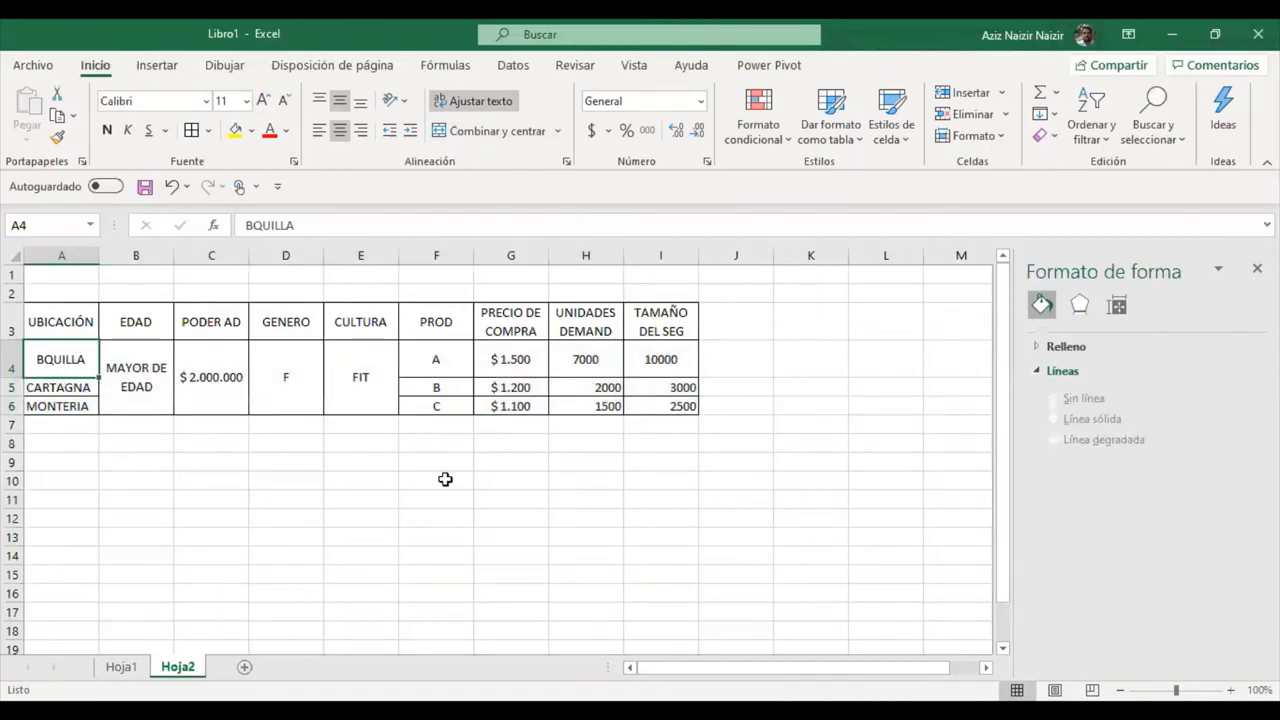
# - Centre the demanded units and segment sizes in cells H4:I6
pyautogui.moveTo(603, 366); pyautogui.dragTo(681, 399)
pyautogui.click(340, 136)
pyautogui.click(340, 136)
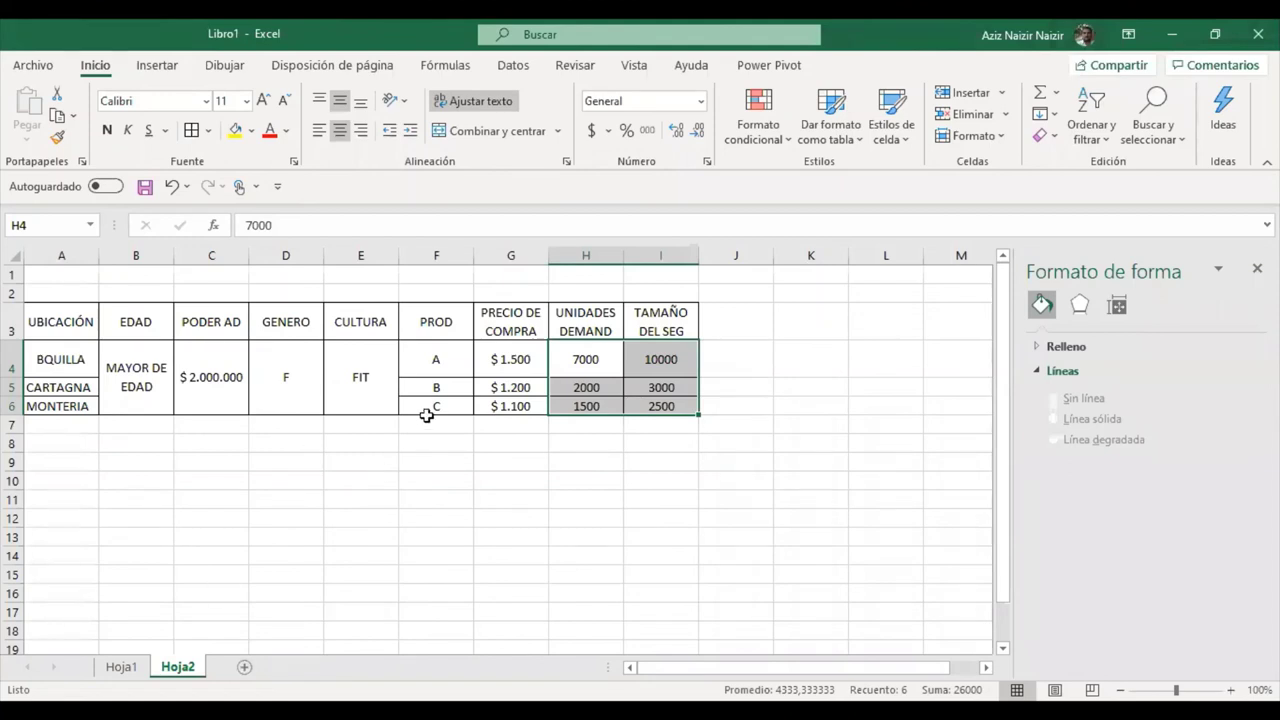
pyautogui.click(451, 396)
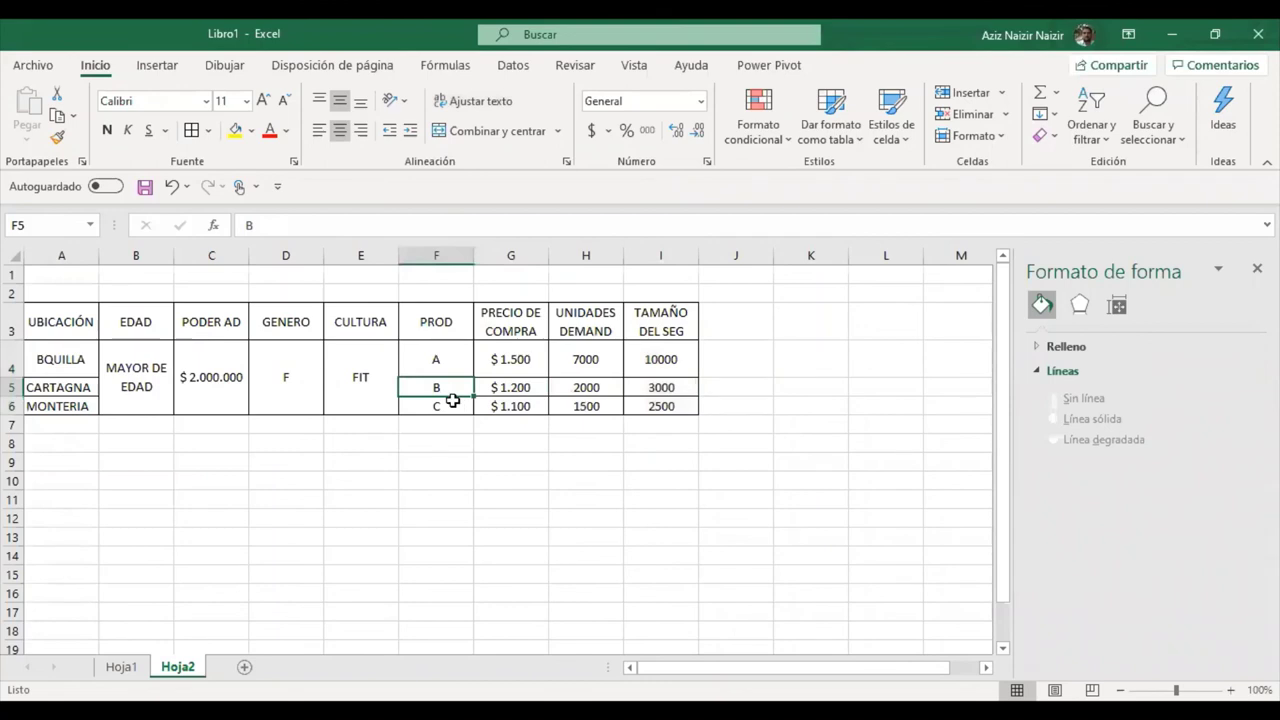
pyautogui.click(451, 404)
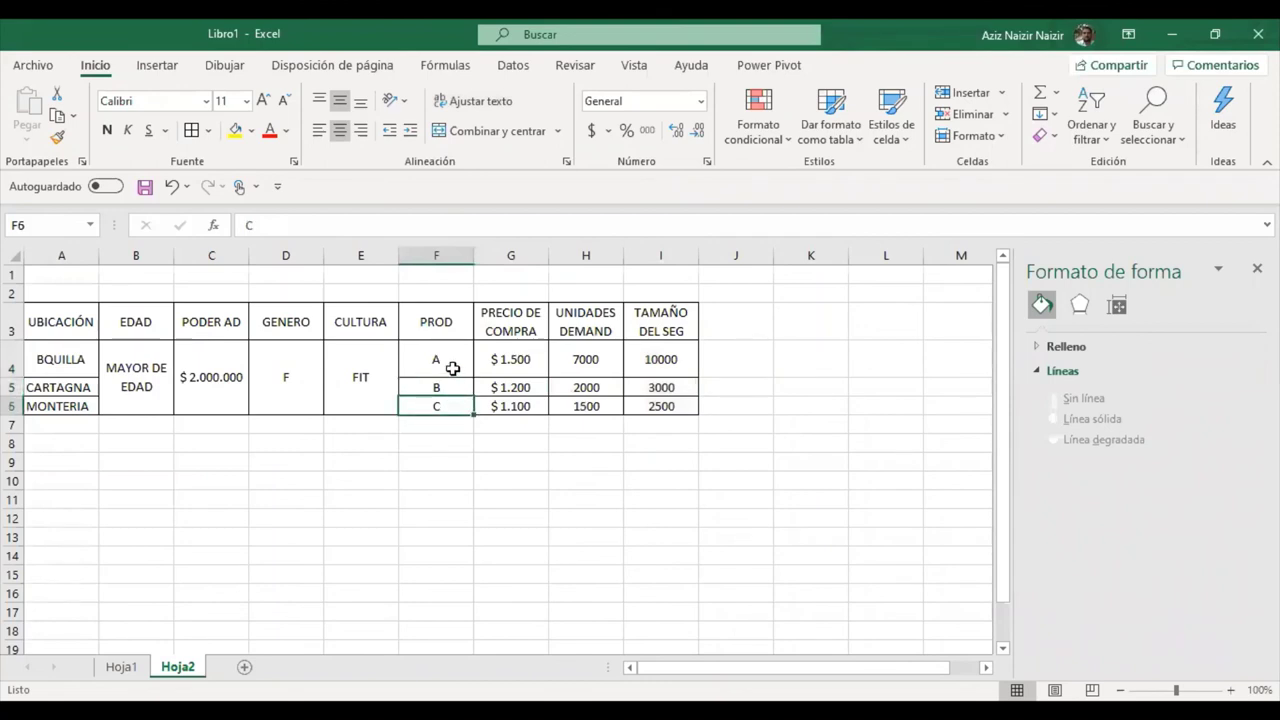
pyautogui.click(452, 367)
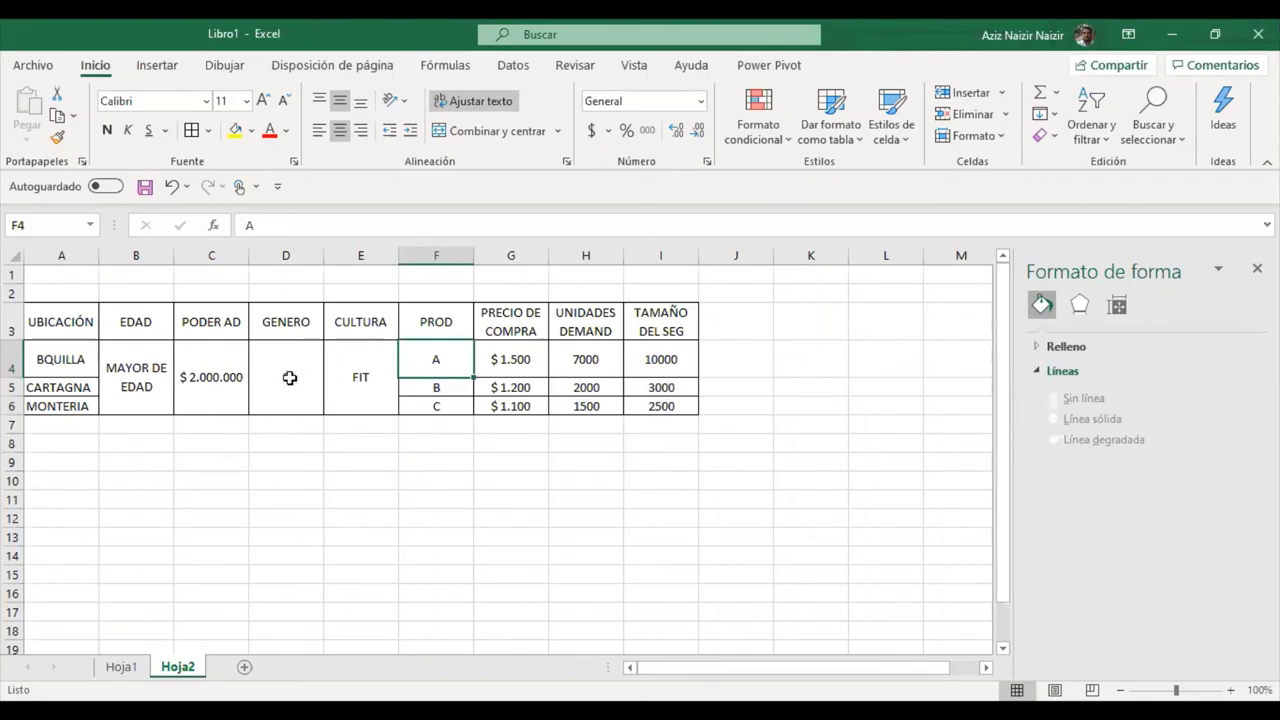
pyautogui.click(72, 381)
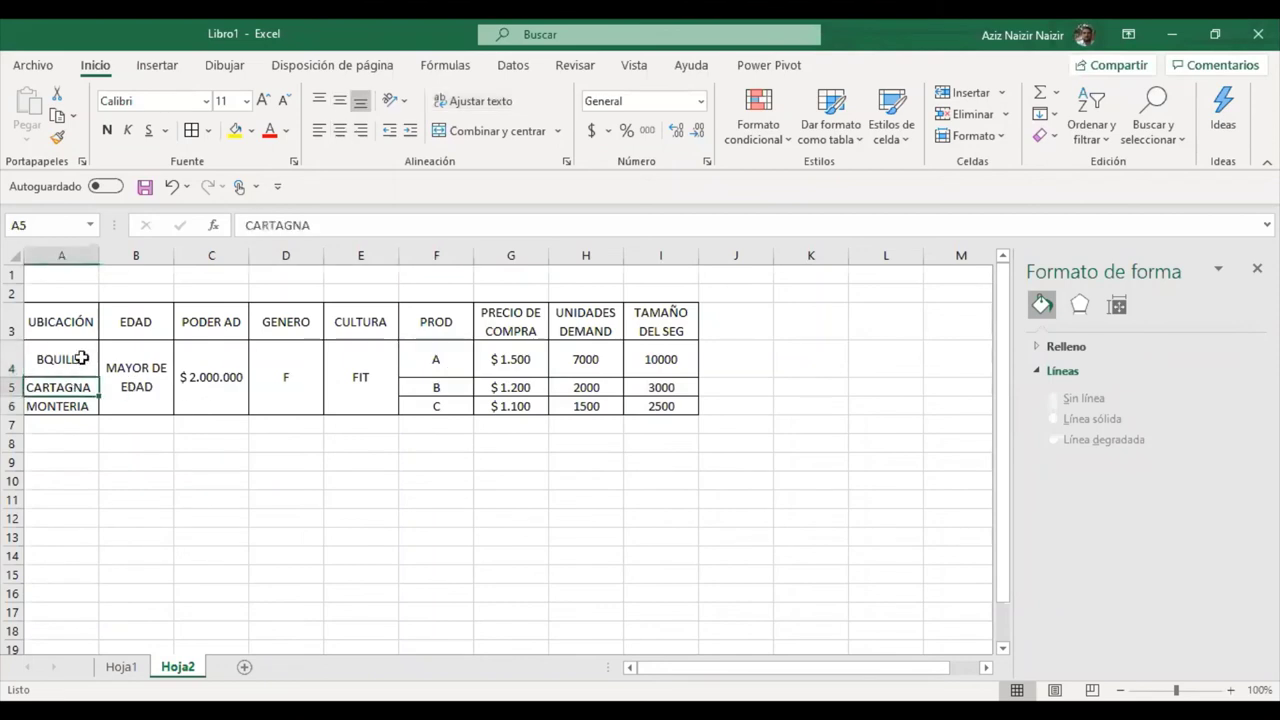
pyautogui.click(76, 360)
pyautogui.click(77, 408)
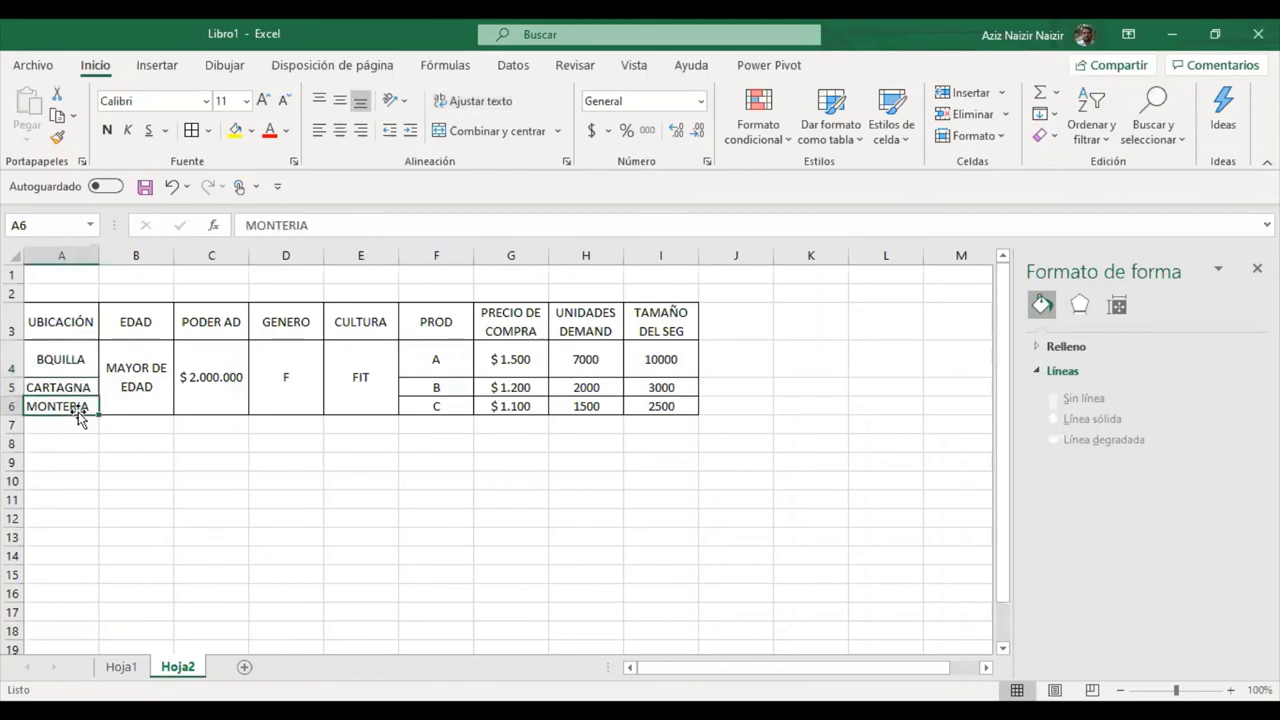
pyautogui.click(205, 404)
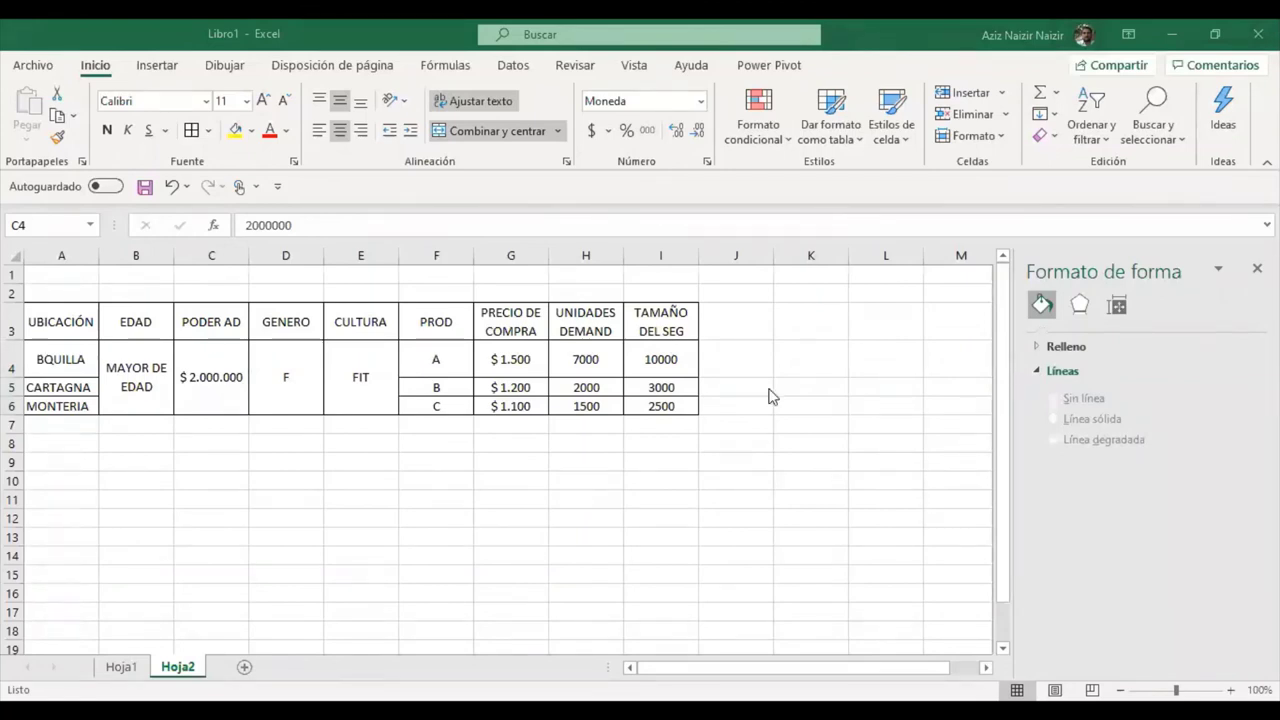
# - Switch to the TGM-AP04-EV03.pdf guide in the browser and examine the evidence items that follow the segment definition
pyautogui.hotkey('alt', 'Tab')
pyautogui.scroll(-2, 770, 397)
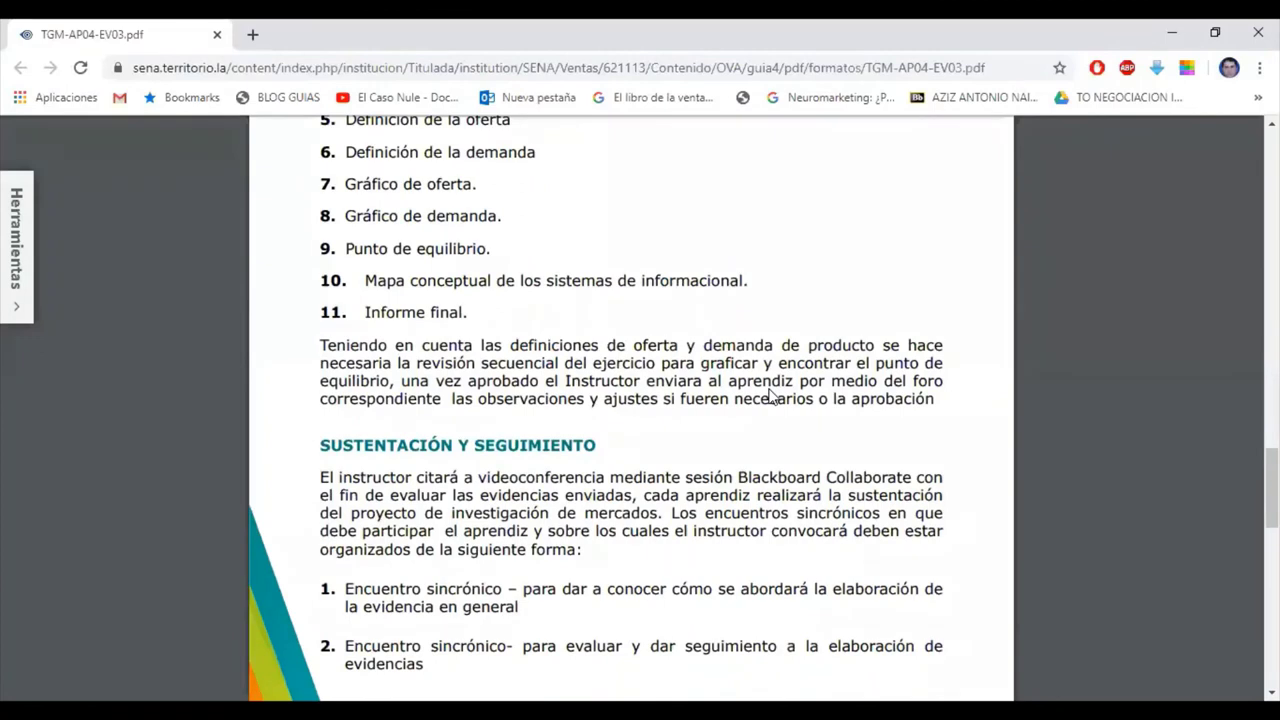